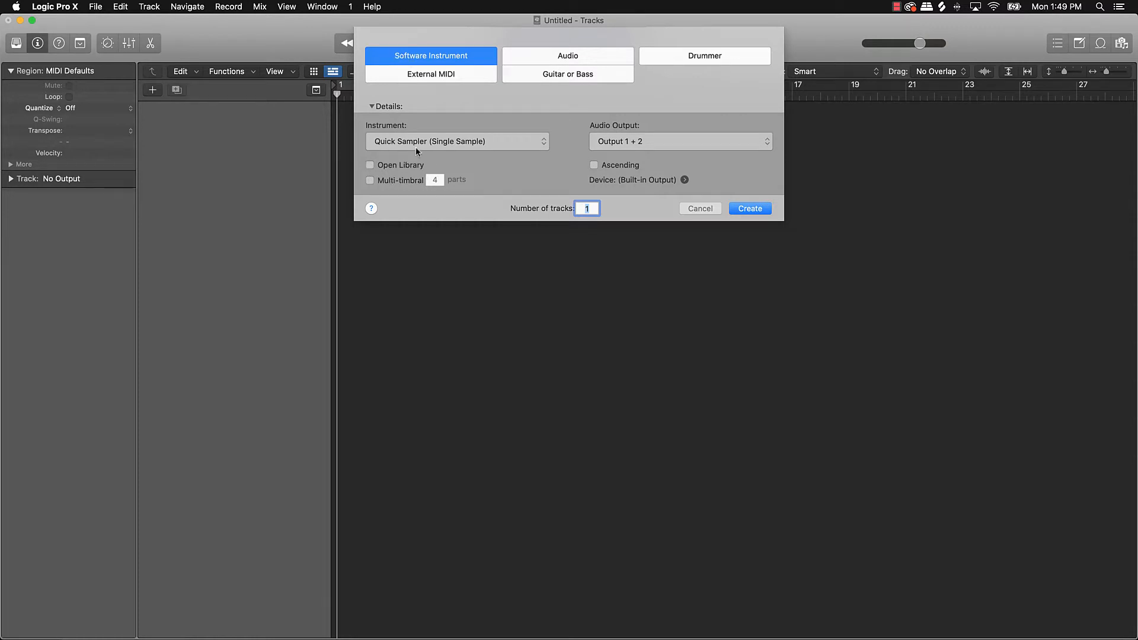
# - Create one software instrument track using a stereo Quick Sampler (Single Sample), and reposition the plug-in window
pyautogui.click(387, 136)
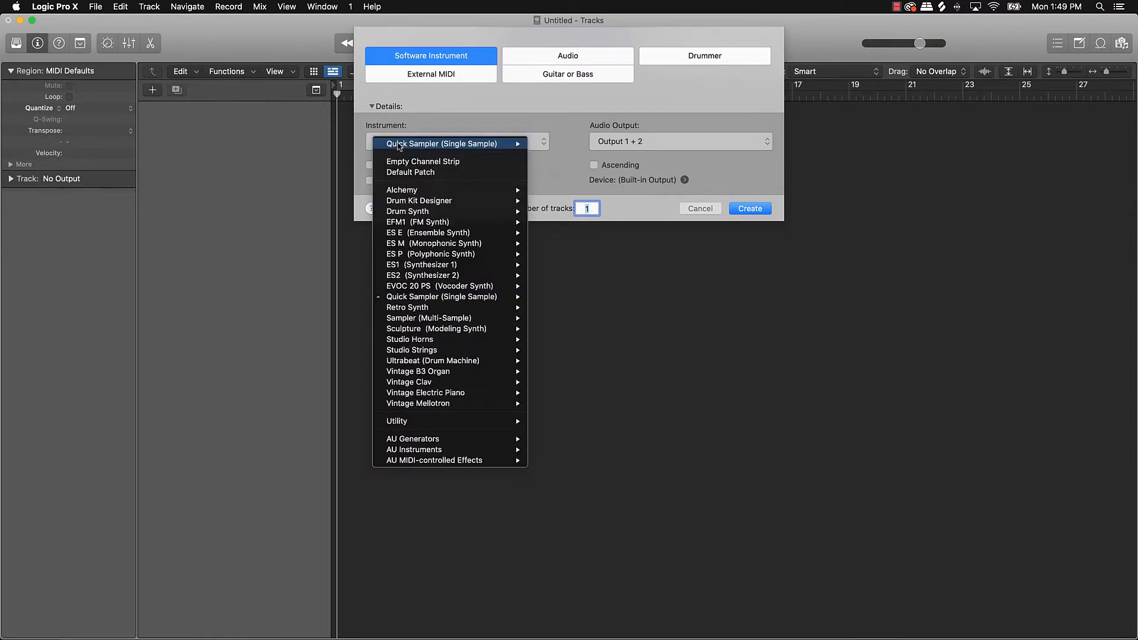
pyautogui.moveTo(422, 296)
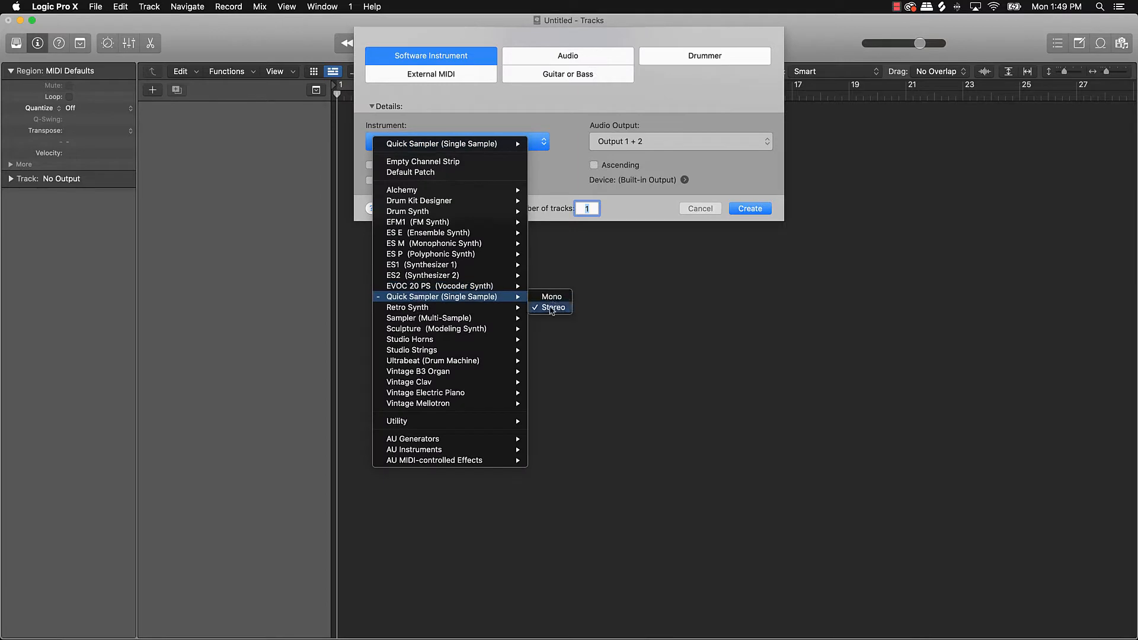
pyautogui.click(737, 203)
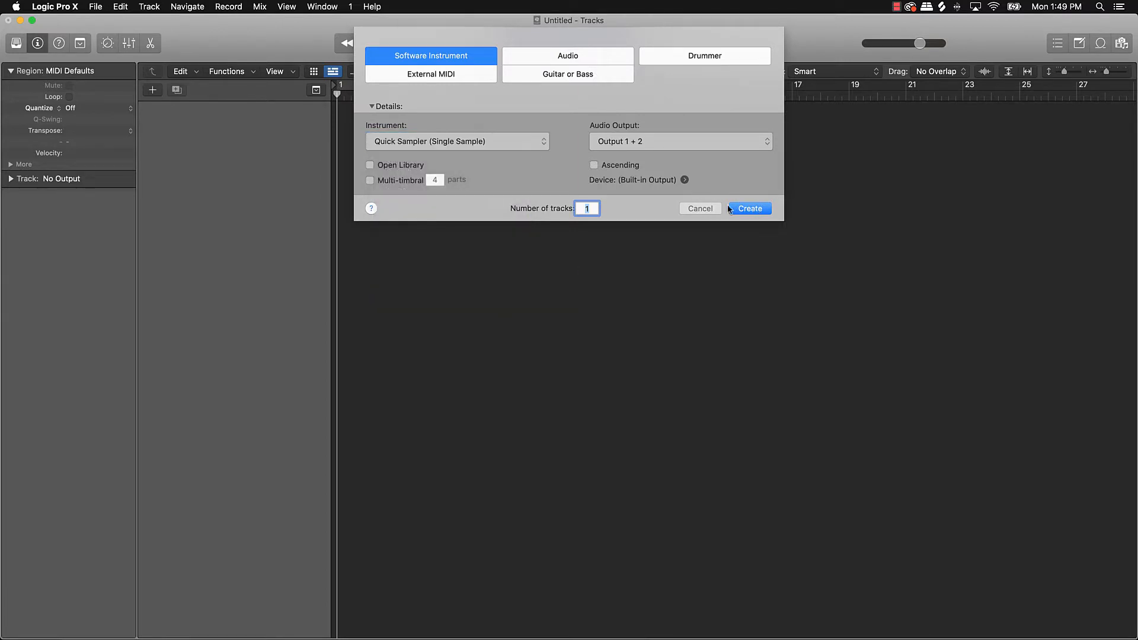
pyautogui.click(741, 209)
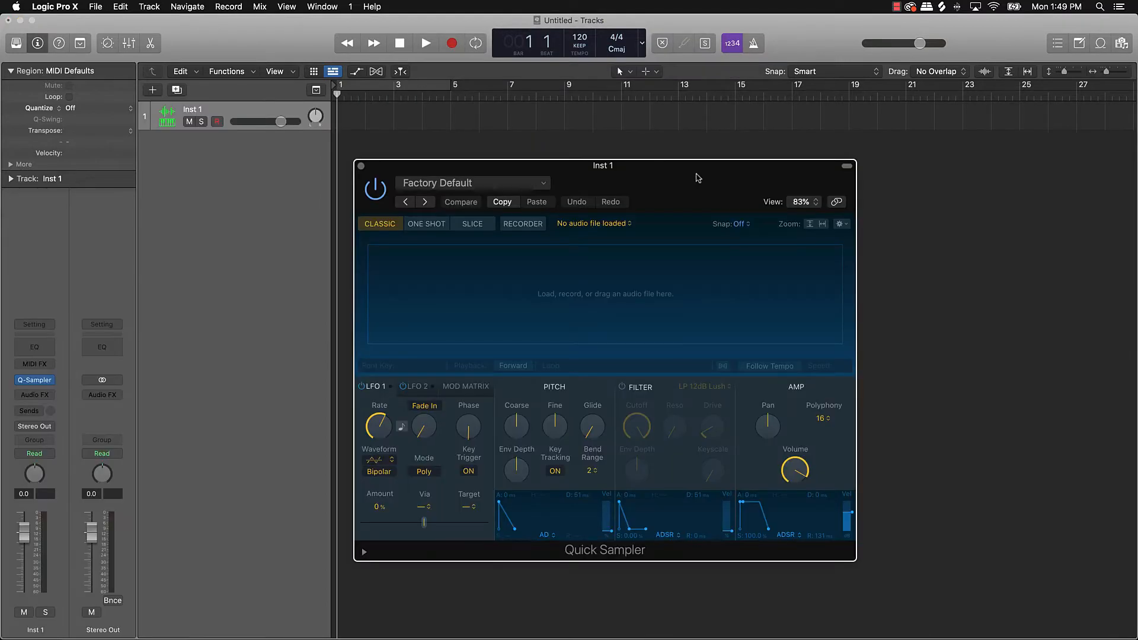
pyautogui.moveTo(698, 176); pyautogui.dragTo(476, 154)
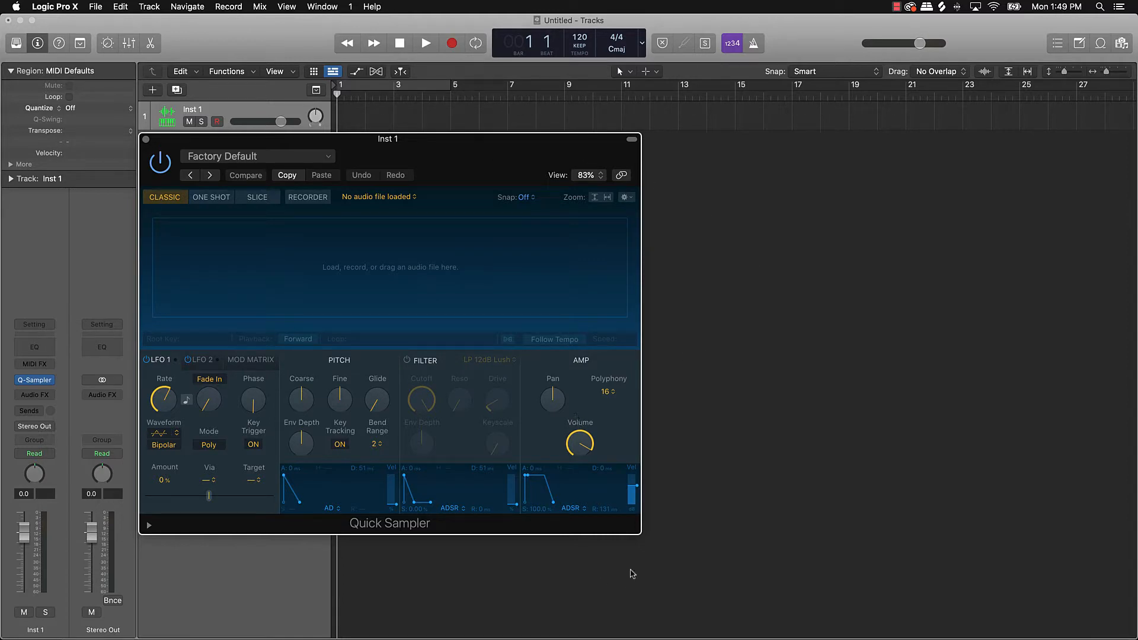
# - Switch to Splice, search the samples for "music", and browse down through the results
pyautogui.press('super+Tab')
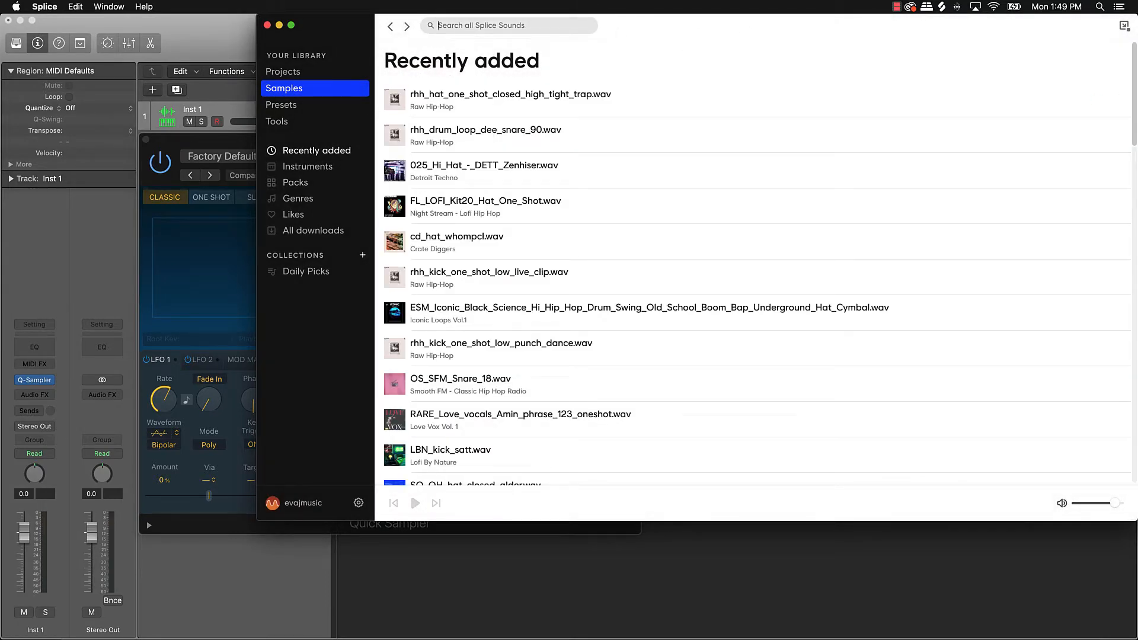
pyautogui.write('music')
pyautogui.press('Return')
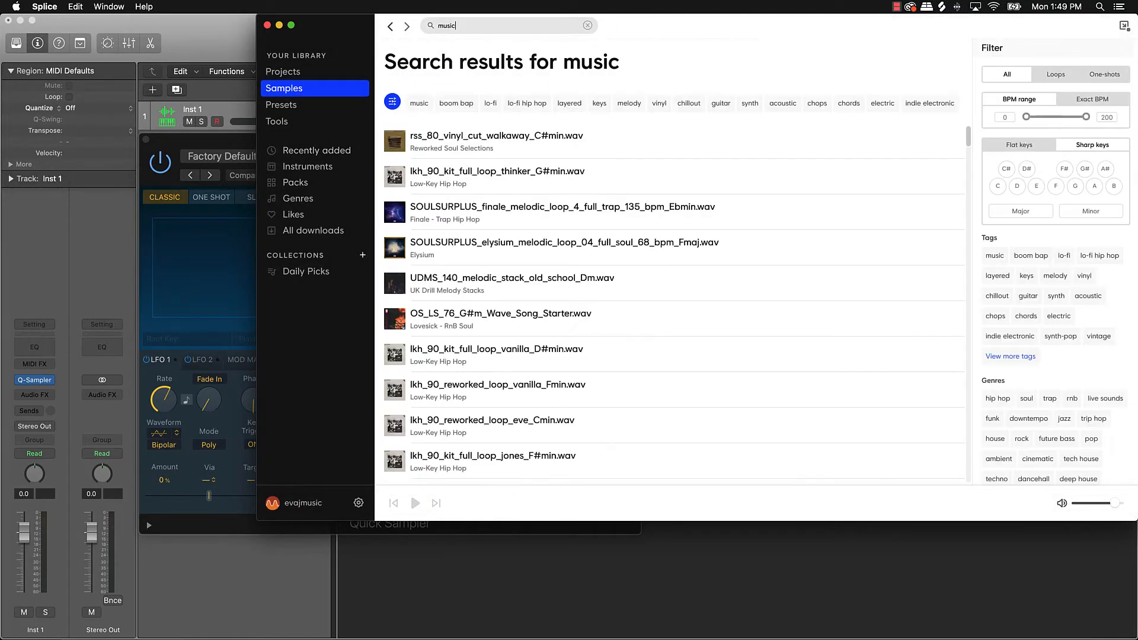
pyautogui.scroll(-12, 551, 303)
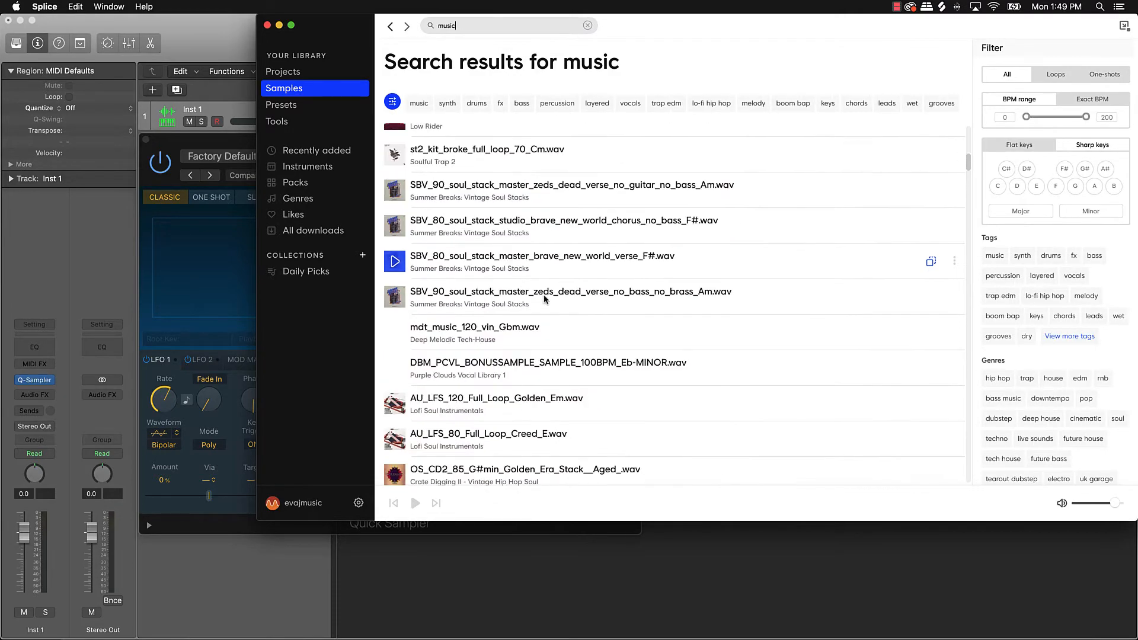
pyautogui.scroll(-15, 551, 295)
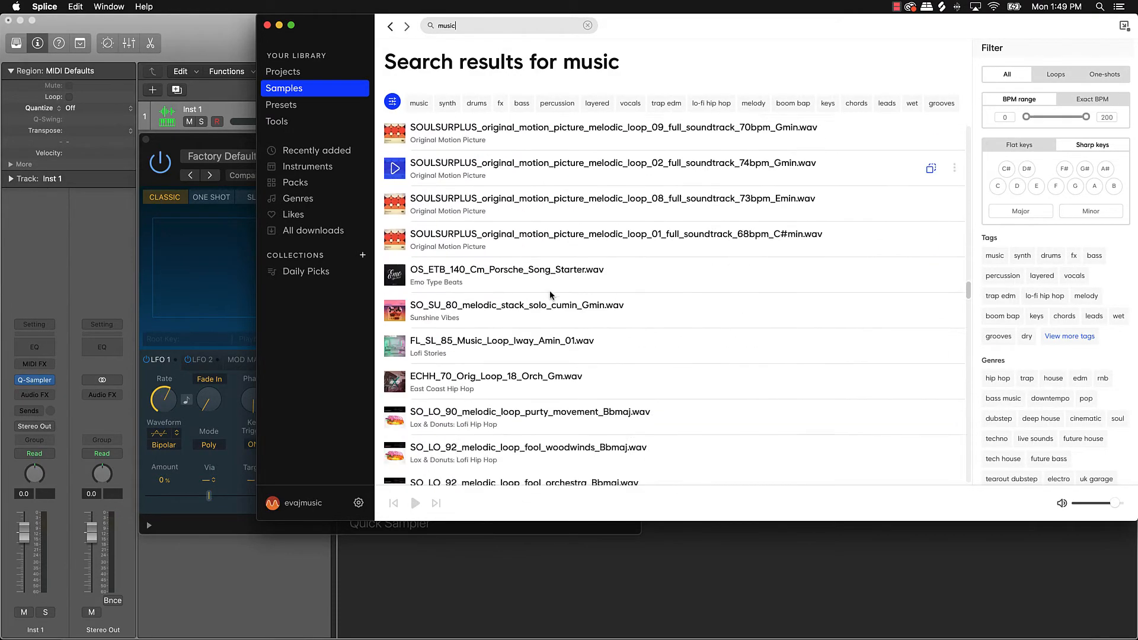
pyautogui.scroll(-15, 552, 293)
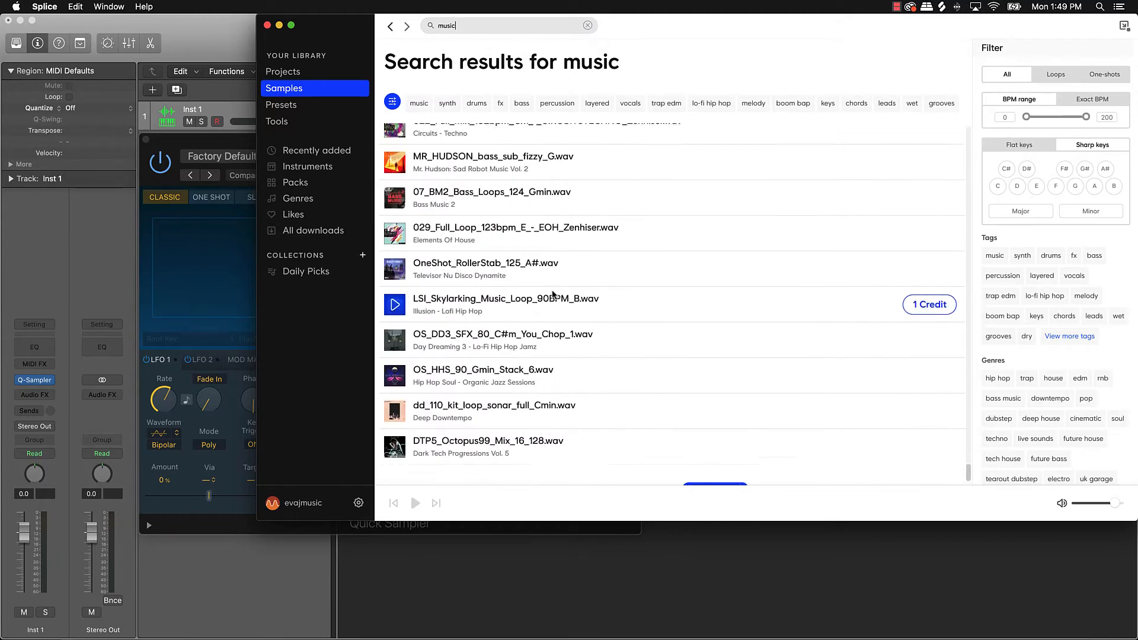
# - Audition several loops near the end of the results, including the SOUNDDOCTRINE ceremony melodic loop 9 full gospel sample
pyautogui.click(395, 243)
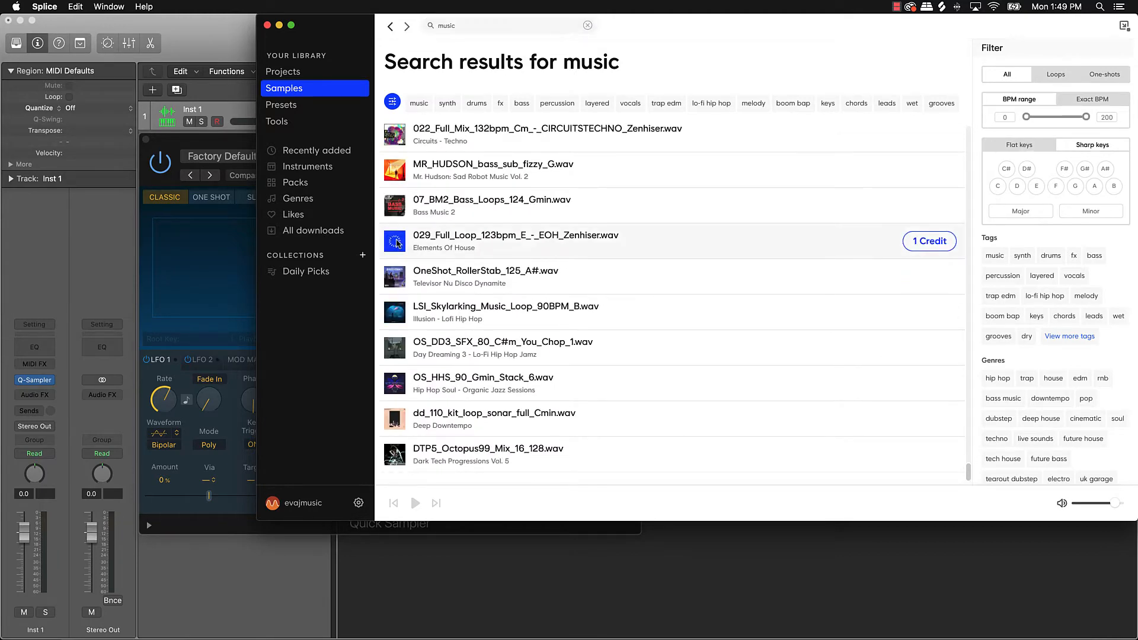
pyautogui.click(394, 206)
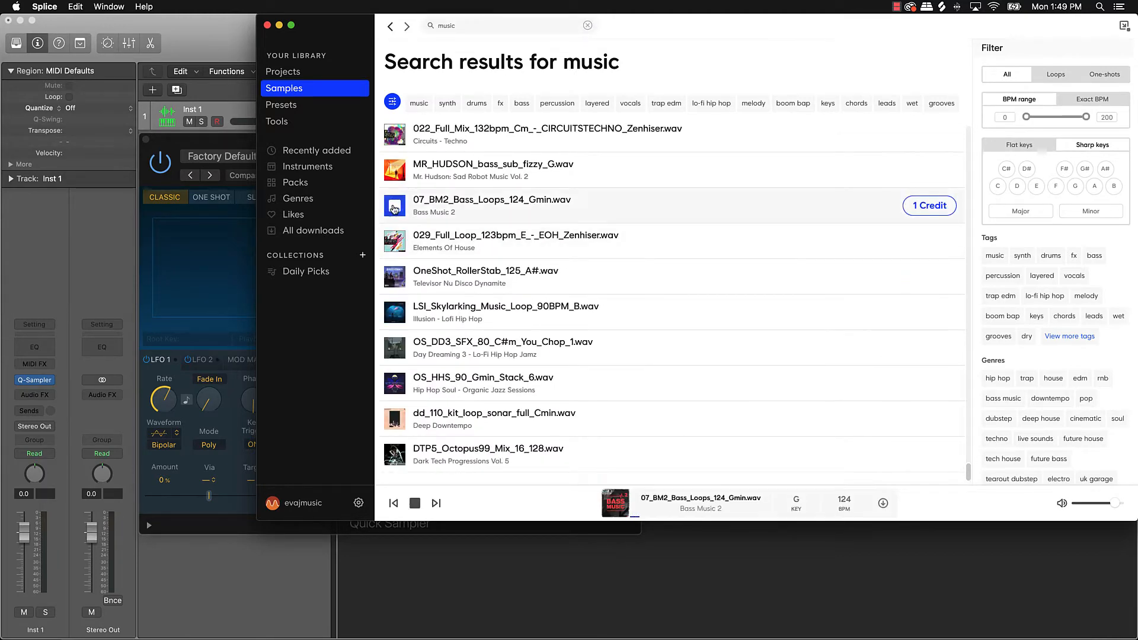
pyautogui.click(395, 171)
pyautogui.scroll(1, 397, 176)
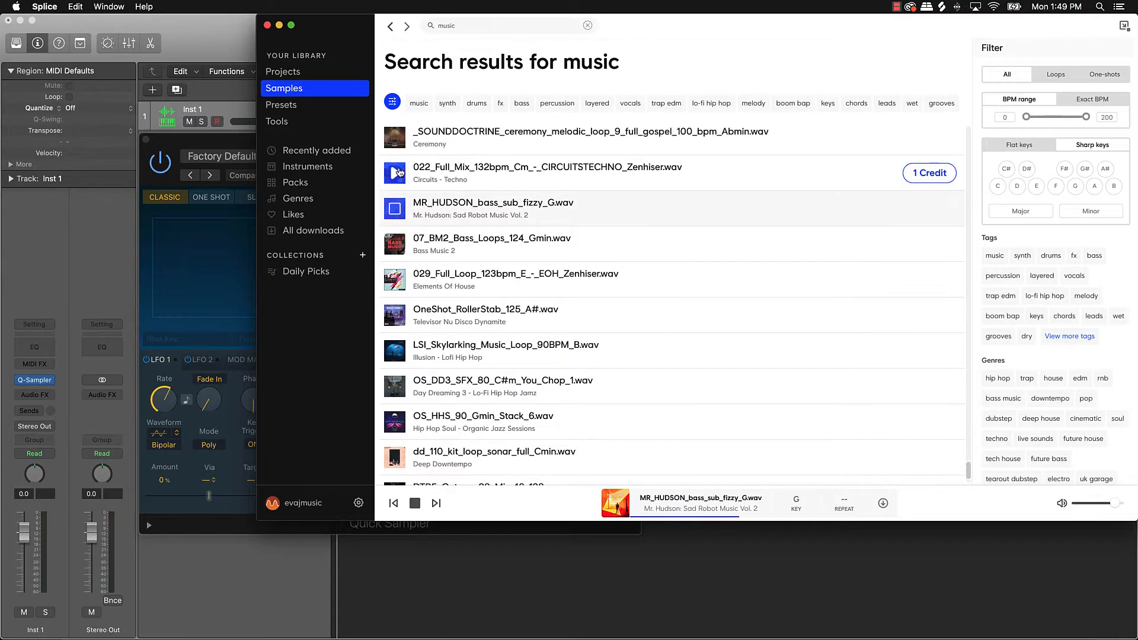
pyautogui.click(403, 172)
pyautogui.click(395, 141)
pyautogui.scroll(2, 395, 147)
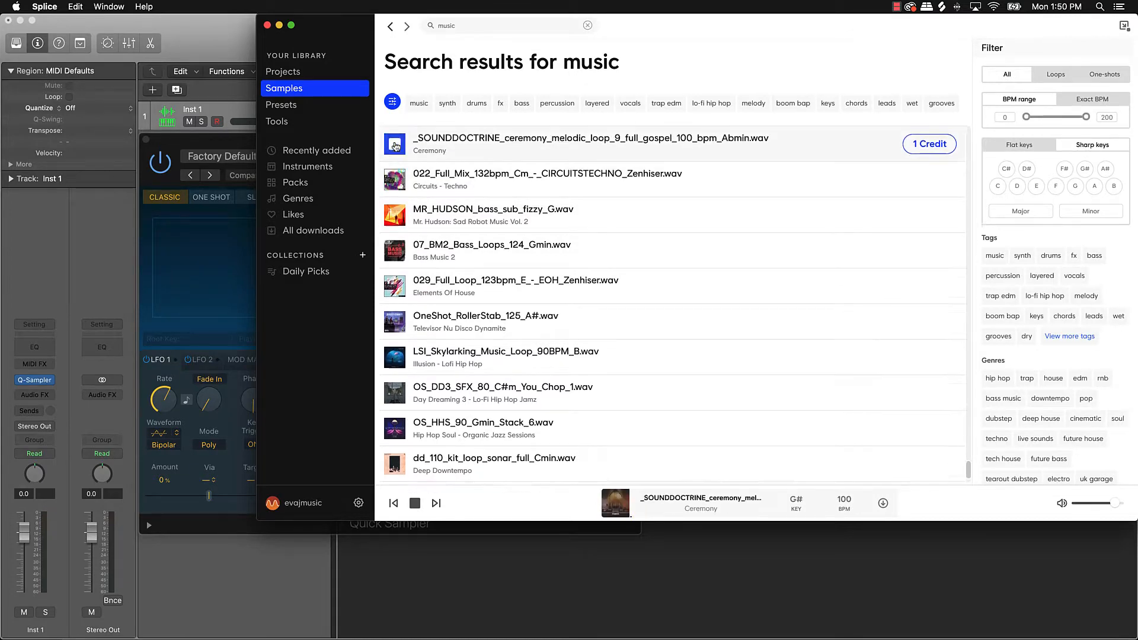
pyautogui.scroll(1, 396, 147)
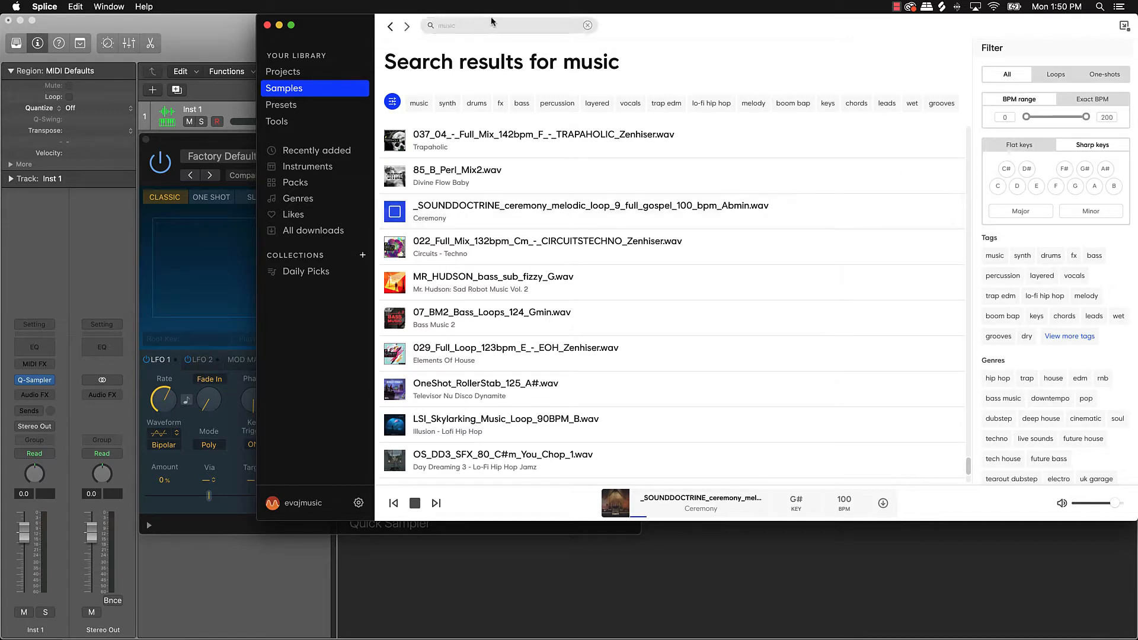
# - Download _SOUNDDOCTRINE_ceremony_melodic_loop_9_full_gospel_100_bpm_Abmin.wav and load it into Quick Sampler's waveform area
pyautogui.moveTo(702, 27); pyautogui.dragTo(773, 31)
pyautogui.click(996, 212)
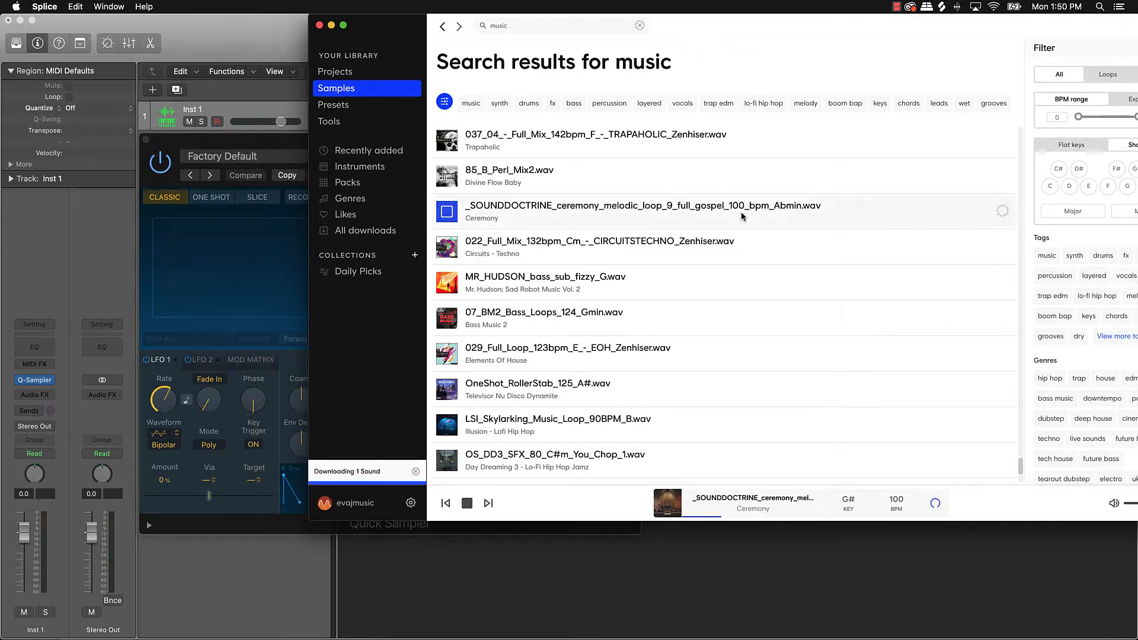
pyautogui.click(454, 217)
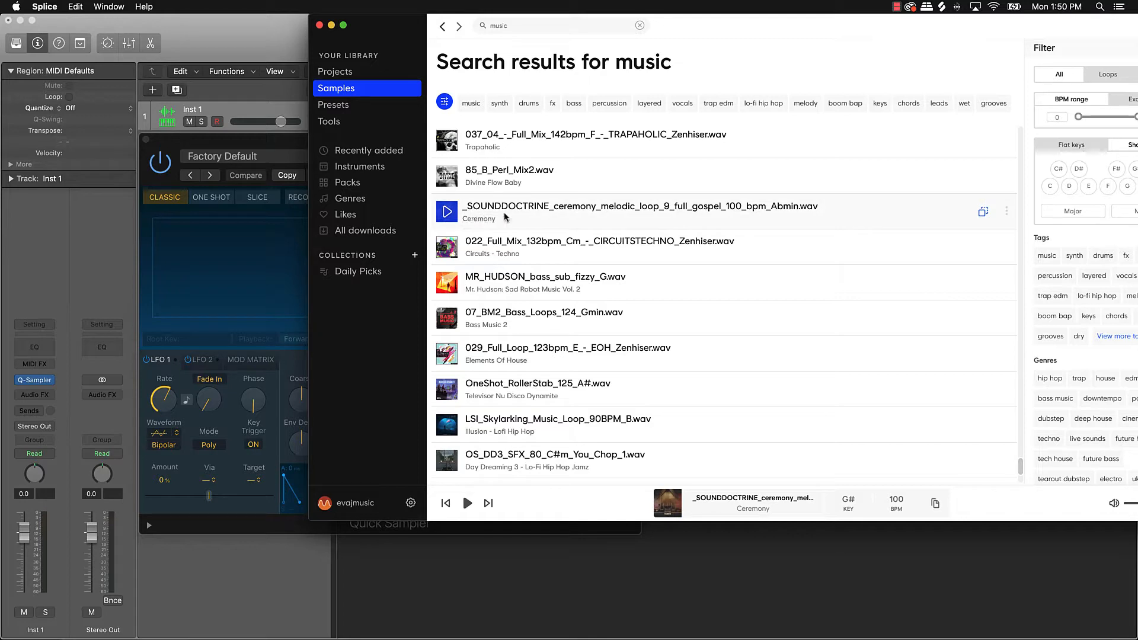
pyautogui.moveTo(491, 218); pyautogui.dragTo(196, 272)
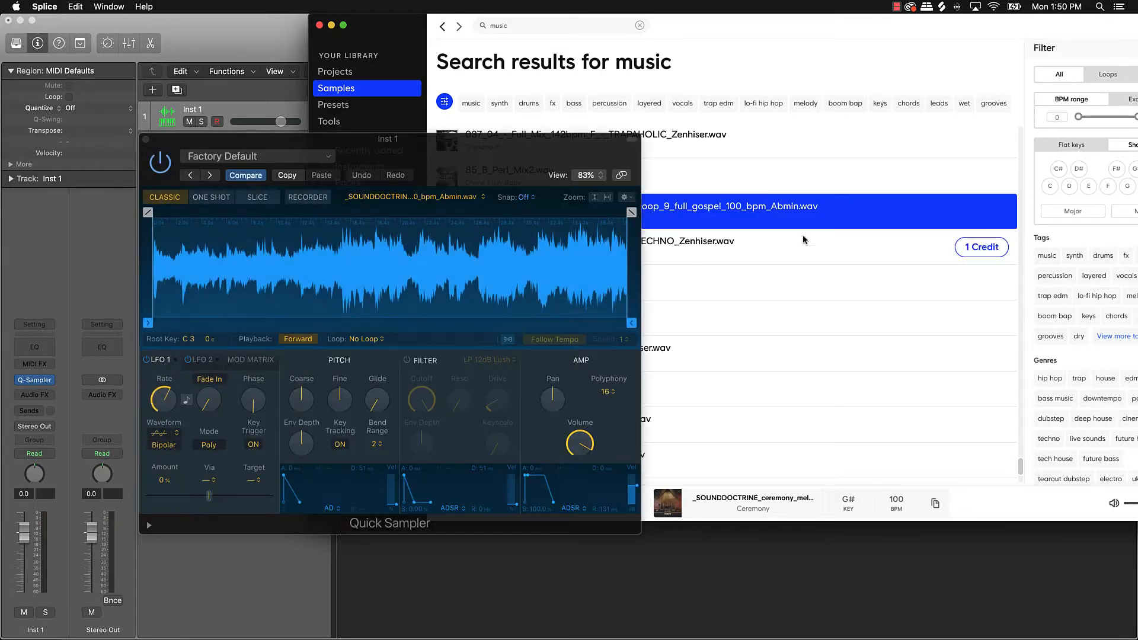
# - Move Splice aside, open the Ceremony pack that the downloaded loop comes from, and minimize the Splice window
pyautogui.moveTo(750, 28); pyautogui.dragTo(1023, 22)
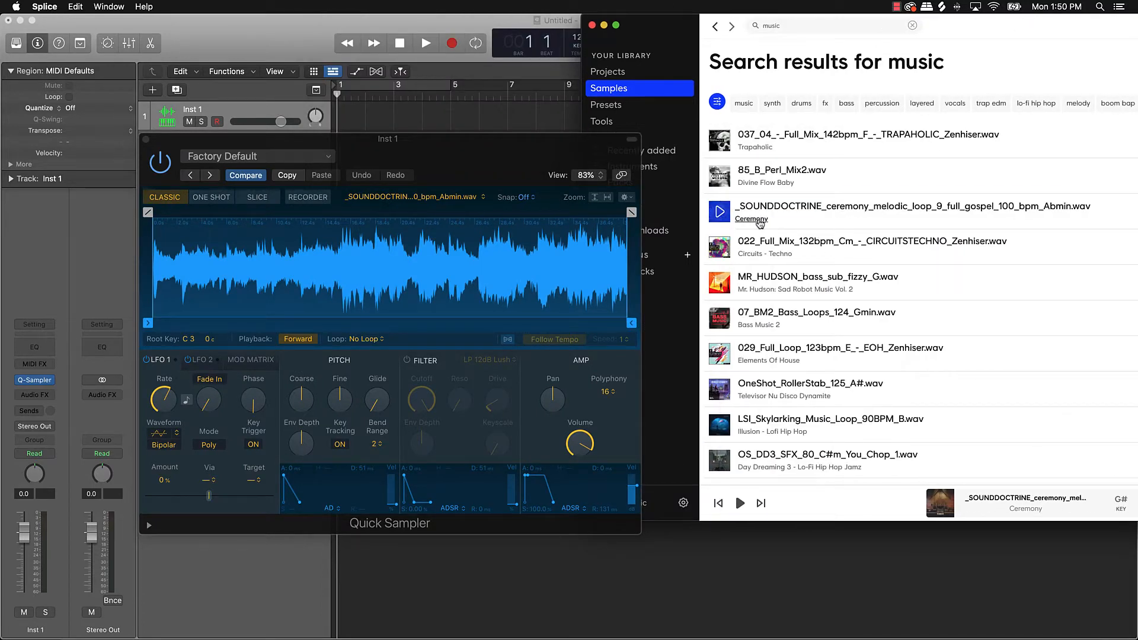
pyautogui.click(751, 219)
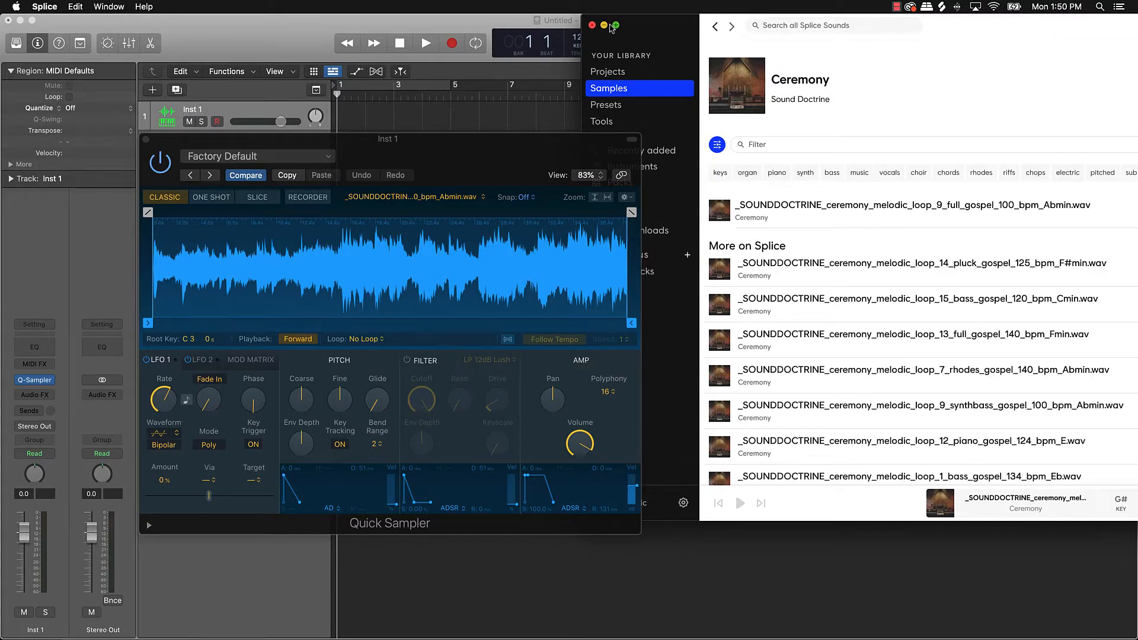
pyautogui.click(604, 25)
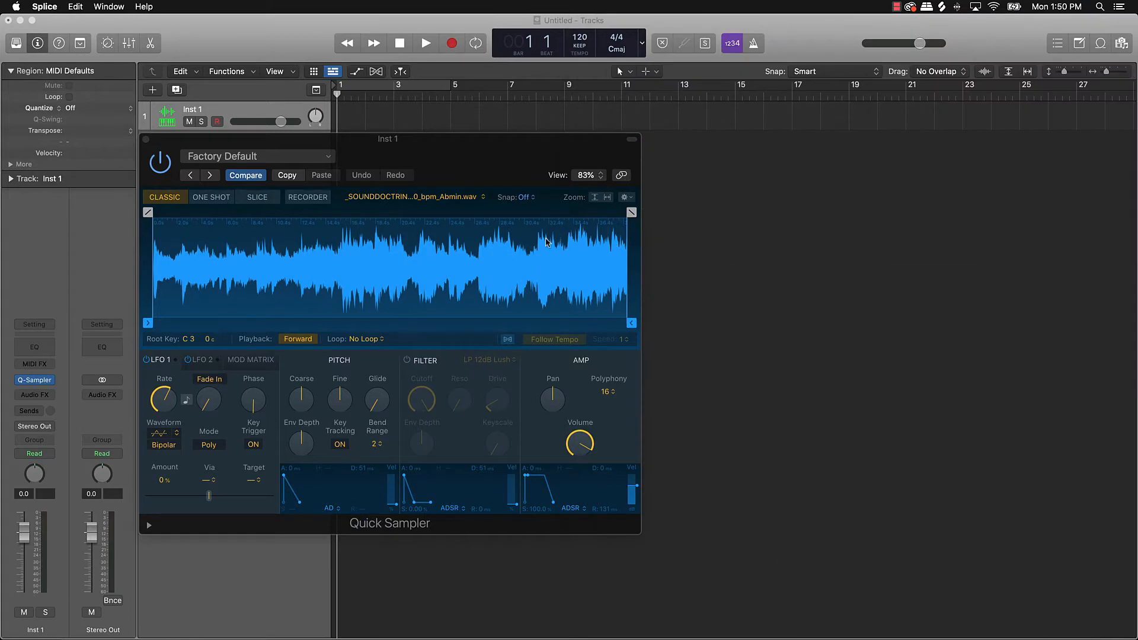
# - Set the project tempo to 100 BPM in Logic Pro X and turn on the metronome
pyautogui.click(777, 187)
pyautogui.moveTo(488, 168); pyautogui.dragTo(732, 189)
pyautogui.moveTo(582, 39)
pyautogui.mouseDown()
pyautogui.moveTo(583, 79)
pyautogui.moveTo(584, 60)
pyautogui.mouseUp()
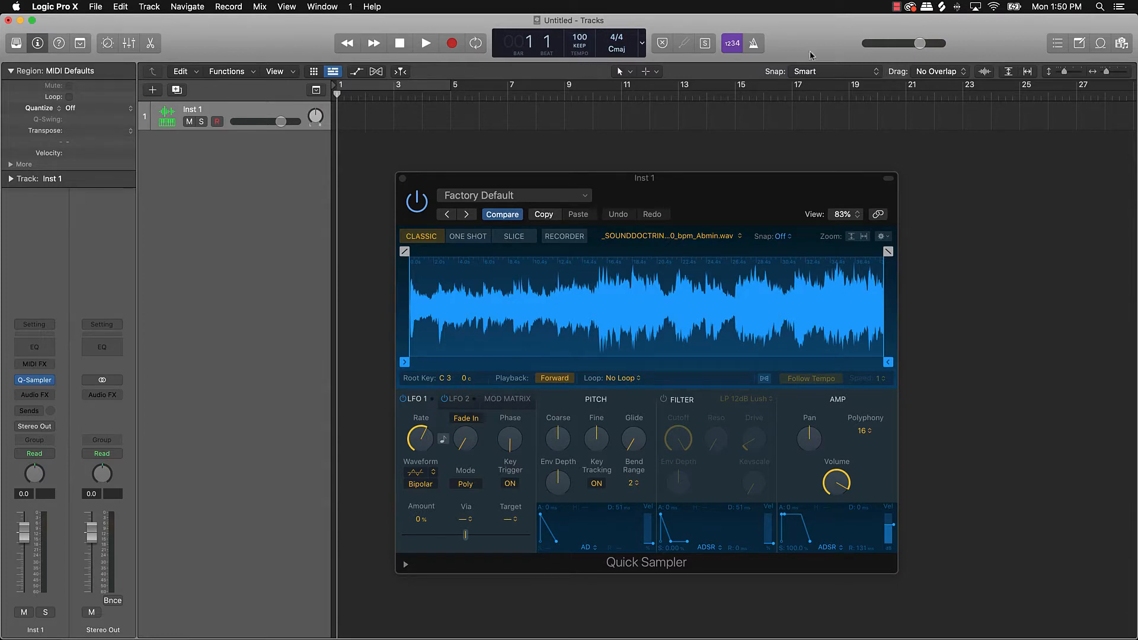
pyautogui.click(753, 43)
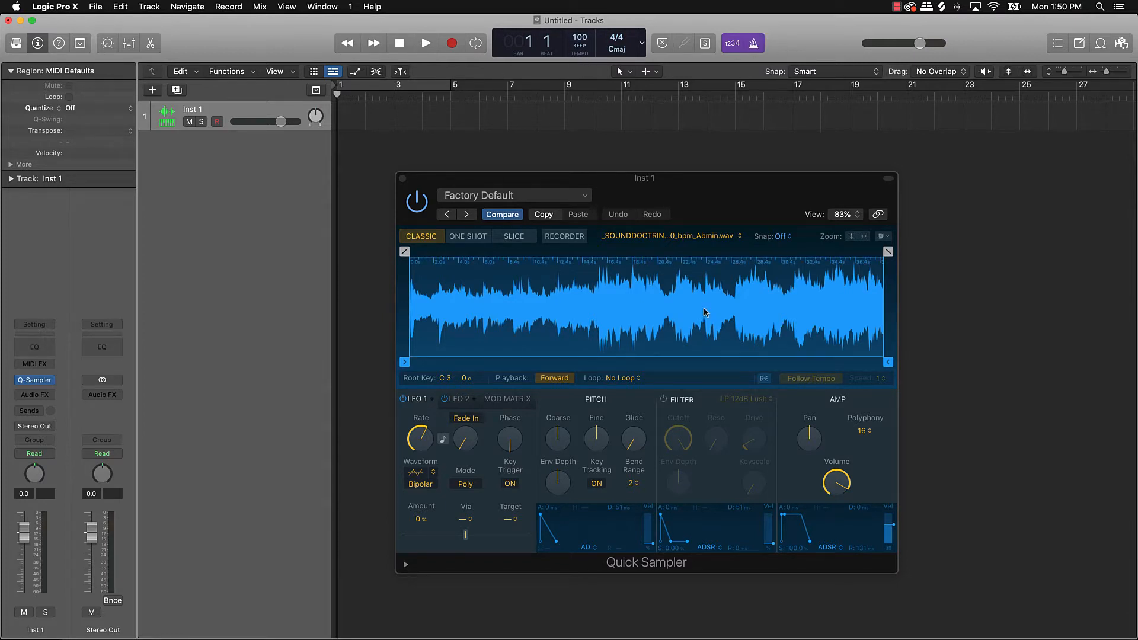
# - Open the Musical Typing keyboard, arrange it beside Quick Sampler, and audition the loaded sample at C3
pyautogui.press('super+k')
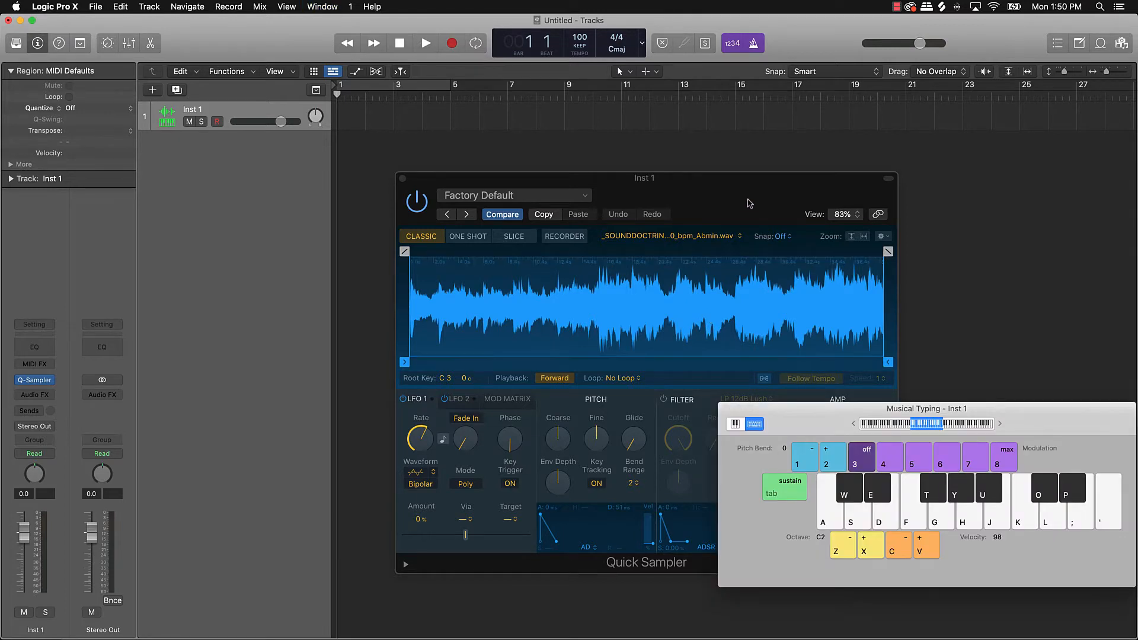
pyautogui.moveTo(746, 202); pyautogui.dragTo(440, 72)
pyautogui.moveTo(816, 420); pyautogui.dragTo(723, 285)
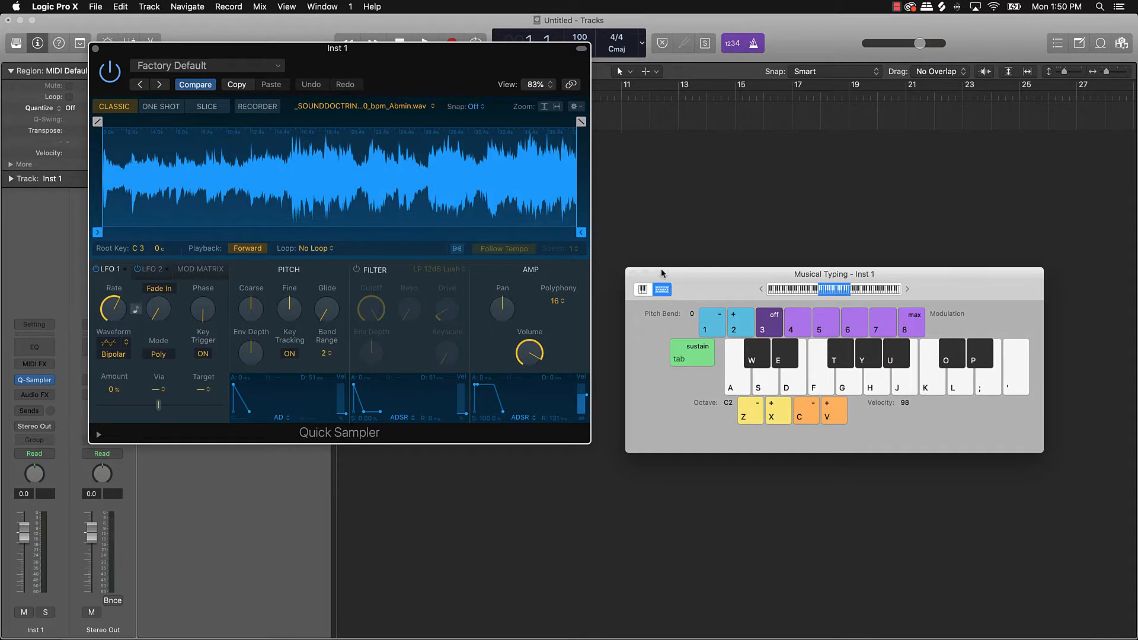
pyautogui.press('k')
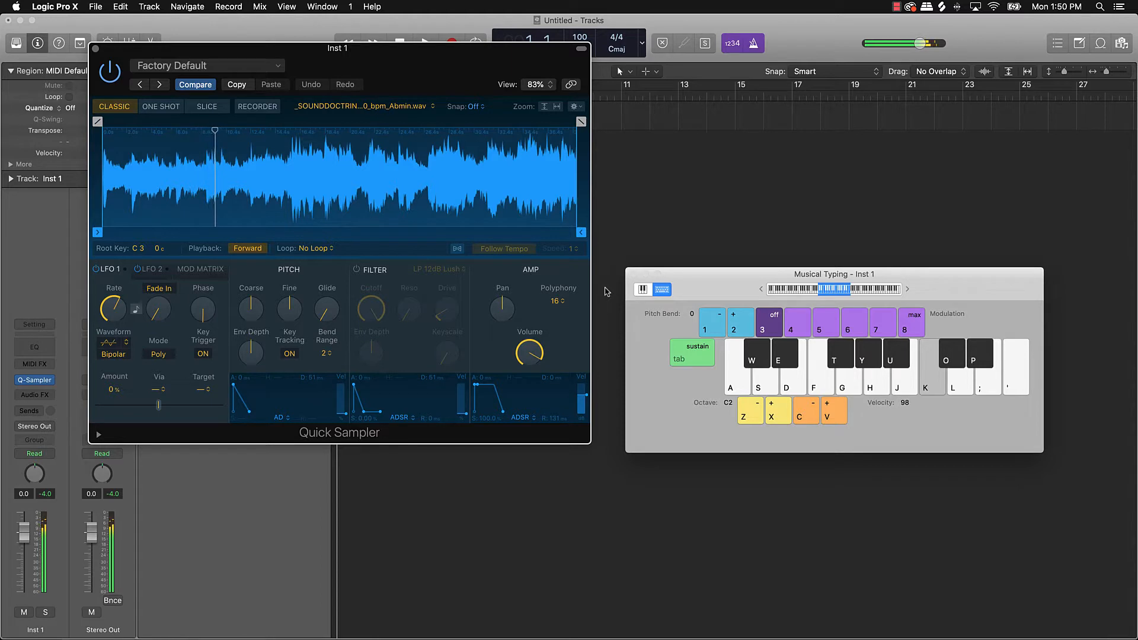
pyautogui.press('k')
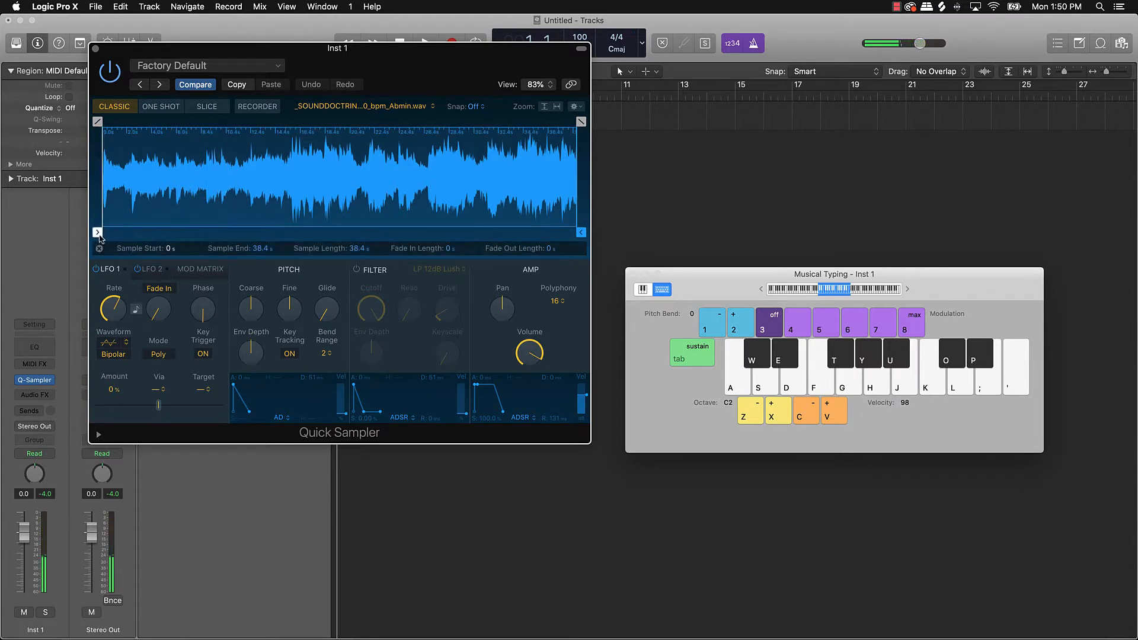
# - Move the sample start forward past about 7.2 s to about 9.68 s, auditioning C3 after each adjustment
pyautogui.moveTo(98, 232); pyautogui.dragTo(184, 233)
pyautogui.press('k')
pyautogui.press('k')
pyautogui.press('k')
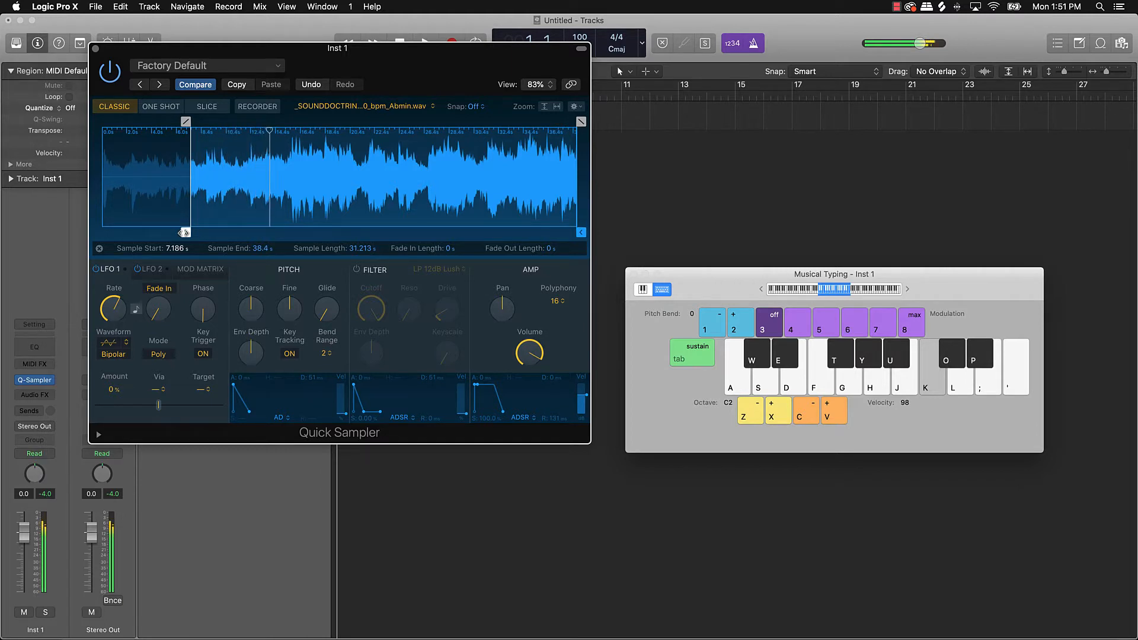
pyautogui.moveTo(184, 232); pyautogui.dragTo(214, 230)
pyautogui.press('k')
pyautogui.press('k')
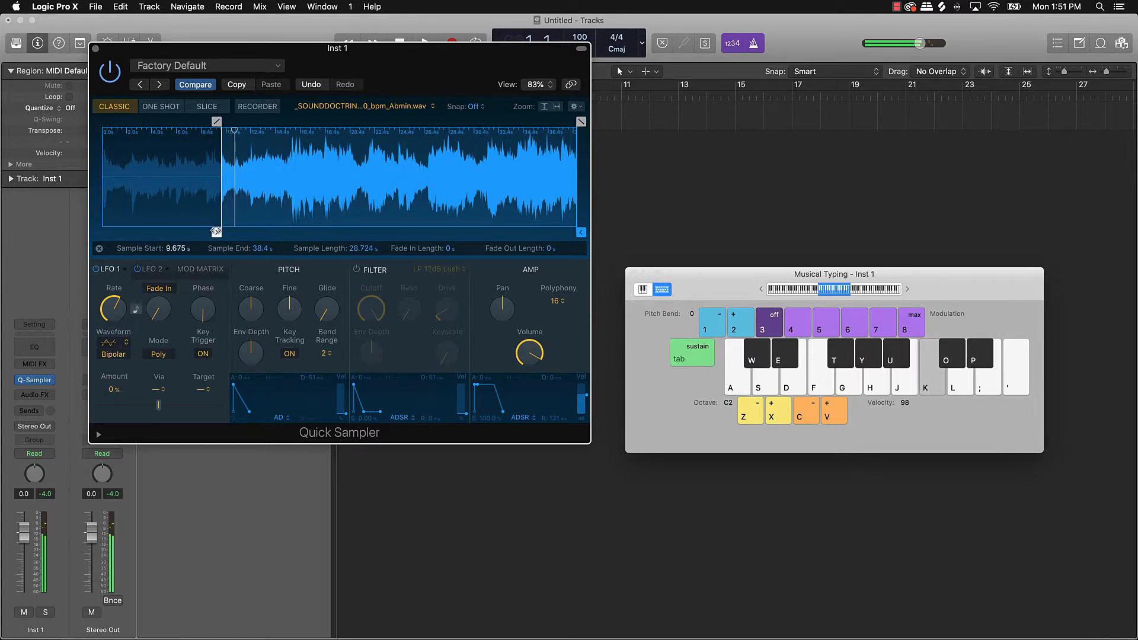
# - Fine-tune the sample start to about 9.64 s at the transient and audition it repeatedly at C3
pyautogui.scroll(5, 263, 182)
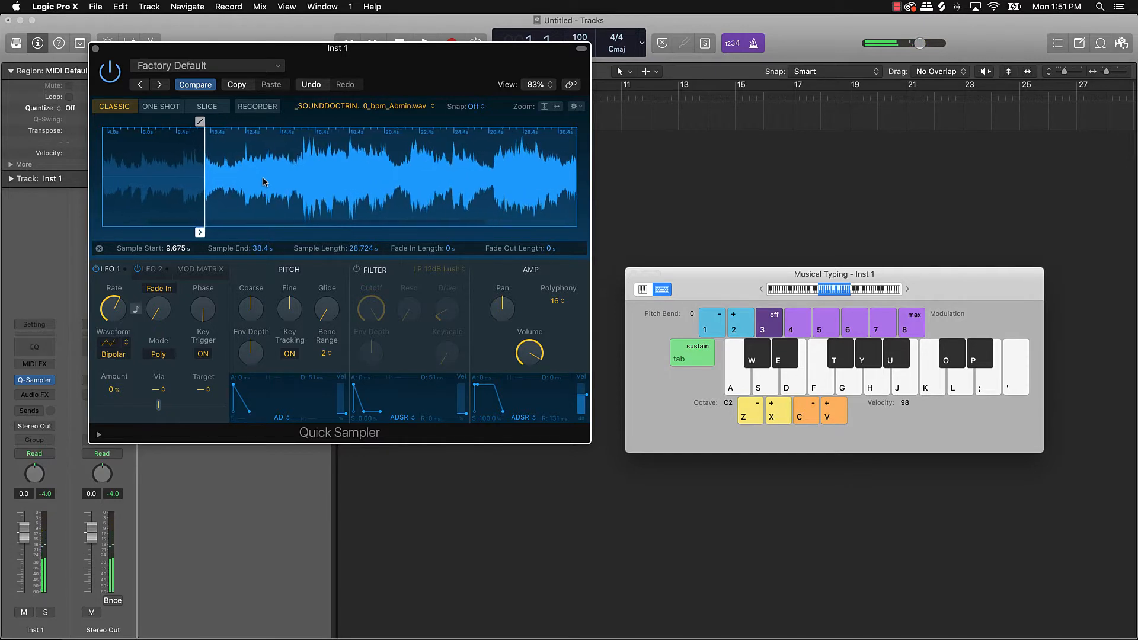
pyautogui.scroll(4, 279, 182)
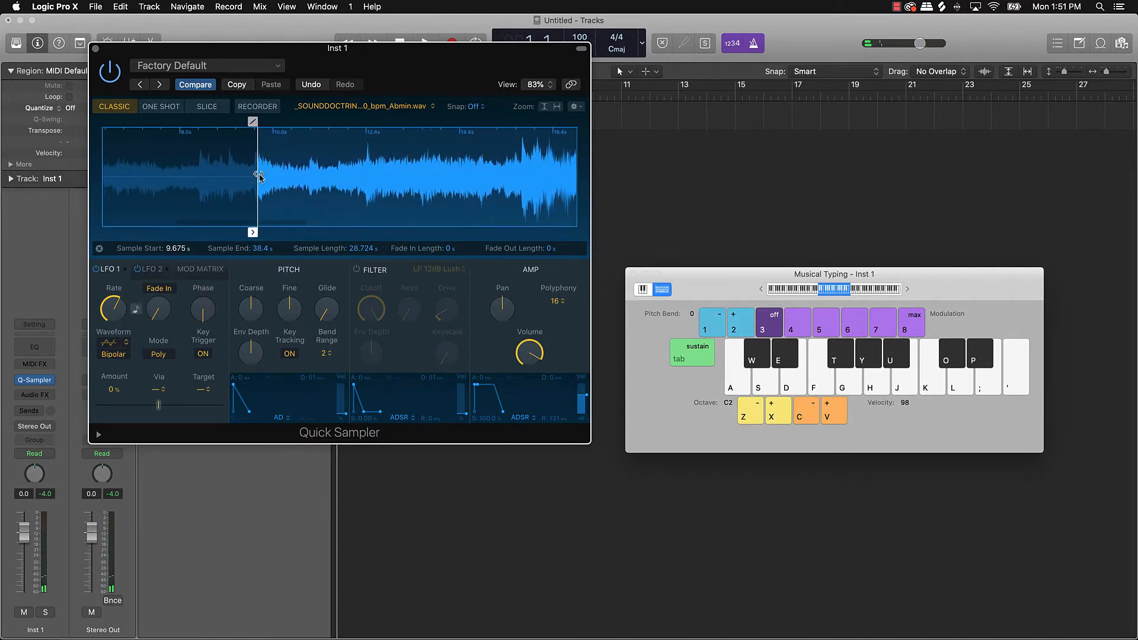
pyautogui.scroll(4, 300, 183)
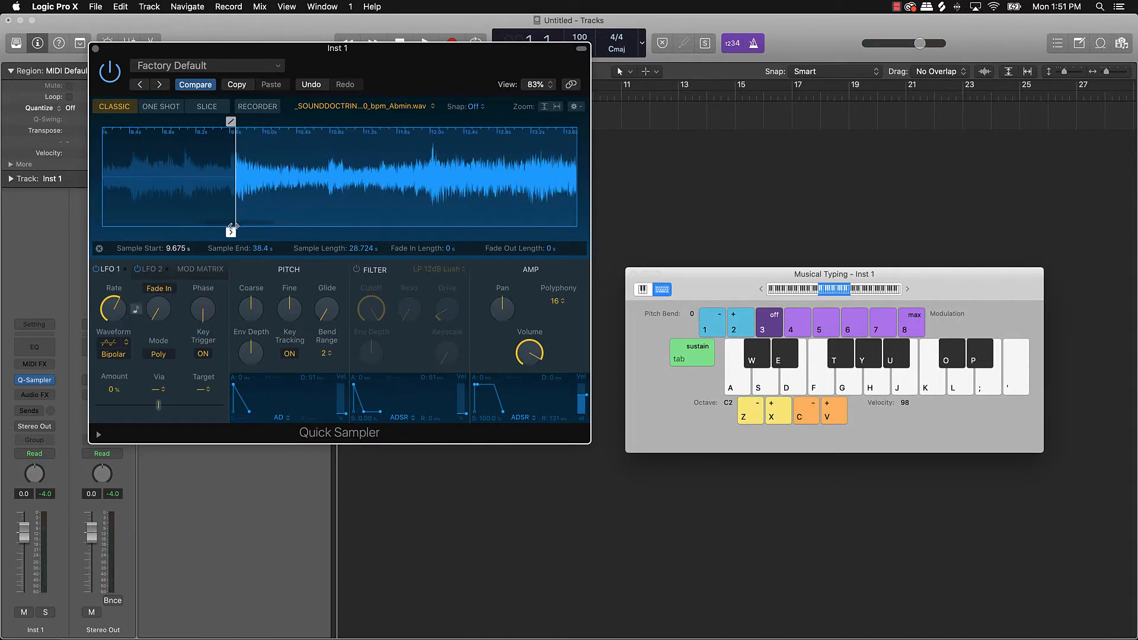
pyautogui.moveTo(231, 233); pyautogui.dragTo(231, 230)
pyautogui.press('k')
pyautogui.press('k')
pyautogui.press('k')
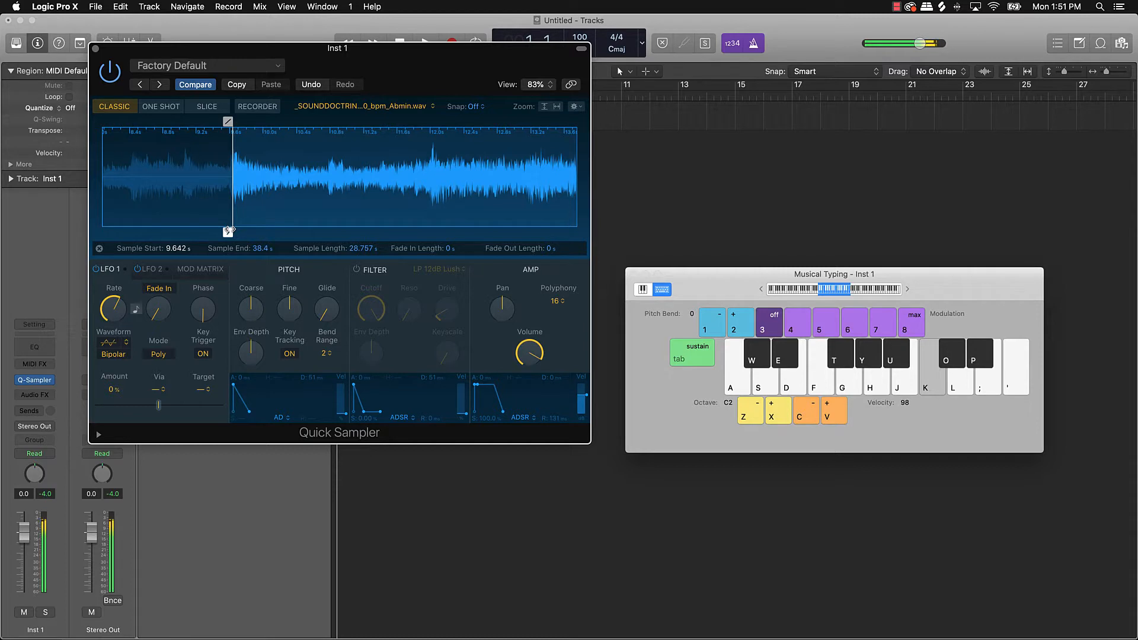
pyautogui.press('k')
pyautogui.scroll(-10, 288, 200)
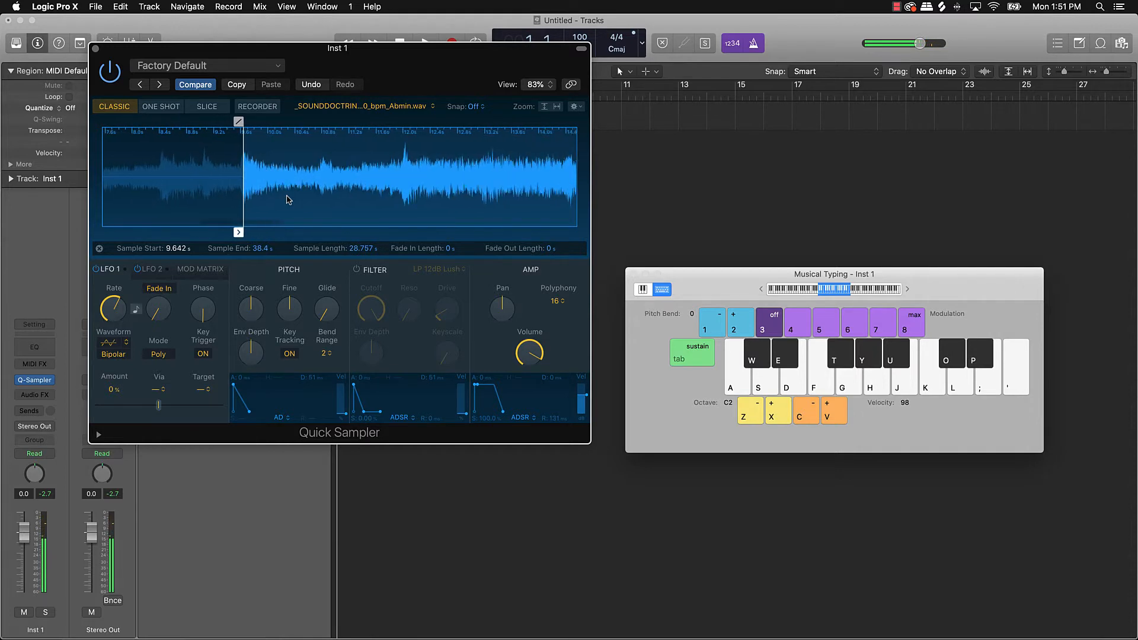
pyautogui.scroll(-4, 288, 200)
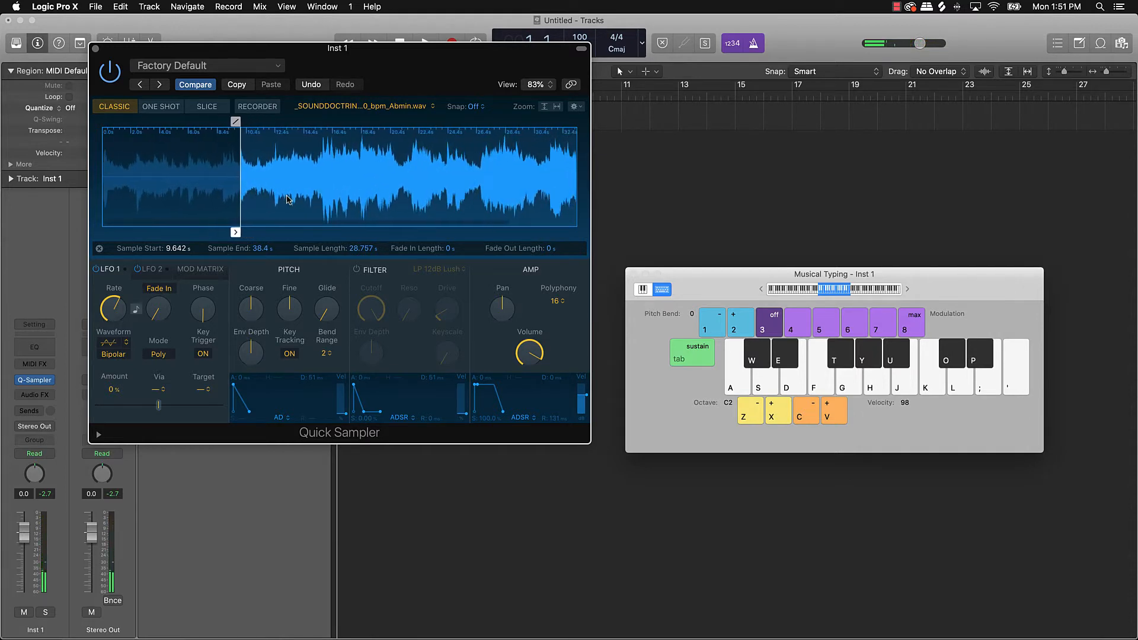
# - Turn on Flex with Follow Tempo for the sample, move Quick Sampler clear of the transport display, and set the project tempo to 140 BPM
pyautogui.press('k')
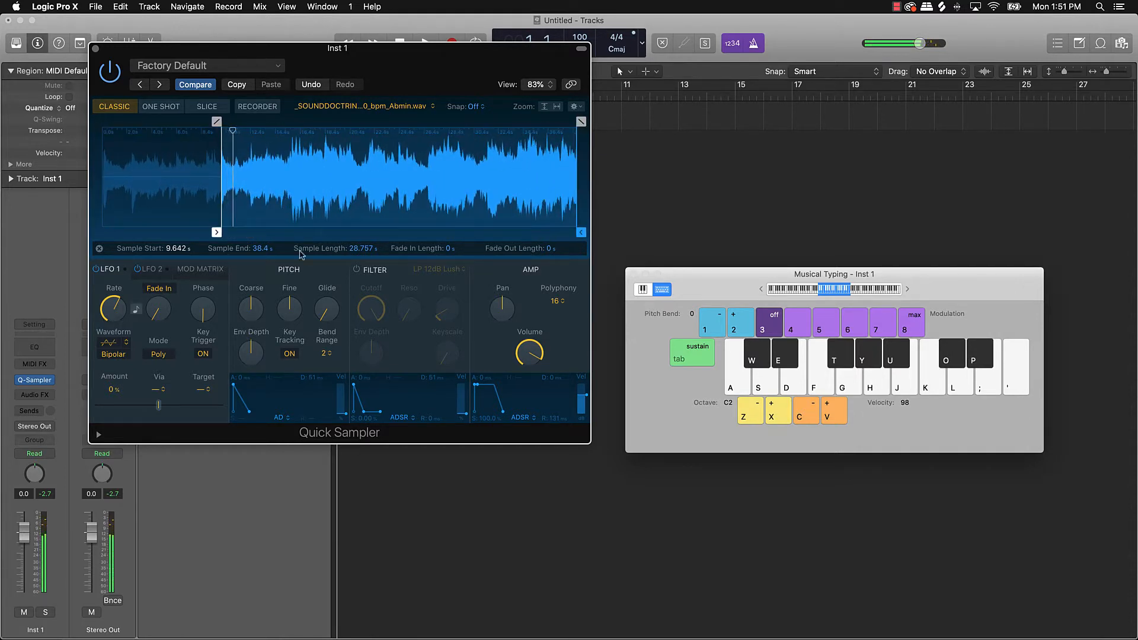
pyautogui.click(457, 248)
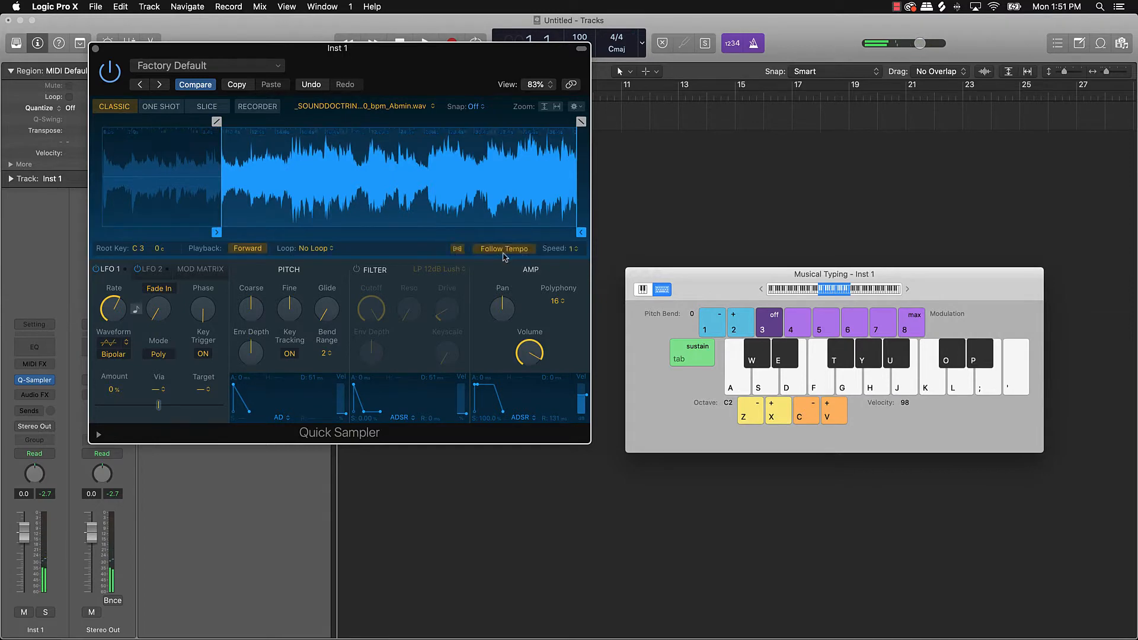
pyautogui.moveTo(458, 65); pyautogui.dragTo(491, 167)
pyautogui.moveTo(591, 183); pyautogui.dragTo(592, 179)
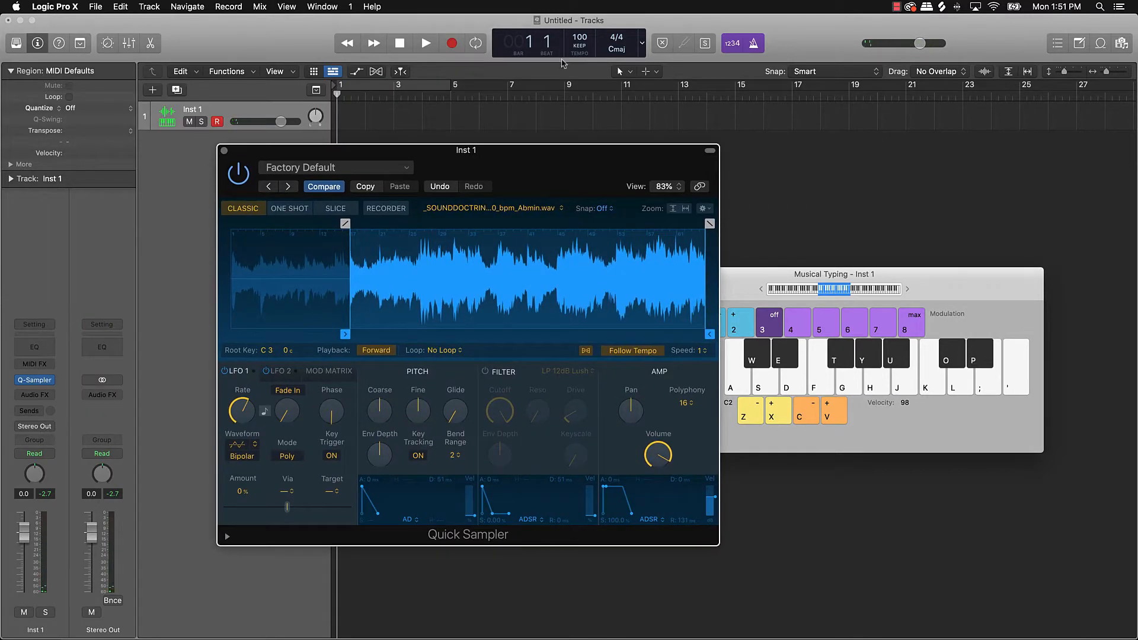
pyautogui.click(582, 34)
pyautogui.moveTo(582, 36); pyautogui.dragTo(579, 4)
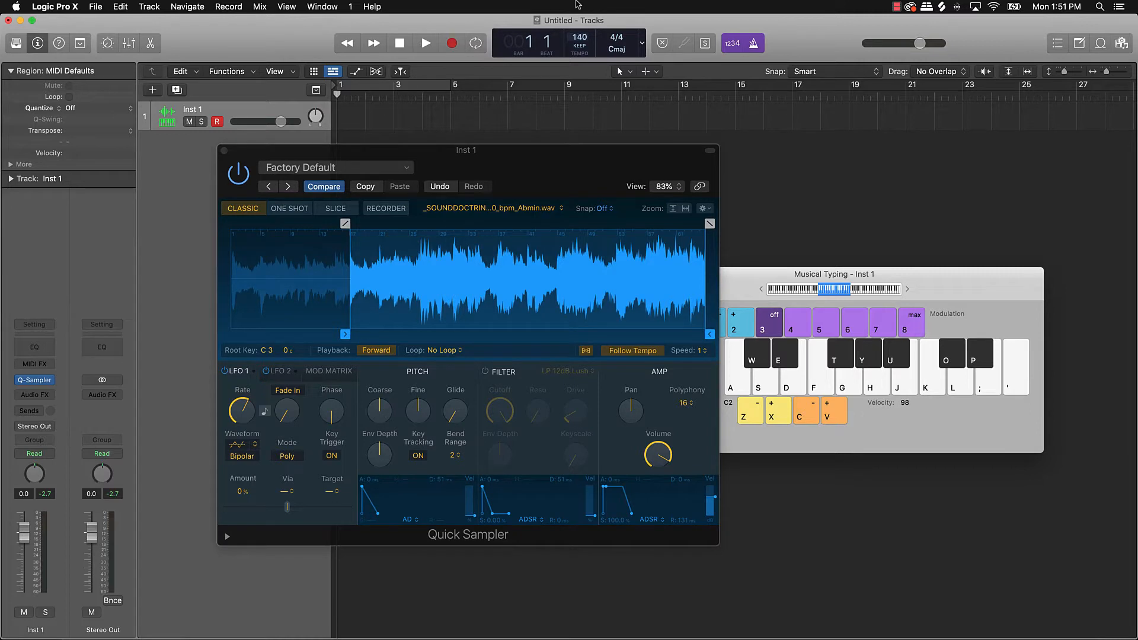
# - Audition the tempo-matched sample at C3 and D3 to compare the pitches
pyautogui.press('k')
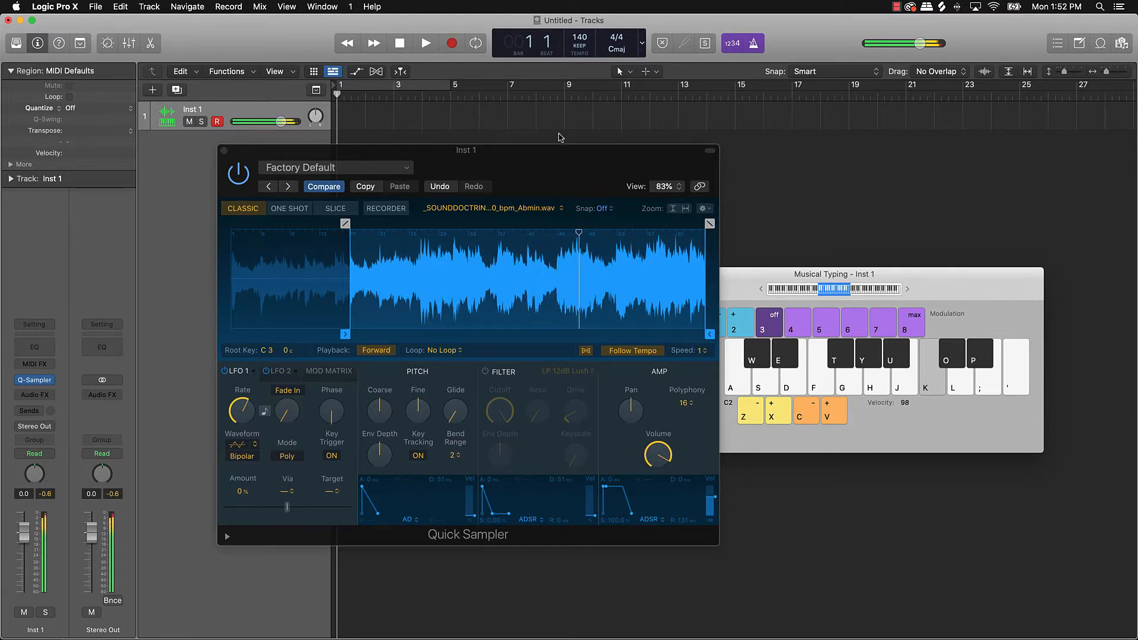
pyautogui.press('k')
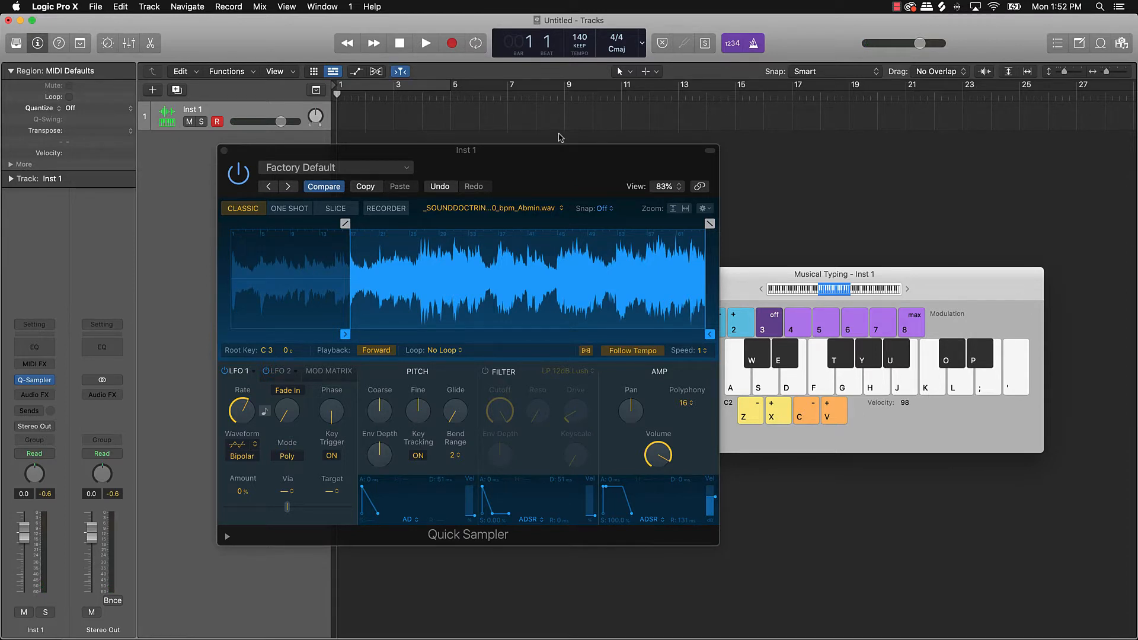
pyautogui.press('l')
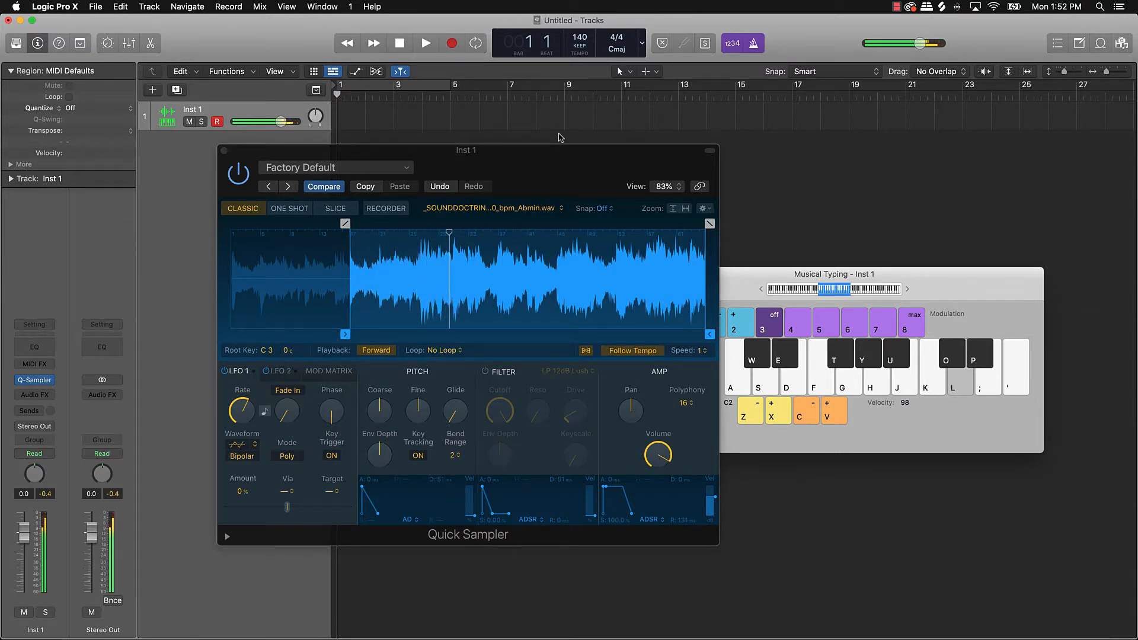
# - Record a held D3 note on the Inst 1 track from bar 1 to bar 9
pyautogui.press('r')
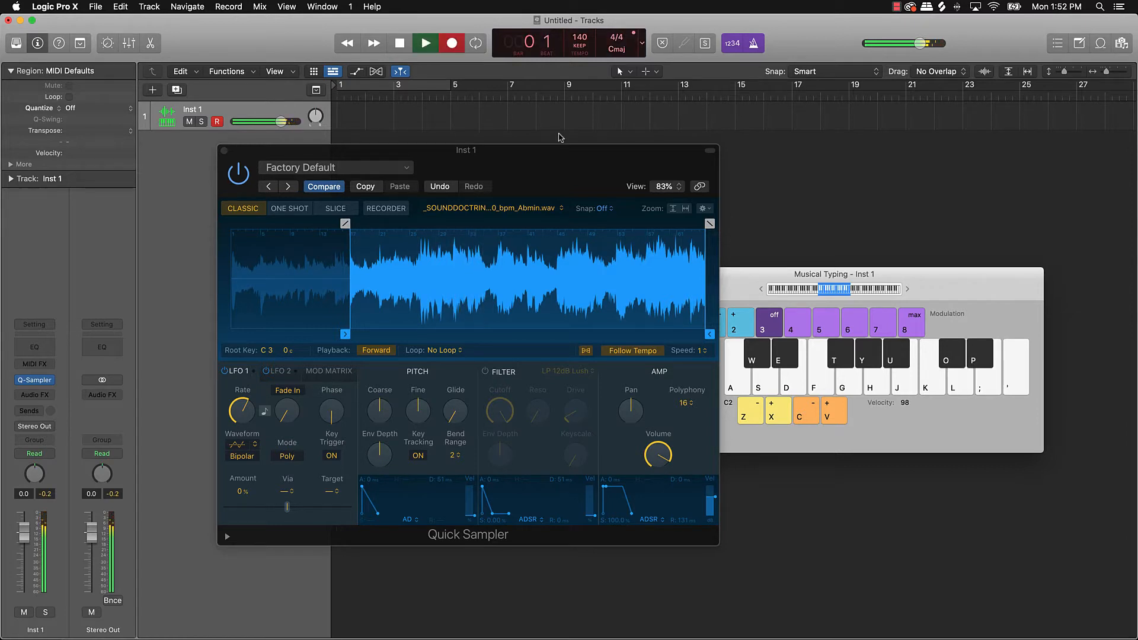
pyautogui.press('l')
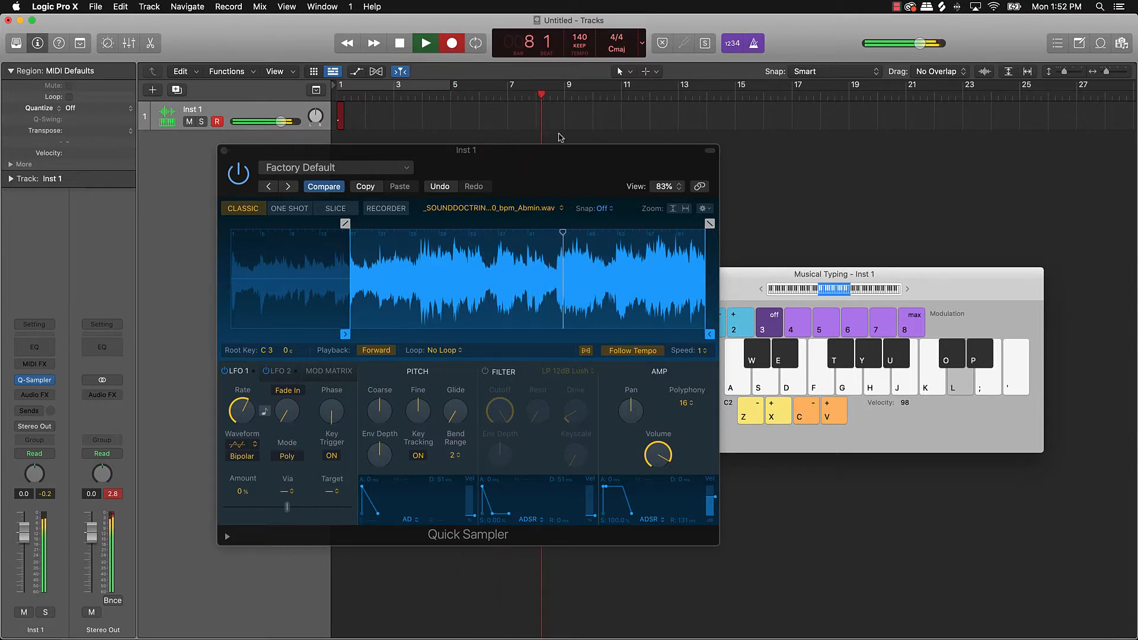
pyautogui.press('space')
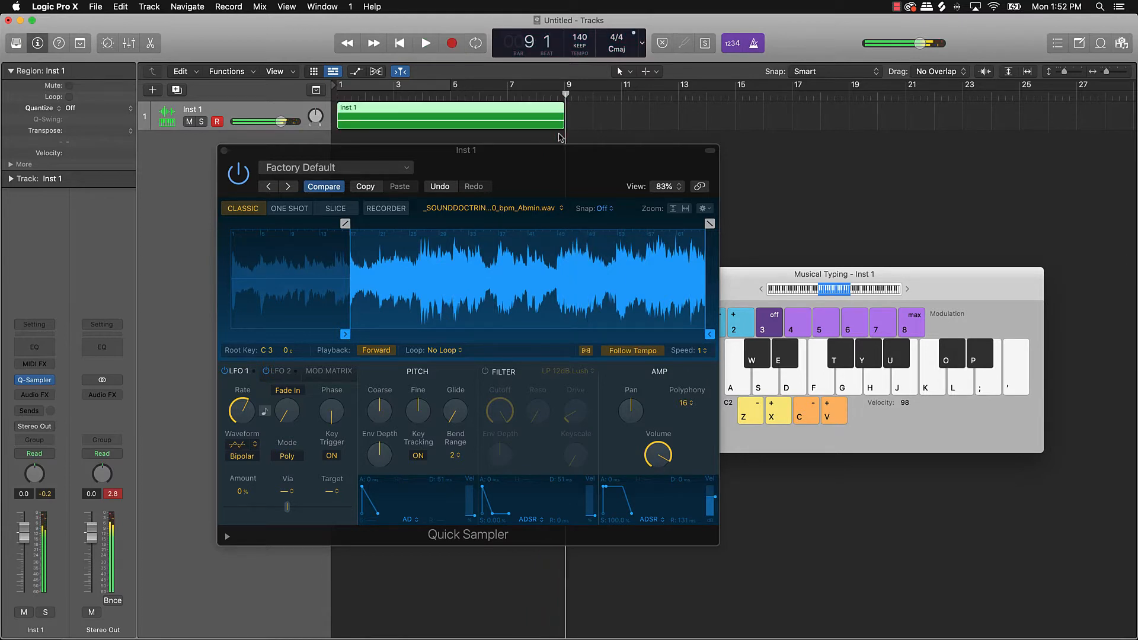
# - Close Quick Sampler, open the recorded Inst 1 region in the Piano Roll, and quantize its note to 1/4 Note
pyautogui.click(224, 150)
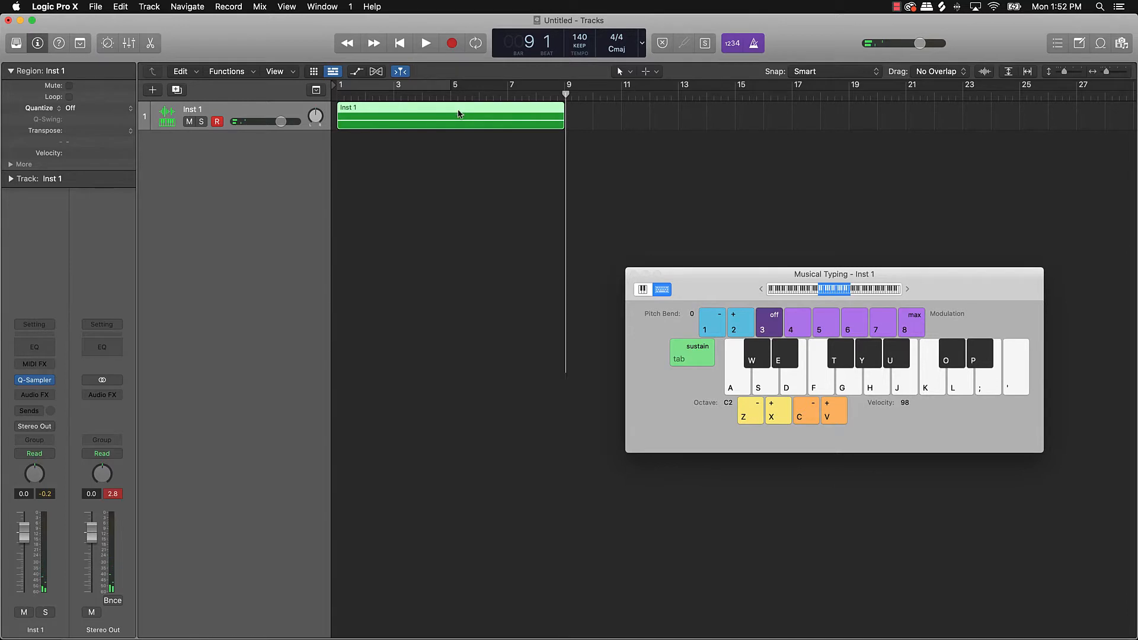
pyautogui.doubleClick(460, 112)
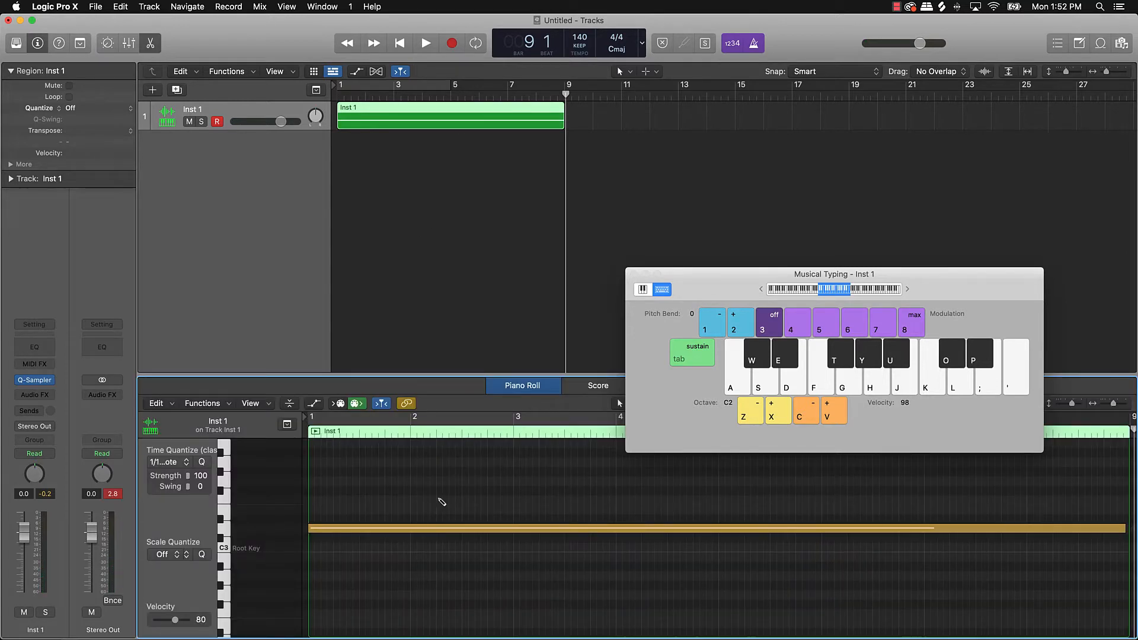
pyautogui.click(344, 529)
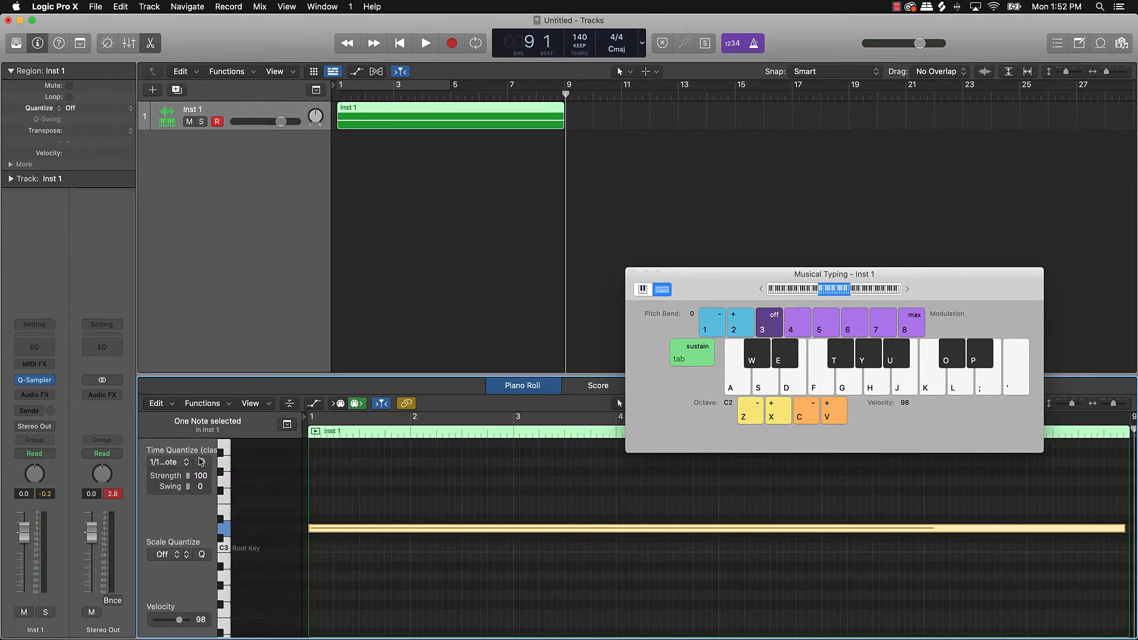
pyautogui.click(187, 462)
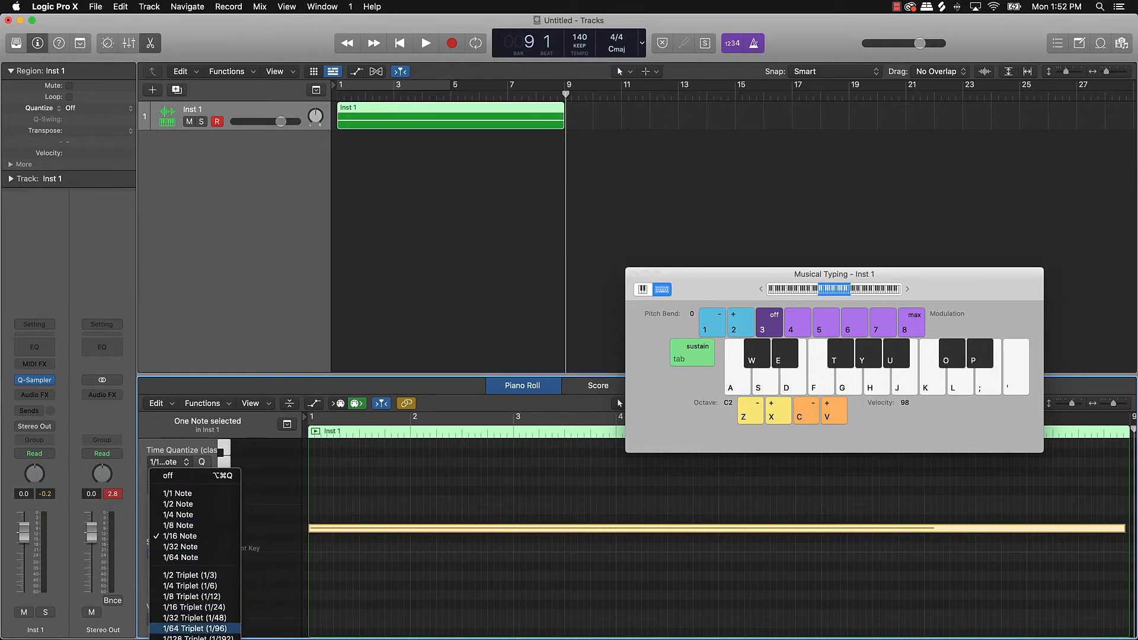
pyautogui.click(191, 516)
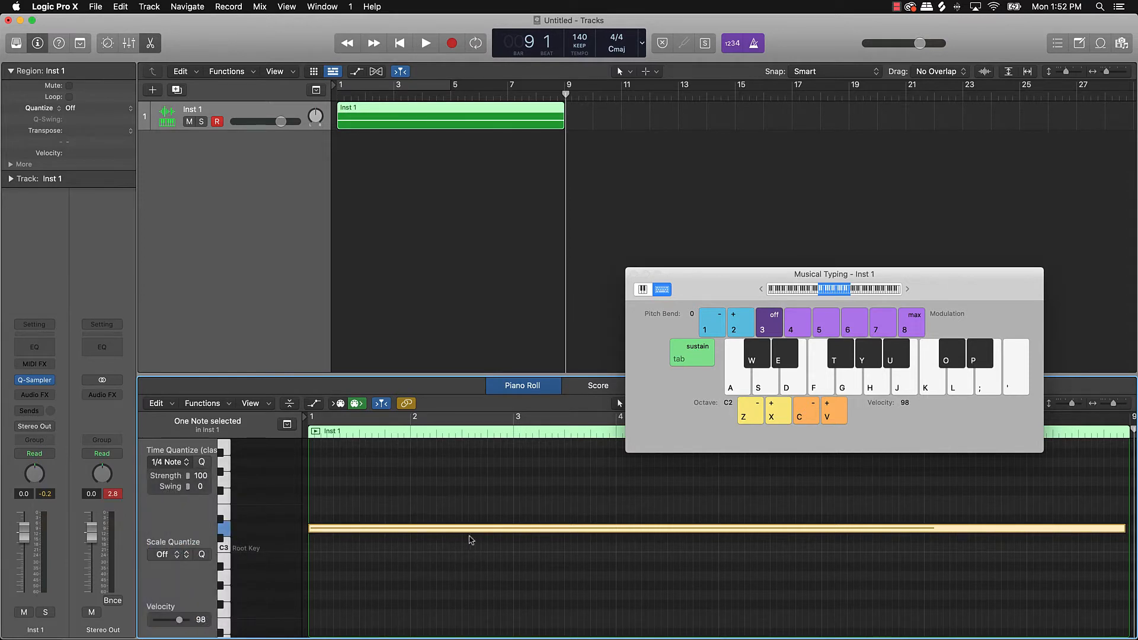
pyautogui.click(585, 476)
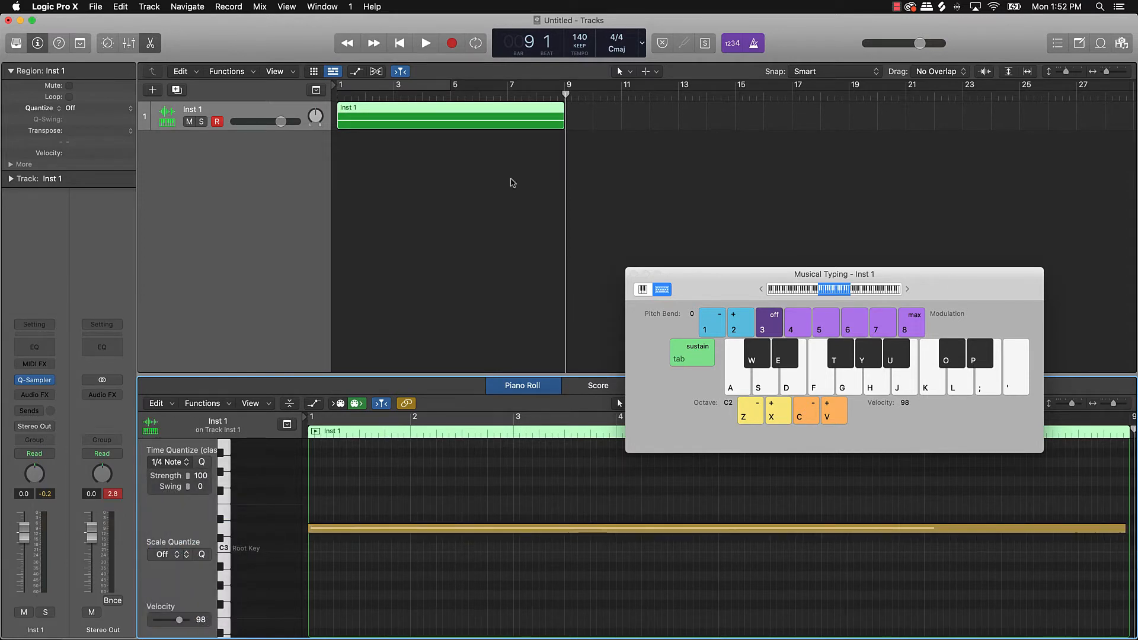
# - Set the cycle range from bar 1 to bar 9 and close the Musical Typing keyboard
pyautogui.click(439, 87)
pyautogui.moveTo(452, 87); pyautogui.dragTo(564, 87)
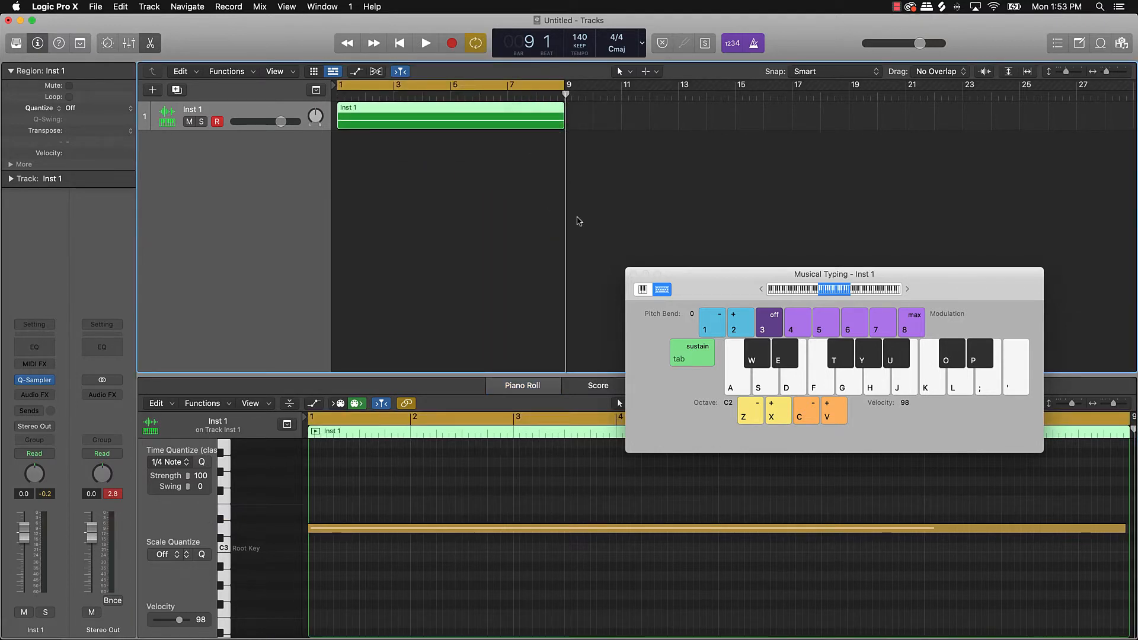
pyautogui.click(632, 274)
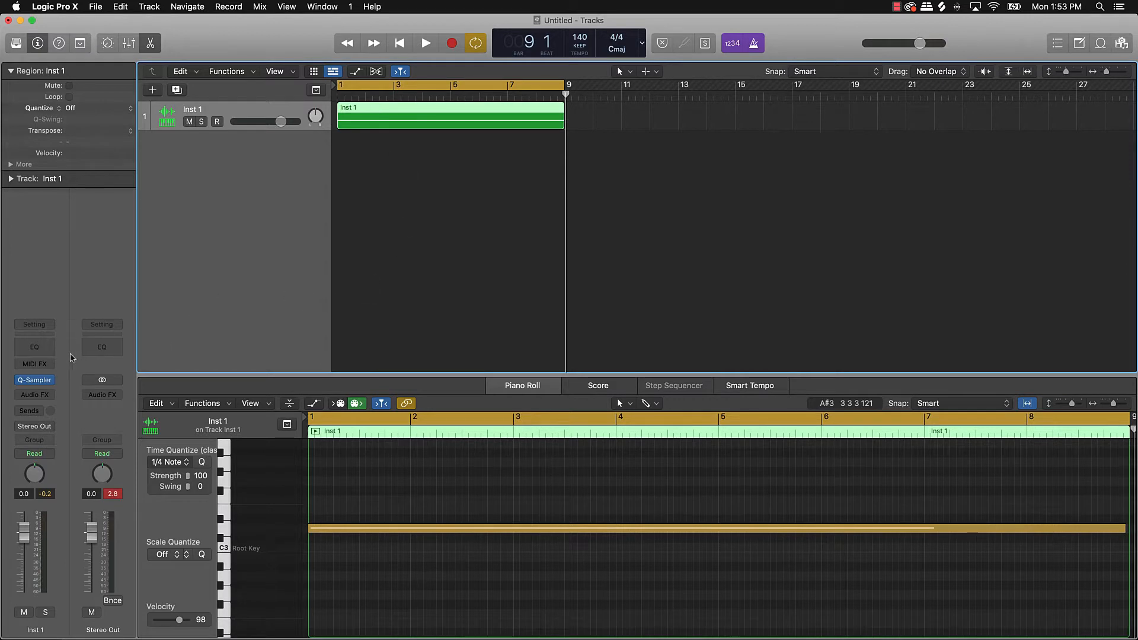
# - Insert the iZotope Vinyl audio effect on the Inst 1 channel strip
pyautogui.click(35, 394)
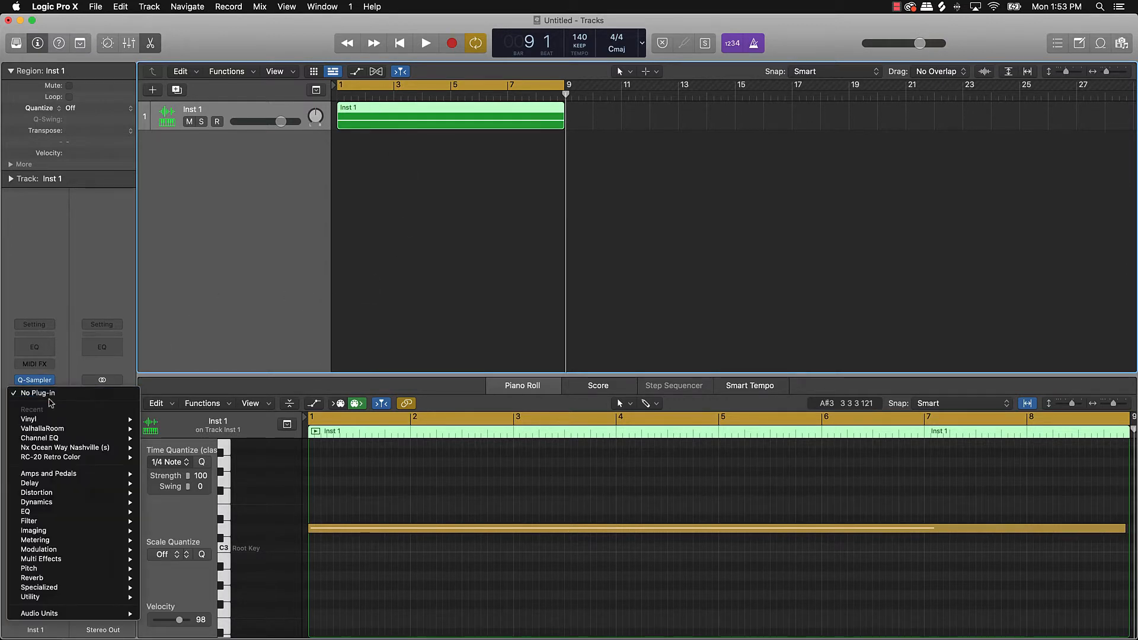
pyautogui.moveTo(55, 614)
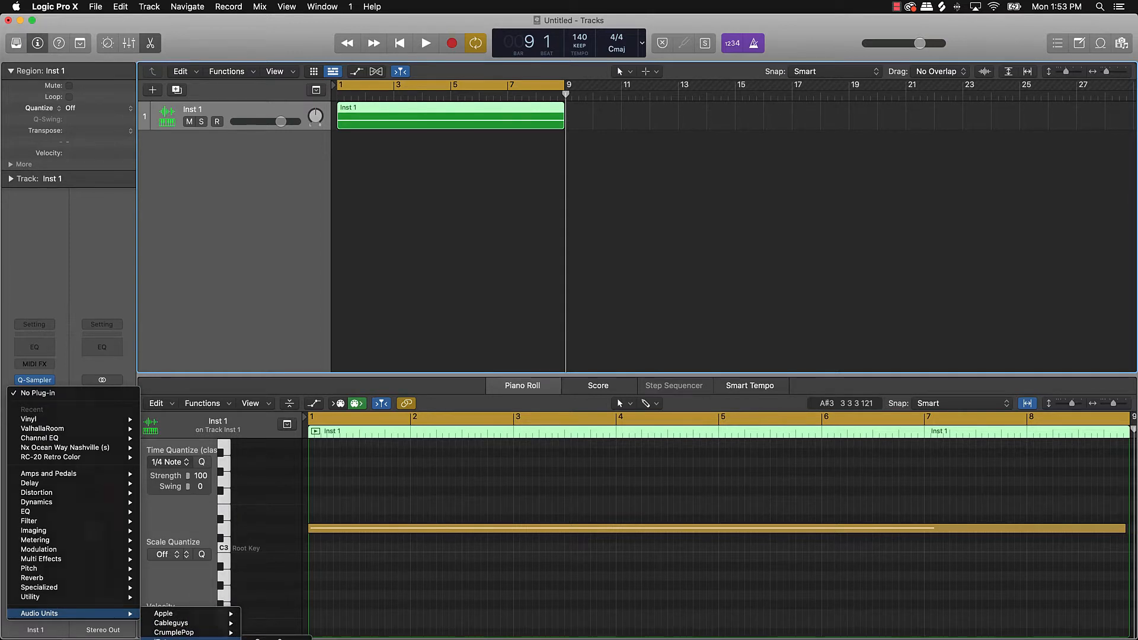
pyautogui.click(277, 639)
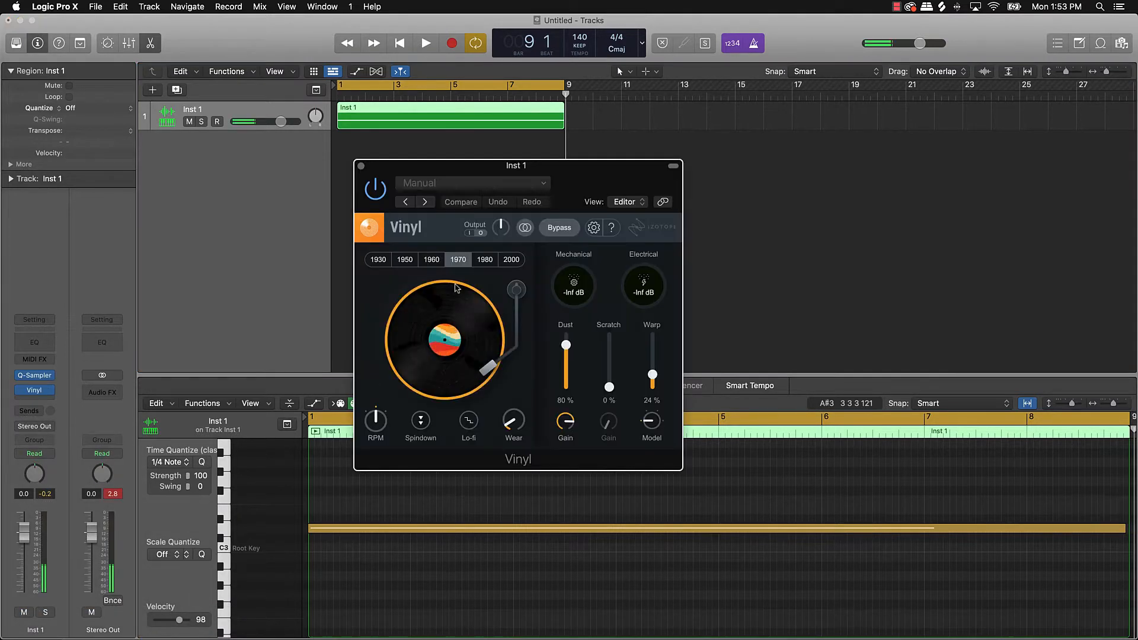
# - In Vinyl, set Dust to 0 %, Wear to minimum, Warp to 45 % and the decade to 1930, and close the plug-in
pyautogui.moveTo(566, 349); pyautogui.dragTo(567, 474)
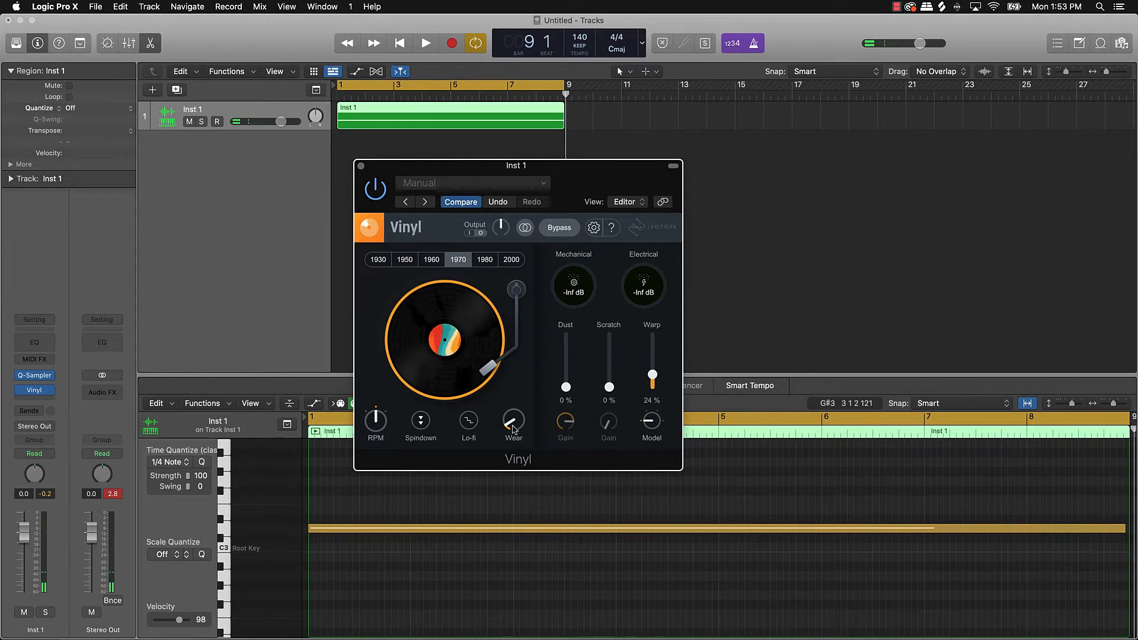
pyautogui.moveTo(653, 374); pyautogui.dragTo(653, 363)
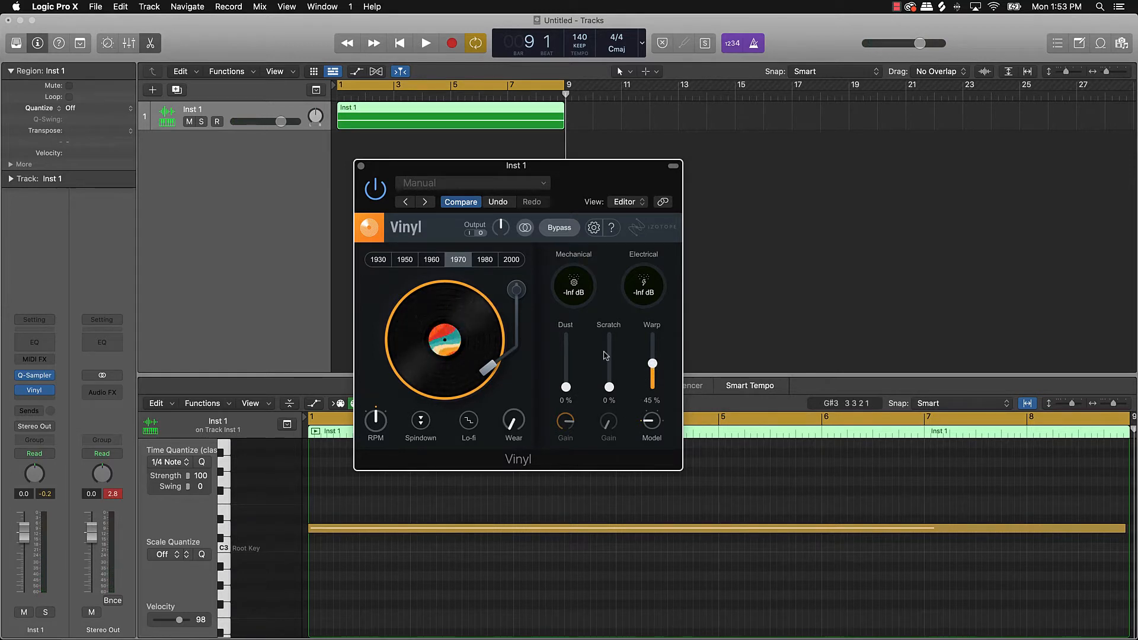
pyautogui.click(433, 260)
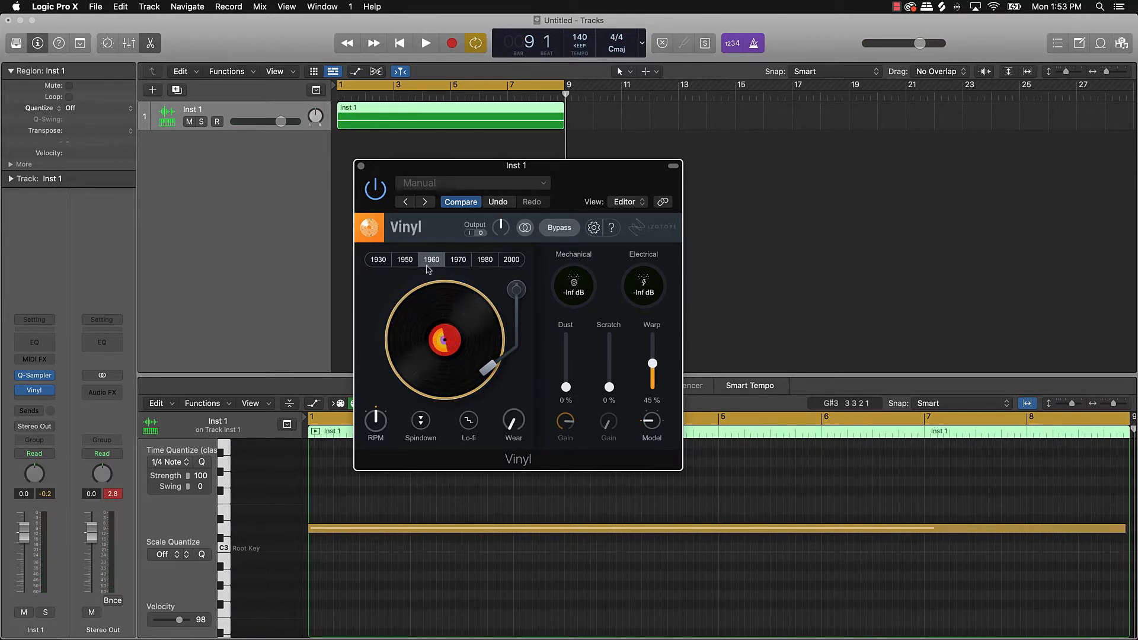
pyautogui.click(378, 260)
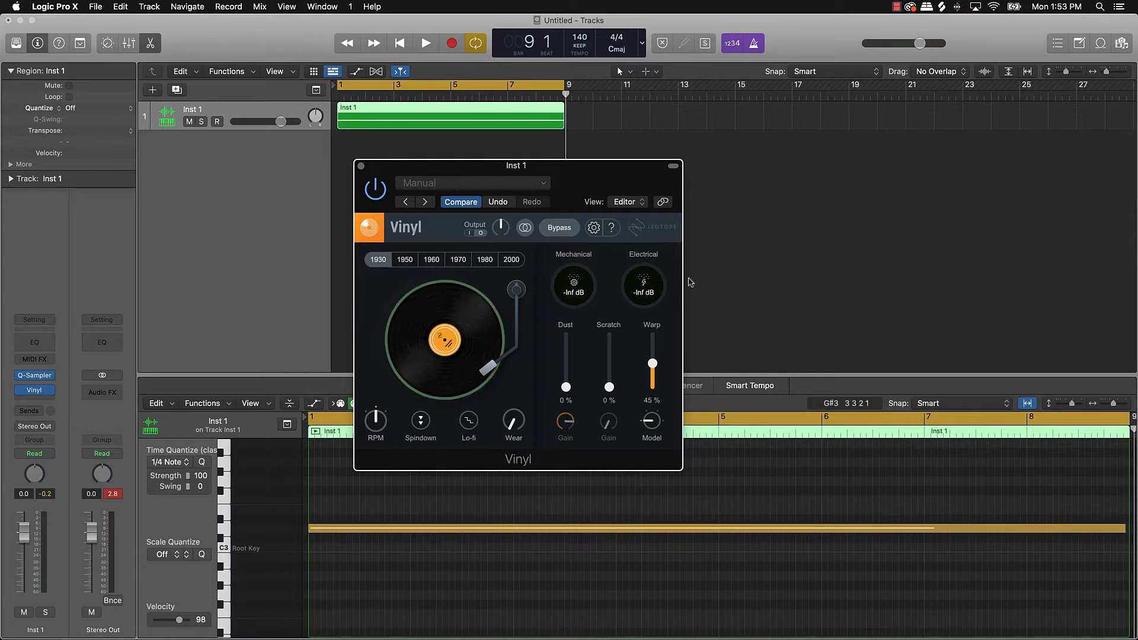
pyautogui.click(361, 166)
# - Play the cycled region with the metronome off and switch Vinyl's decade to 1980, closing the plug-in and stopping playback
pyautogui.click(574, 180)
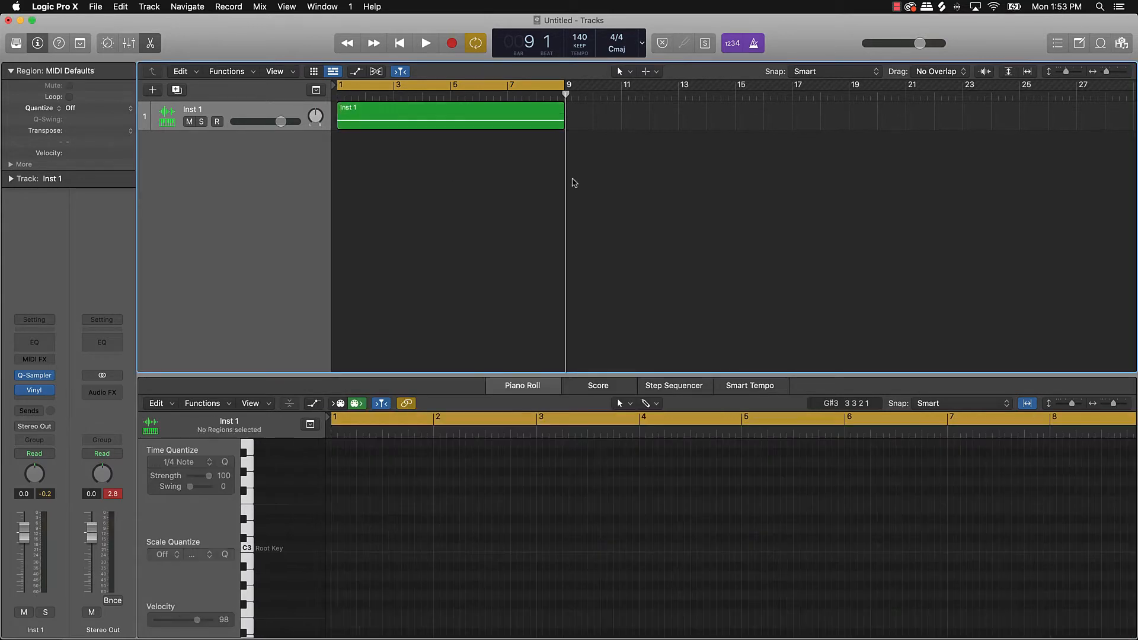
pyautogui.press('space')
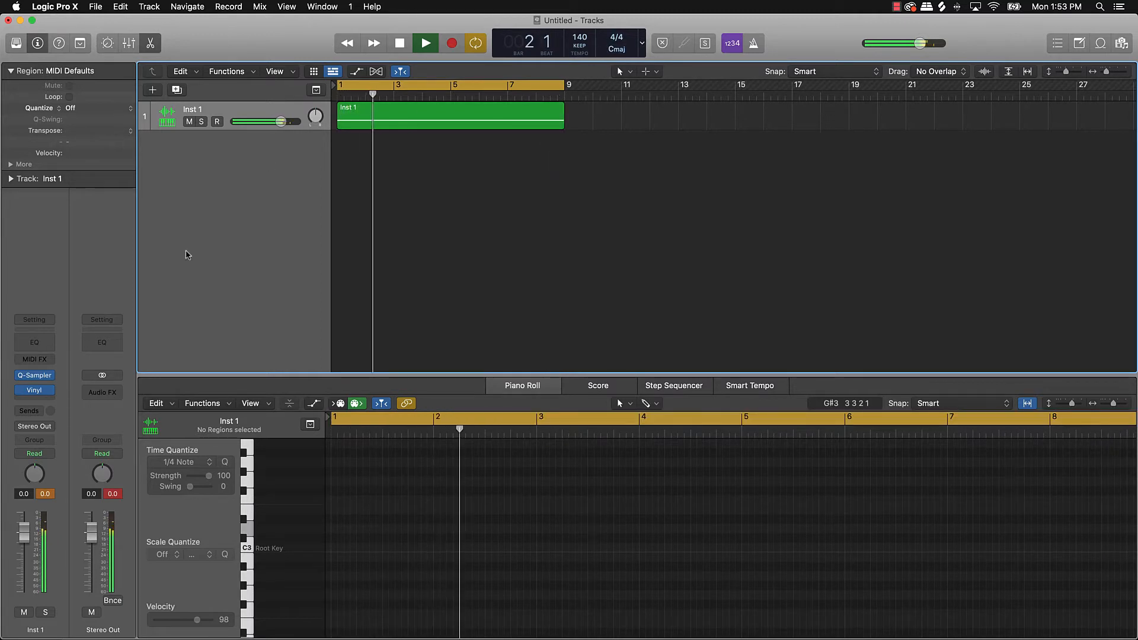
pyautogui.click(36, 393)
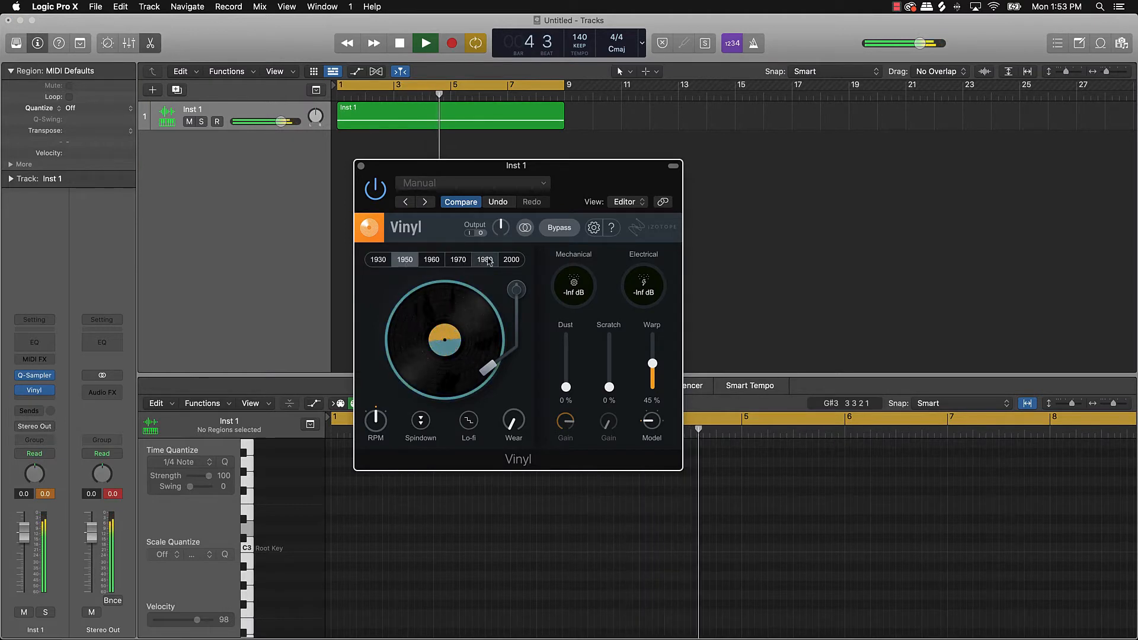
pyautogui.click(484, 260)
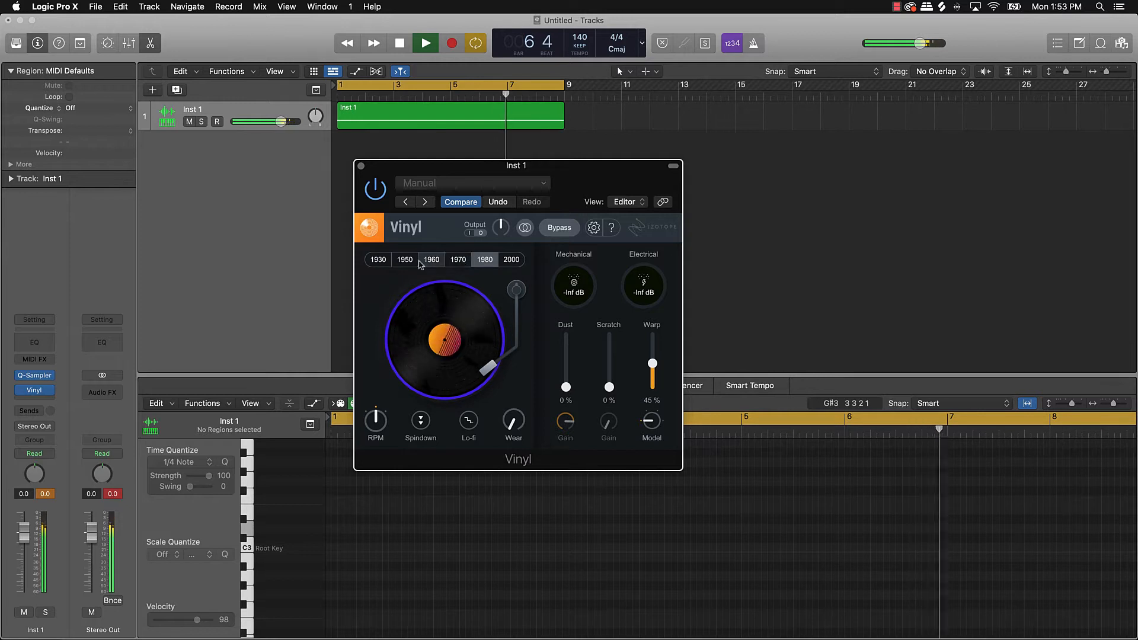
pyautogui.click(361, 166)
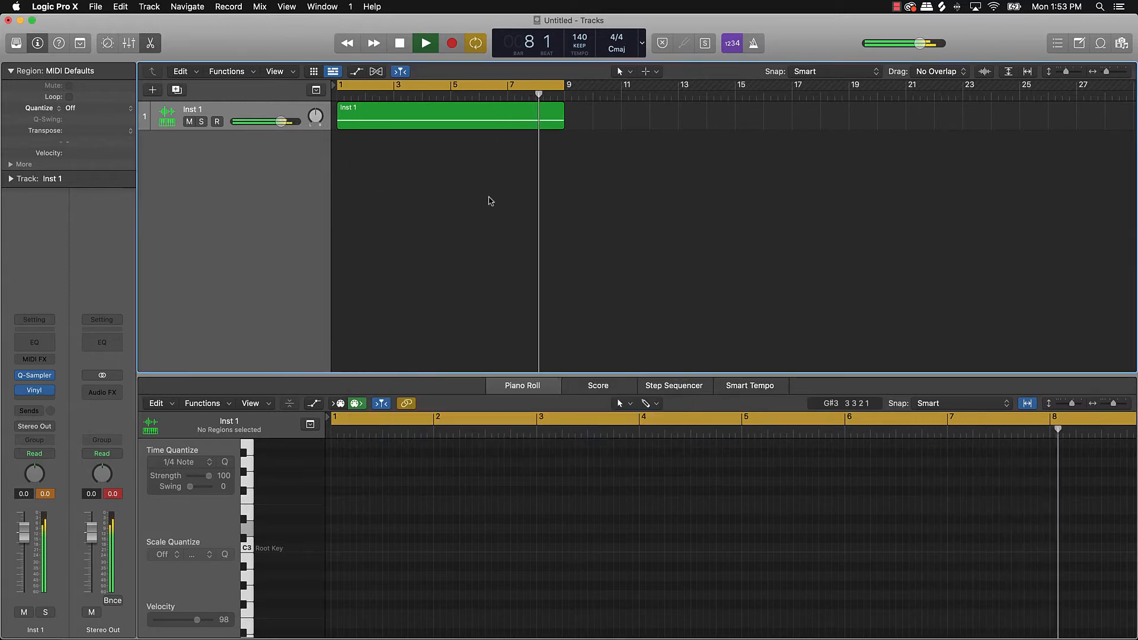
pyautogui.press('space')
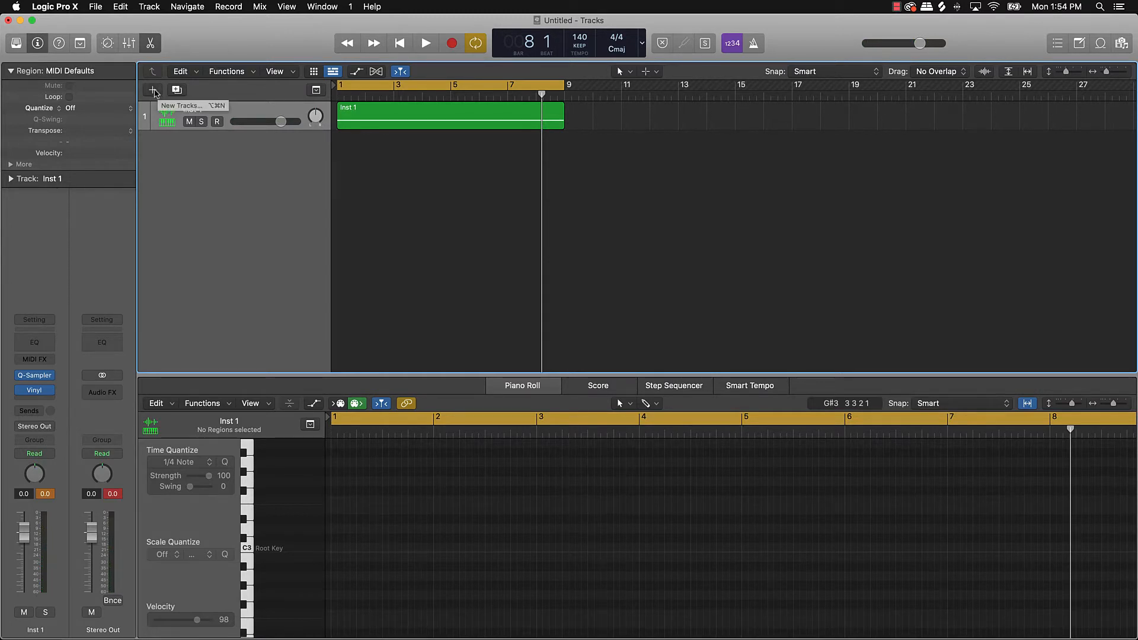
# - Create one new software instrument track with Quick Sampler (Single Sample)
pyautogui.click(153, 90)
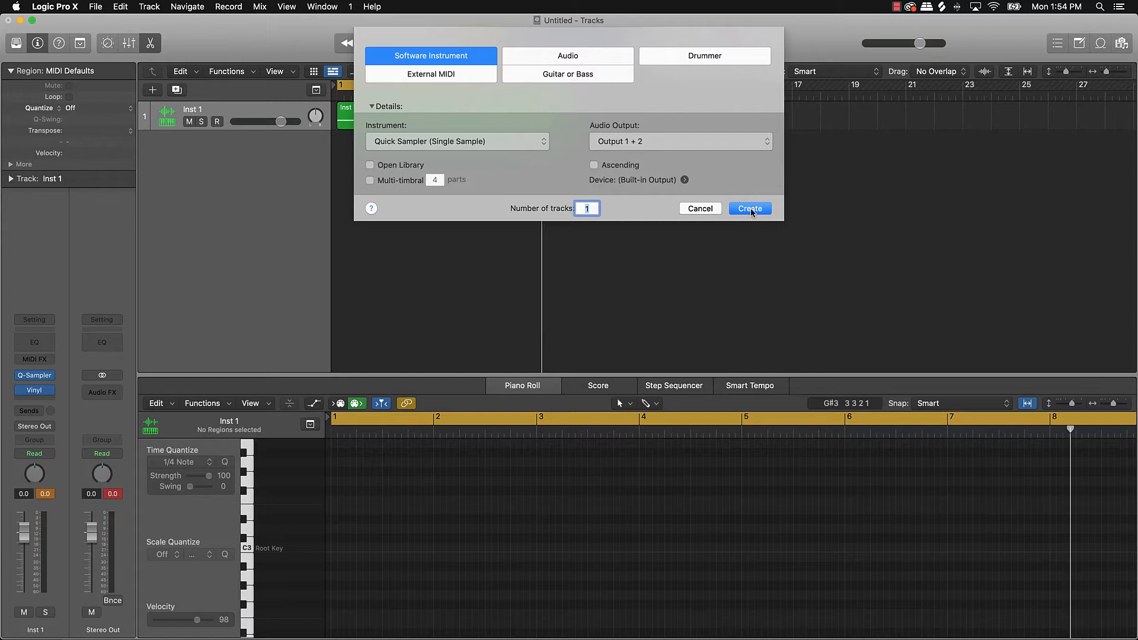
pyautogui.click(749, 209)
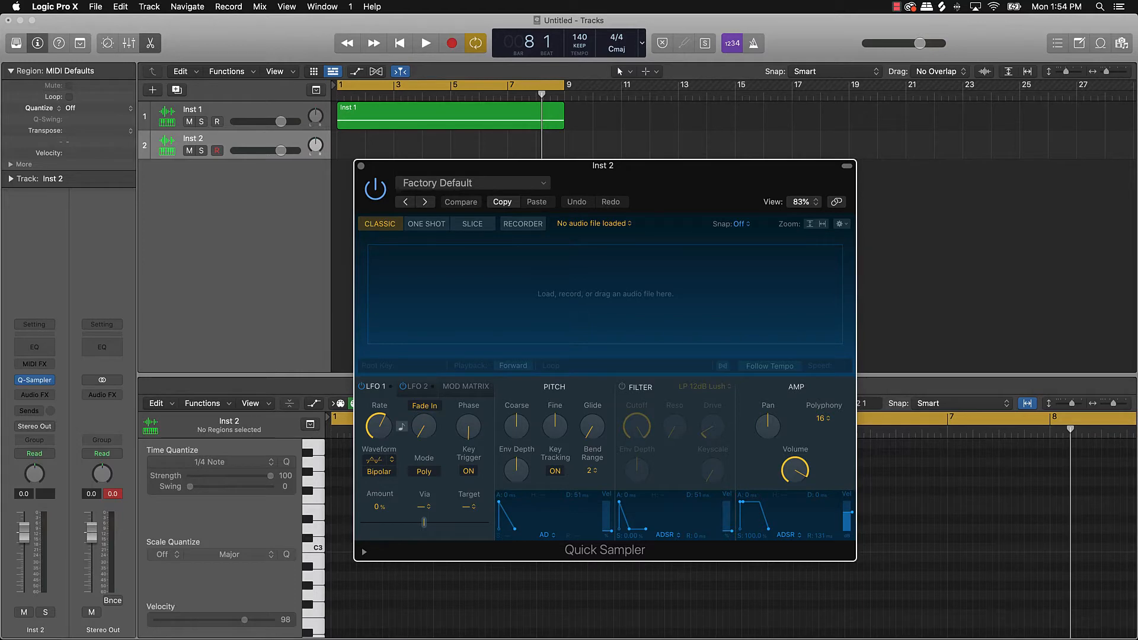
# - Switch to Splice, place its window over the project and search the sounds for "snare"
pyautogui.click(885, 639)
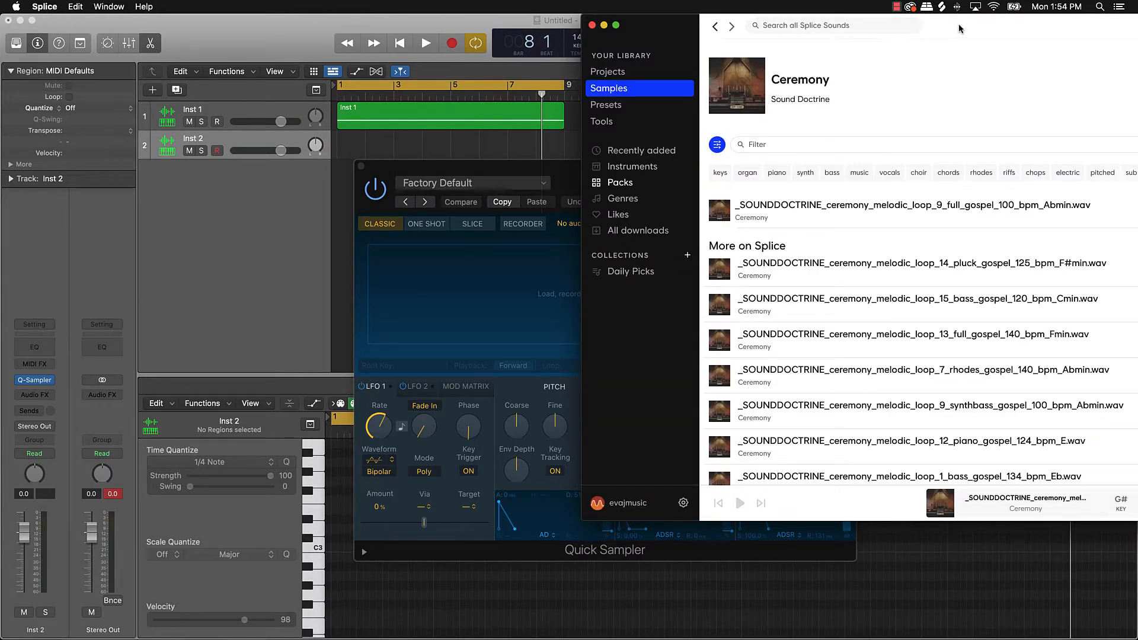
pyautogui.moveTo(959, 29); pyautogui.dragTo(684, 112)
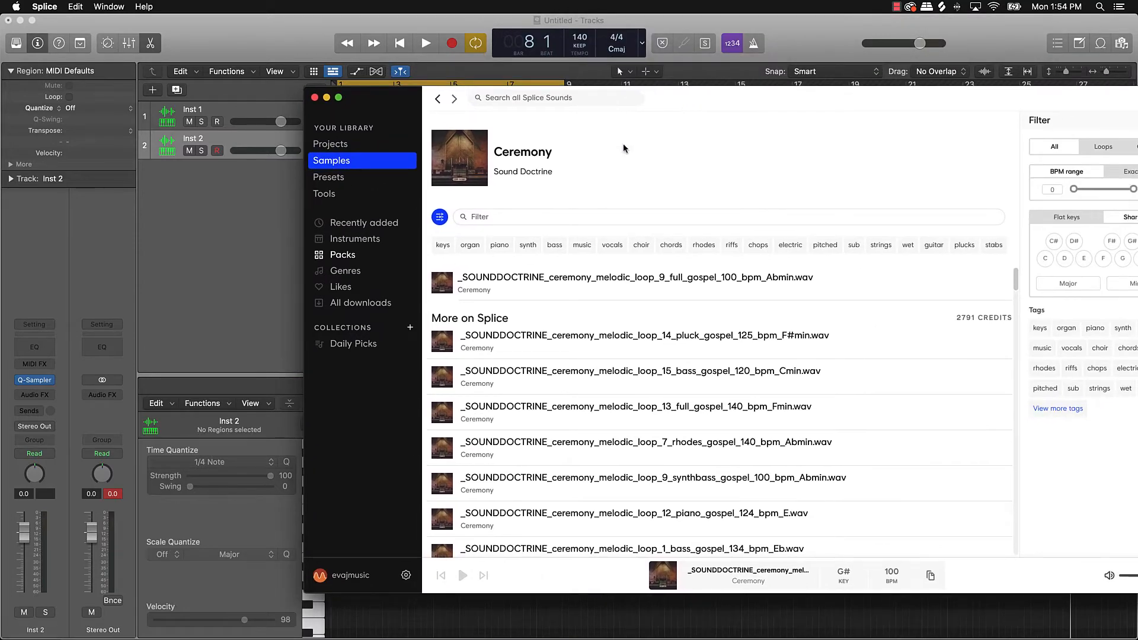
pyautogui.click(440, 217)
pyautogui.click(439, 219)
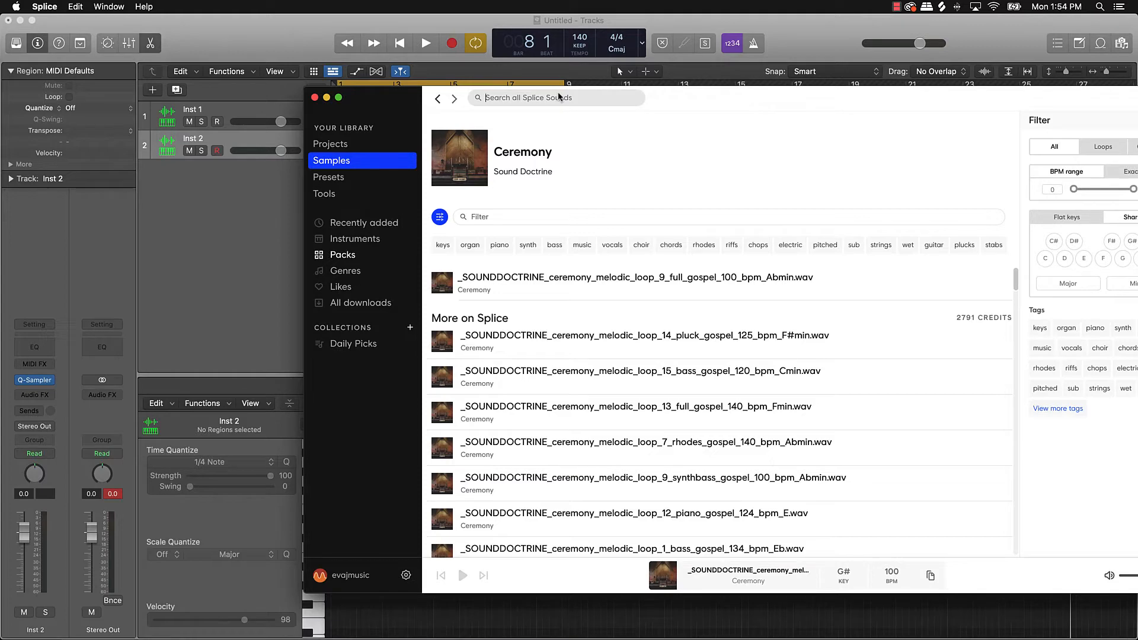
pyautogui.write('snare')
pyautogui.press('Return')
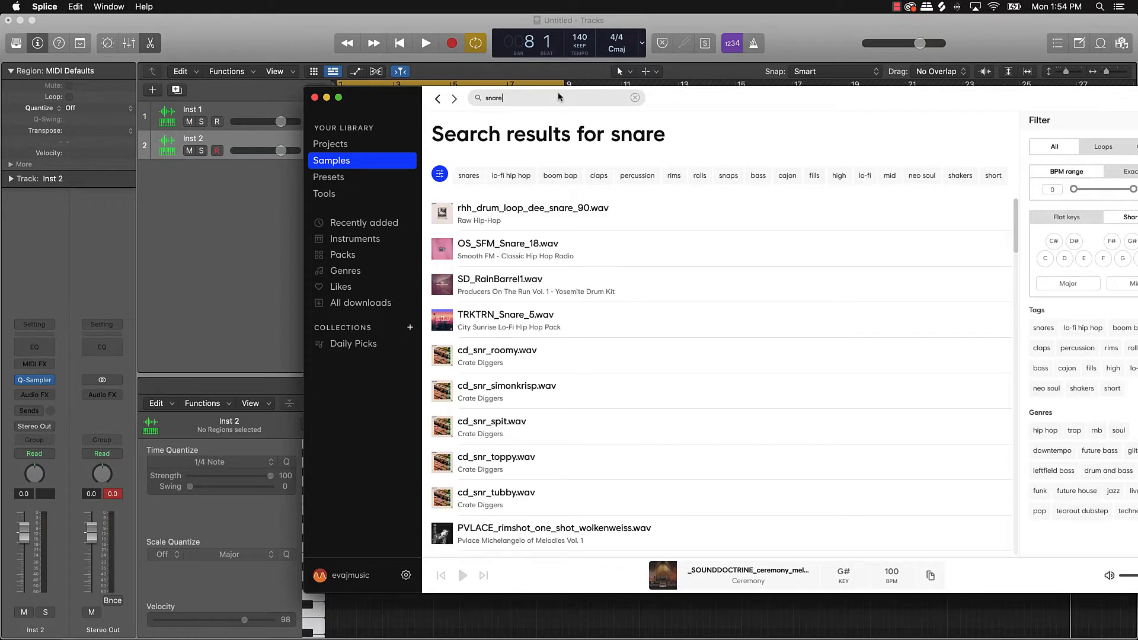
# - Audition snare one-shots in the results, including OS_SFM_Snare_18, the cd_snr samples, PVLACE rimshot wolkenweiss and BB2_snare_ashes_crunch
pyautogui.click(441, 249)
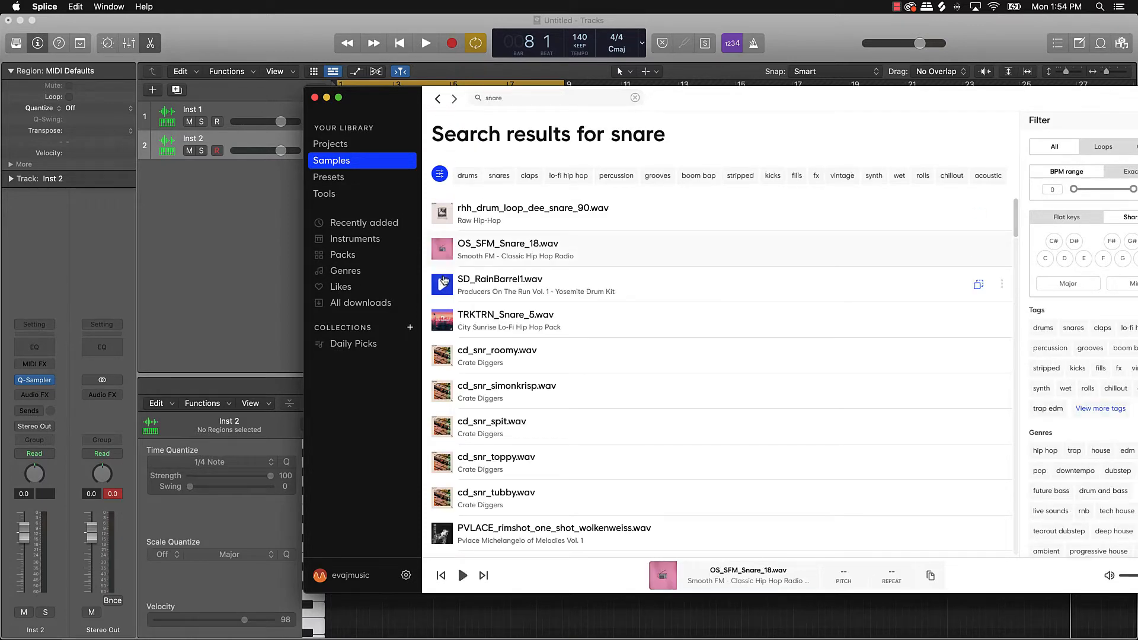
pyautogui.click(444, 280)
pyautogui.click(442, 320)
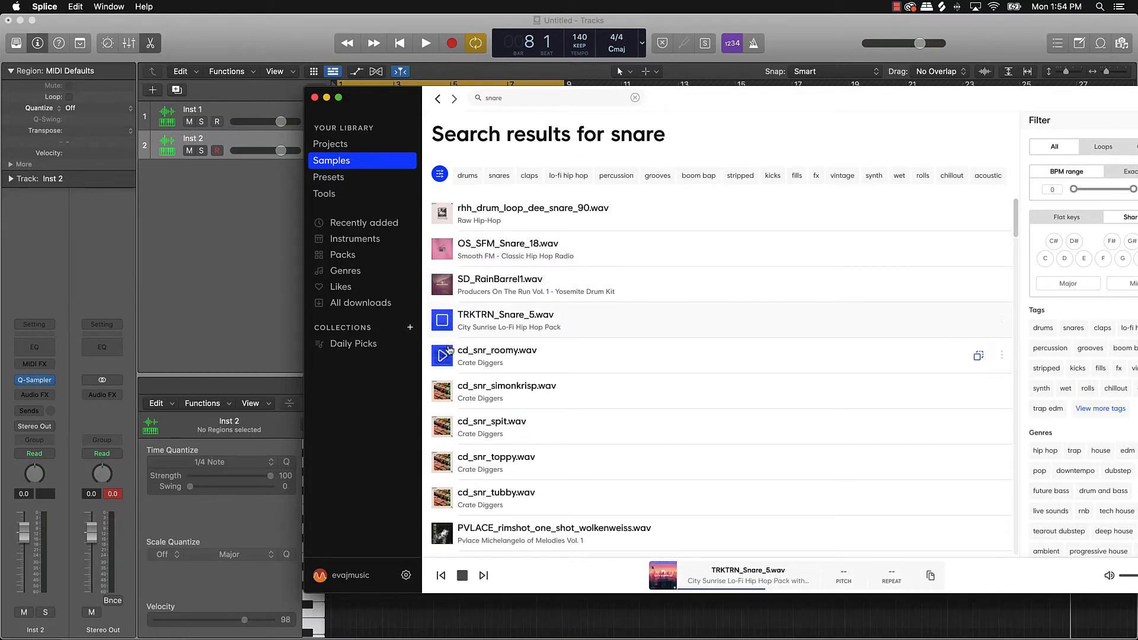
pyautogui.click(441, 354)
pyautogui.click(441, 391)
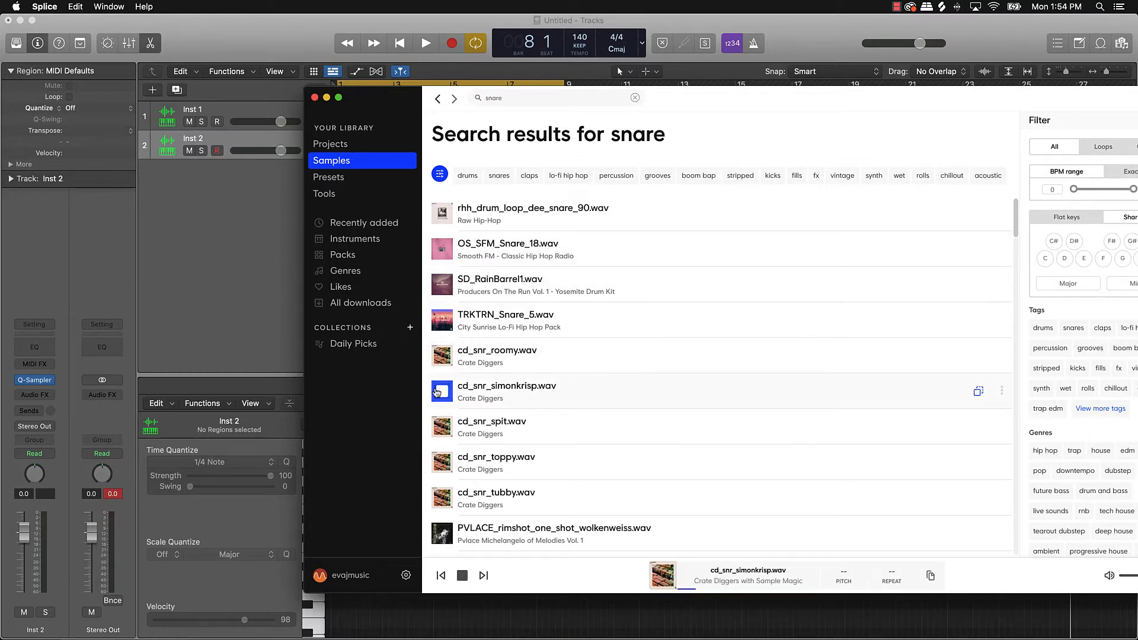
pyautogui.click(442, 427)
pyautogui.click(442, 459)
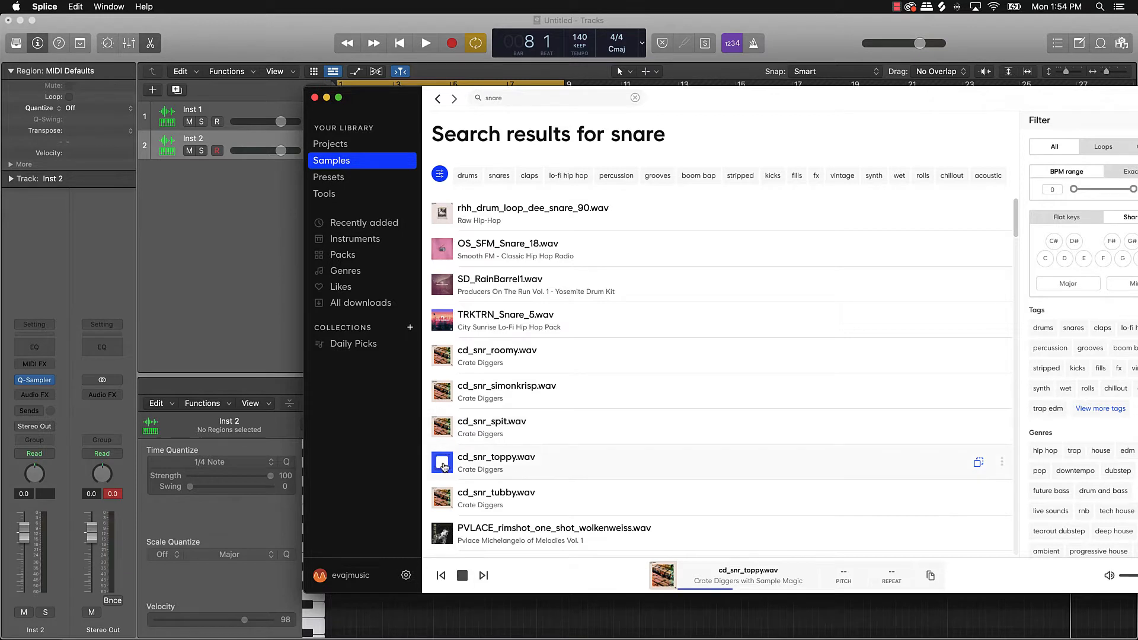
pyautogui.scroll(-3, 442, 459)
pyautogui.click(442, 404)
pyautogui.scroll(-7, 442, 380)
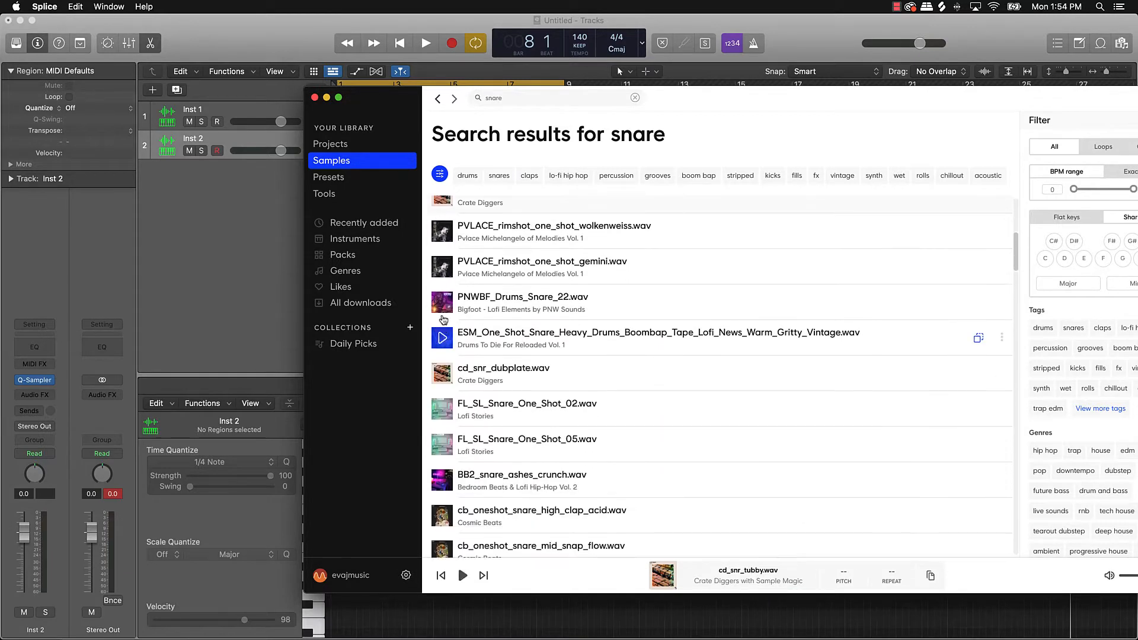
pyautogui.click(442, 301)
pyautogui.click(442, 231)
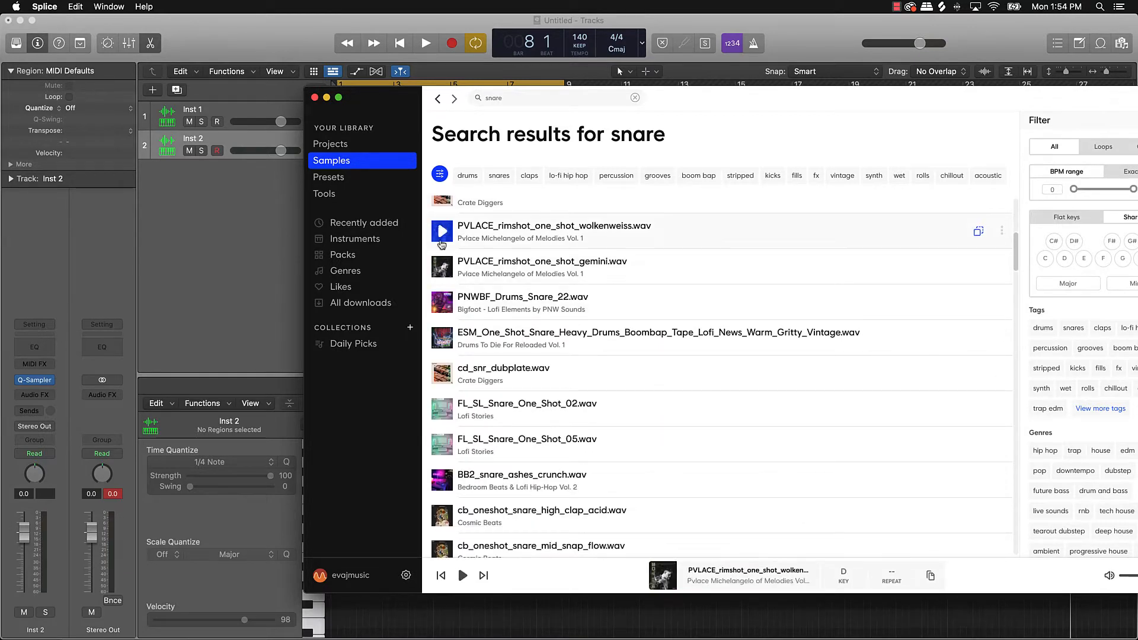
pyautogui.click(442, 373)
pyautogui.scroll(-4, 442, 367)
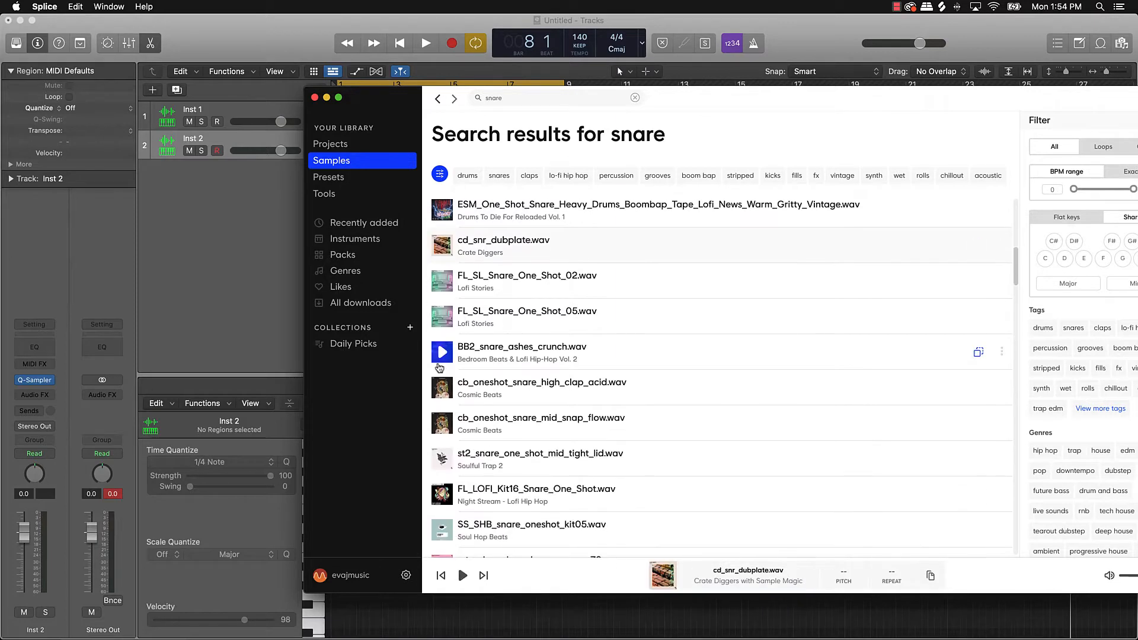
pyautogui.click(442, 351)
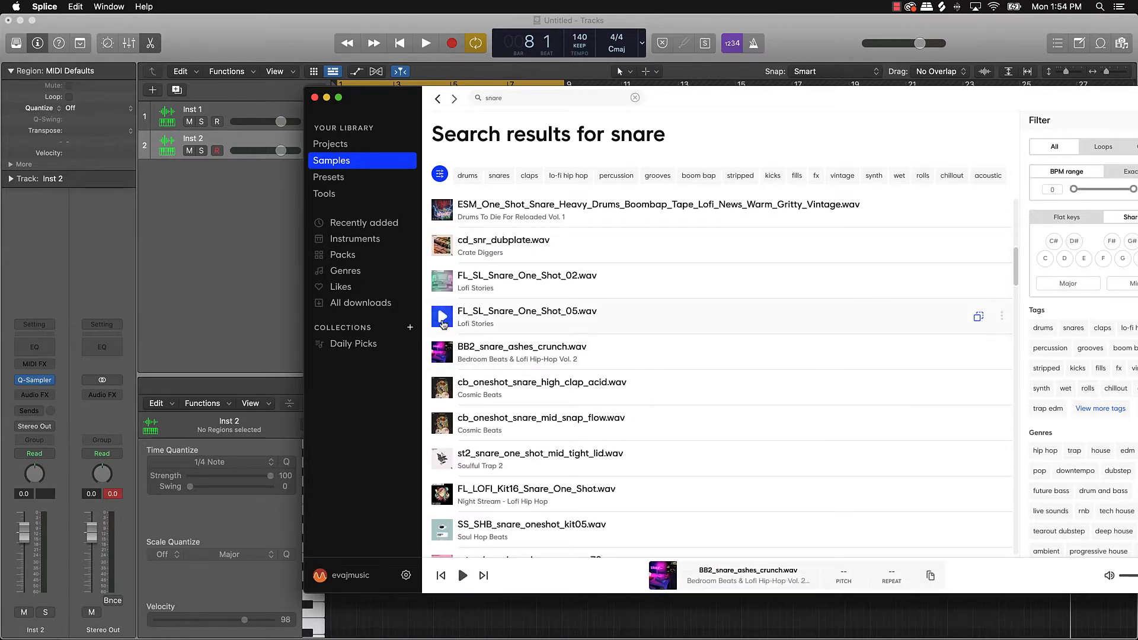
pyautogui.click(443, 320)
pyautogui.click(442, 352)
# - Load BB2_snare_ashes_crunch.wav from Splice into the Inst 2 Quick Sampler and minimize the Splice window
pyautogui.moveTo(687, 113); pyautogui.dragTo(1045, 50)
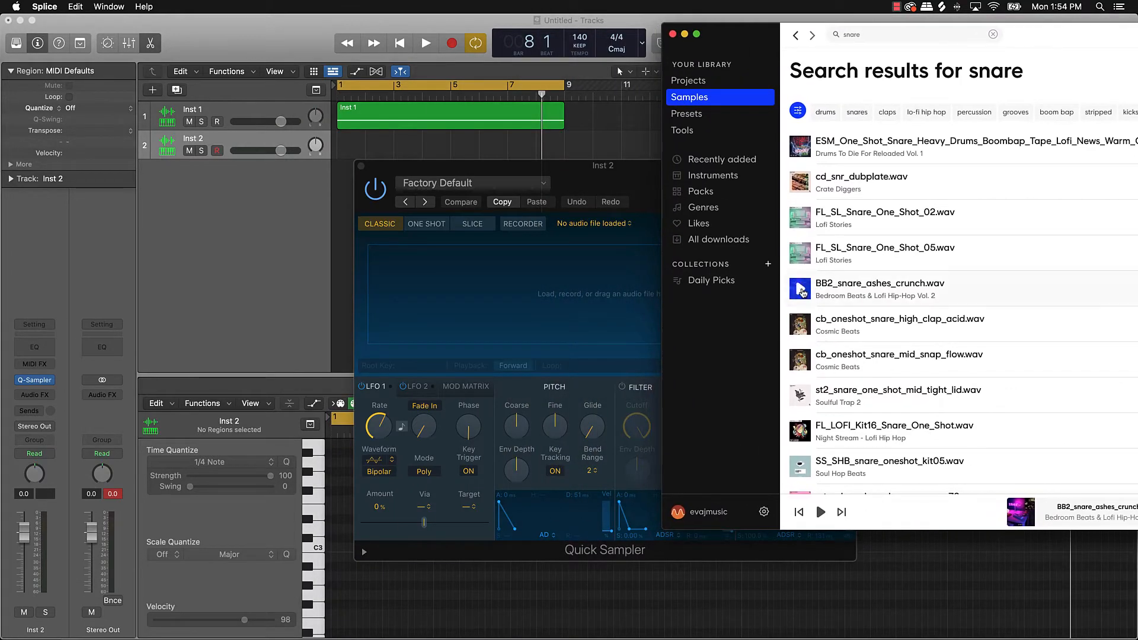
pyautogui.moveTo(801, 290); pyautogui.dragTo(445, 341)
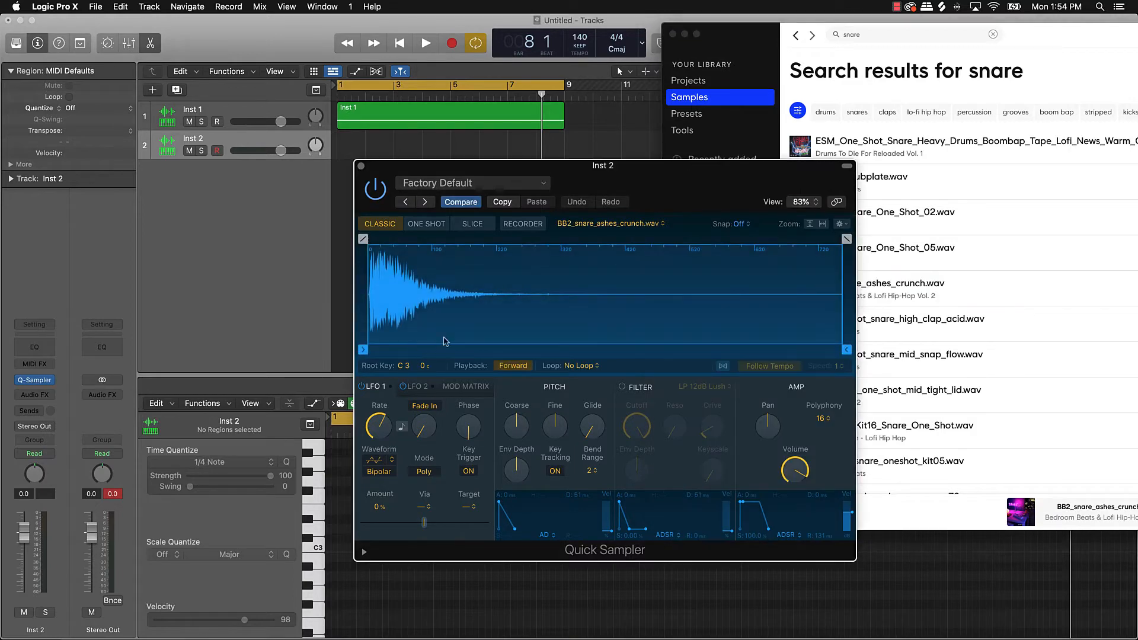
pyautogui.click(684, 34)
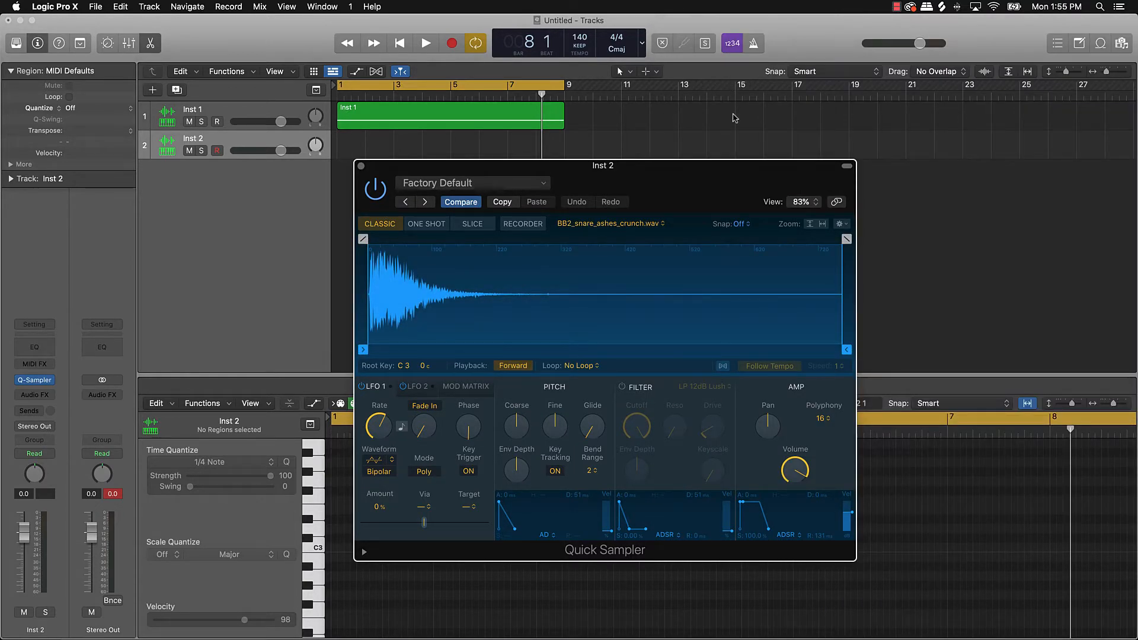
# - Open Musical Typing and play repeated C3 hits to try out the loaded snare
pyautogui.press('super+k')
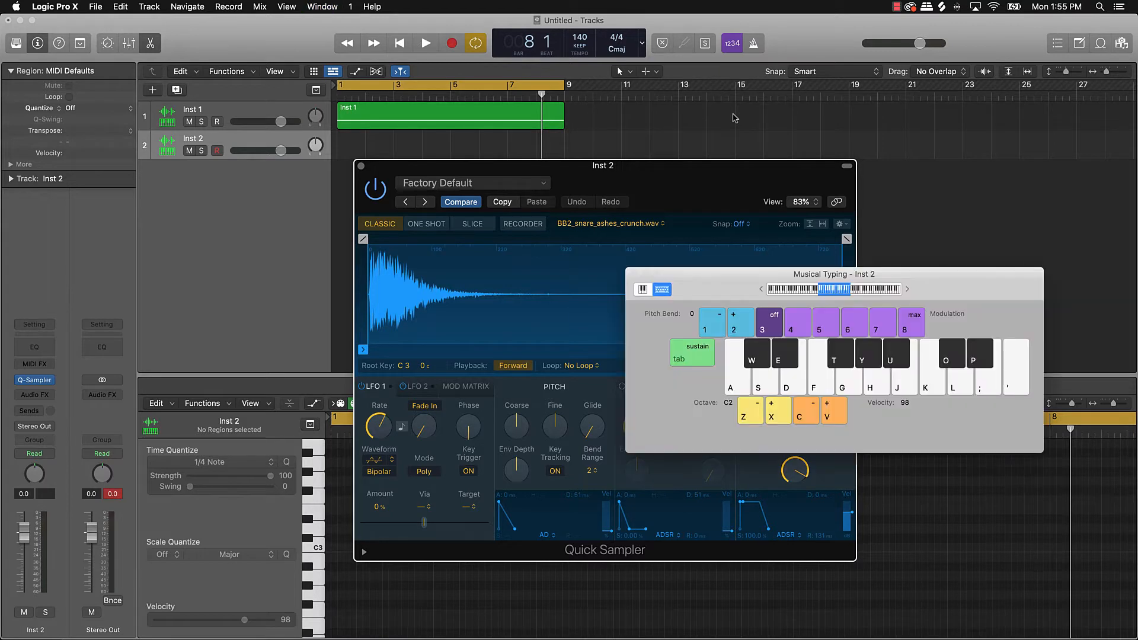
pyautogui.press('k')
pyautogui.press('k')
pyautogui.press('k')
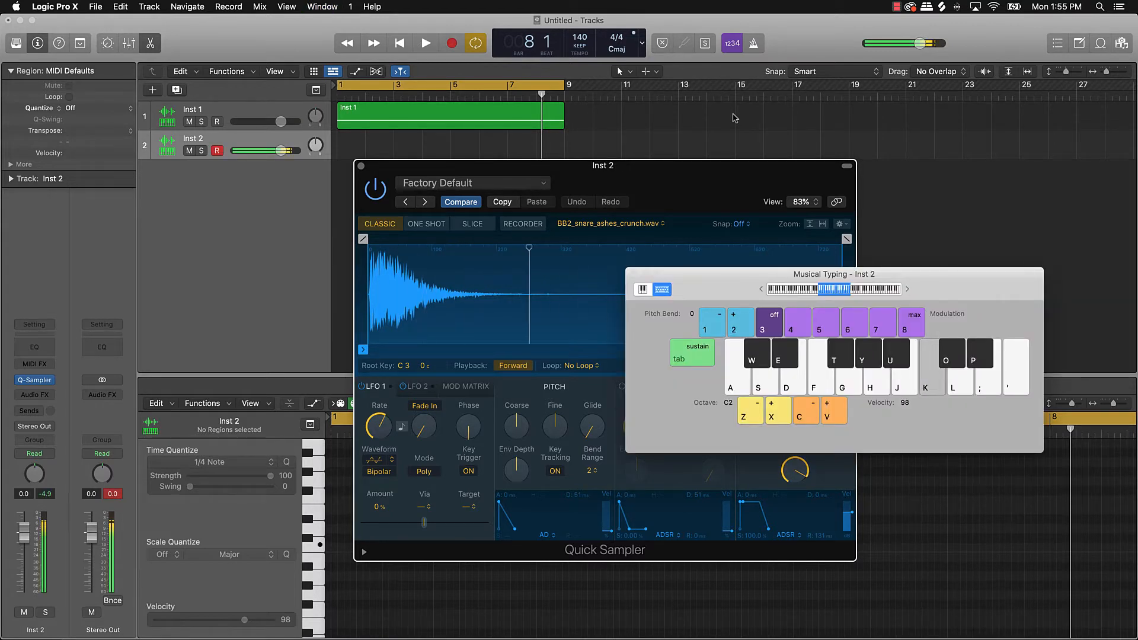
pyautogui.press('k')
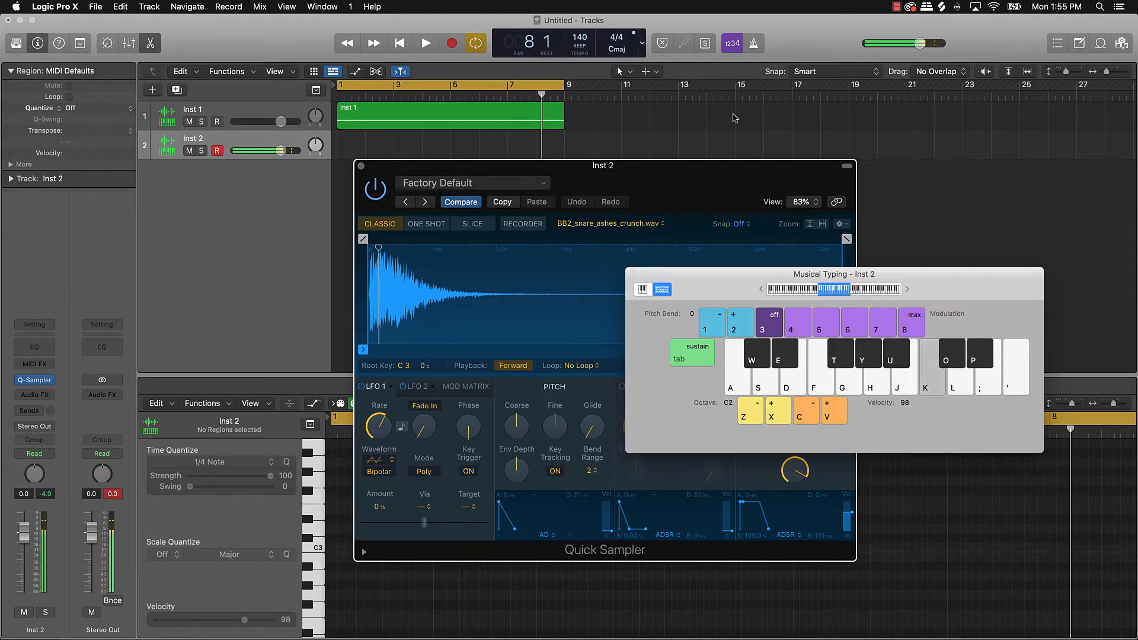
pyautogui.press('k')
pyautogui.press('k')
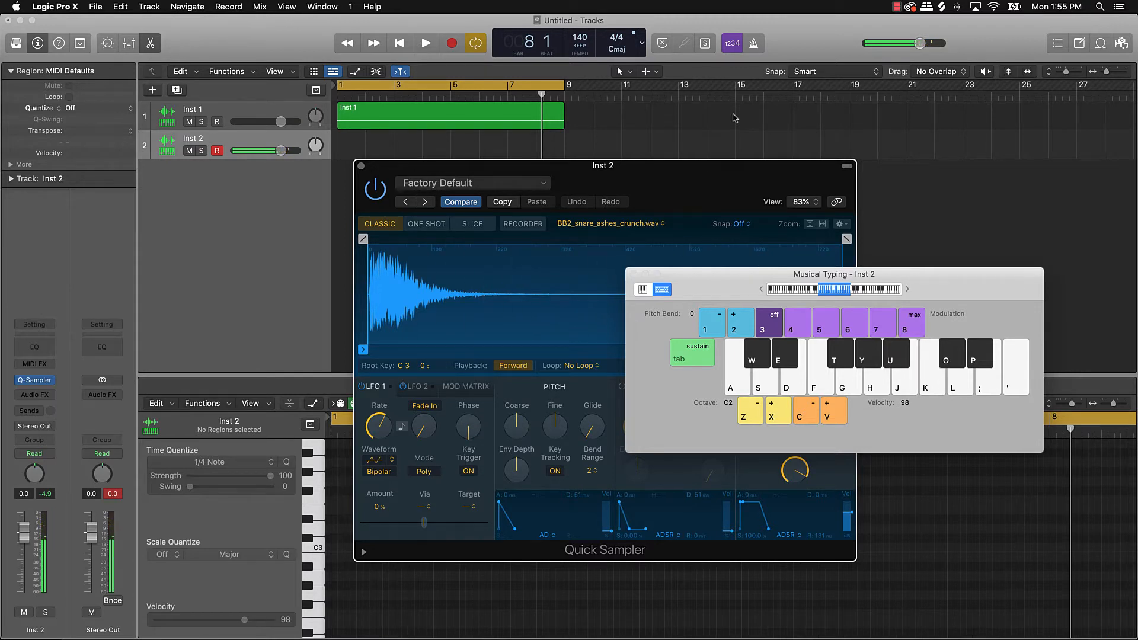
# - Record a C3 snare pattern on Inst 2 through the eight-bar cycle, stop, and close Quick Sampler and Musical Typing
pyautogui.press('r')
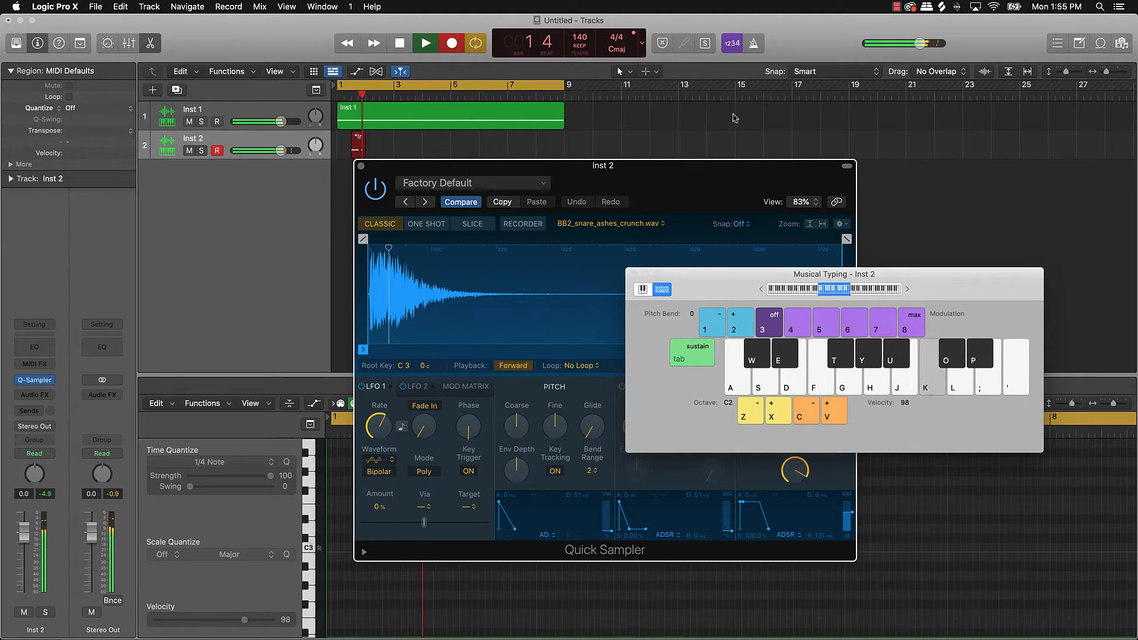
pyautogui.press('k')
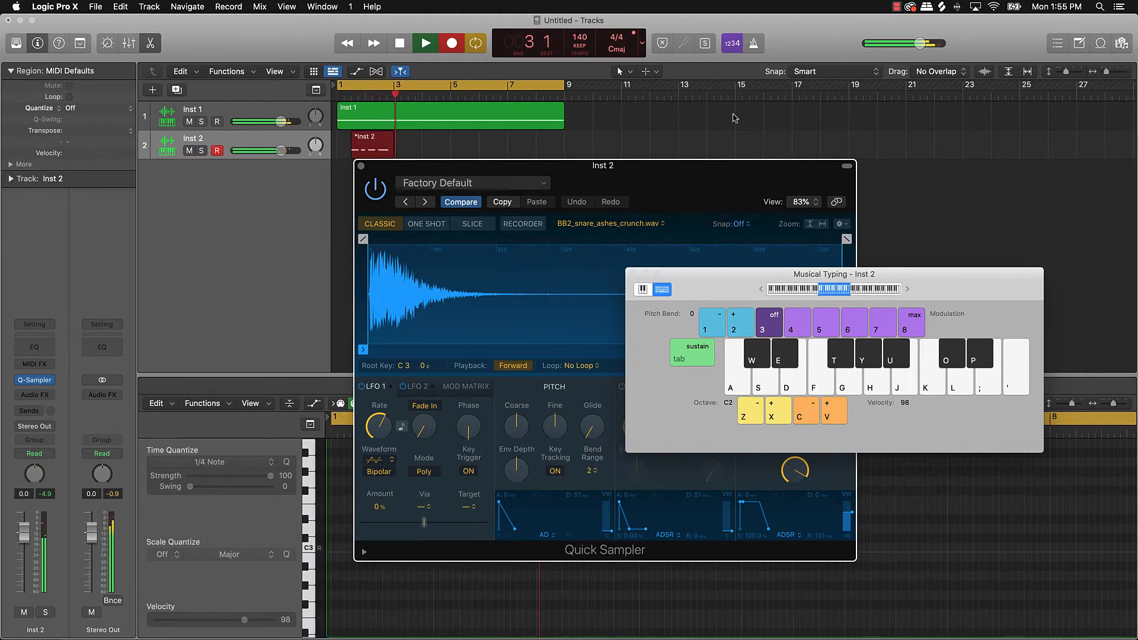
pyautogui.press('k')
pyautogui.press('k')
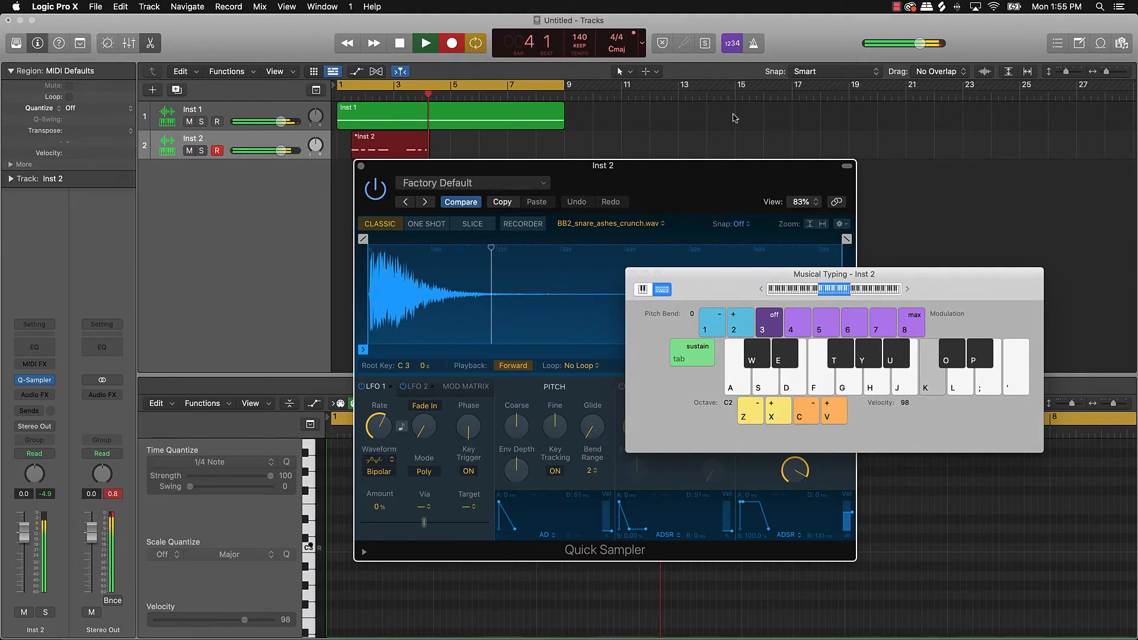
pyautogui.press('k')
pyautogui.press('k')
pyautogui.press('k')
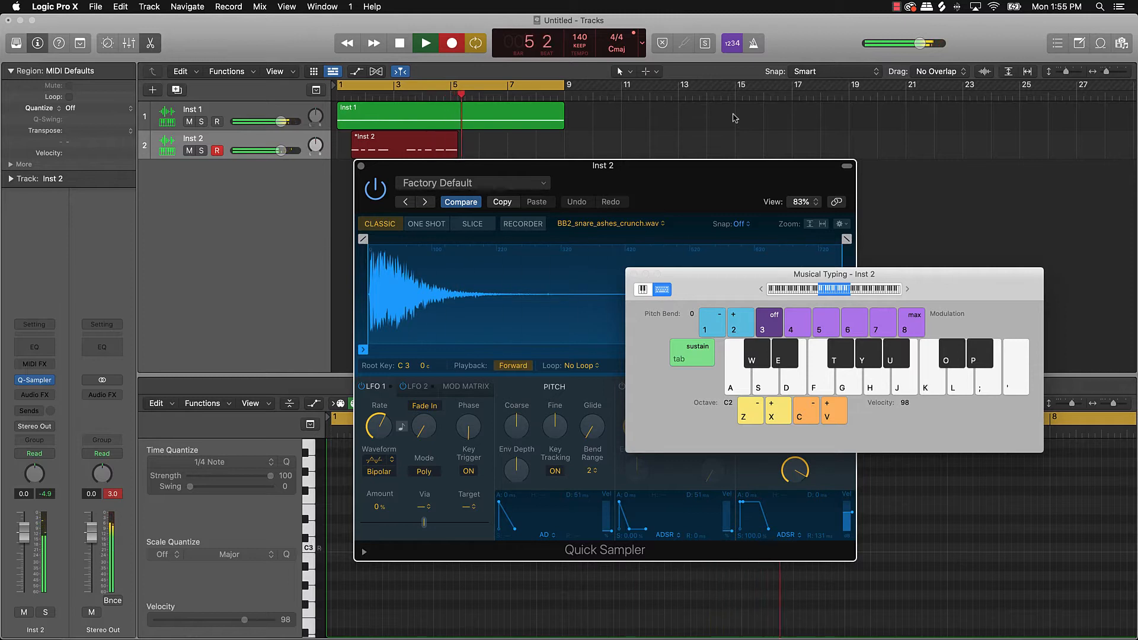
pyautogui.press('k')
pyautogui.press('k')
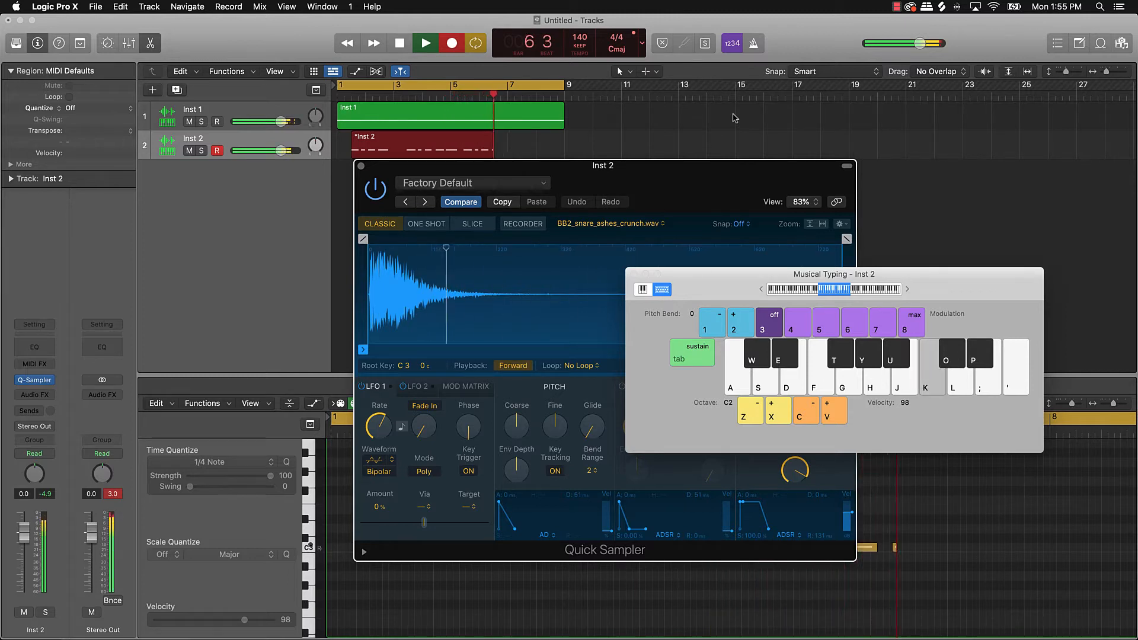
pyautogui.press('k')
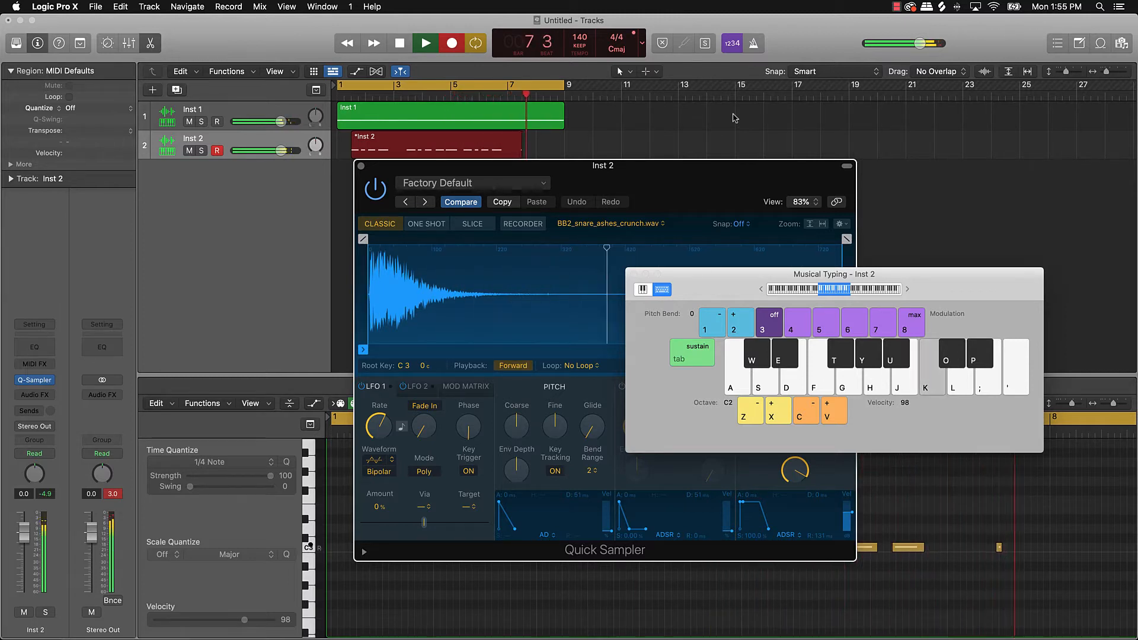
pyautogui.press('k')
pyautogui.press('k')
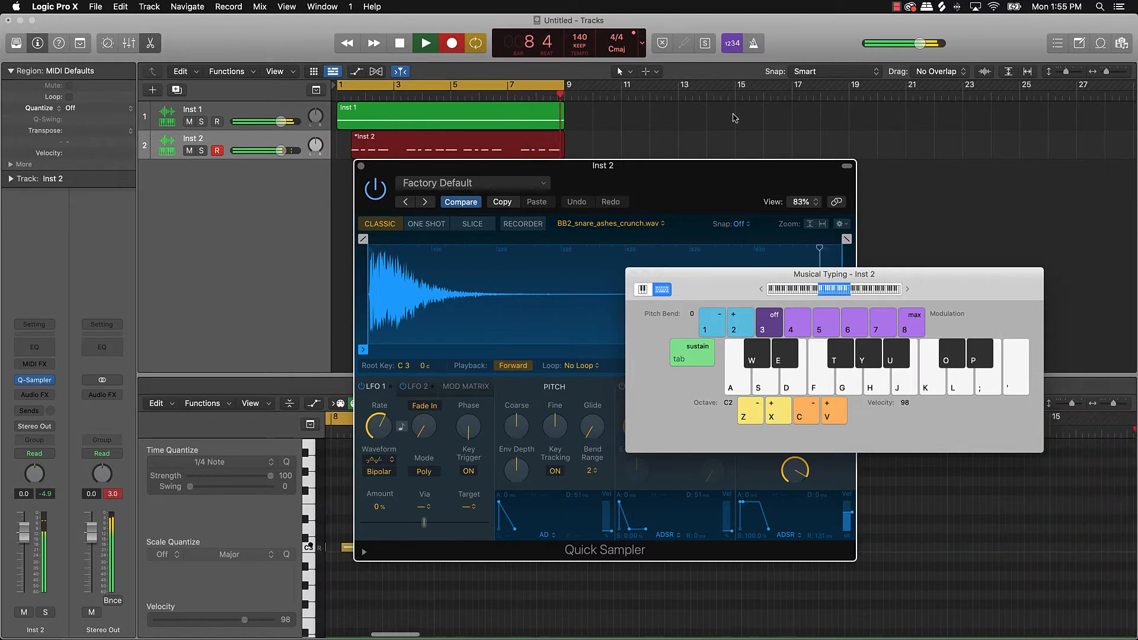
pyautogui.press('space')
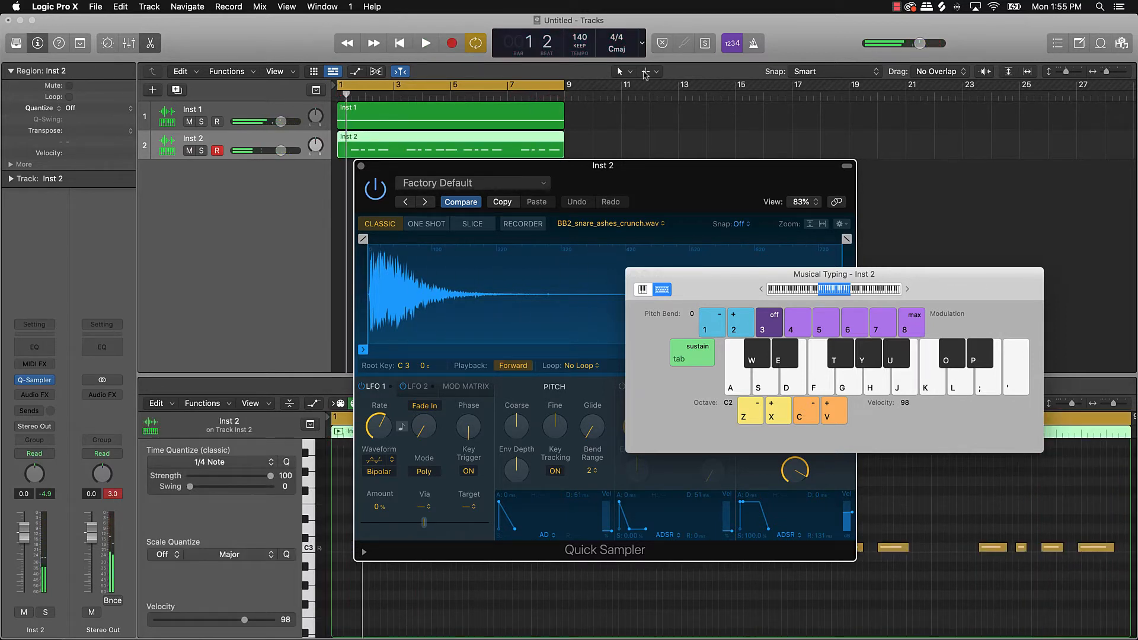
pyautogui.click(361, 168)
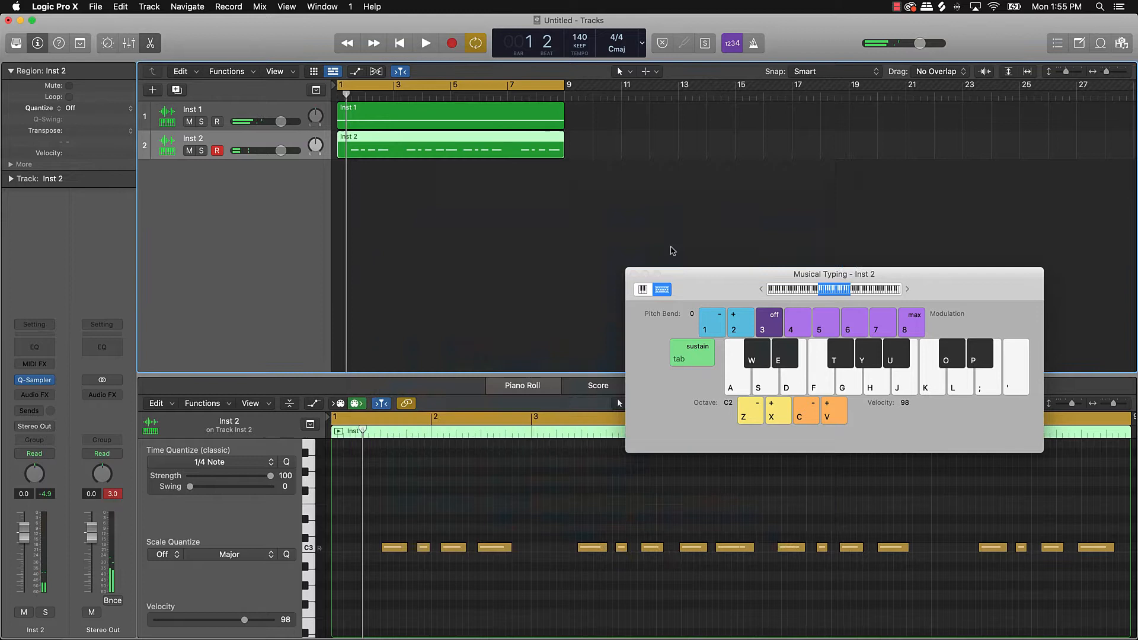
pyautogui.click(634, 274)
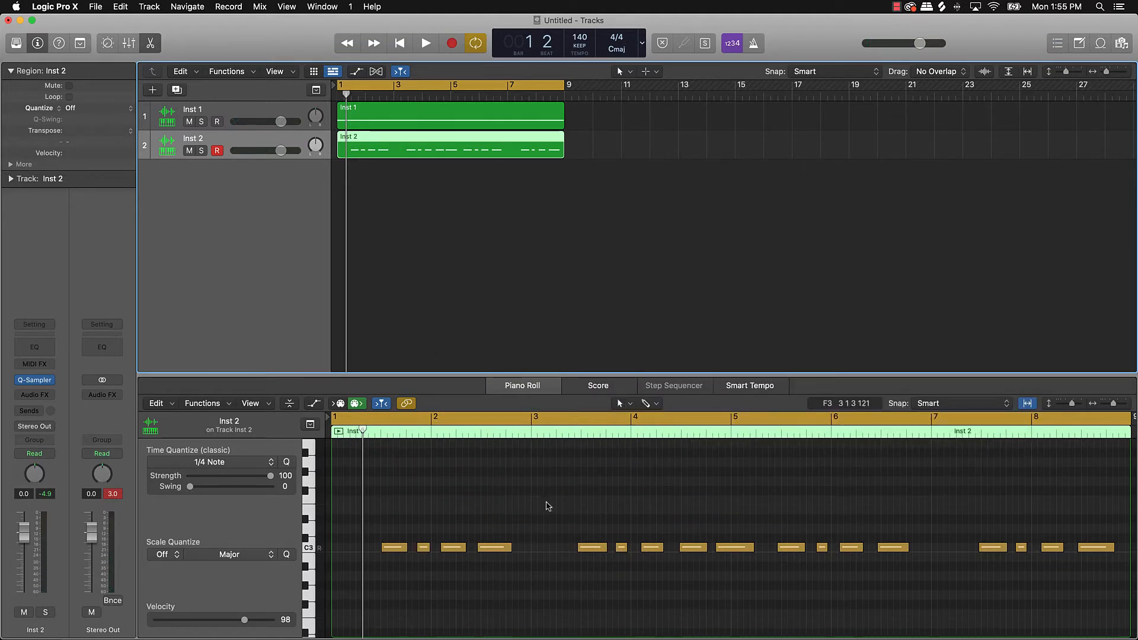
# - Select all recorded snare notes in the Piano Roll and set their time quantize to 1/16 Swing A
pyautogui.click(546, 505)
pyautogui.press('super+a')
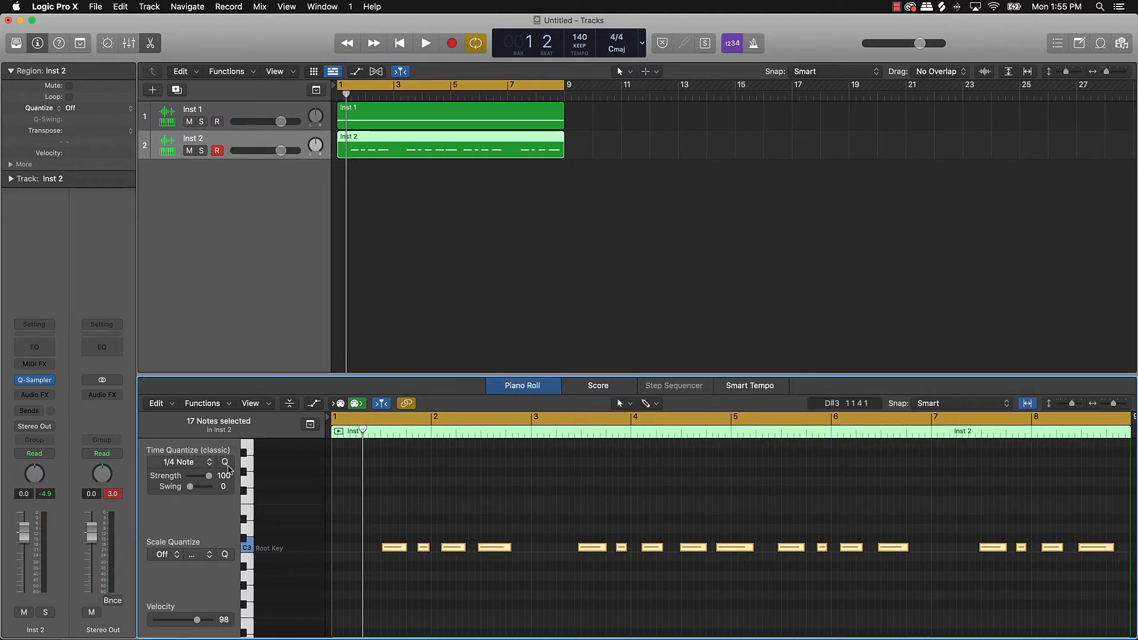
pyautogui.click(196, 465)
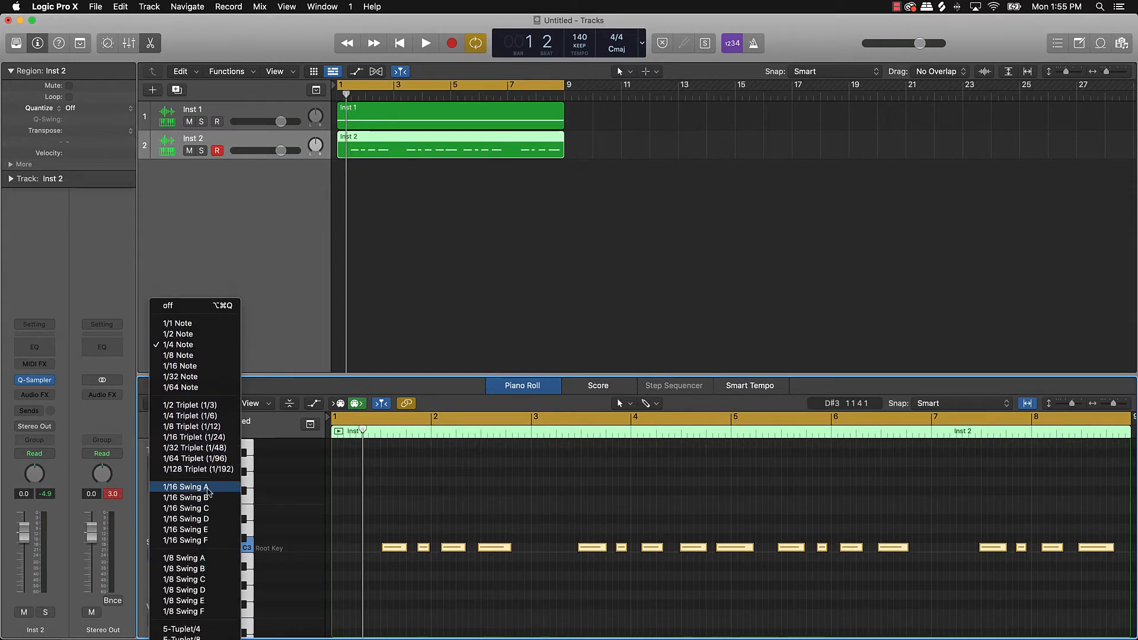
pyautogui.click(207, 489)
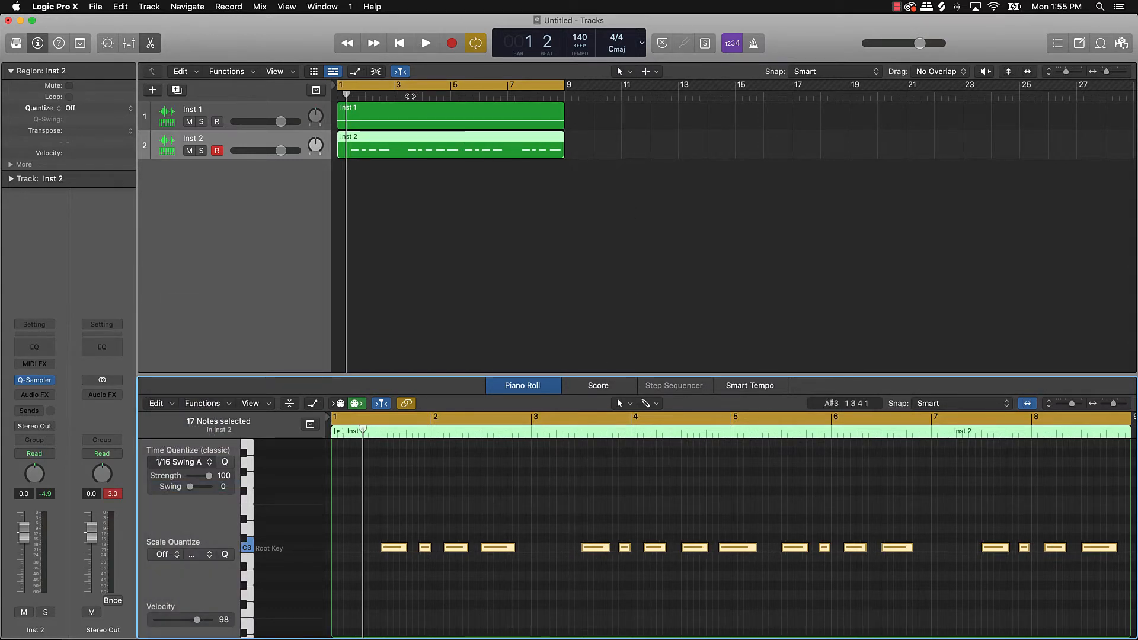
# - Split the Inst 2 region at bar 3 and delete the part after the split
pyautogui.moveTo(410, 96); pyautogui.dragTo(393, 101)
pyautogui.press('super+t')
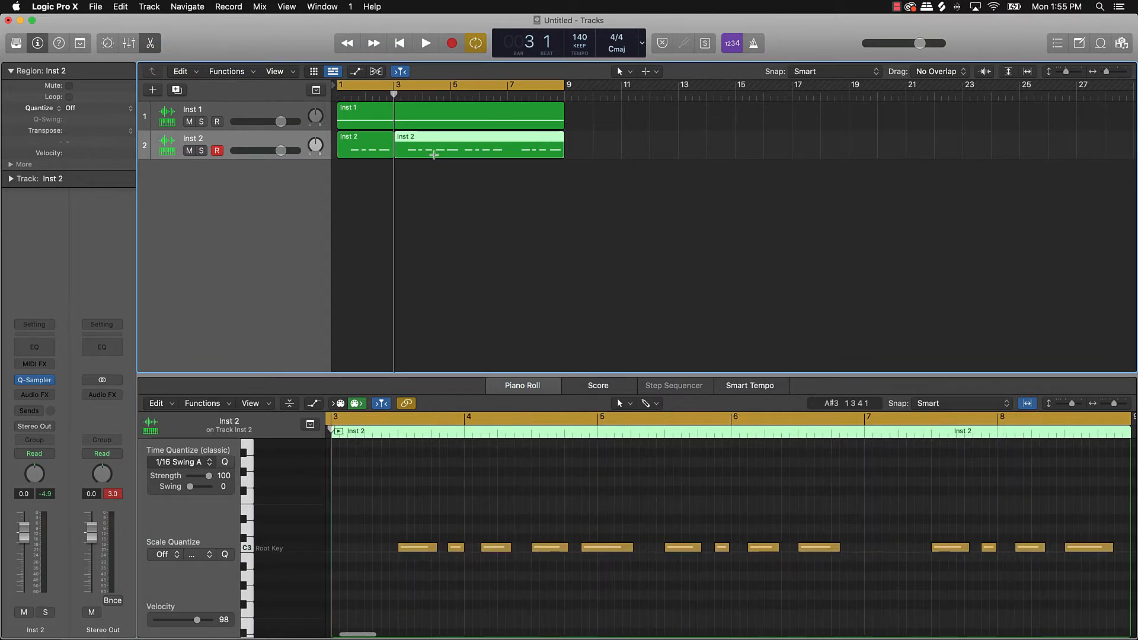
pyautogui.press('Delete')
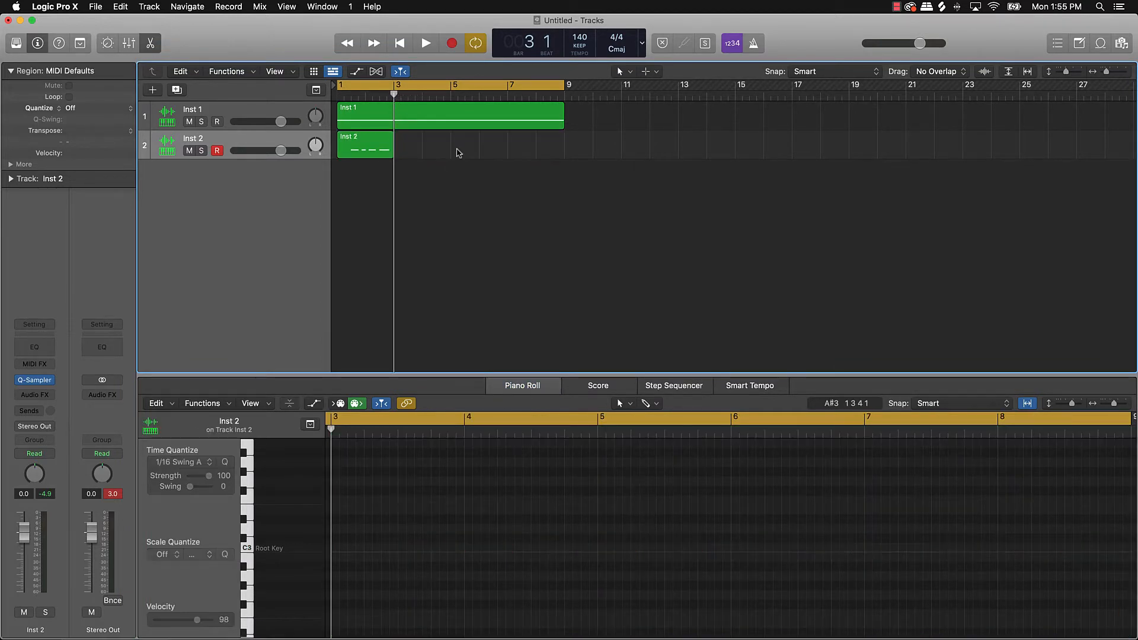
# - Repeat the two-bar Inst 2 snare region end to end from bar 3 to fill the eight-bar cycle
pyautogui.click(370, 151)
pyautogui.press('super+r')
pyautogui.press('super+r')
pyautogui.press('super+r')
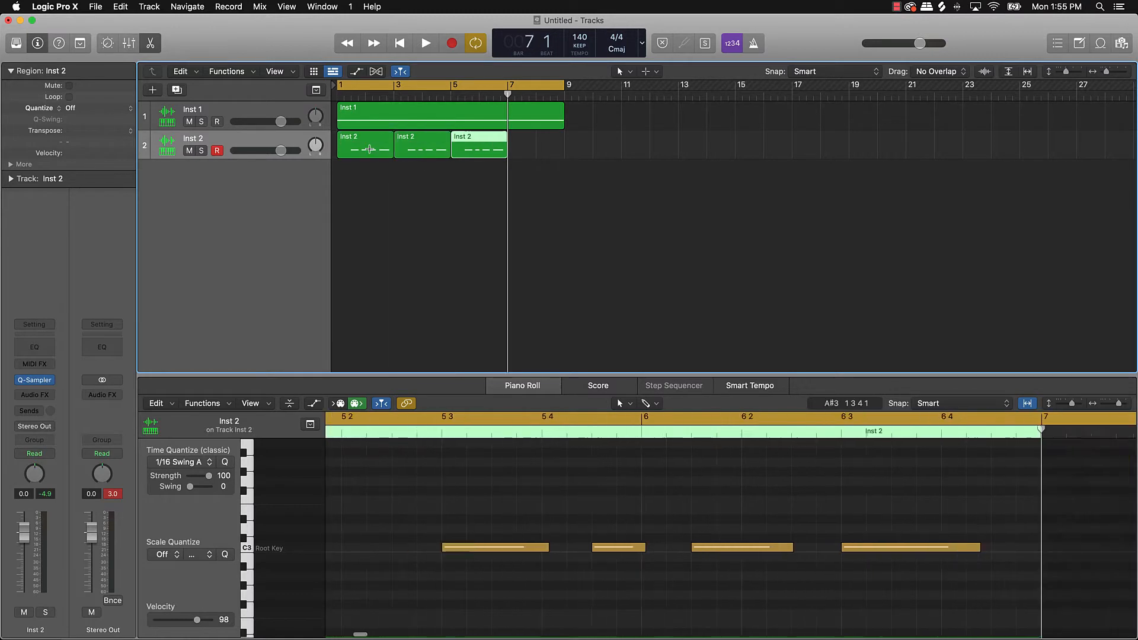
# - Select all four Inst 2 regions and join them into one eight-bar region
pyautogui.moveTo(348, 176); pyautogui.dragTo(540, 148)
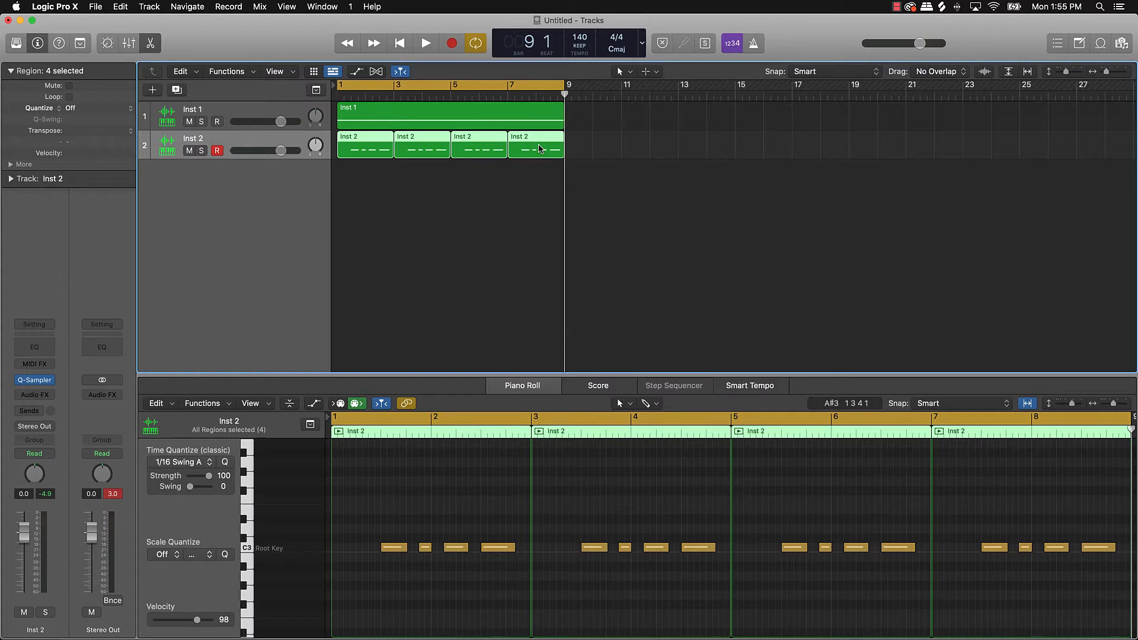
pyautogui.moveTo(567, 100)
pyautogui.mouseDown()
pyautogui.moveTo(585, 99)
pyautogui.moveTo(562, 99)
pyautogui.mouseUp()
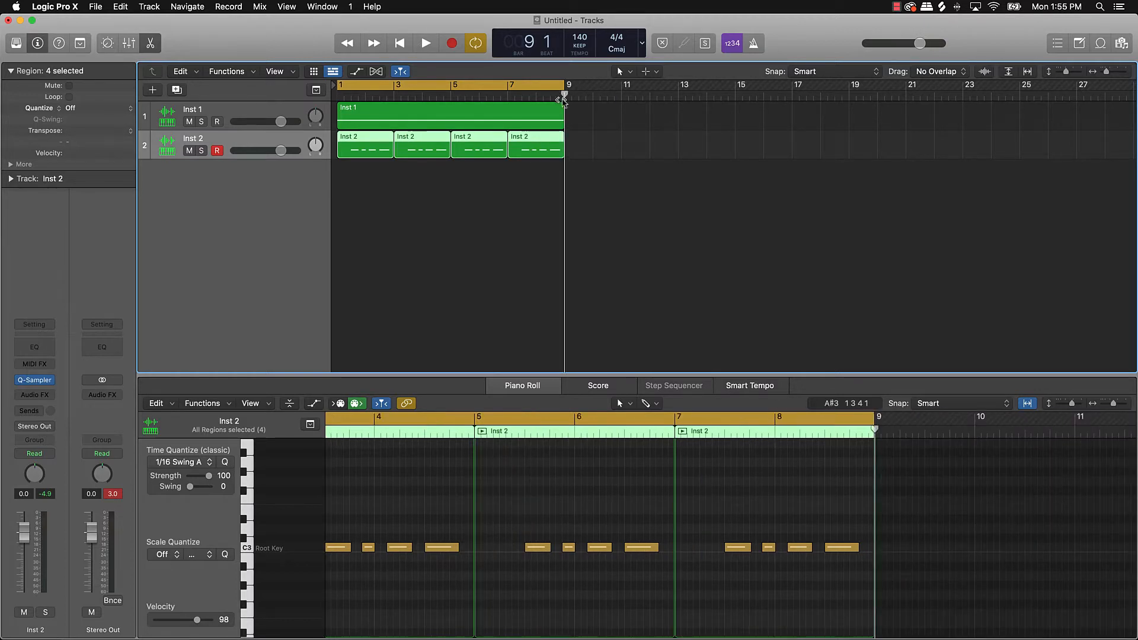
pyautogui.press('super+j')
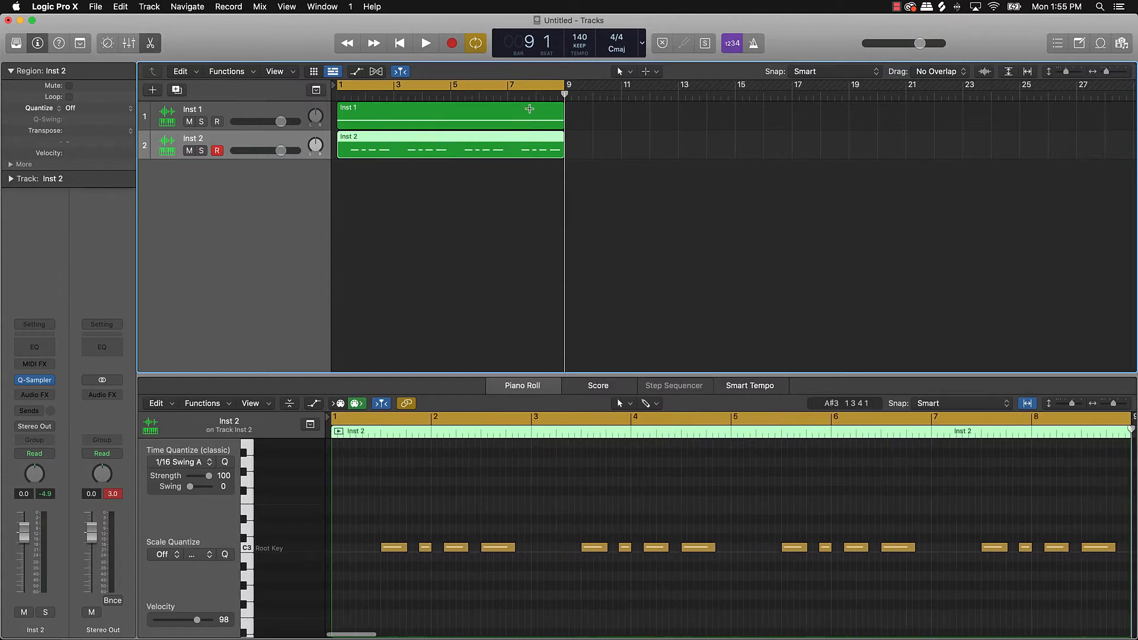
pyautogui.click(424, 198)
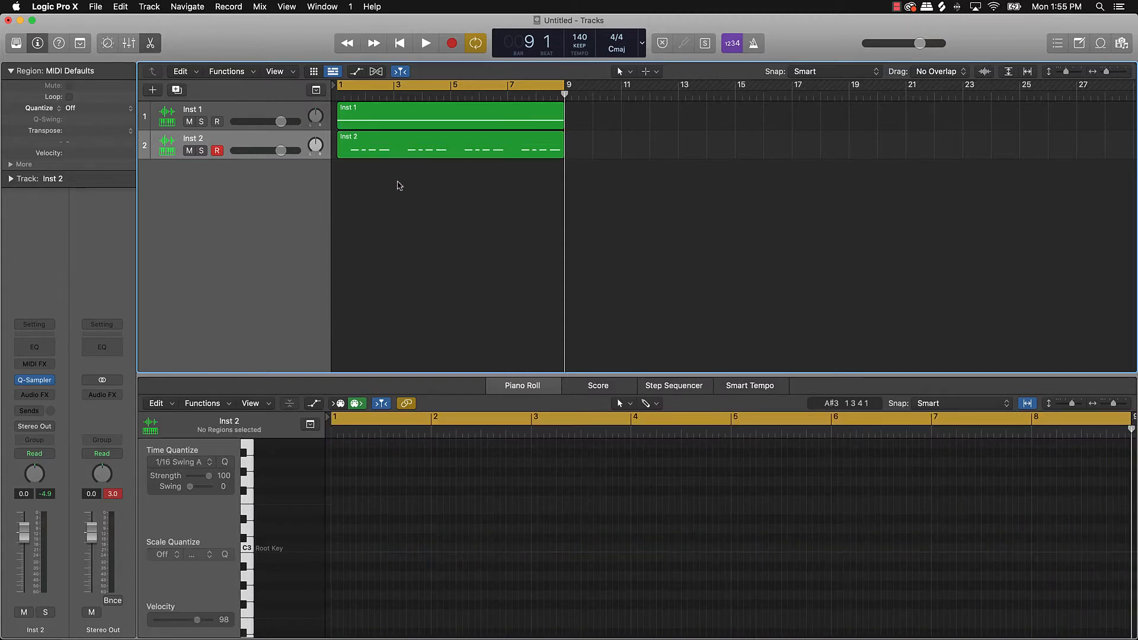
# - During playback, show note velocities for the Inst 2 region, raise all snare notes to velocity 127, and stop
pyautogui.press('space')
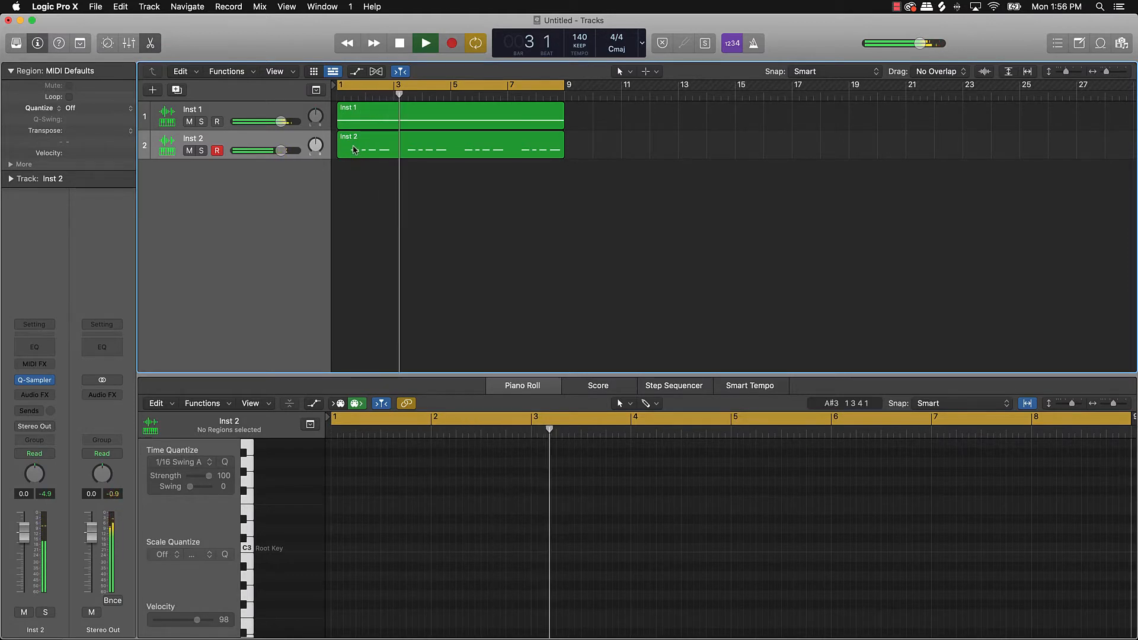
pyautogui.click(349, 153)
pyautogui.click(312, 408)
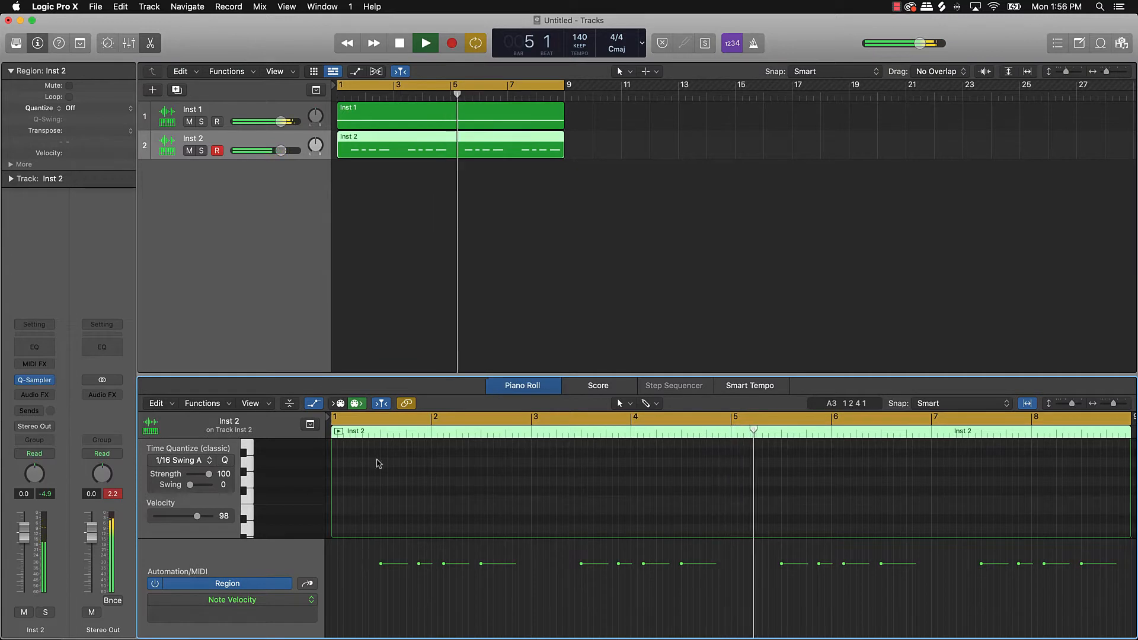
pyautogui.press('super+a')
pyautogui.moveTo(380, 563)
pyautogui.moveTo(380, 563); pyautogui.dragTo(380, 541)
pyautogui.click(445, 494)
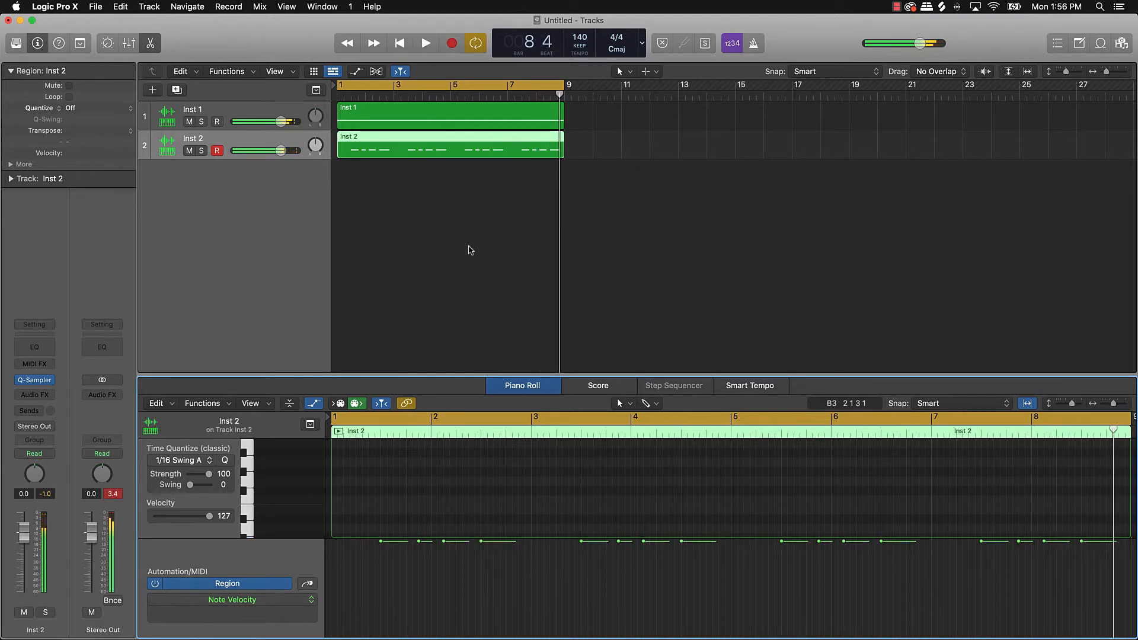
pyautogui.press('space')
# - Open Inst 2's Quick Sampler, audition Splice snares, and replace its sample with st2_snare_one_shot_mid_tight_lid.wav
pyautogui.click(446, 157)
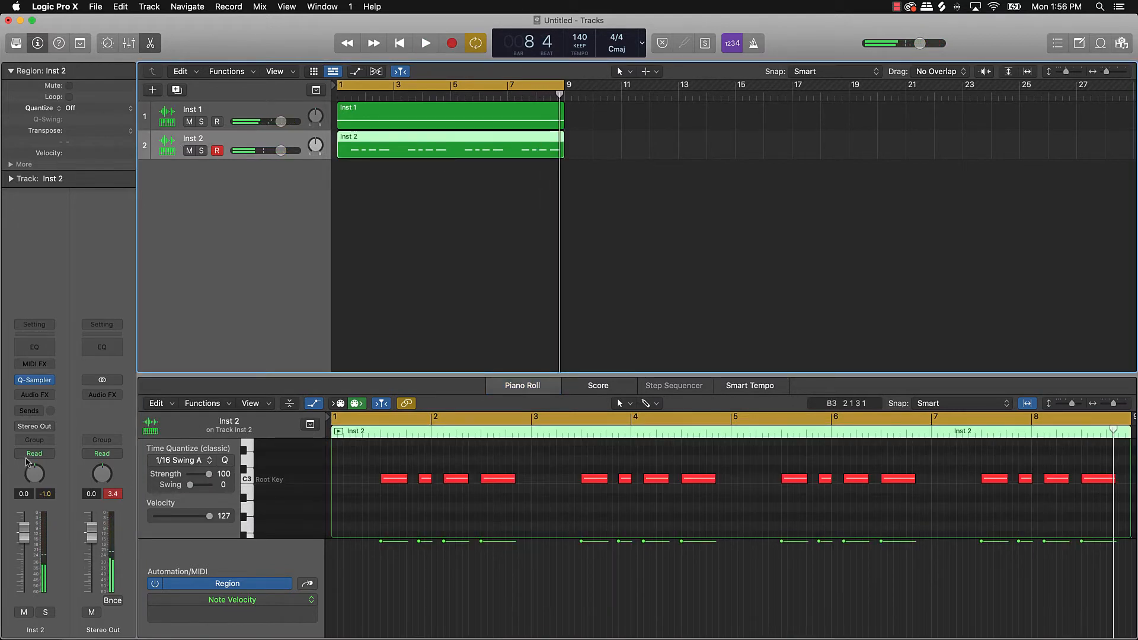
pyautogui.click(37, 382)
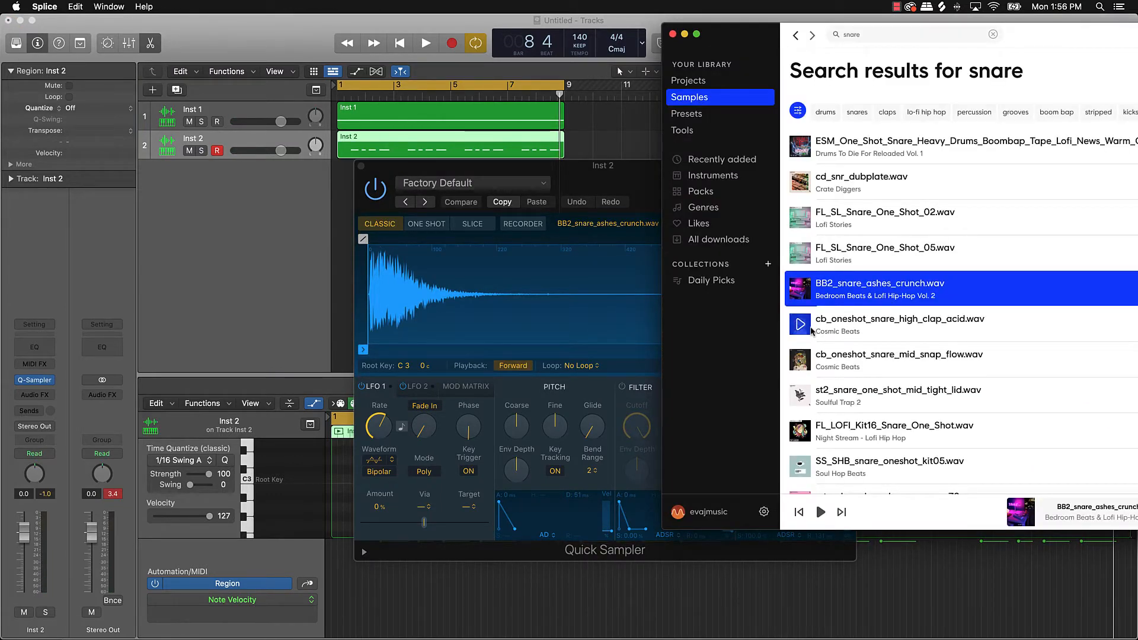
pyautogui.click(799, 360)
pyautogui.click(799, 401)
pyautogui.scroll(-1, 800, 364)
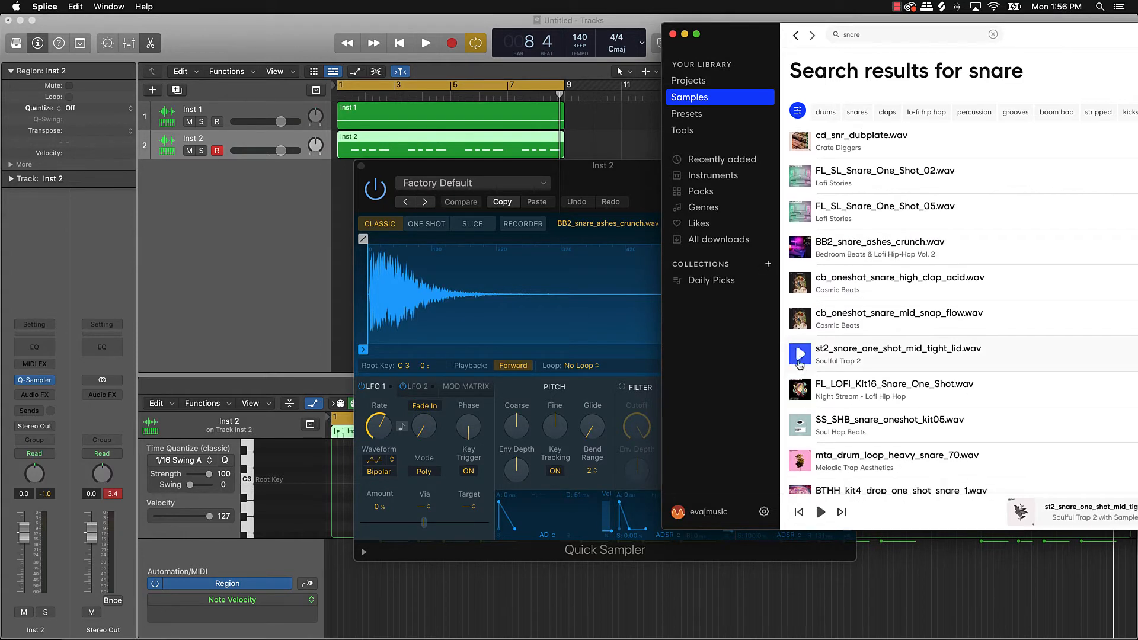
pyautogui.moveTo(800, 356); pyautogui.dragTo(630, 334)
# - Play the beat with the new snare, raise the Inst 2 track volume to 2.9 dB, and stop playback
pyautogui.click(291, 269)
pyautogui.press('space')
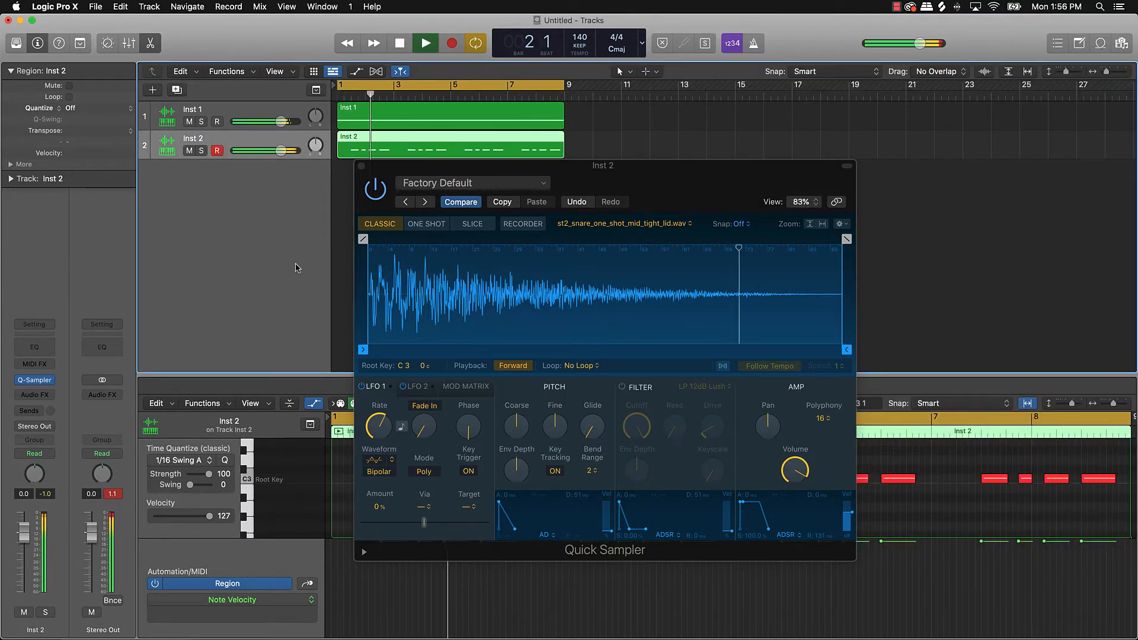
pyautogui.moveTo(281, 150); pyautogui.dragTo(289, 150)
pyautogui.press('space')
# - Create one new software instrument track with Quick Sampler (Single Sample) and close Inst 2's sampler window
pyautogui.press('alt+super+n')
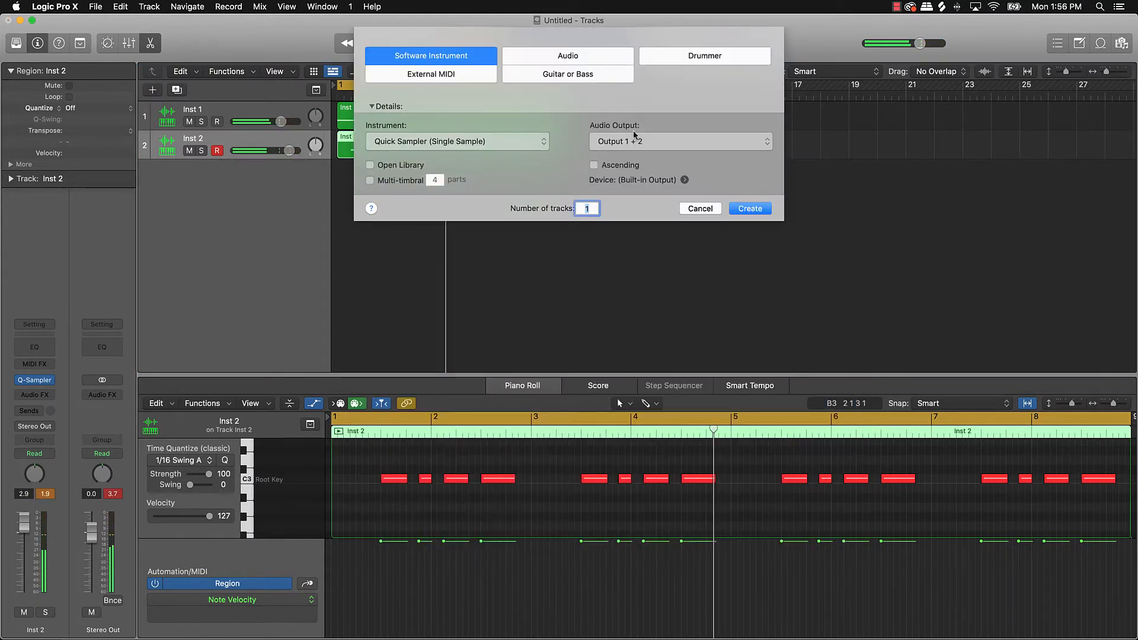
pyautogui.click(745, 207)
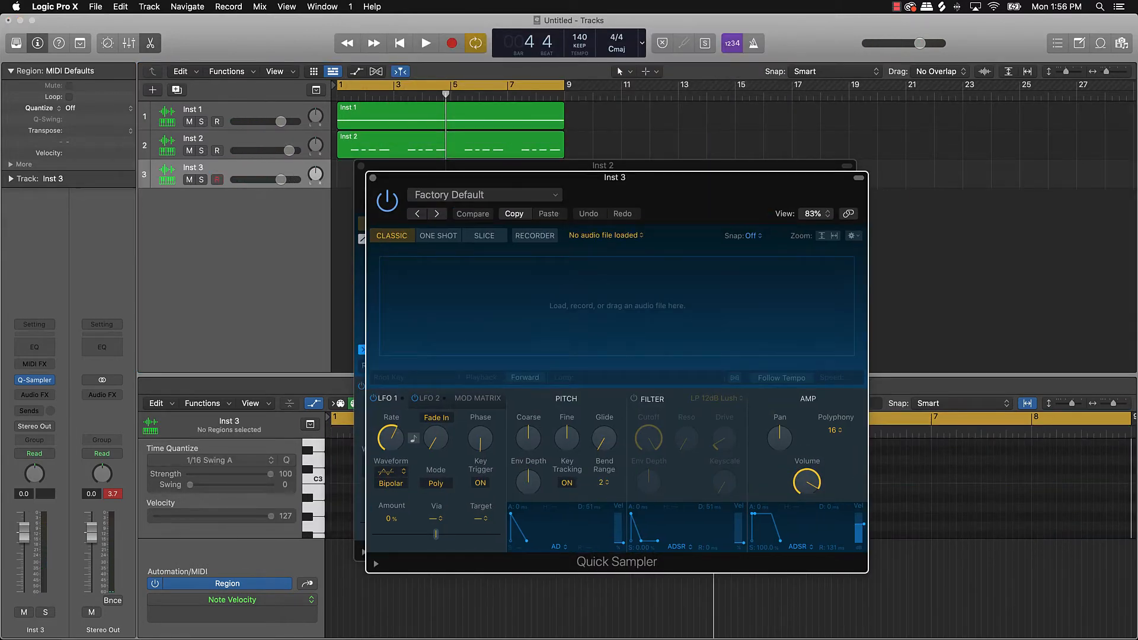
pyautogui.click(362, 175)
pyautogui.click(361, 166)
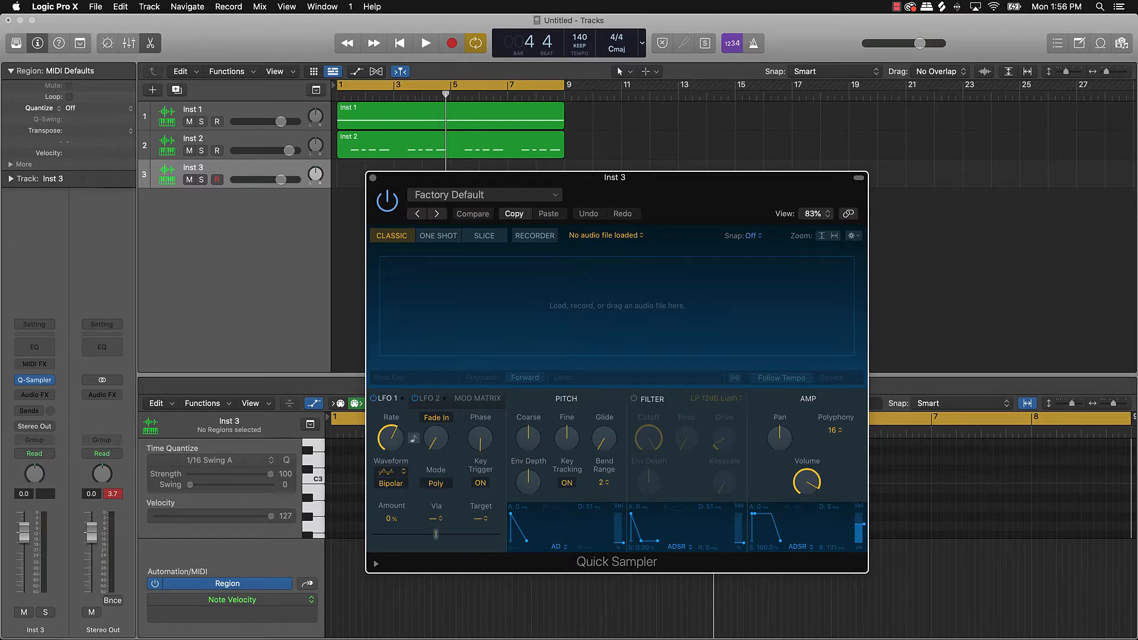
# - Switch to Splice, open the Soulful Trap 2 pack, and filter its samples by kicks
pyautogui.press('super+Tab')
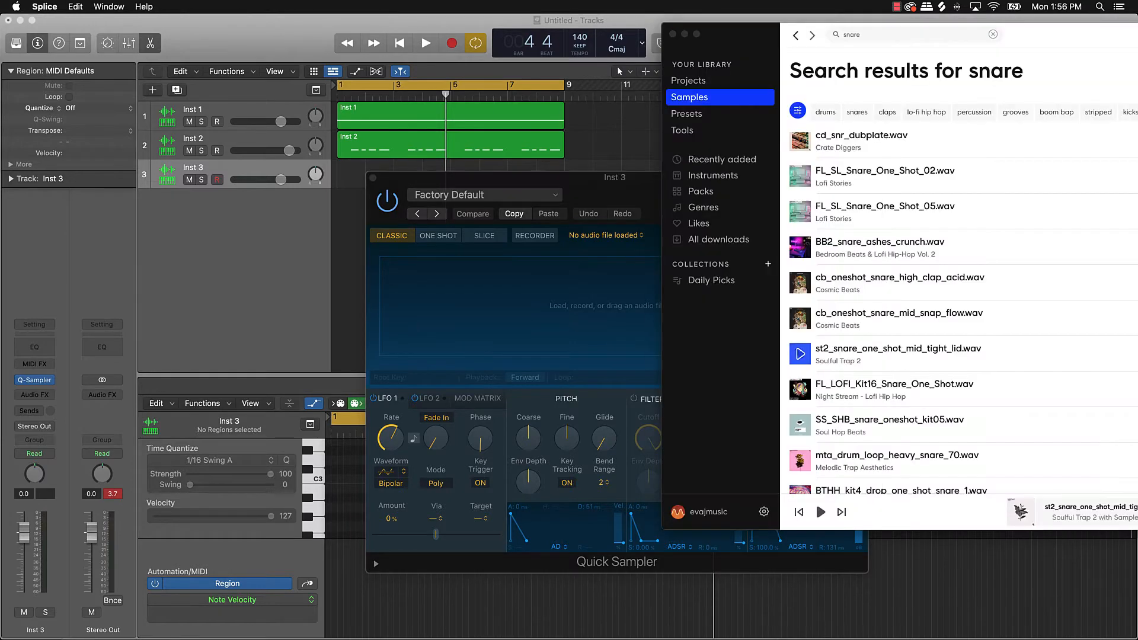
pyautogui.click(837, 362)
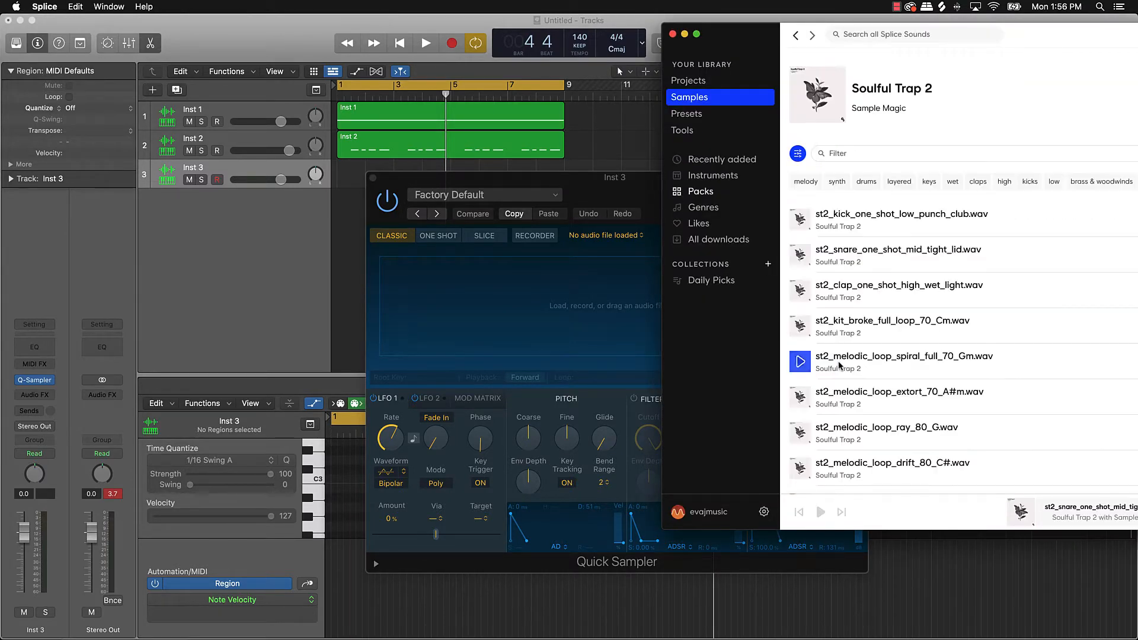
pyautogui.doubleClick(1024, 48)
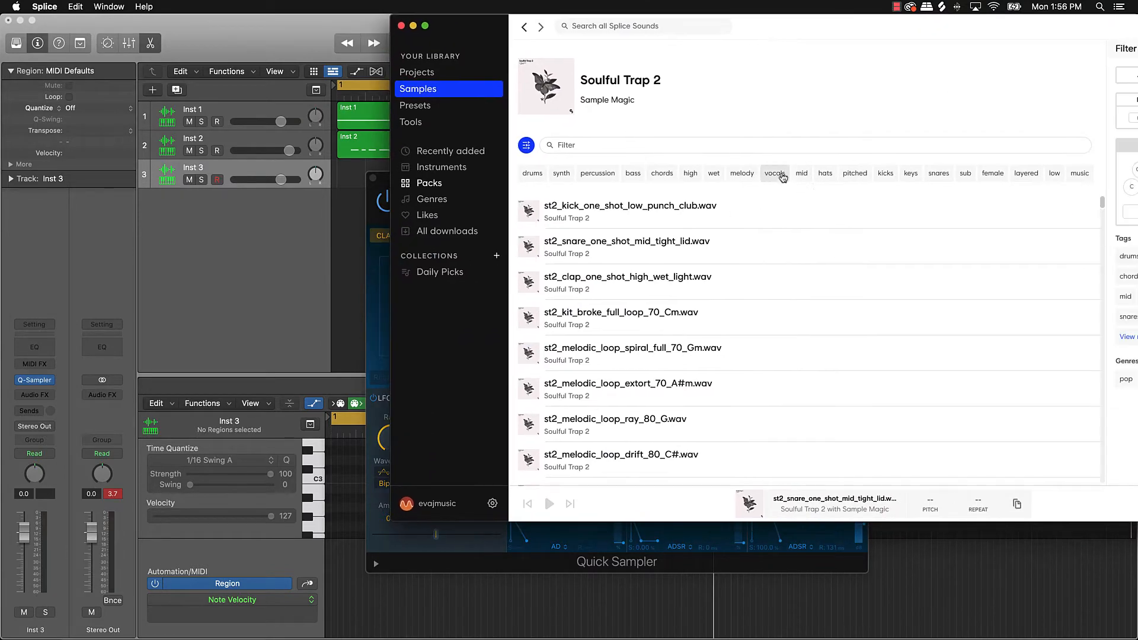
pyautogui.click(885, 173)
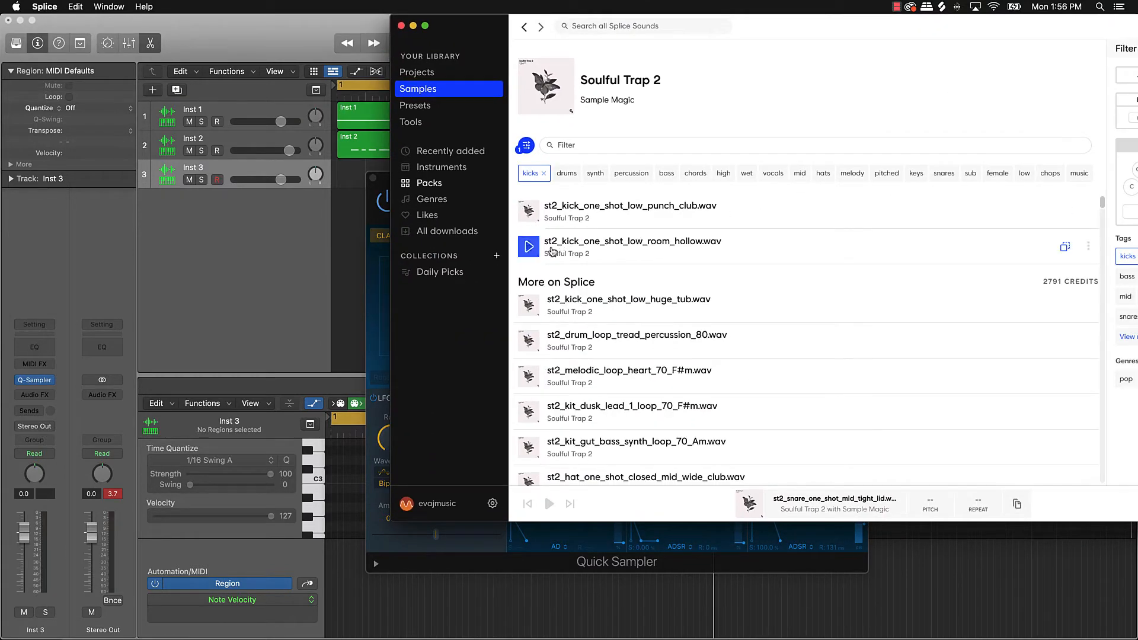
# - Audition the kick one-shots and kick drum loops in the Soulful Trap 2 pack, from low_punch_club through low_snap_black
pyautogui.click(529, 212)
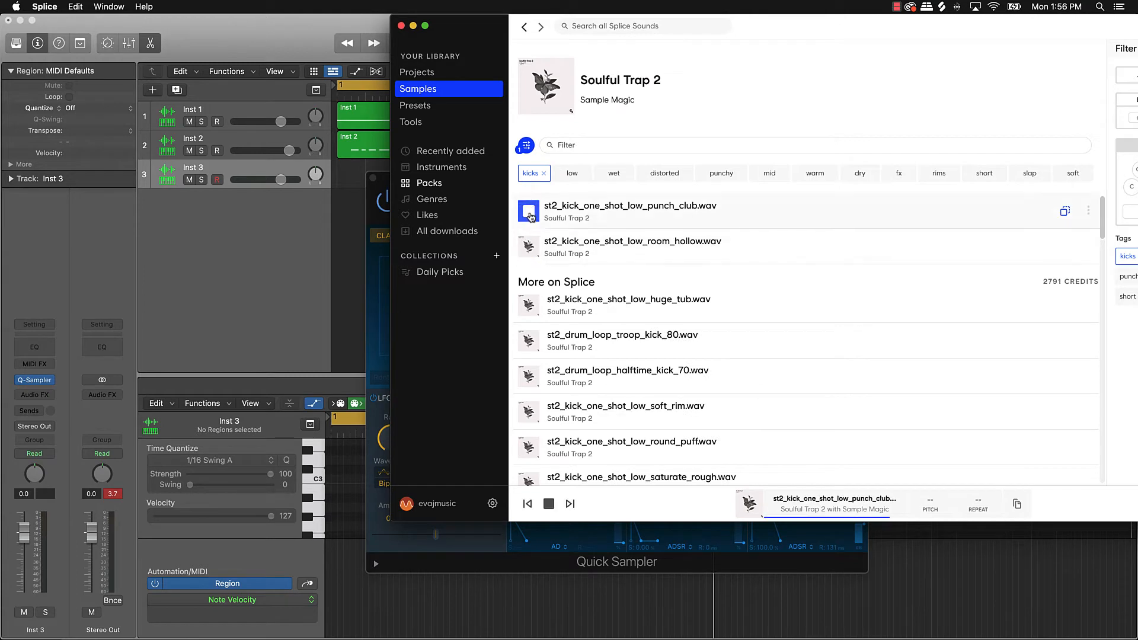
pyautogui.click(529, 306)
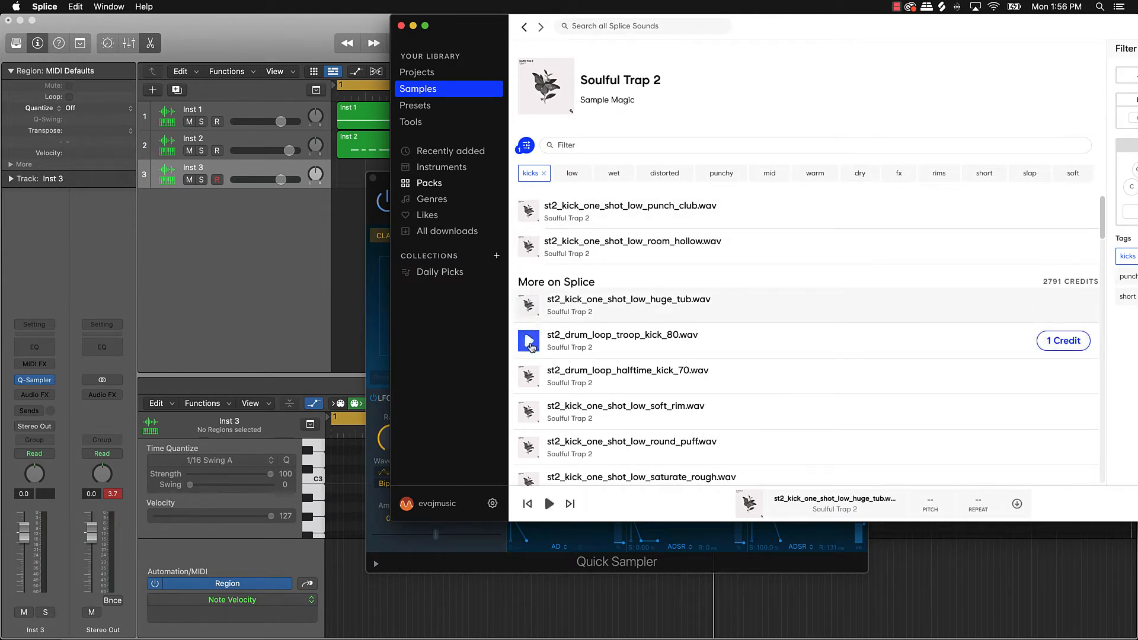
pyautogui.click(529, 341)
pyautogui.click(529, 375)
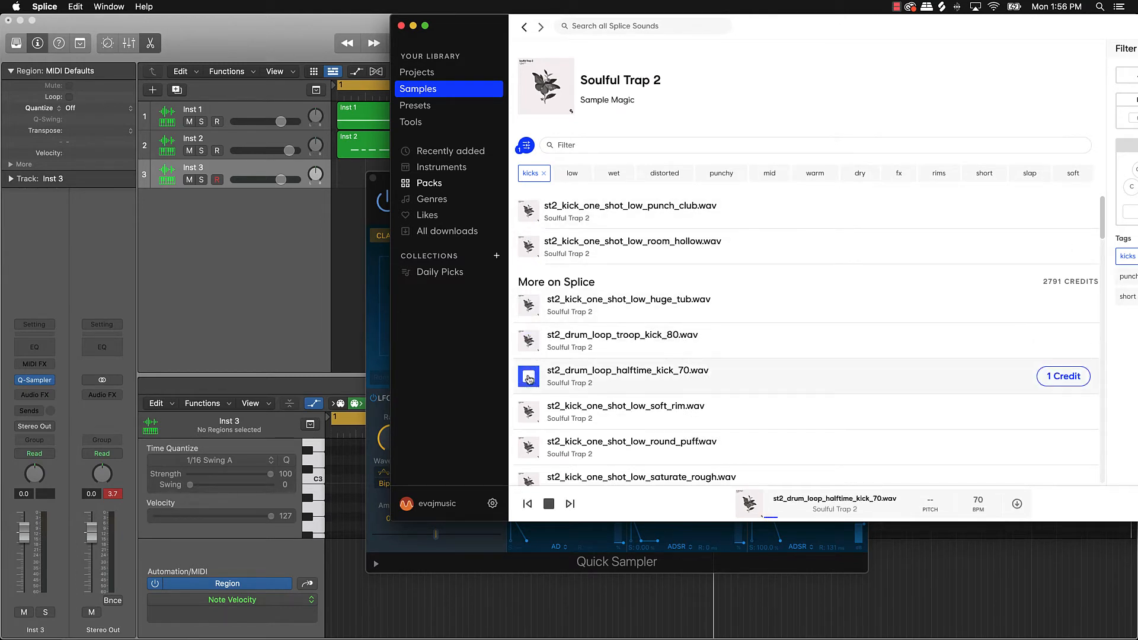
pyautogui.click(529, 413)
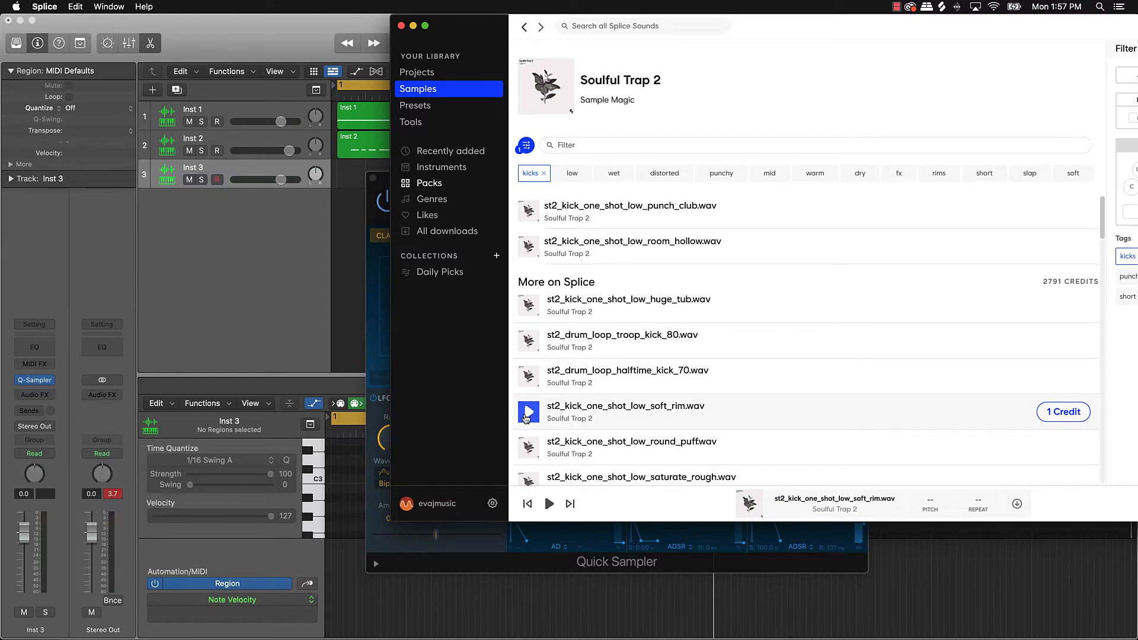
pyautogui.click(528, 448)
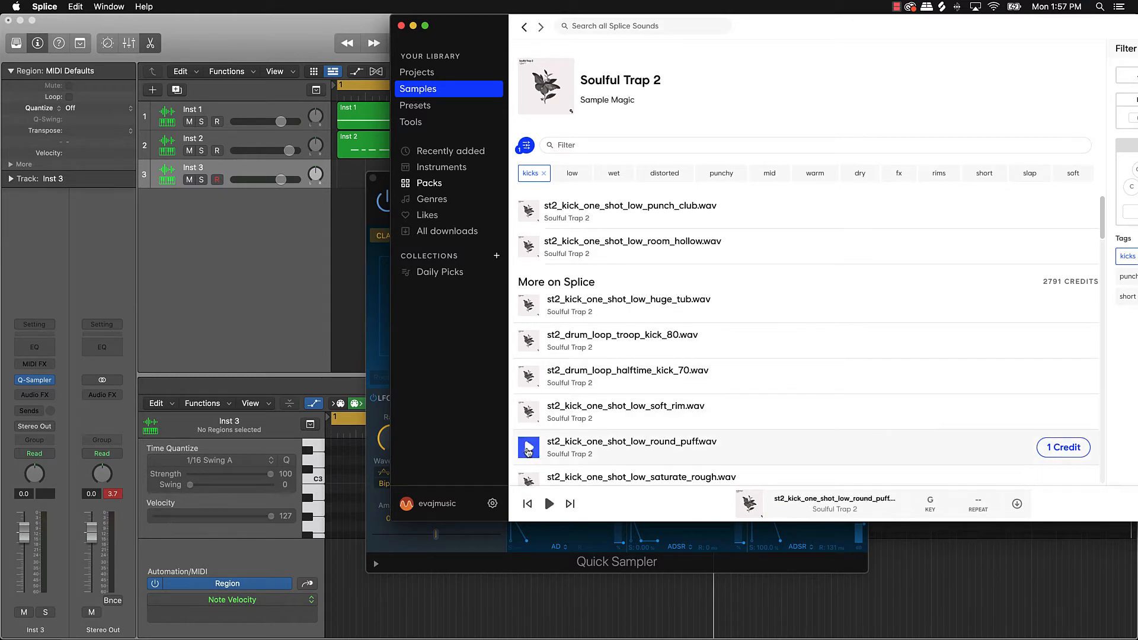
pyautogui.scroll(-2, 528, 448)
pyautogui.click(529, 416)
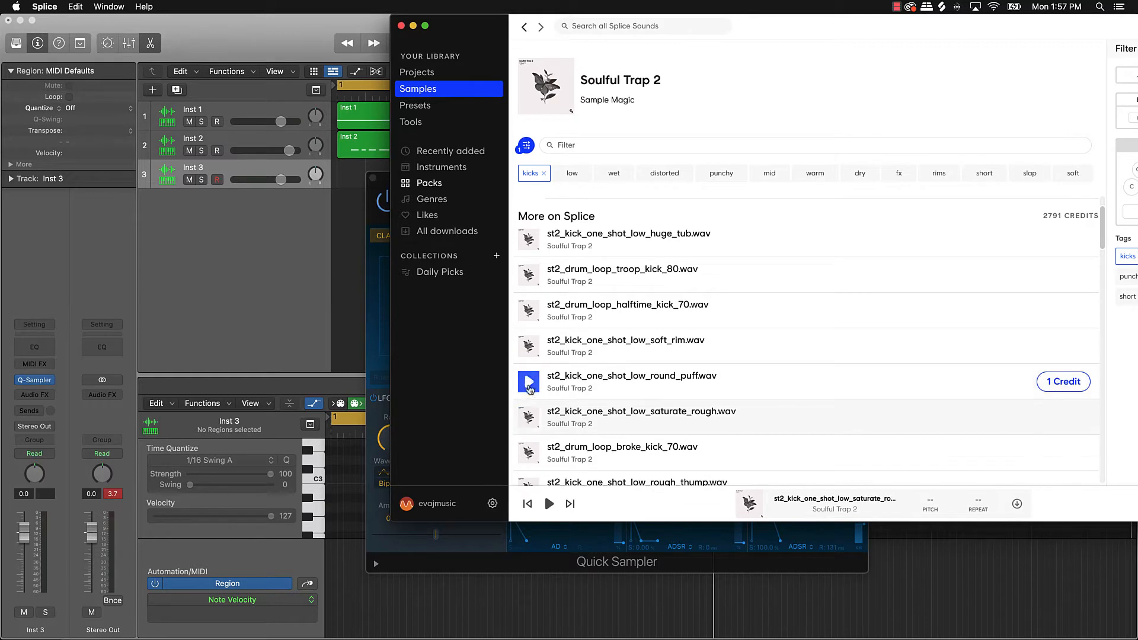
pyautogui.click(529, 387)
pyautogui.click(528, 454)
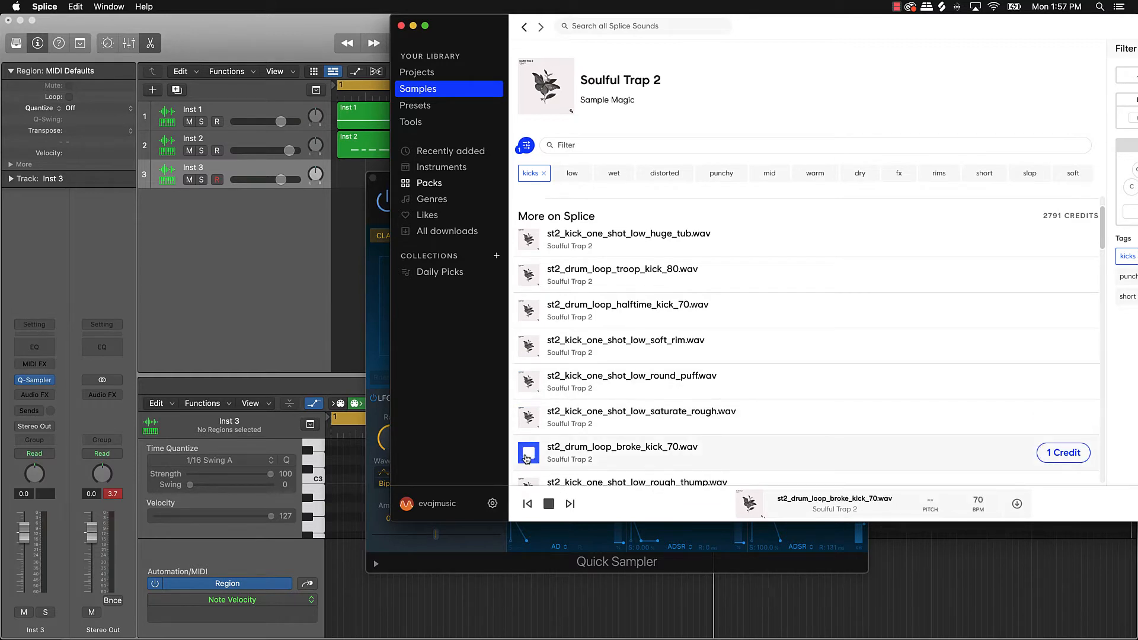
pyautogui.click(529, 381)
pyautogui.scroll(-3, 529, 385)
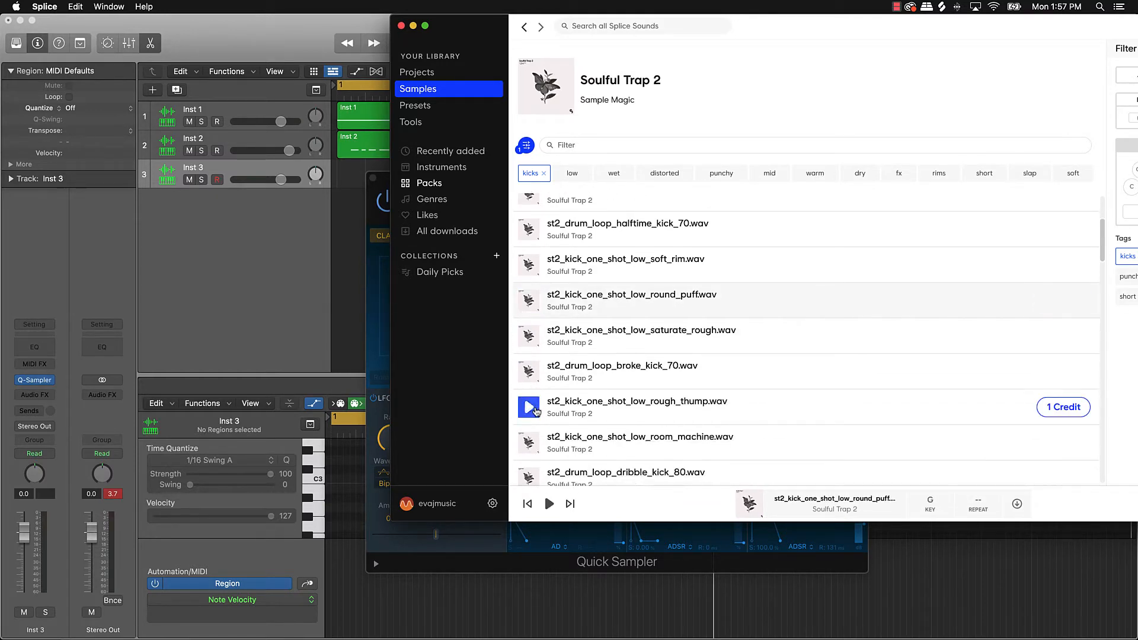
pyautogui.click(529, 408)
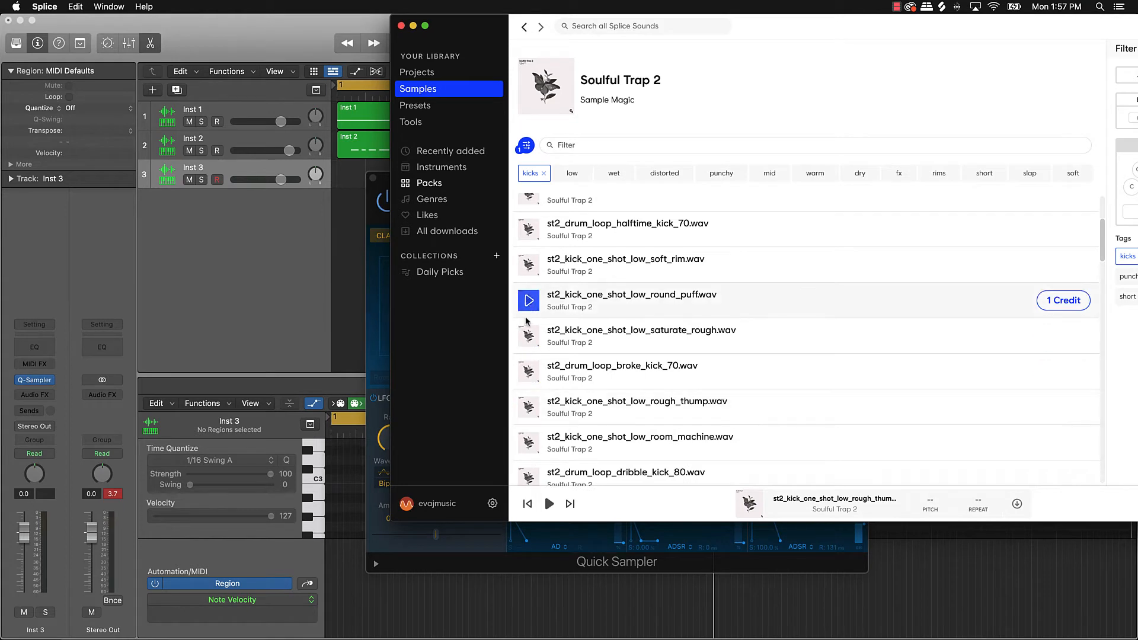
pyautogui.click(529, 301)
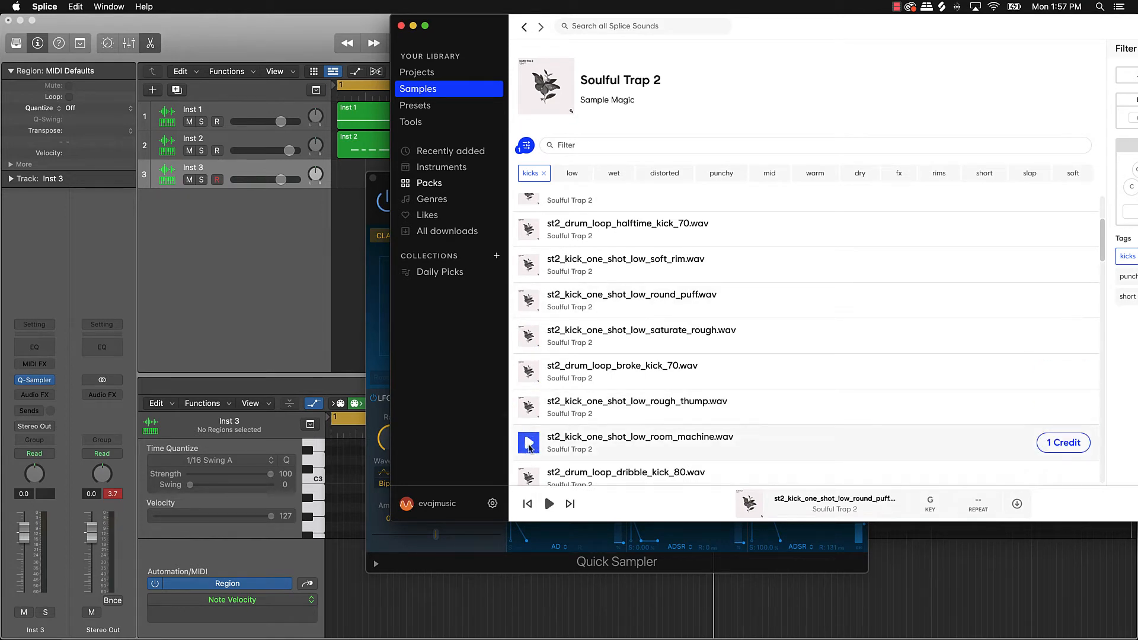
pyautogui.scroll(-2, 529, 449)
pyautogui.click(531, 418)
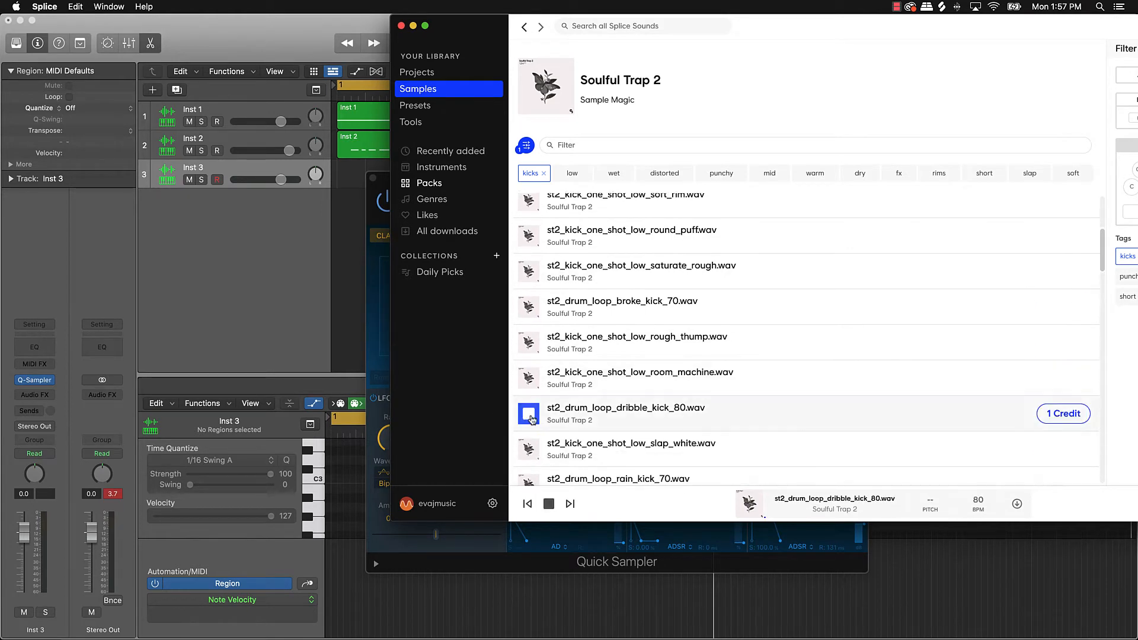
pyautogui.click(529, 449)
pyautogui.scroll(-2, 529, 449)
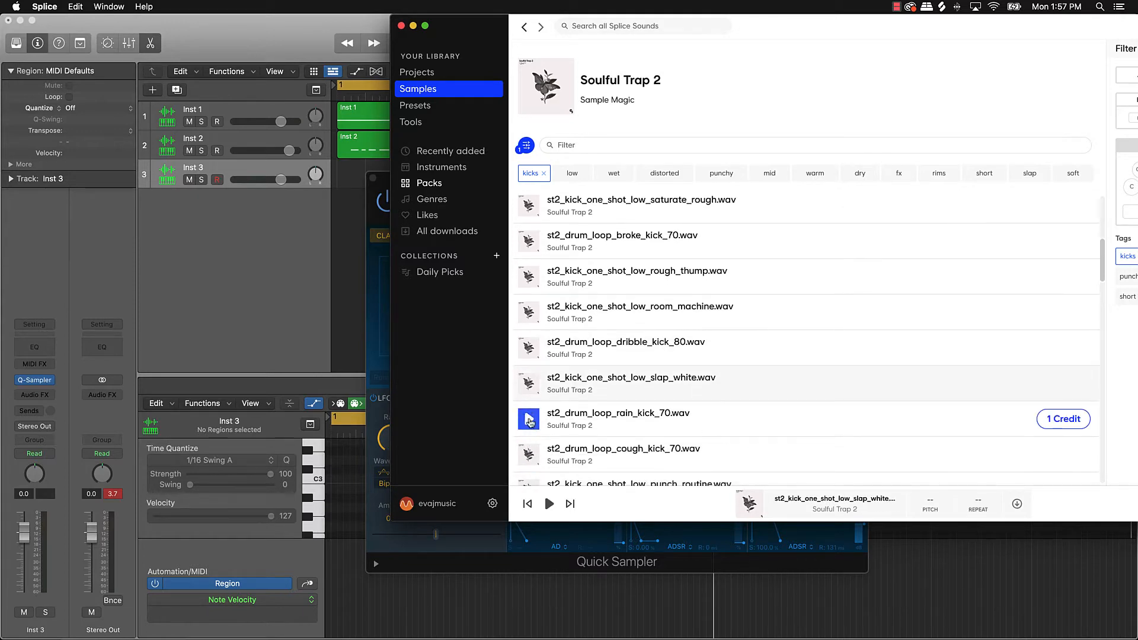
pyautogui.click(529, 419)
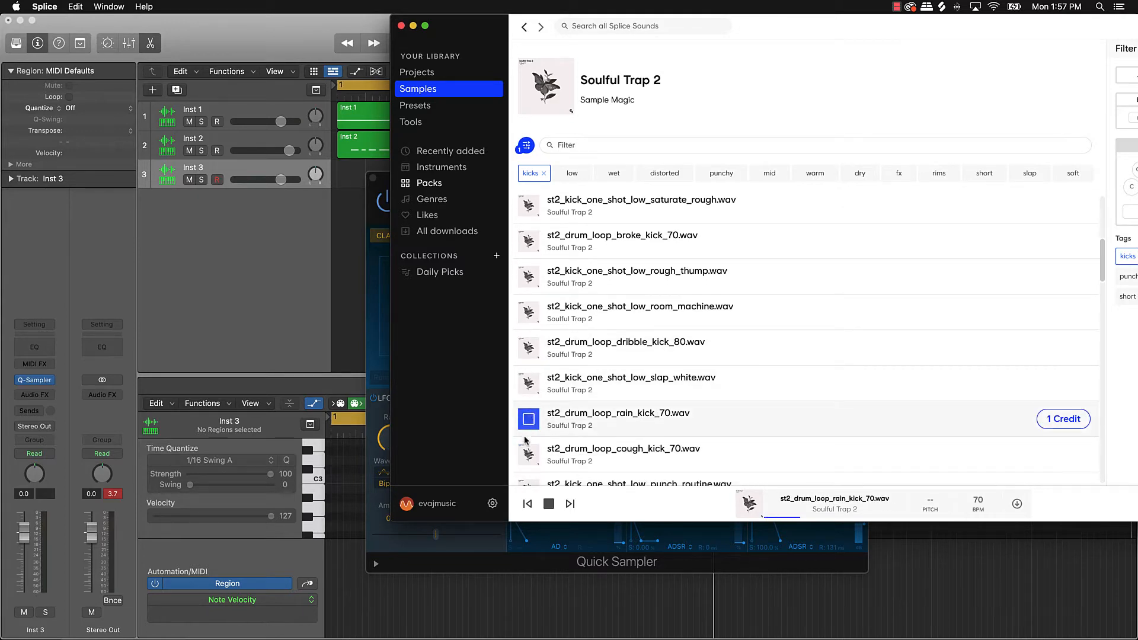
pyautogui.click(529, 455)
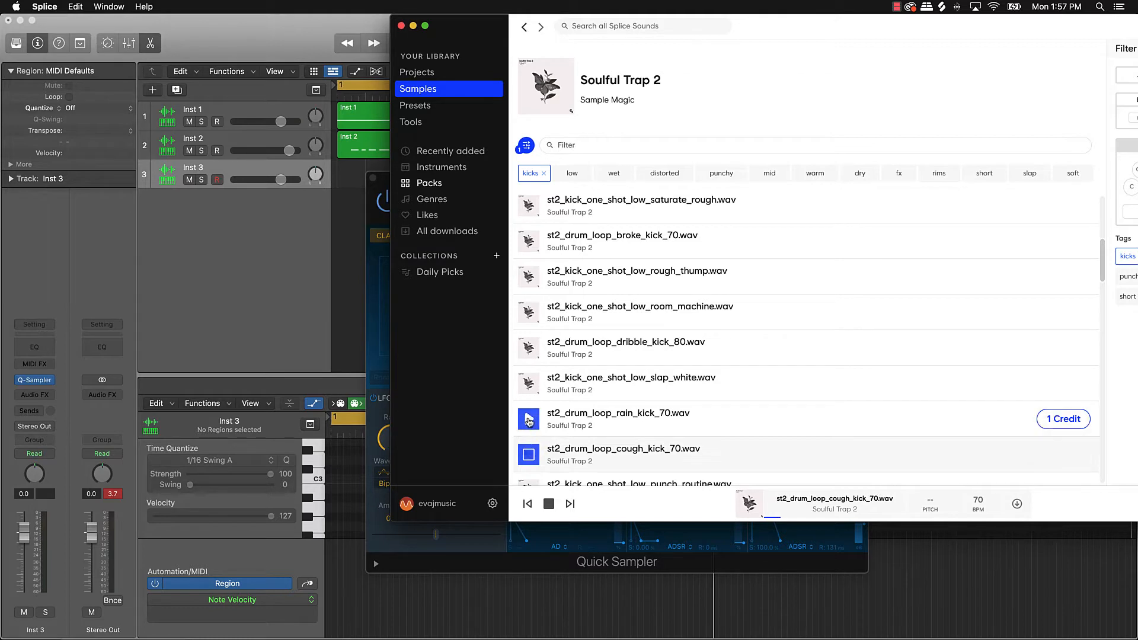
pyautogui.scroll(-2, 527, 439)
pyautogui.click(525, 410)
pyautogui.scroll(-2, 527, 409)
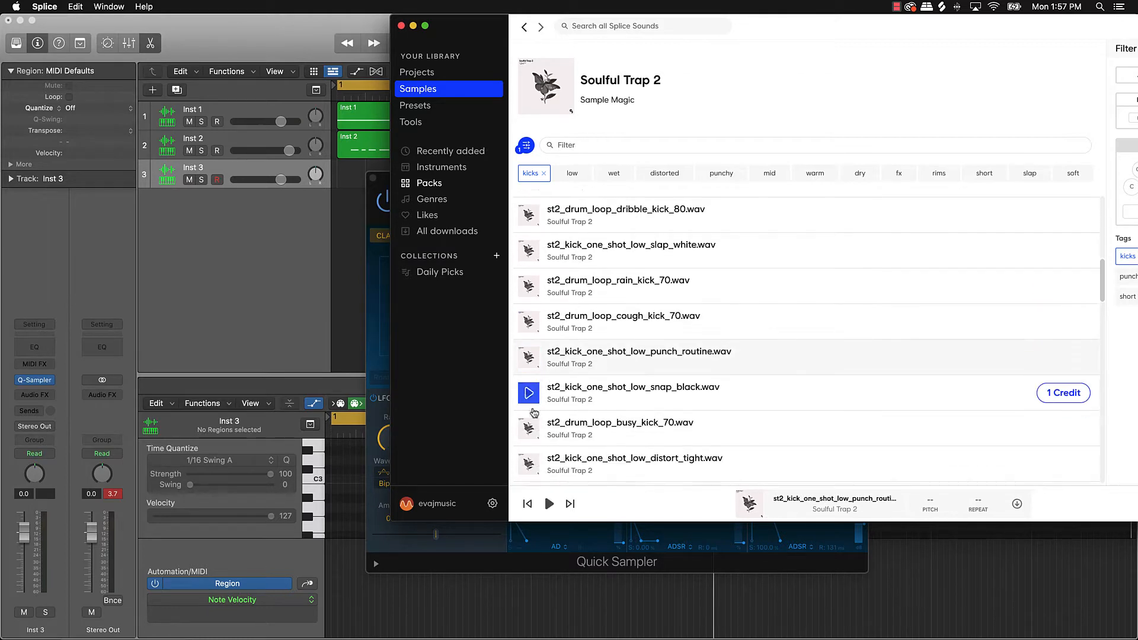
pyautogui.click(530, 398)
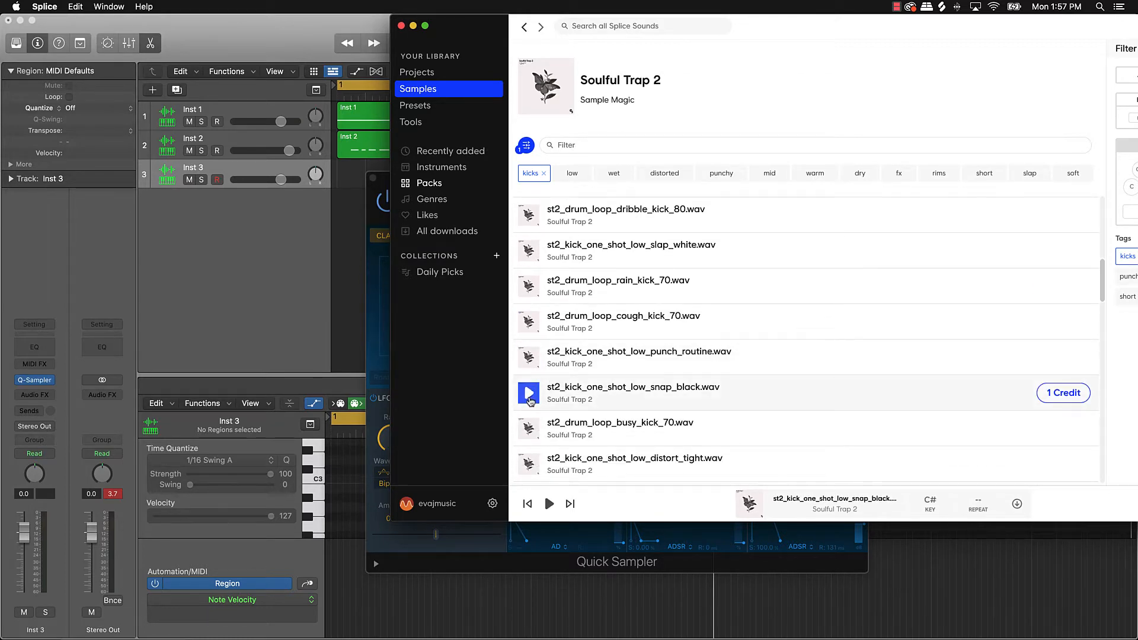
pyautogui.scroll(-5, 528, 396)
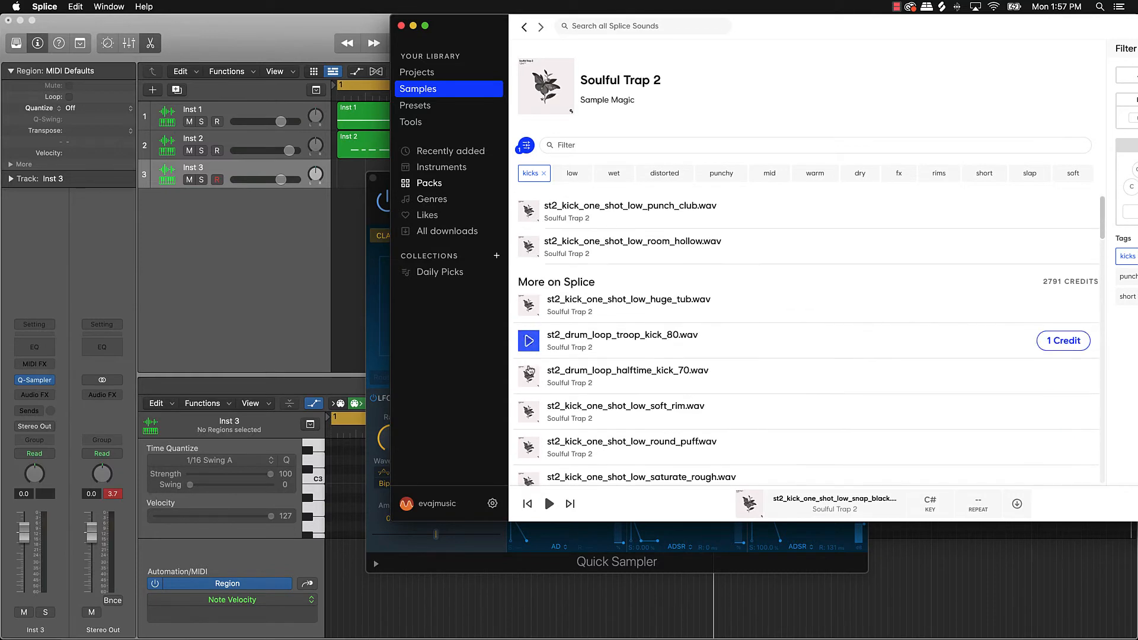
# - Audition the kick samples from st2_drum_loop_halftime_kick_70.wav through low_round_puff and download st2_kick_one_shot_low_round_puff.wav
pyautogui.click(529, 377)
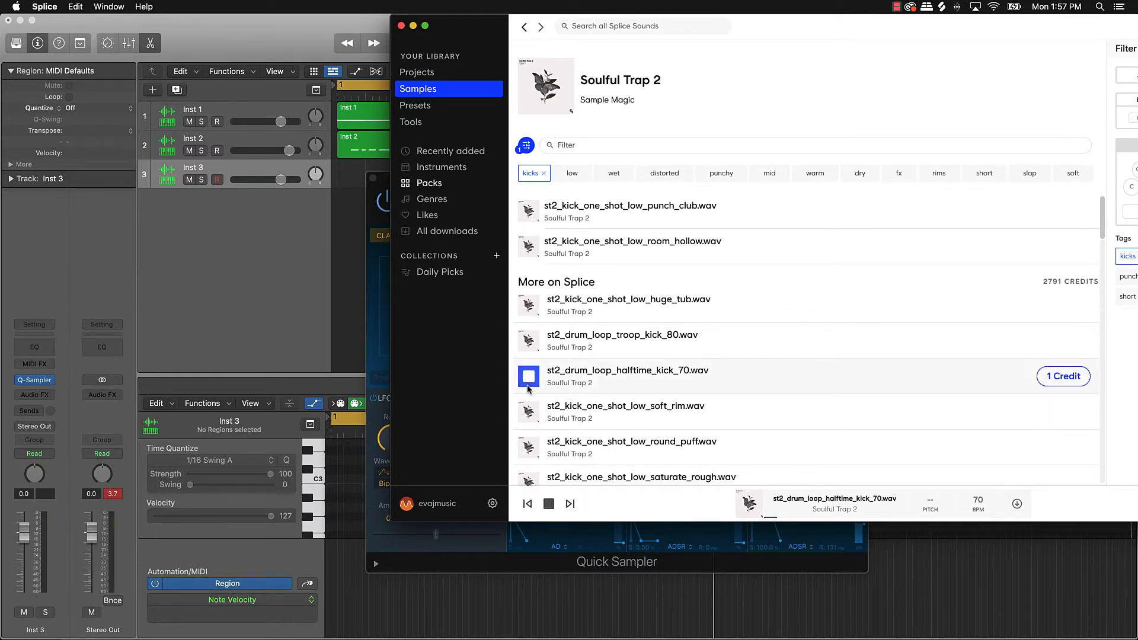
pyautogui.click(528, 410)
pyautogui.click(529, 446)
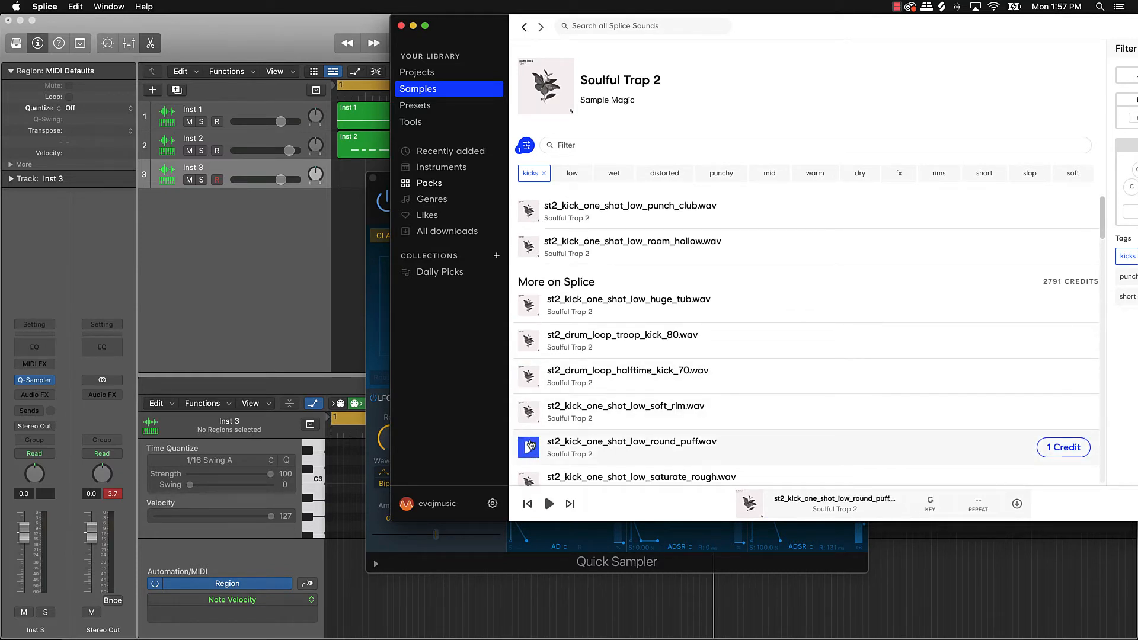
pyautogui.click(1050, 454)
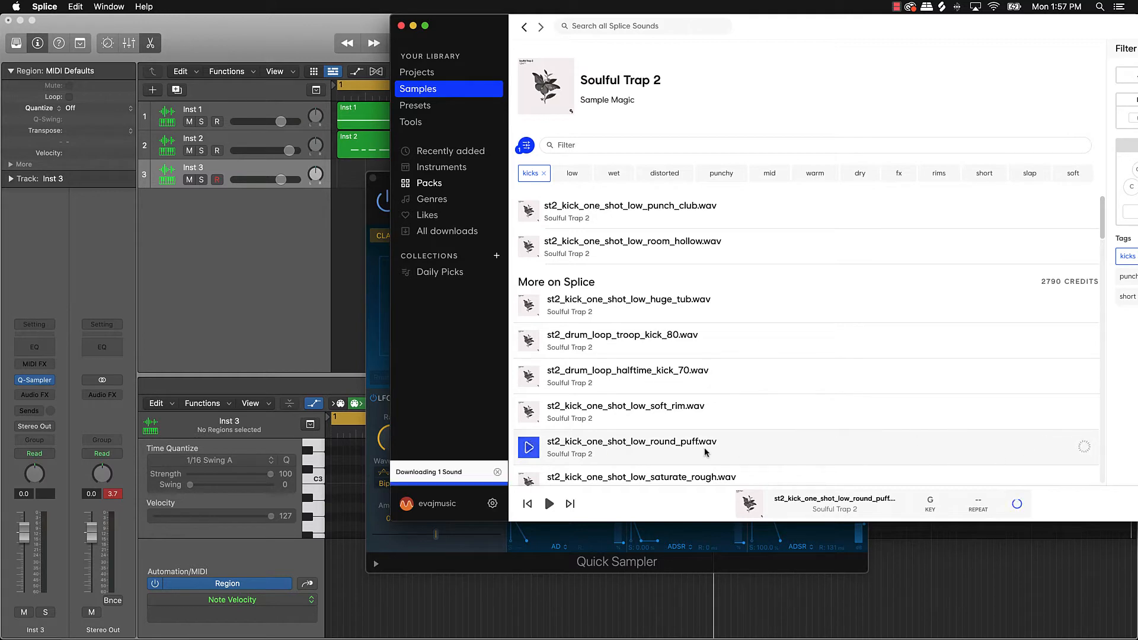
# - Uncover Inst 3's Quick Sampler, load st2_kick_one_shot_low_round_puff.wav into it from Splice, and close the Splice window
pyautogui.click(533, 452)
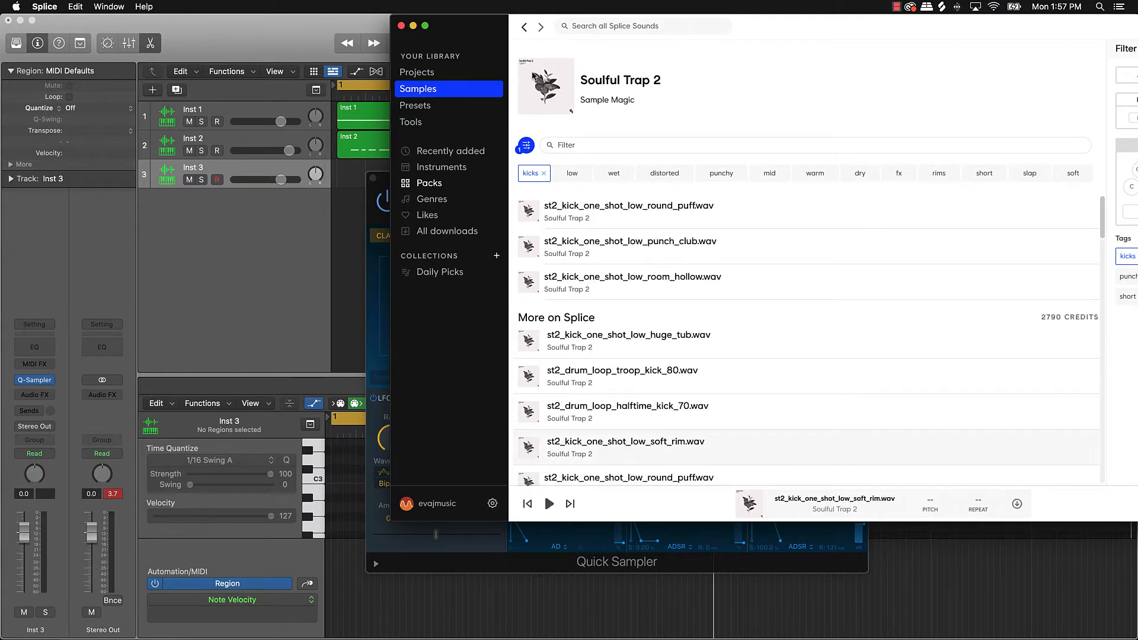
pyautogui.moveTo(502, 30); pyautogui.dragTo(589, 31)
pyautogui.click(617, 412)
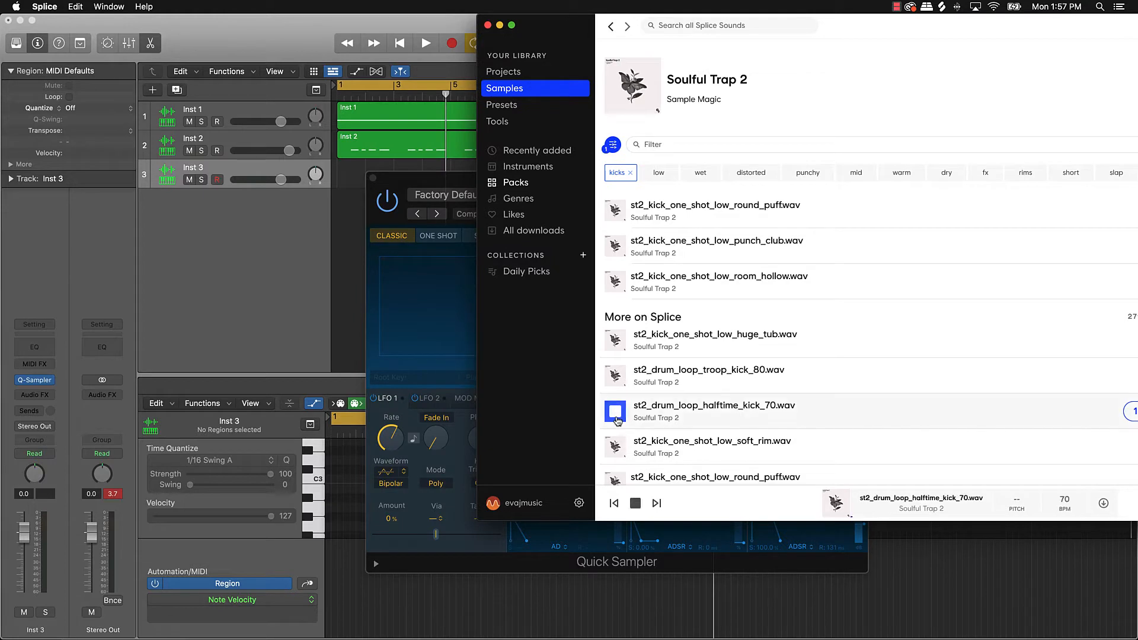
pyautogui.click(616, 447)
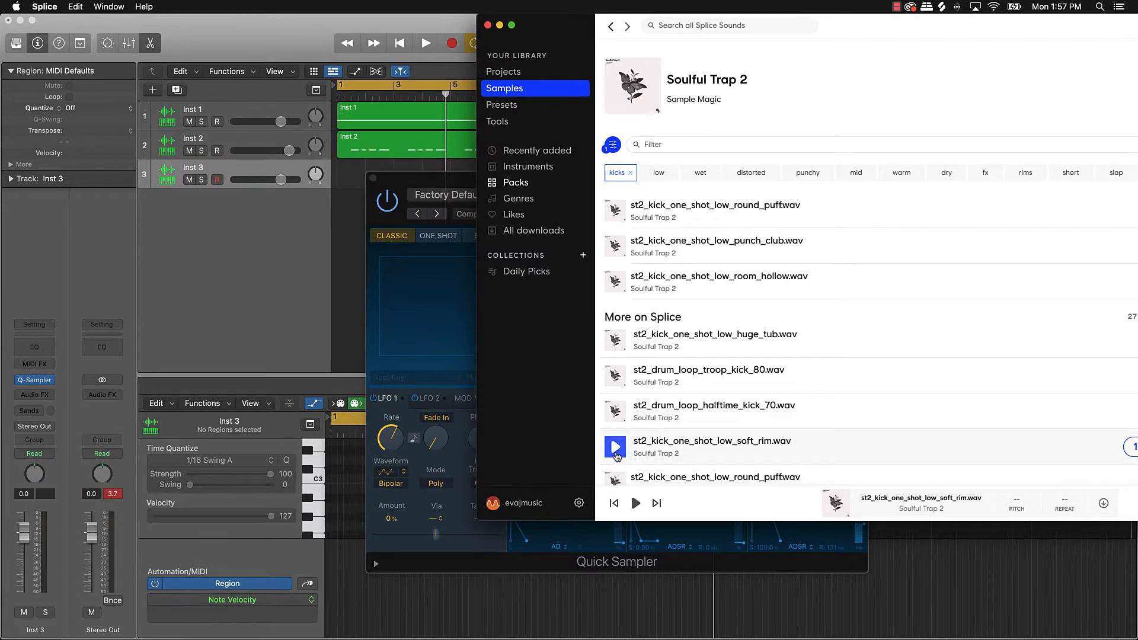
pyautogui.scroll(-2, 616, 453)
pyautogui.click(614, 436)
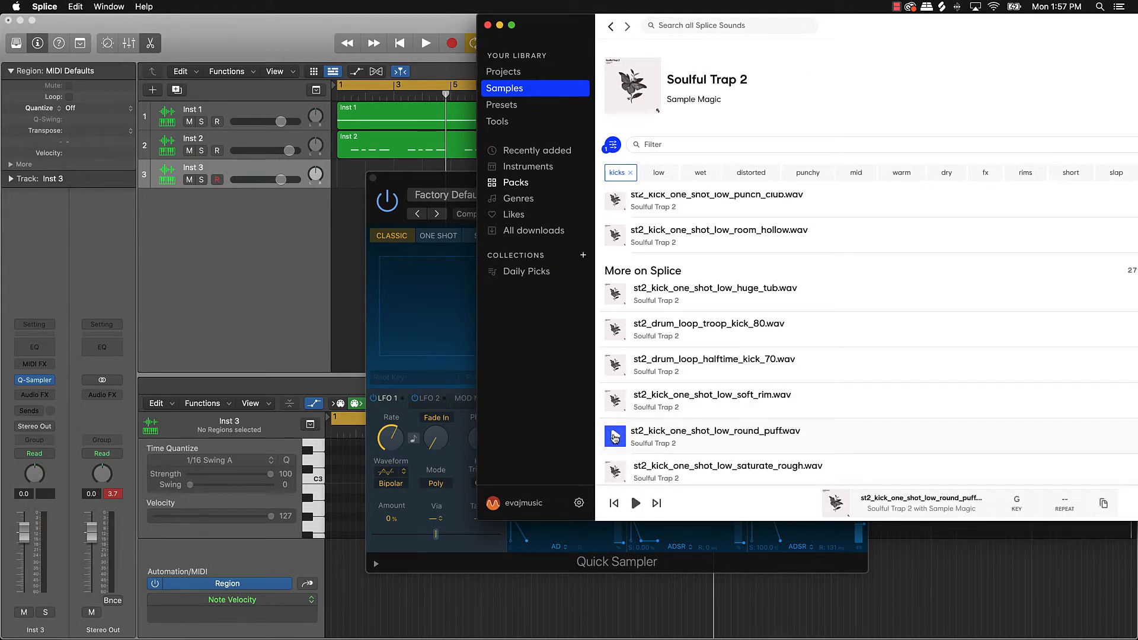
pyautogui.moveTo(614, 437); pyautogui.dragTo(413, 325)
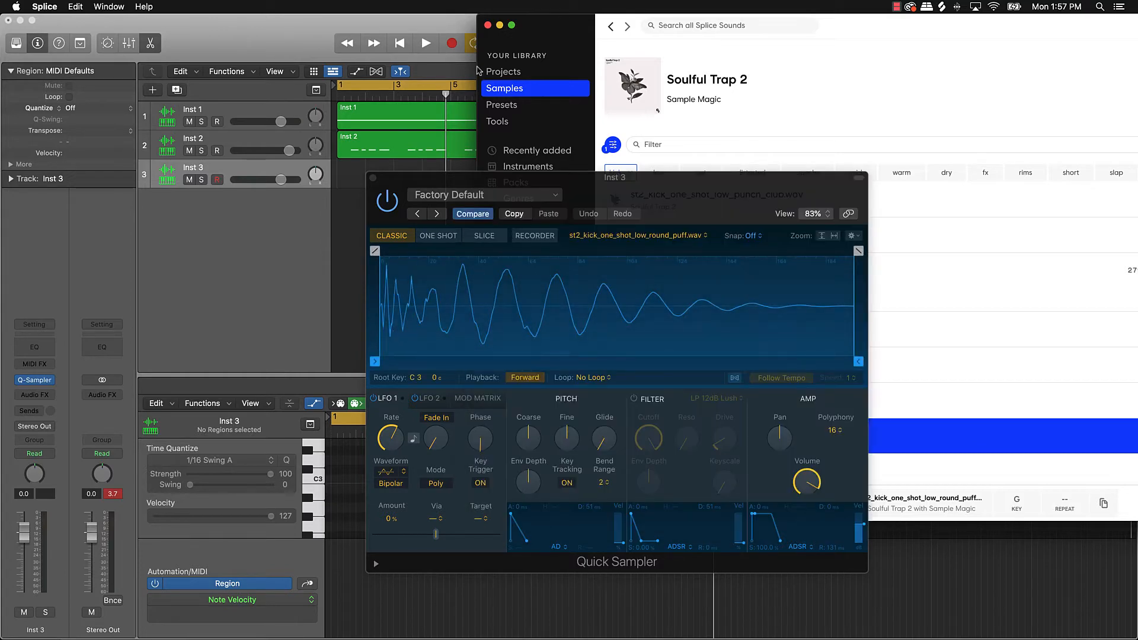
pyautogui.click(488, 26)
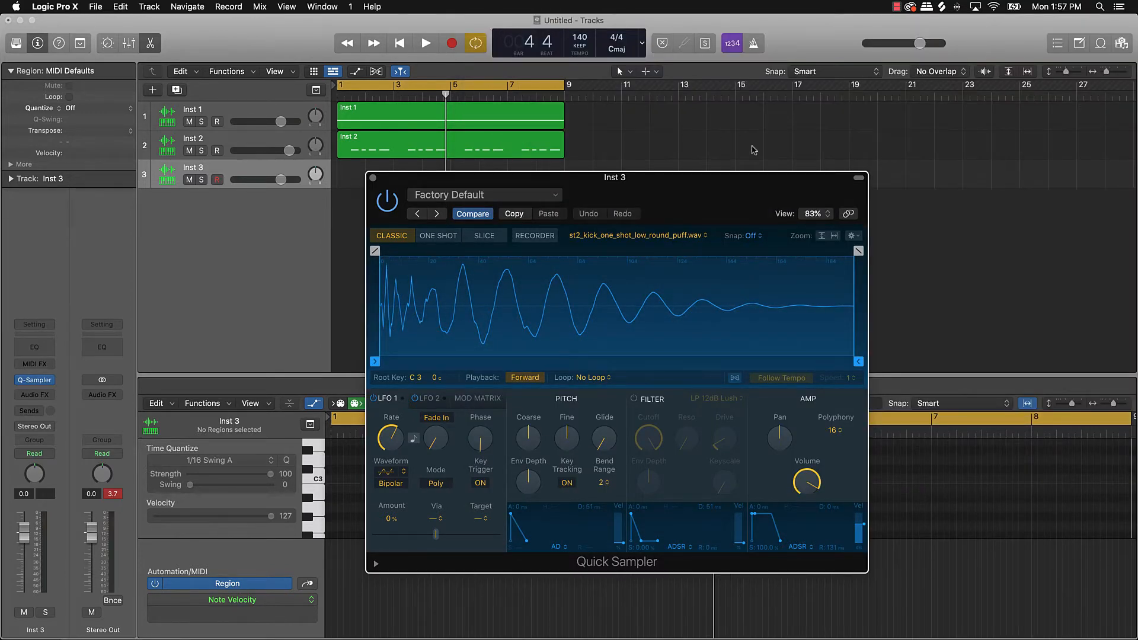
# - Show Musical Typing, close Inst 3's sampler window, and try out the kick at high and low pitches
pyautogui.press('super+k')
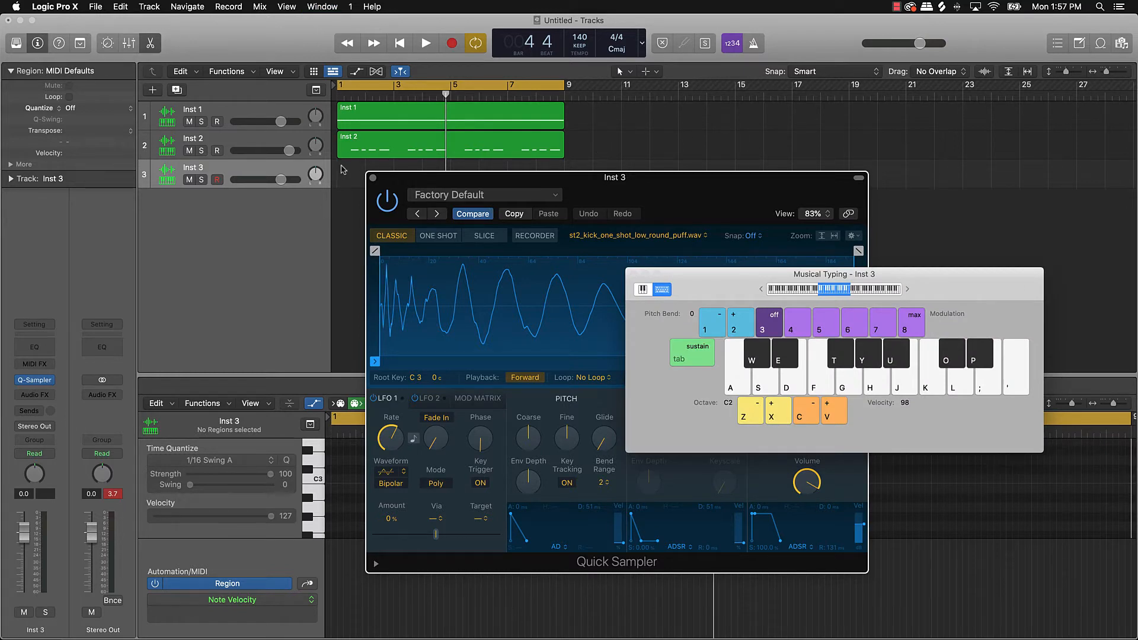
pyautogui.click(372, 177)
pyautogui.press('k')
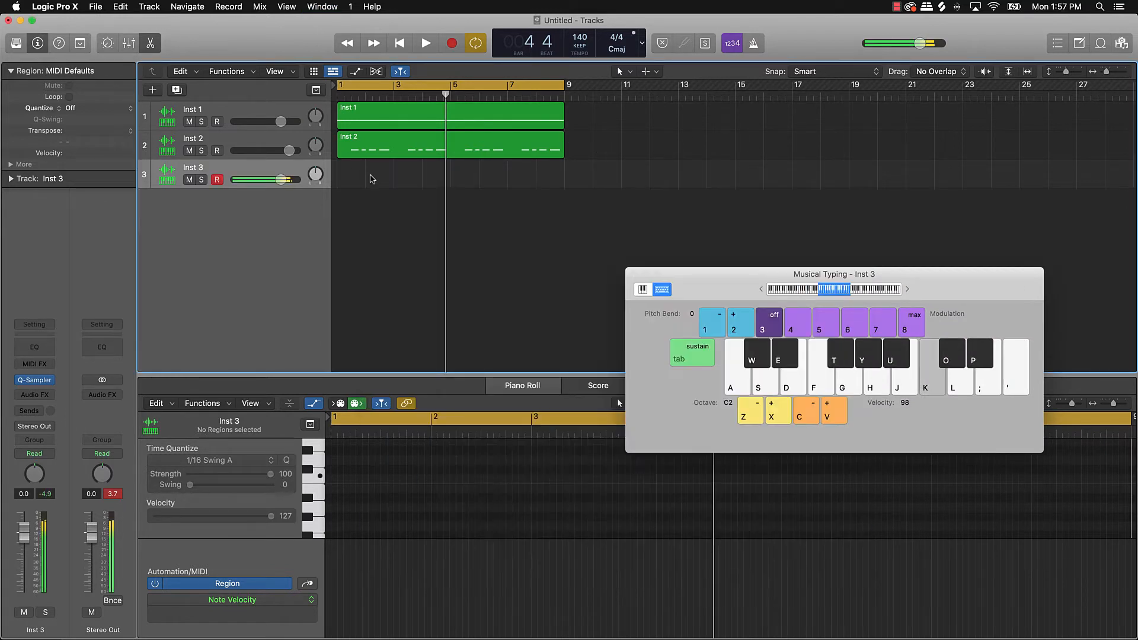
pyautogui.press('k')
pyautogui.press('a')
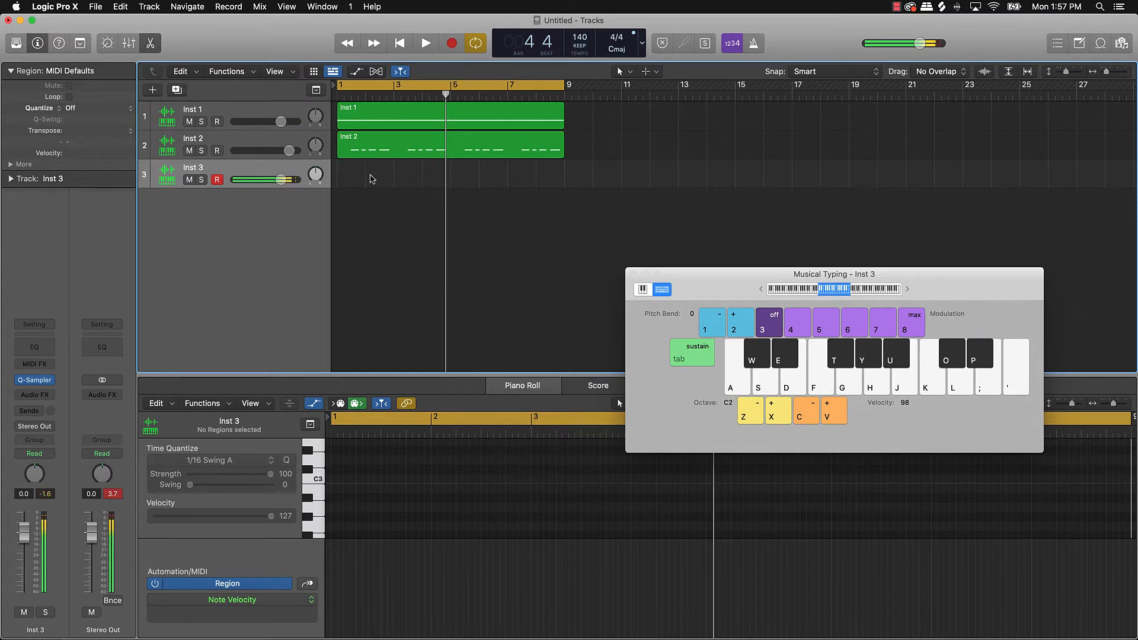
pyautogui.press('k')
# - Record a kick pattern on C3 across bars 1 to 8 of the Inst 3 track and stop recording
pyautogui.press('r')
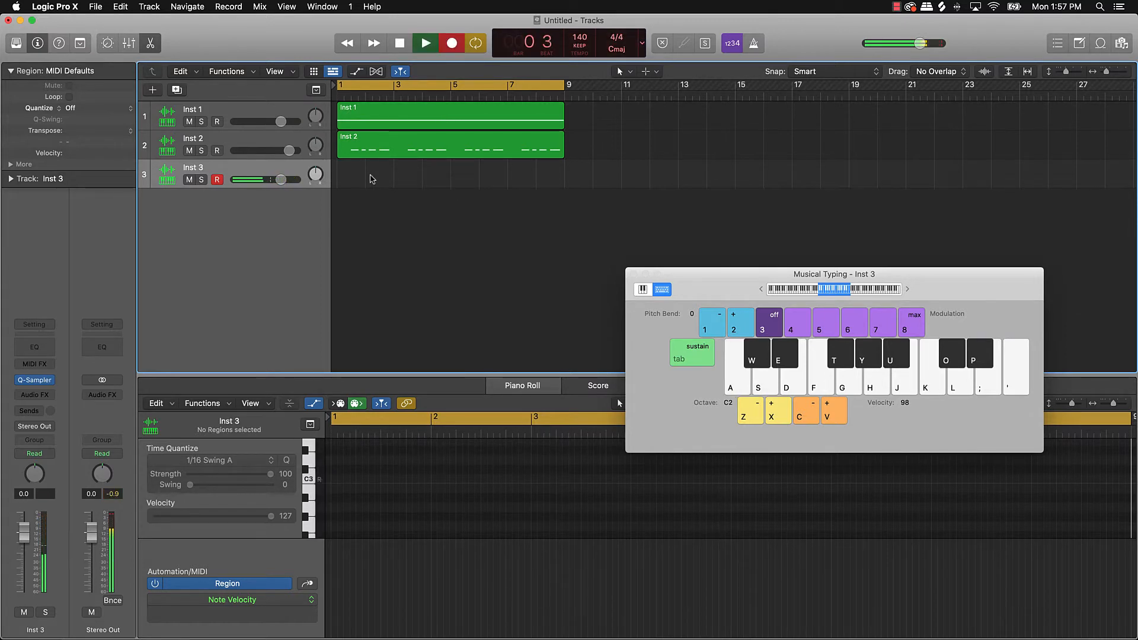
pyautogui.press('k')
pyautogui.press('k')
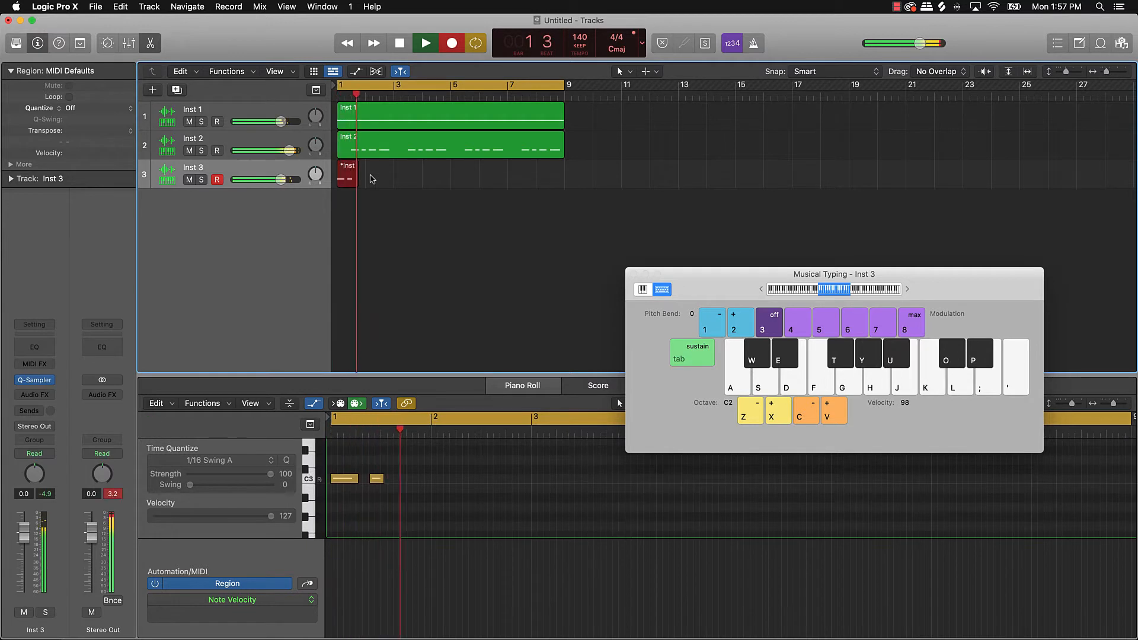
pyautogui.press('k')
pyautogui.press('k')
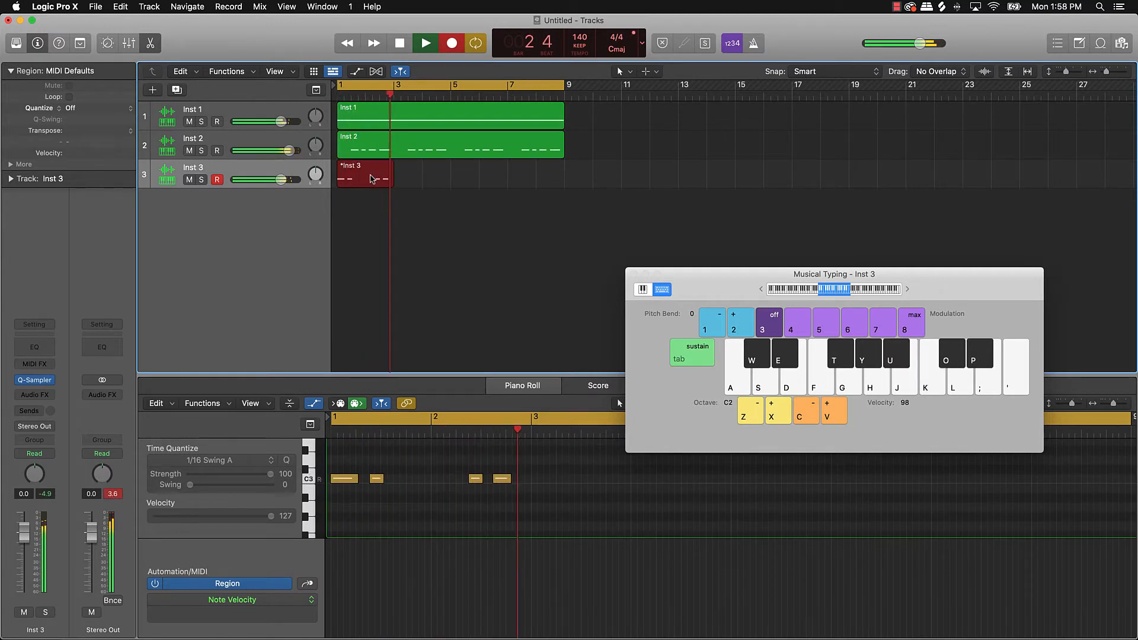
pyautogui.press('k')
pyautogui.press('k')
pyautogui.press('k')
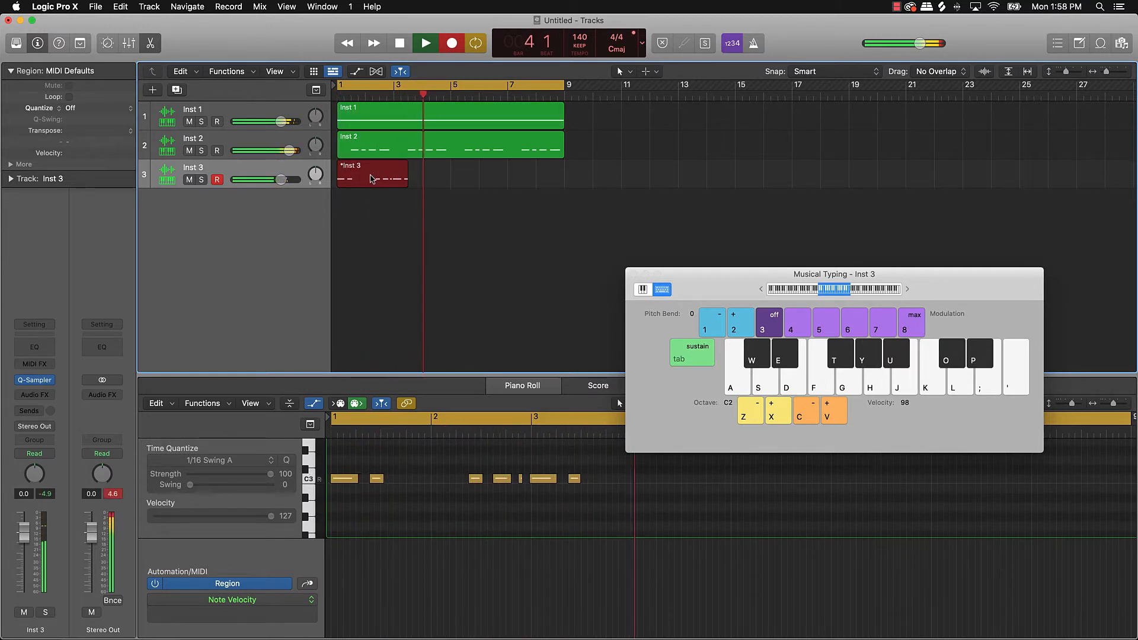
pyautogui.press('k')
pyautogui.press('k')
pyautogui.press('k')
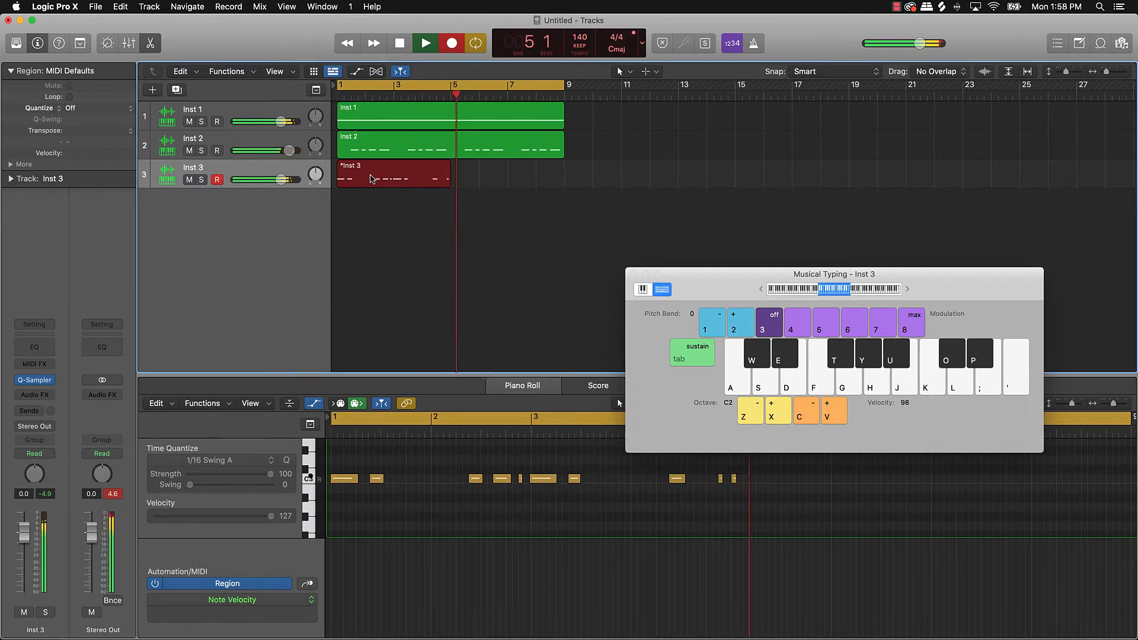
pyautogui.press('k')
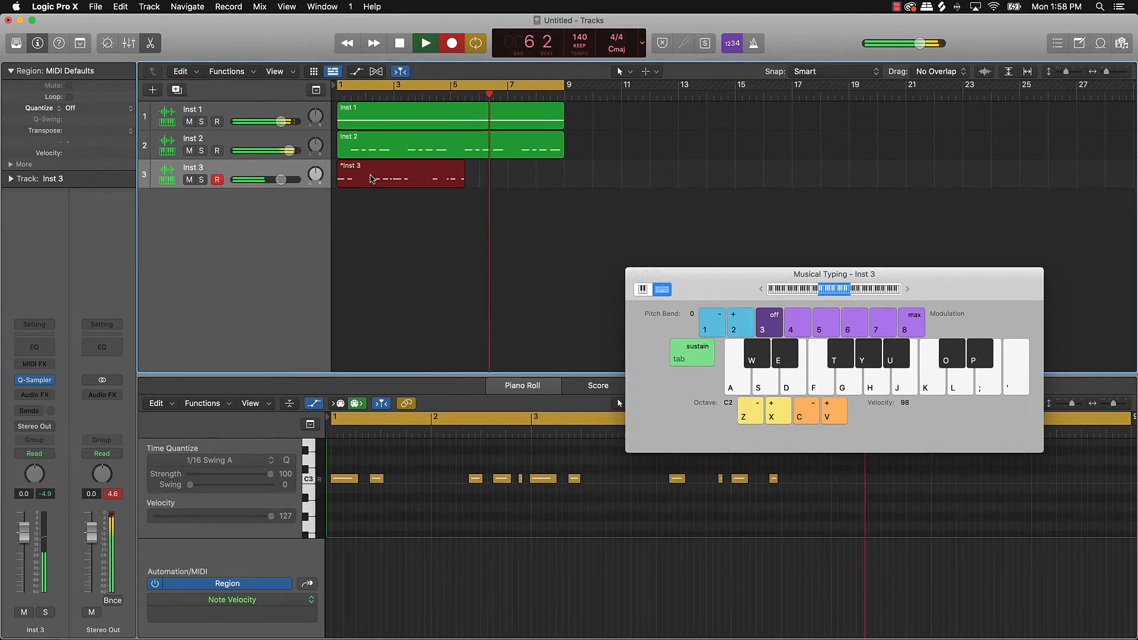
pyautogui.press('k')
pyautogui.press('k')
pyautogui.press('k')
pyautogui.press('k')
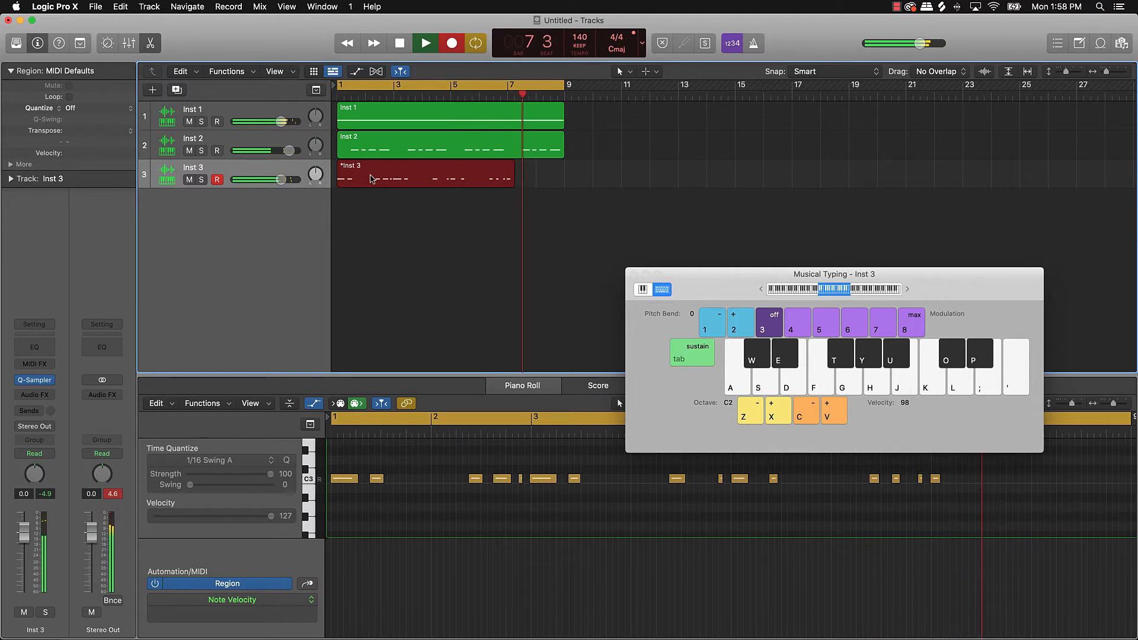
pyautogui.press('k')
pyautogui.press('k')
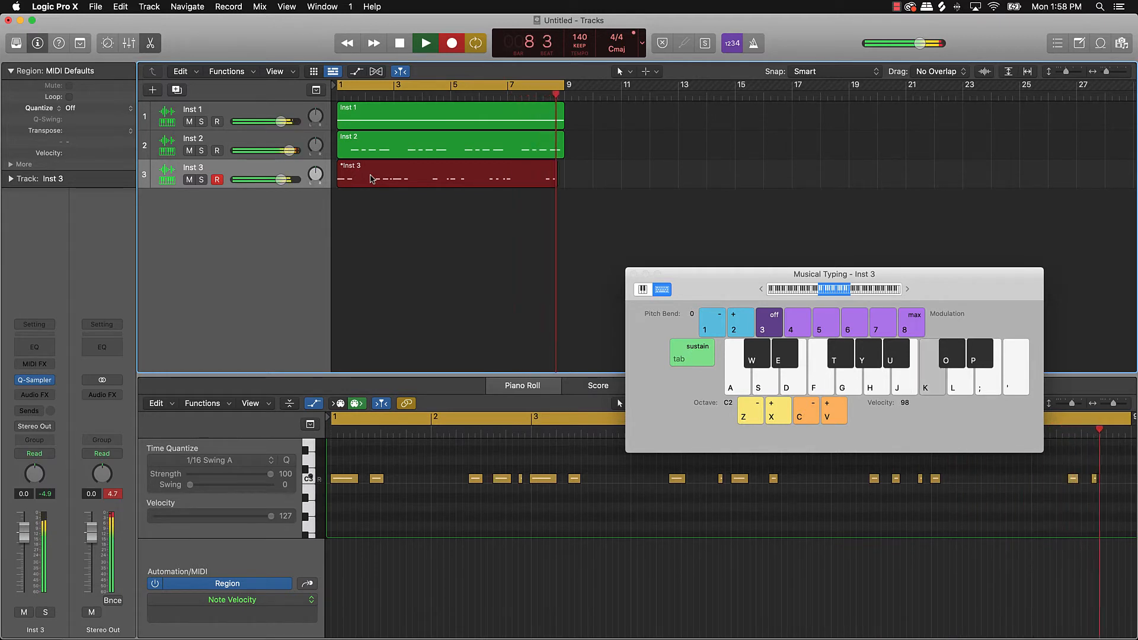
pyautogui.press('k')
pyautogui.press('k')
pyautogui.press('space')
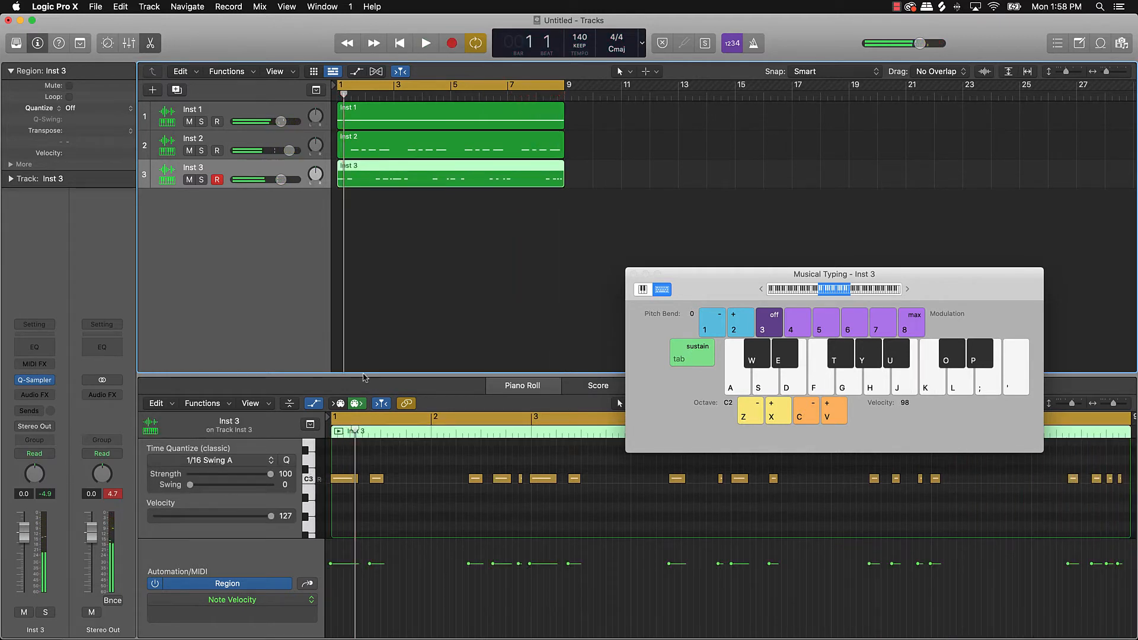
# - Set the velocity of all recorded kick notes in the Inst 3 region to 127
pyautogui.click(419, 464)
pyautogui.press('super+a')
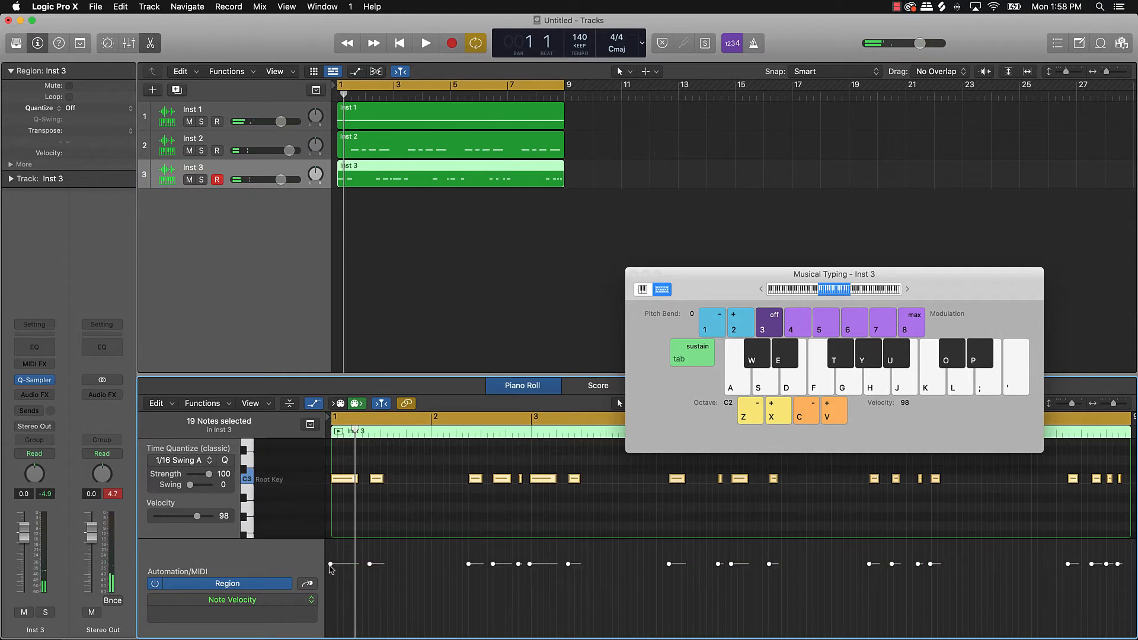
pyautogui.moveTo(330, 566); pyautogui.dragTo(386, 486)
pyautogui.press('super+a')
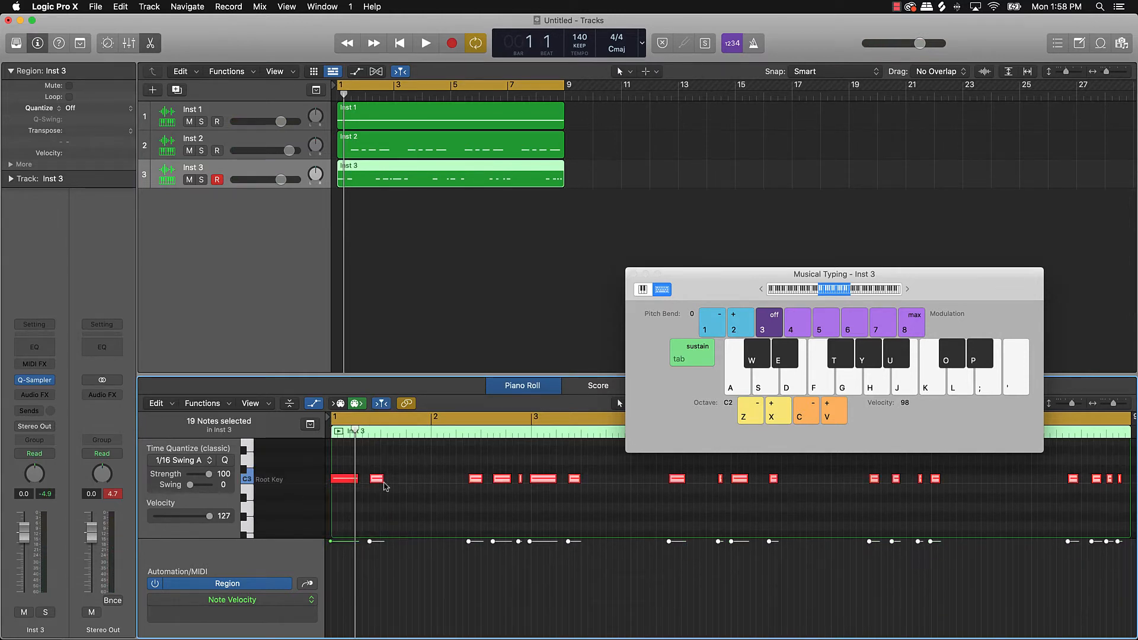
pyautogui.click(412, 497)
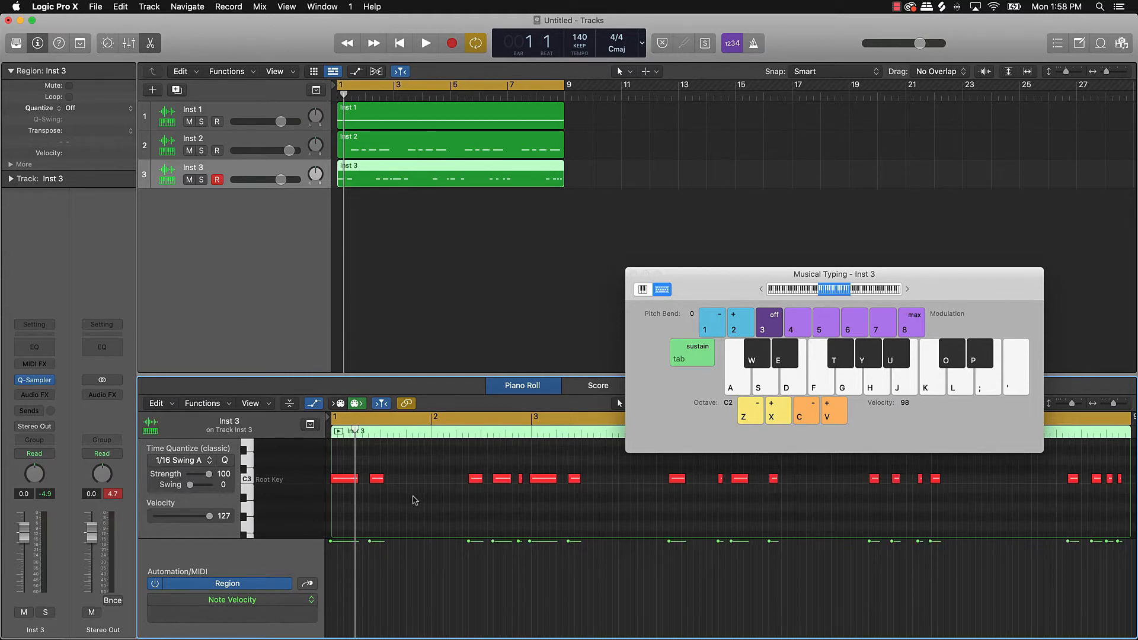
# - During playback, raise the Inst 3 track volume to 6.0 dB, close Musical Typing, and lower the Inst 1 volume slightly
pyautogui.press('space')
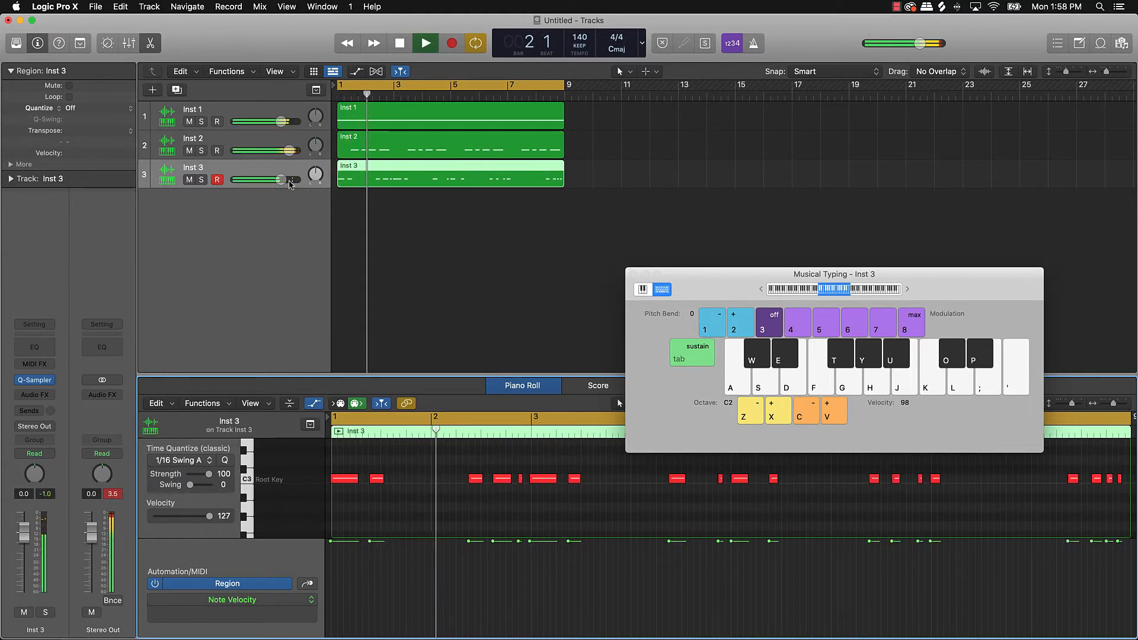
pyautogui.moveTo(281, 180); pyautogui.dragTo(306, 180)
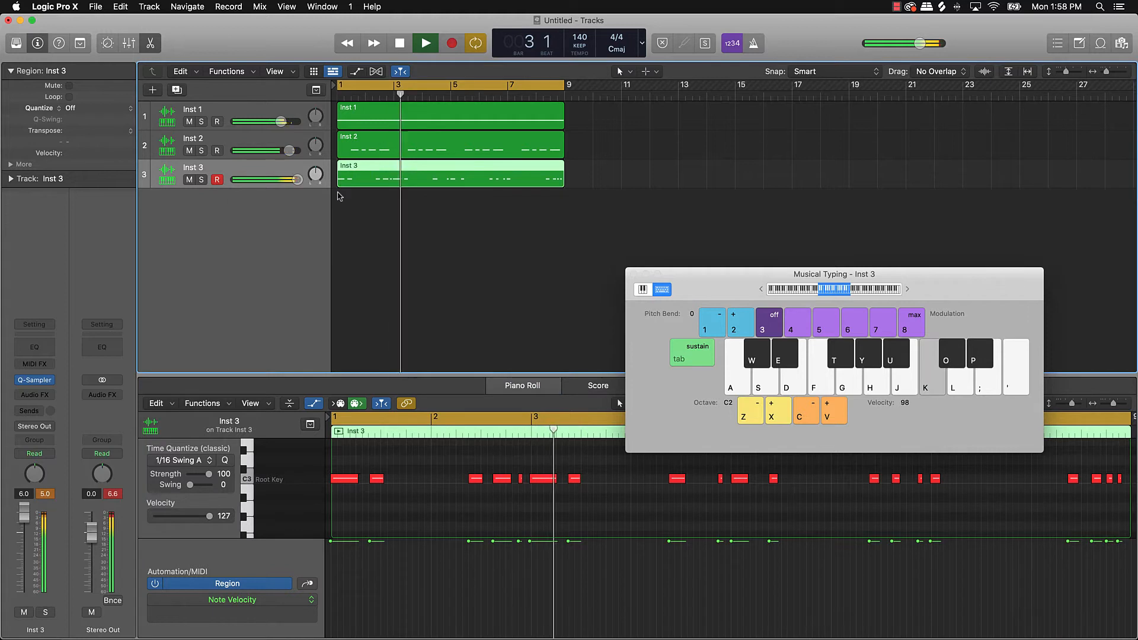
pyautogui.click(633, 274)
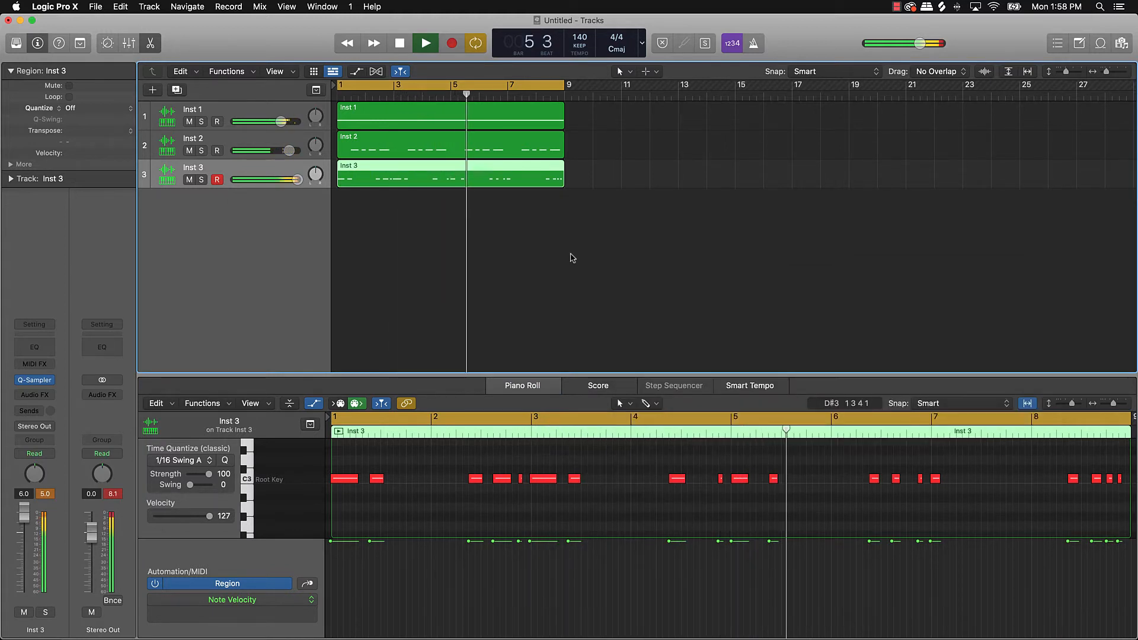
pyautogui.moveTo(281, 121); pyautogui.dragTo(276, 122)
pyautogui.moveTo(276, 122); pyautogui.dragTo(278, 121)
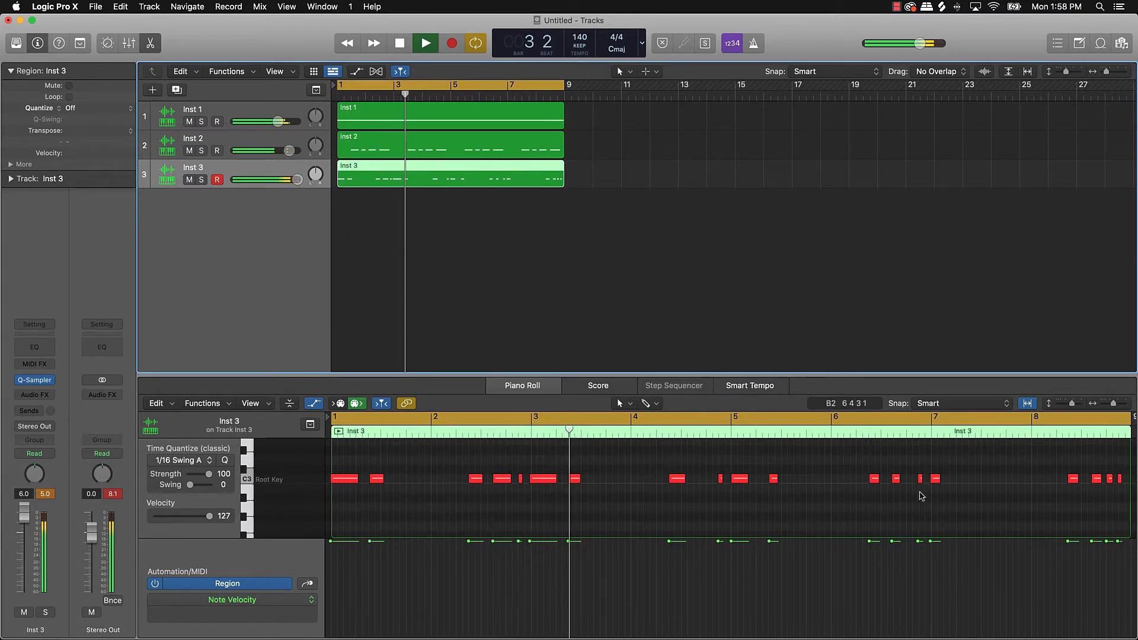
# - Listen to the kick pattern through to the region's end, replay the opening of bar 1, and stop playback
pyautogui.hscroll(2, 1044, 513)
pyautogui.hscroll(3, 1008, 513)
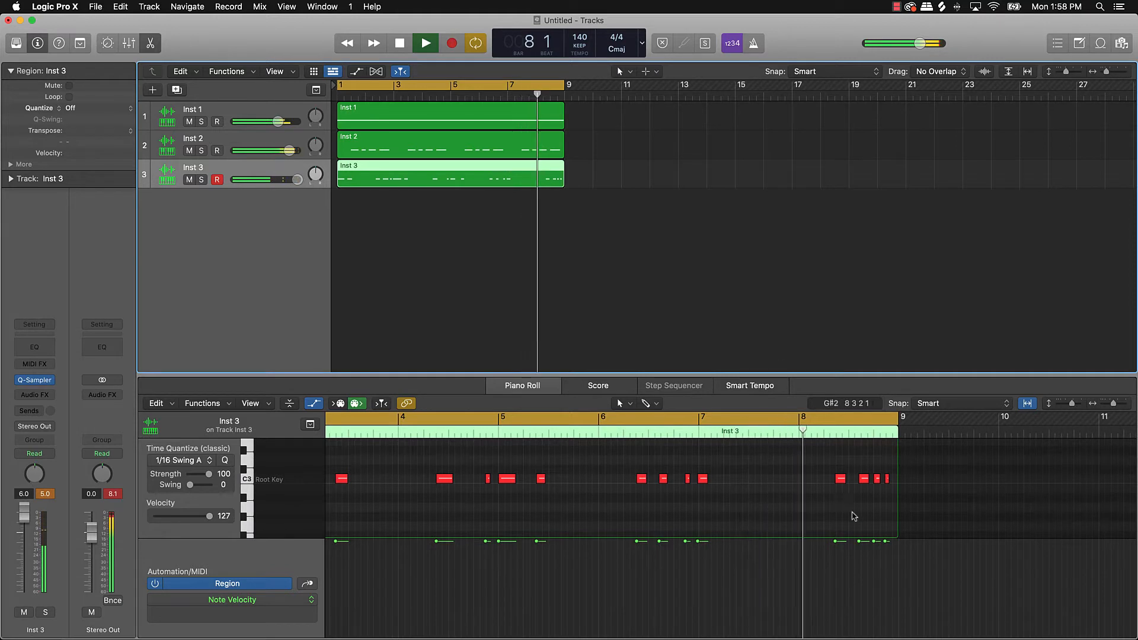
pyautogui.press('space')
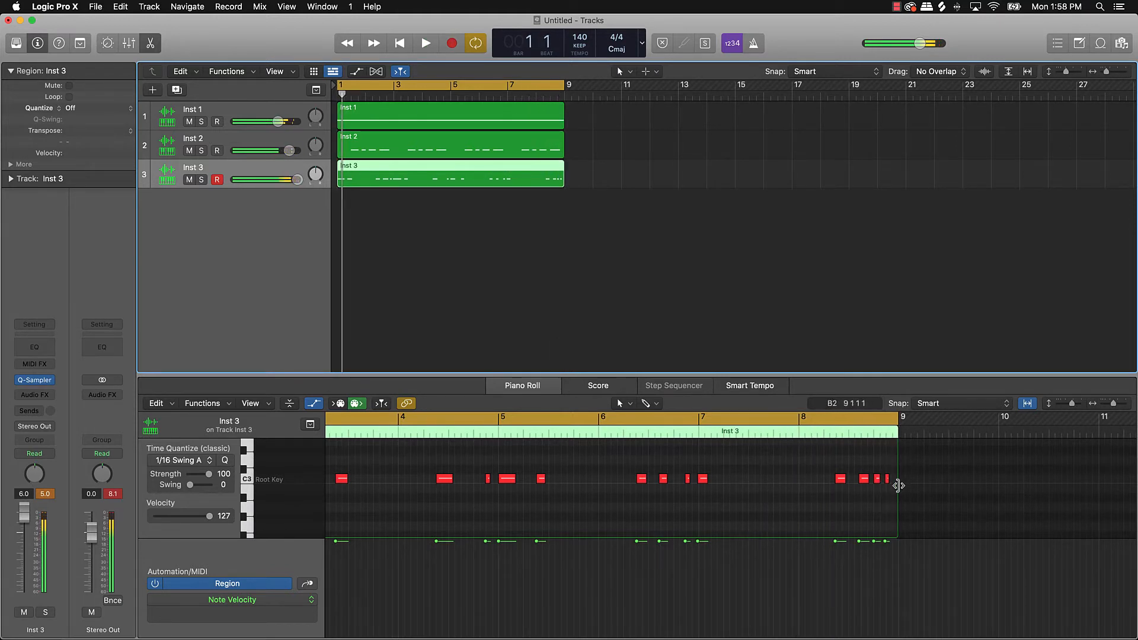
pyautogui.press('space')
pyautogui.press('space')
pyautogui.press('space')
pyautogui.press('space')
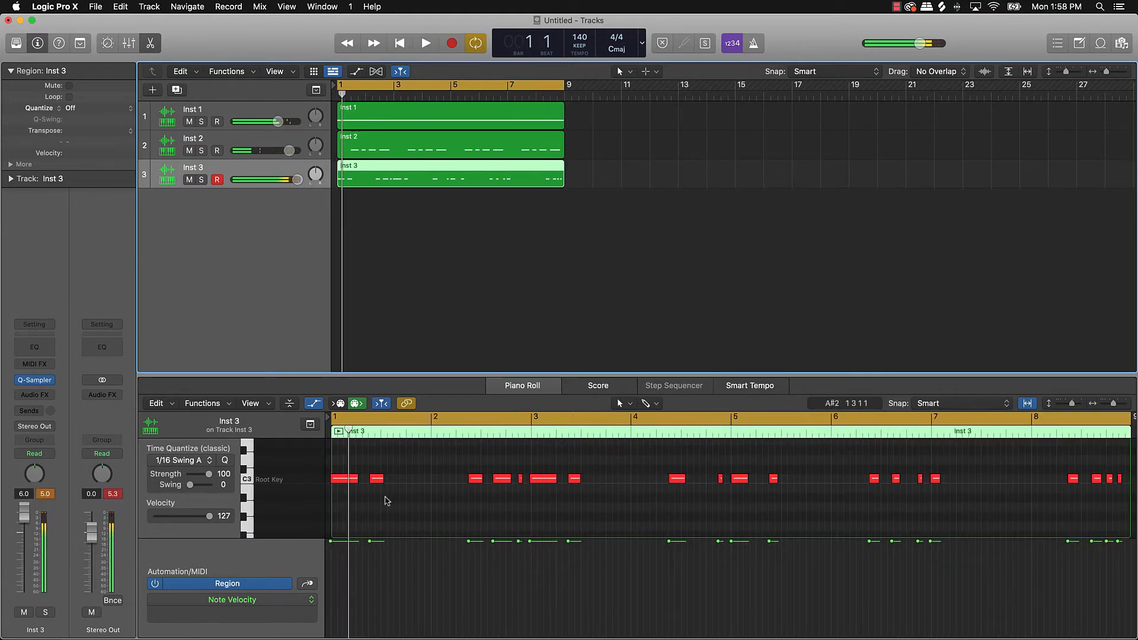
# - Quantize the first kick note in bar 1 to 1/8 Swing A and play the beat from the start
pyautogui.moveTo(361, 501); pyautogui.dragTo(279, 474)
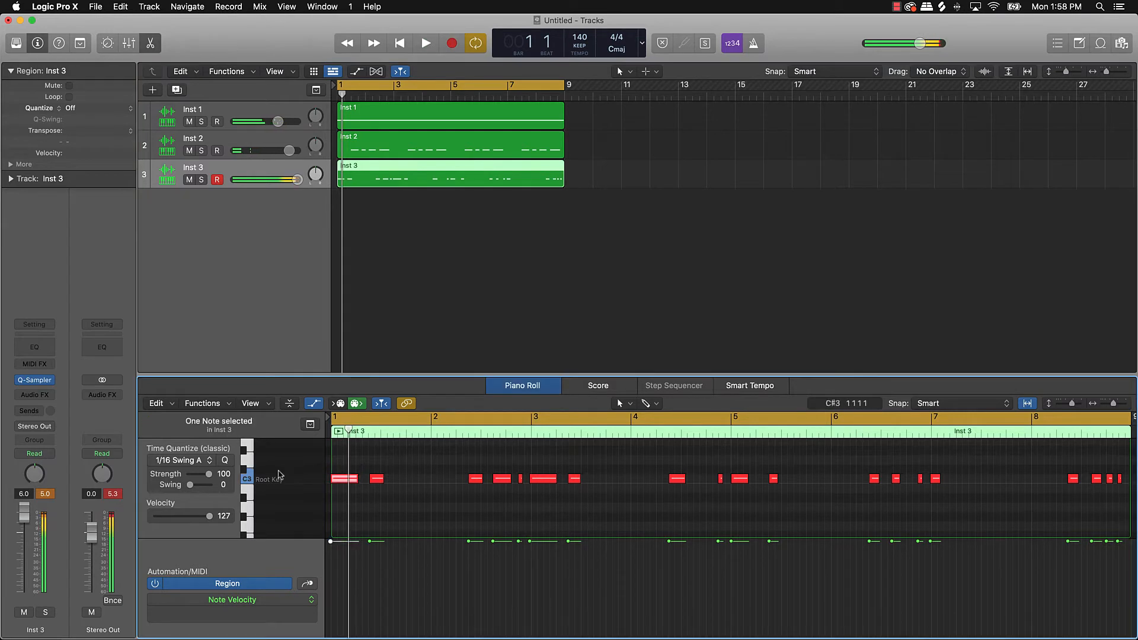
pyautogui.click(199, 460)
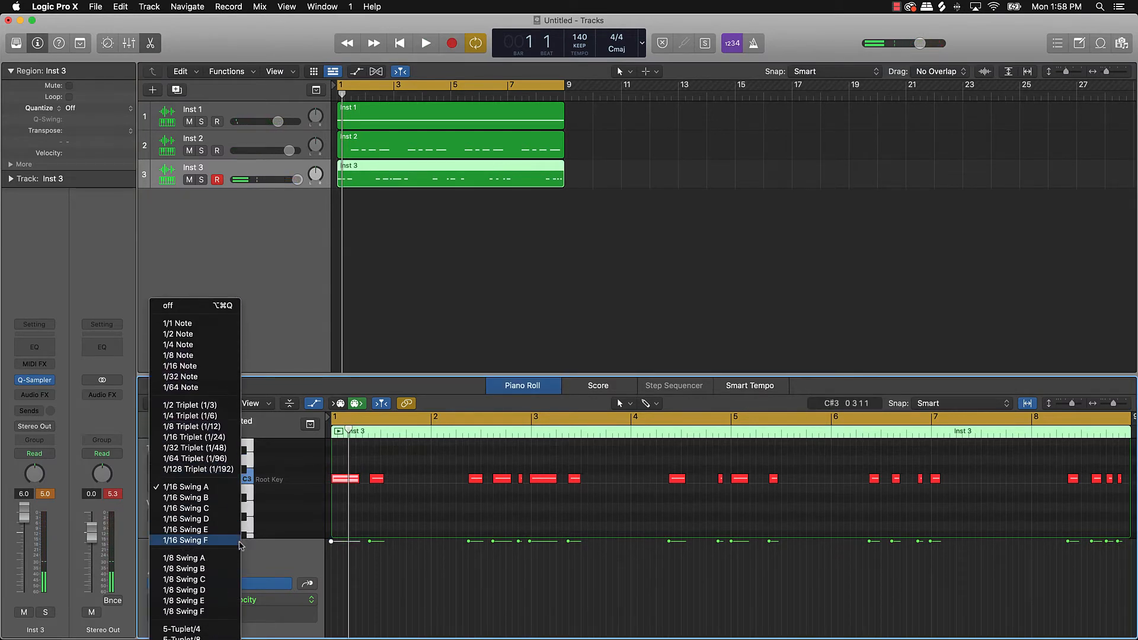
pyautogui.click(202, 559)
pyautogui.press('space')
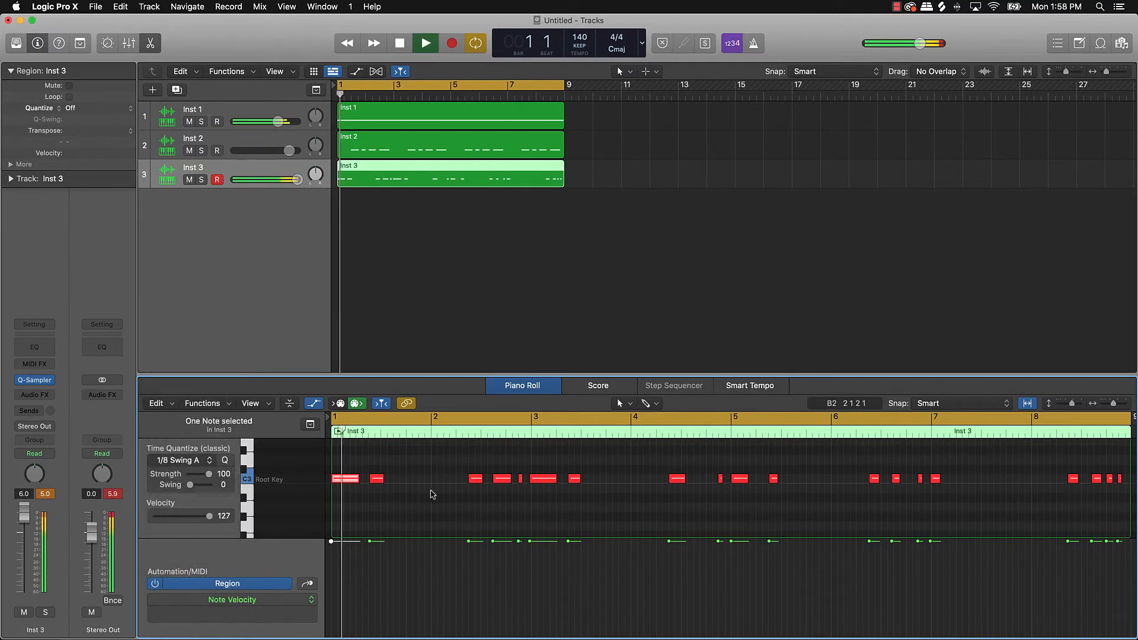
pyautogui.hscroll(10, 617, 495)
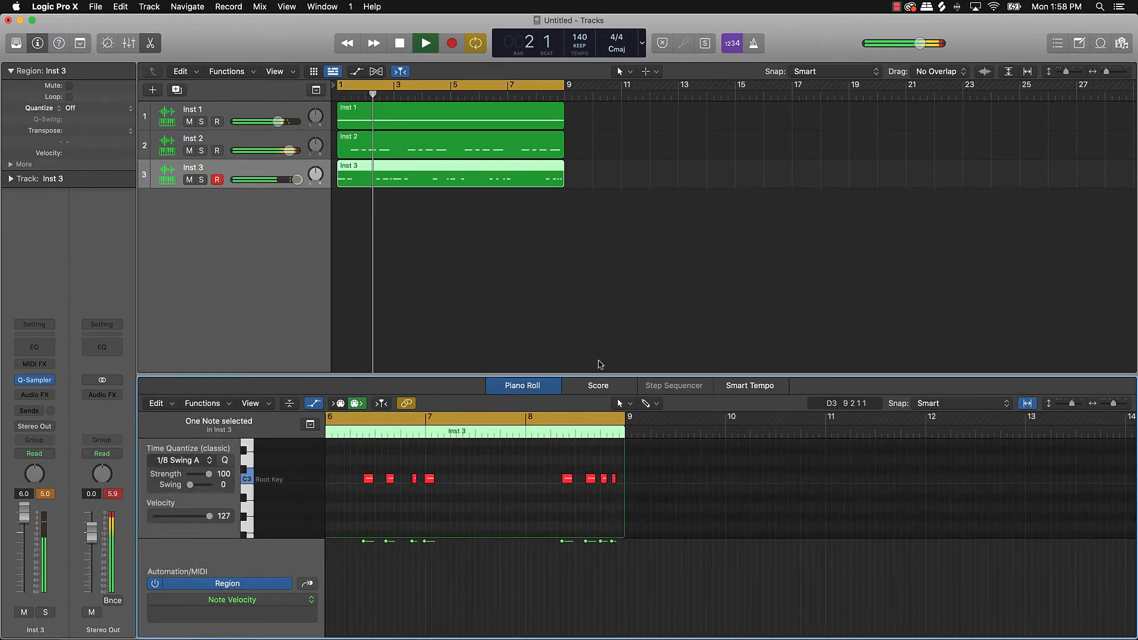
# - Select the last four kick notes in bar 8, listen to the beat from bar 1, and stop playback
pyautogui.moveTo(622, 457); pyautogui.dragTo(561, 485)
pyautogui.hscroll(-10, 700, 524)
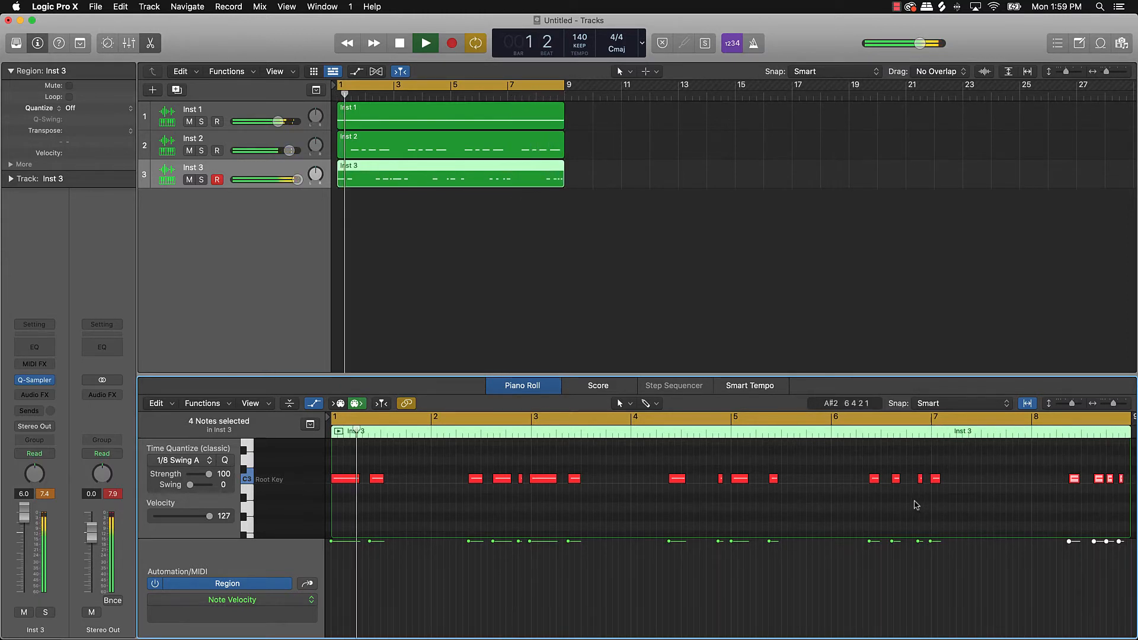
pyautogui.click(581, 279)
pyautogui.press('space')
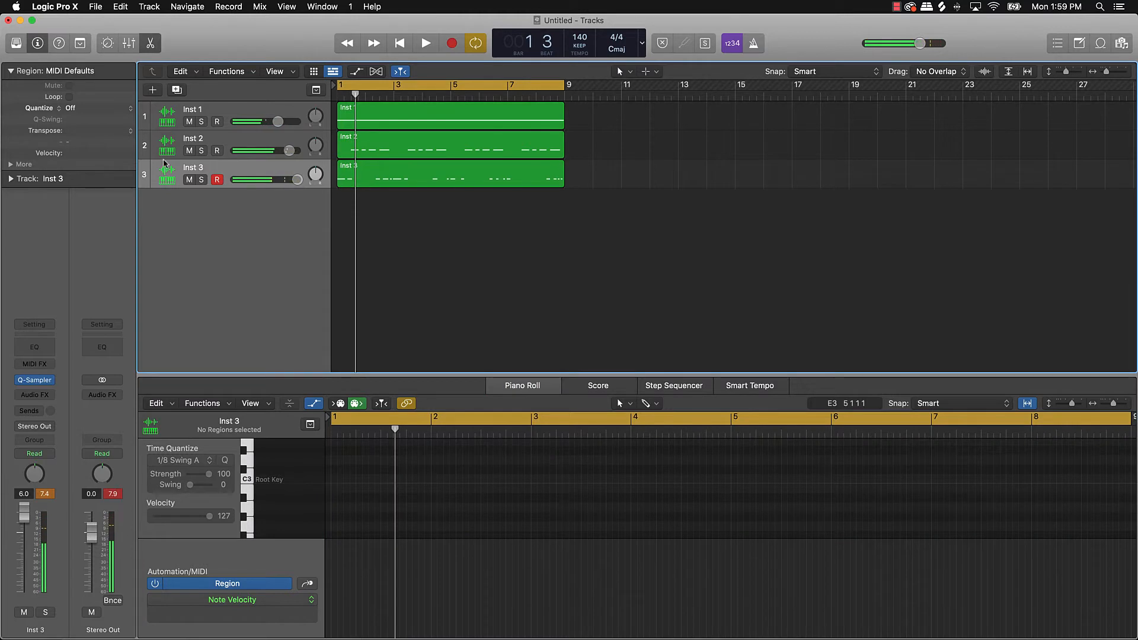
# - Rename the Inst 3 track Kick and the Inst 2 track Snare, and move the Kick track above Snare
pyautogui.doubleClick(185, 168)
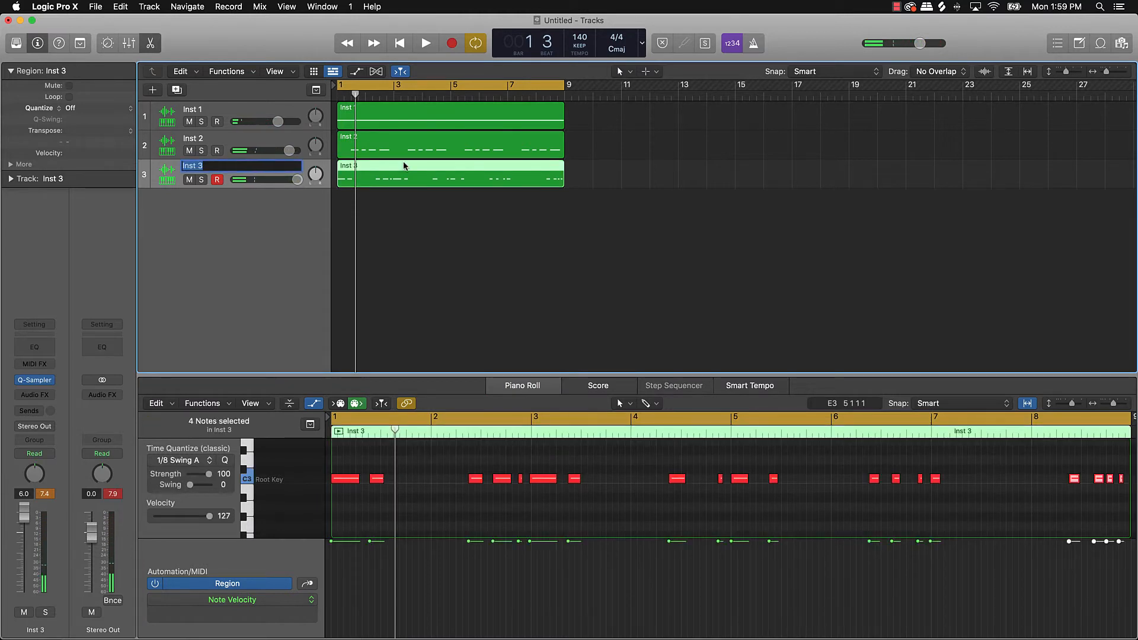
pyautogui.write('Kick')
pyautogui.press('Return')
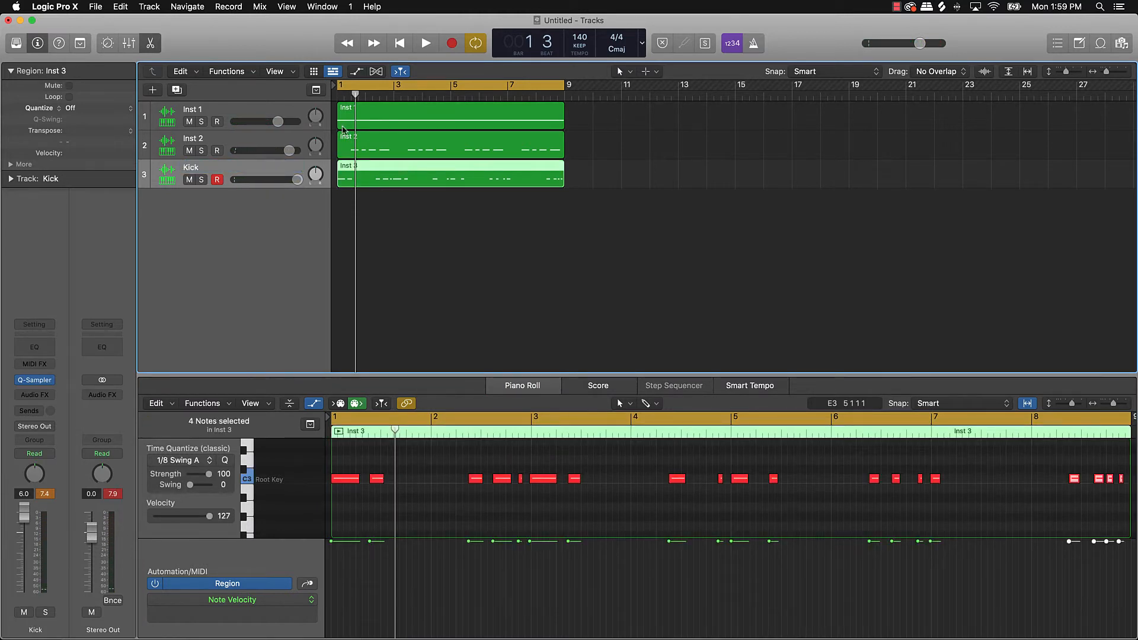
pyautogui.doubleClick(195, 137)
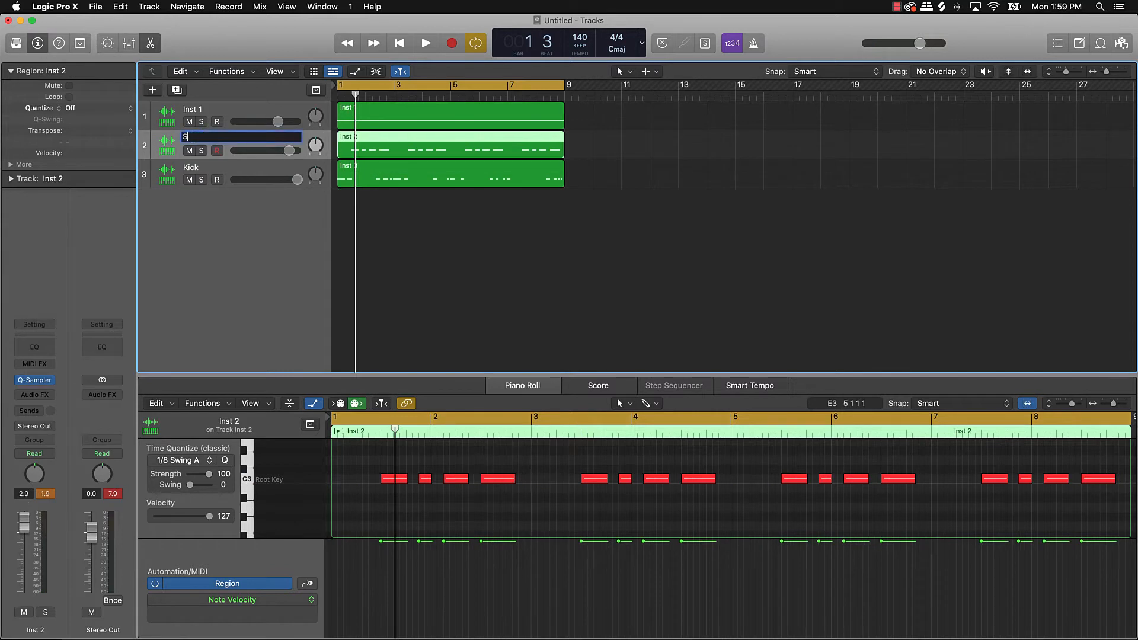
pyautogui.write('Snare')
pyautogui.press('Return')
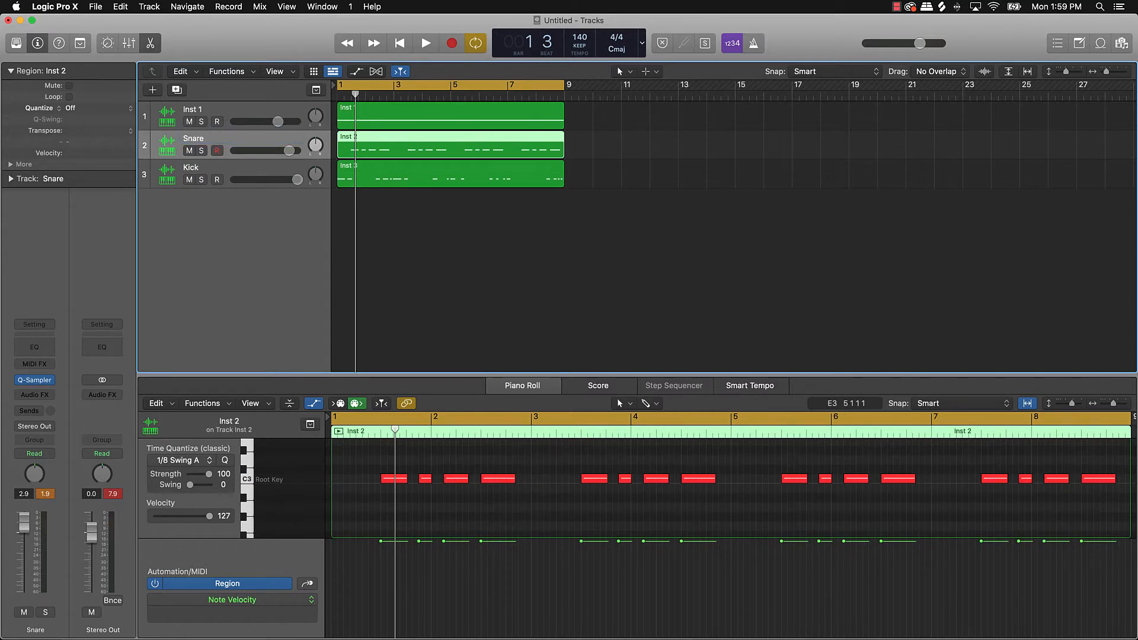
pyautogui.moveTo(161, 160); pyautogui.dragTo(179, 136)
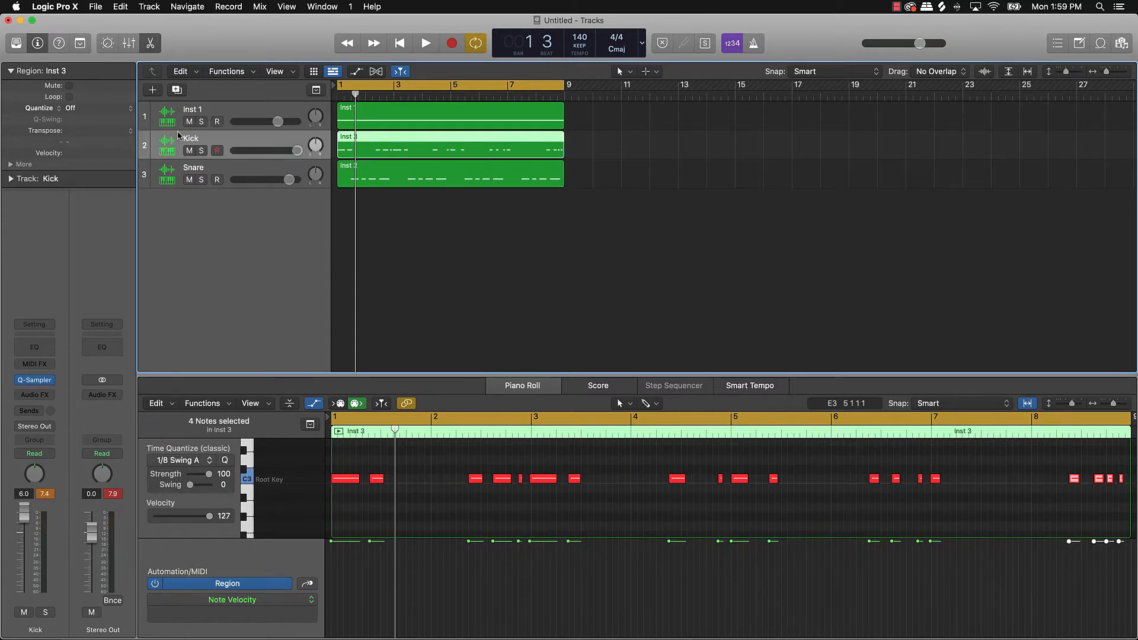
# - Rename the Inst 1 track Sample and name all three regions after their tracks
pyautogui.doubleClick(188, 108)
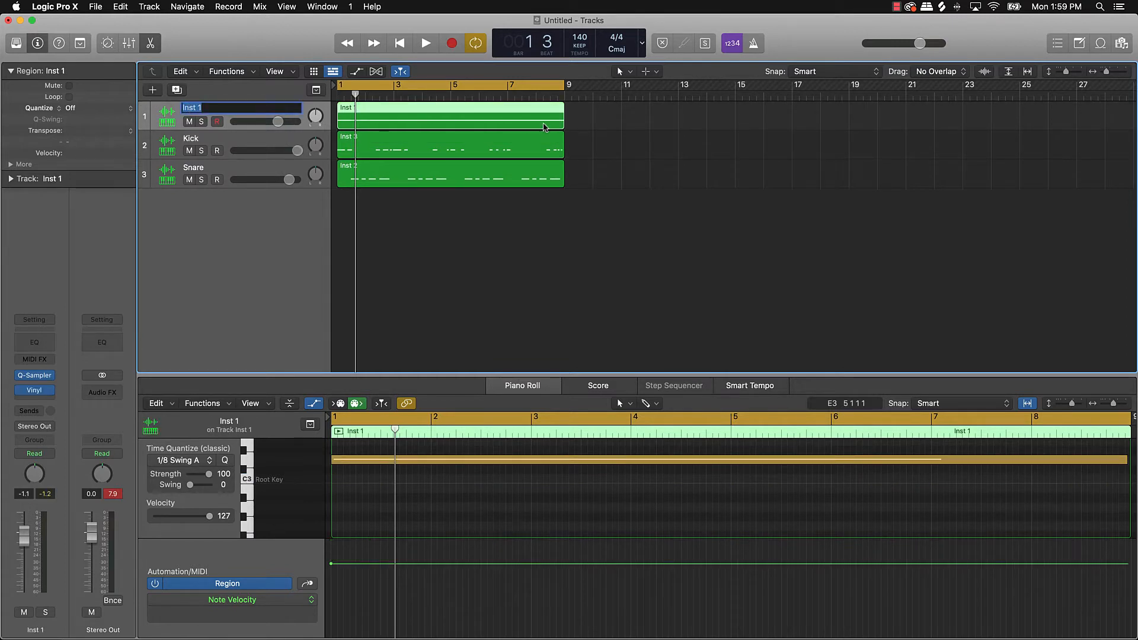
pyautogui.write('Sample')
pyautogui.press('Return')
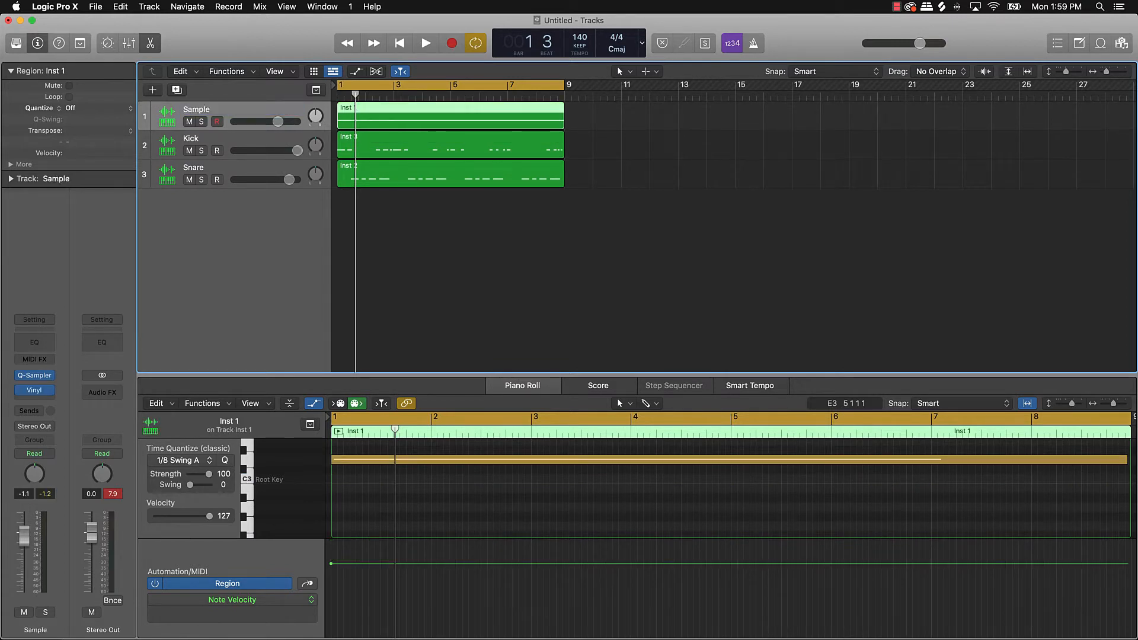
pyautogui.click(615, 274)
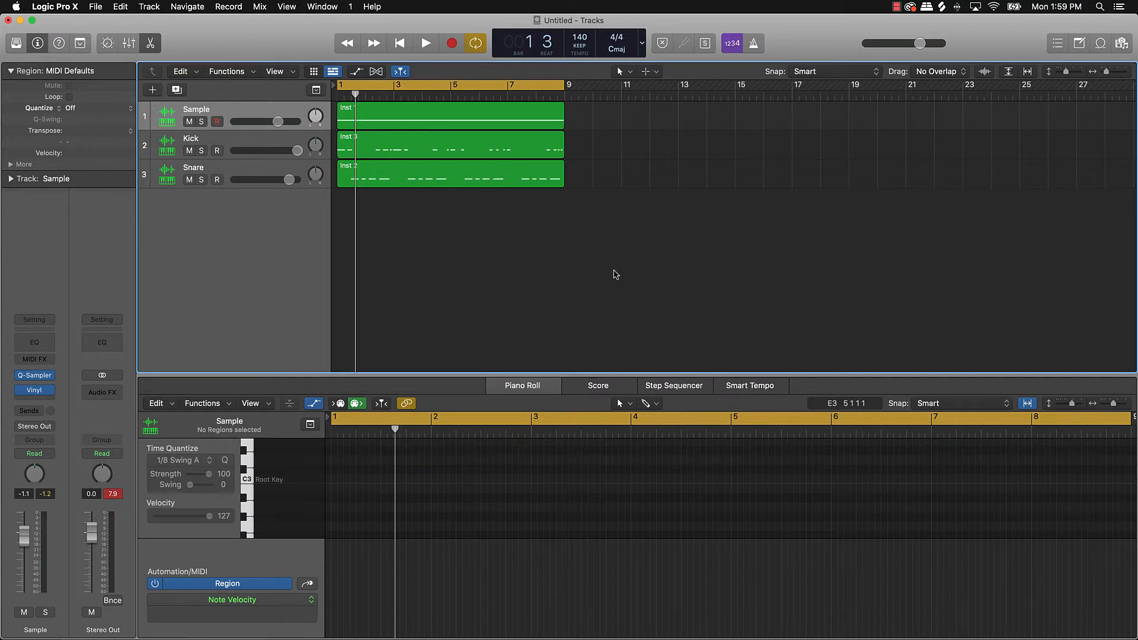
pyautogui.press('super+a')
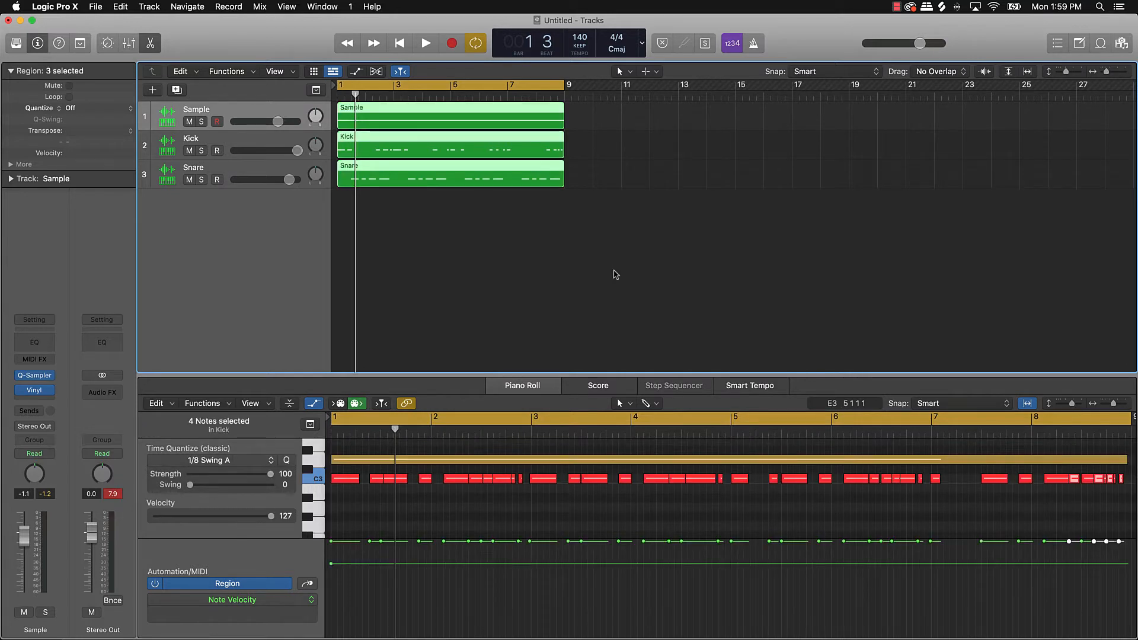
pyautogui.click(529, 292)
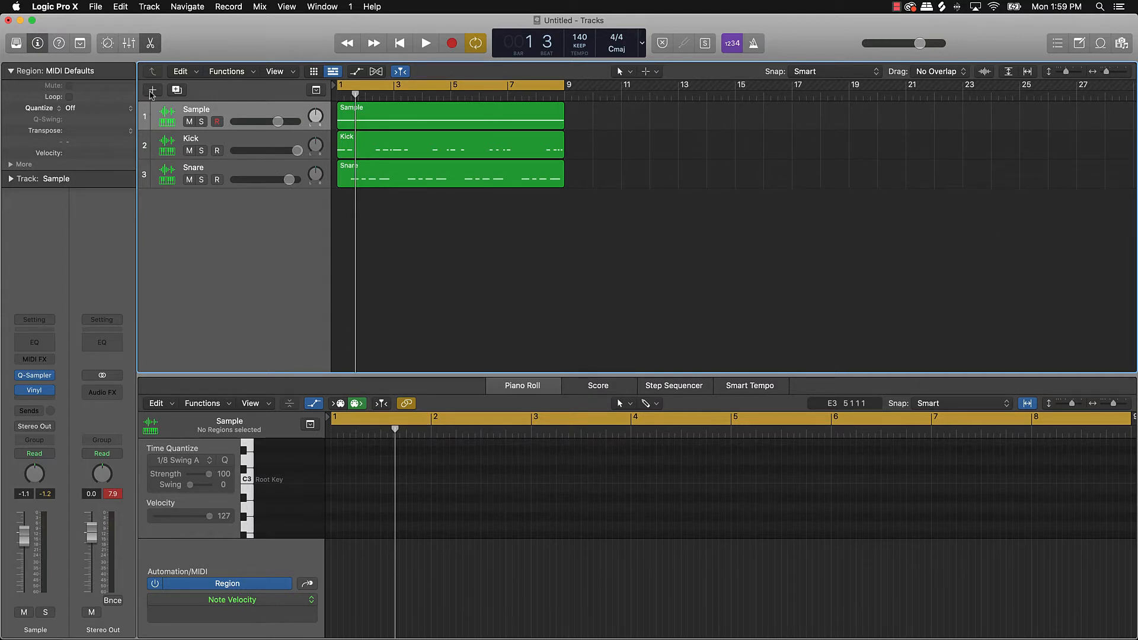
# - Create a new software instrument track and load an empty Quick Sampler on it
pyautogui.click(152, 90)
pyautogui.click(750, 209)
pyautogui.moveTo(233, 154); pyautogui.dragTo(243, 253)
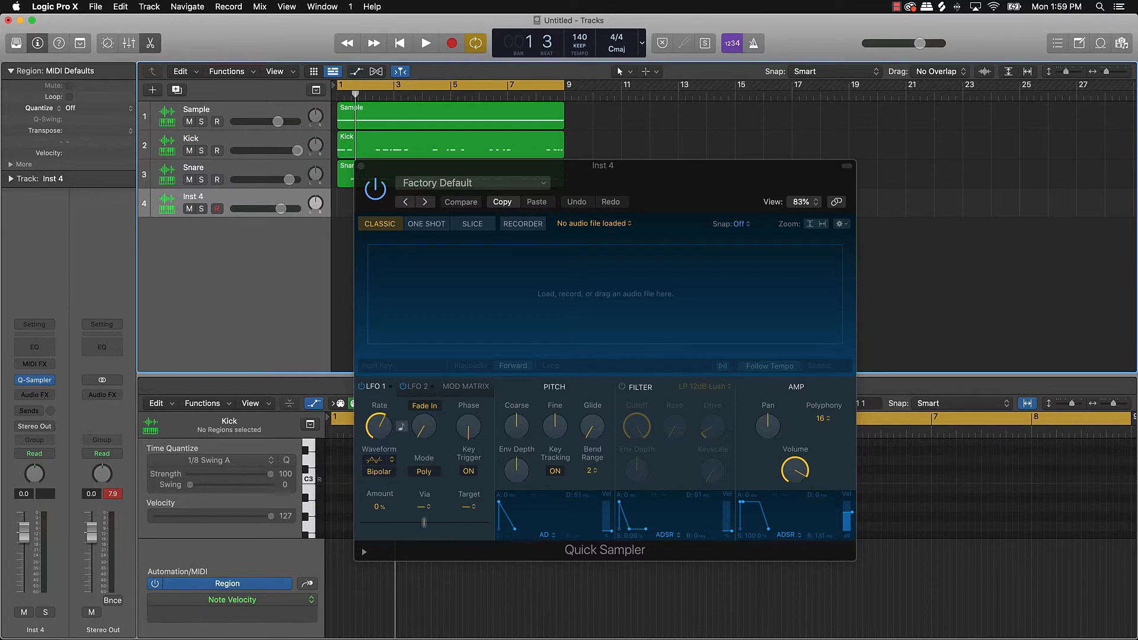
# - Switch to Splice, open the Soulful Trap 2 pack, and filter its samples by the hats tag
pyautogui.press('super+Tab')
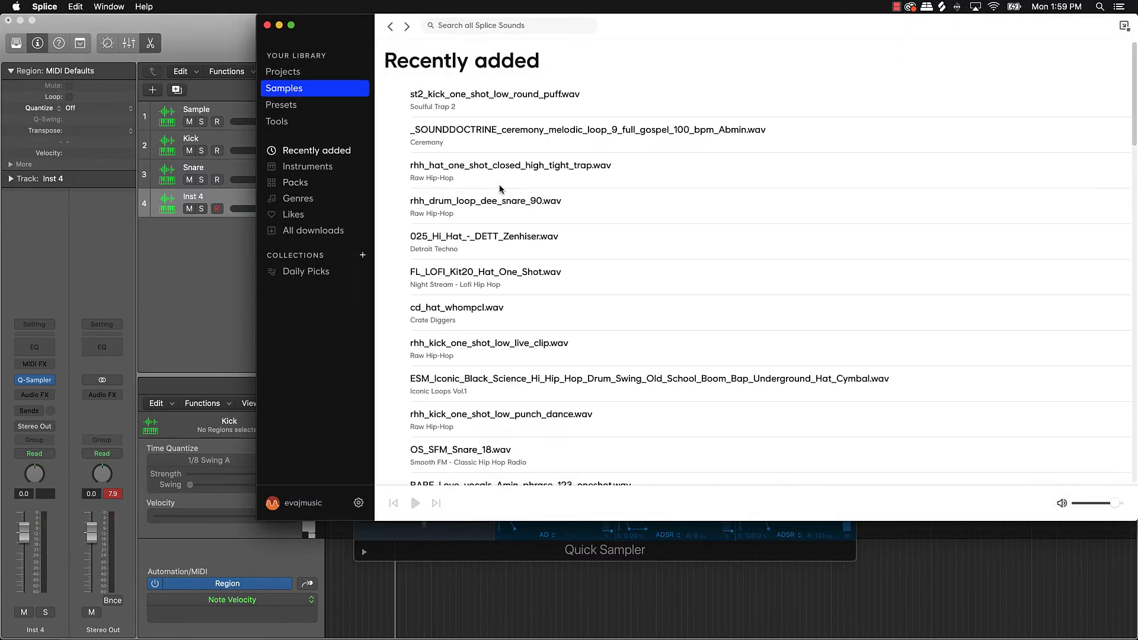
pyautogui.click(441, 108)
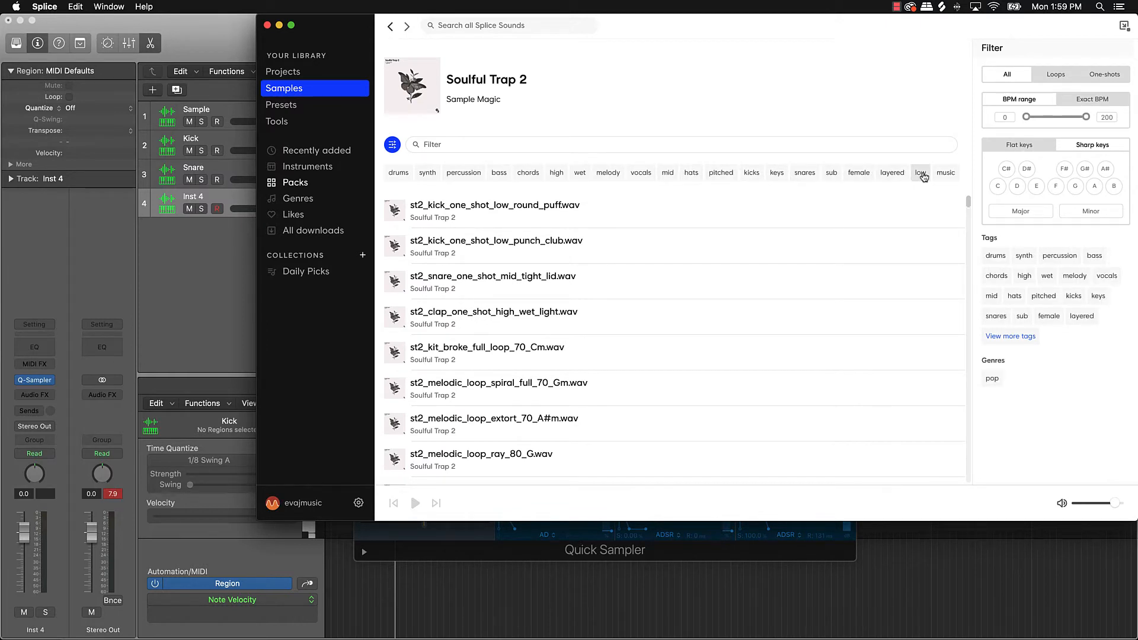
pyautogui.click(691, 179)
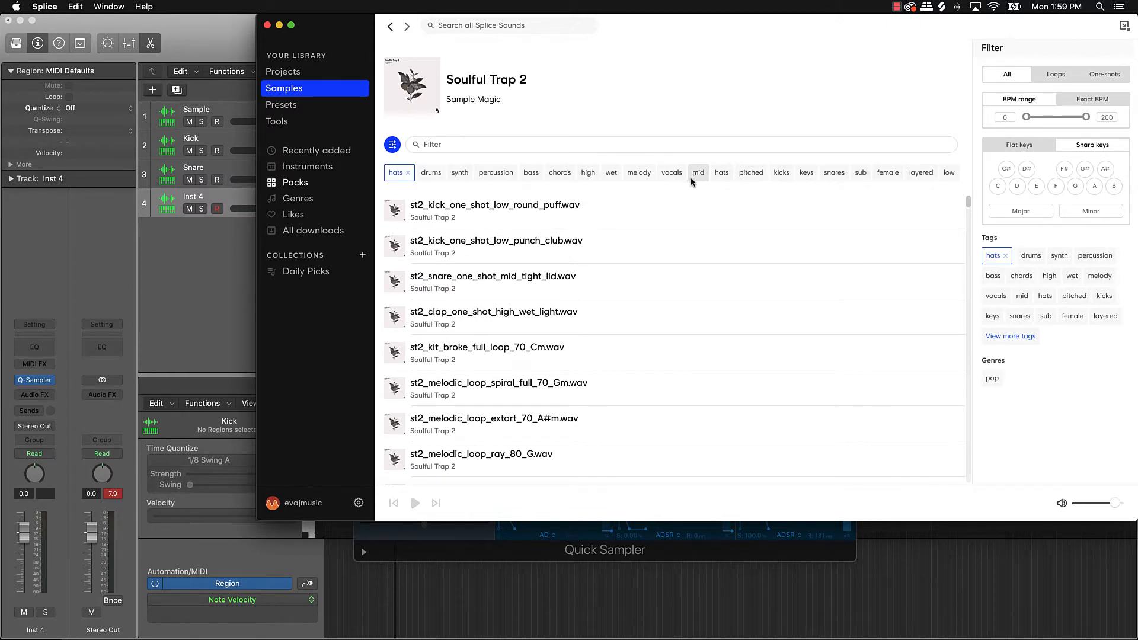
# - Audition the first hat samples and download st2_drum_loop_tread_hat_80.wav for 1 credit
pyautogui.click(395, 215)
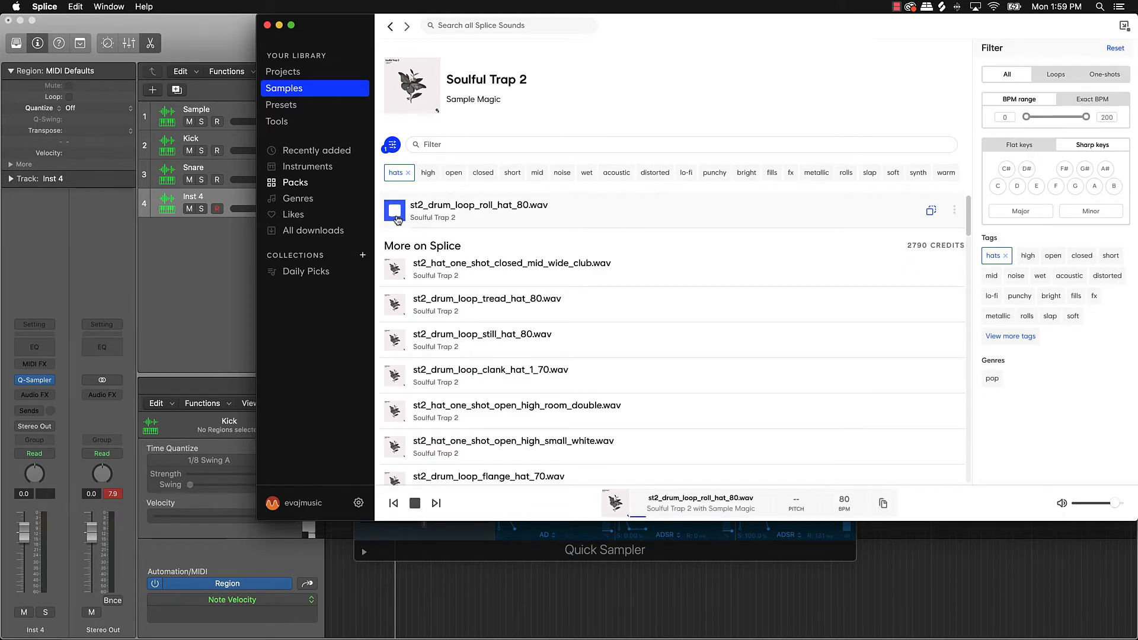
pyautogui.click(399, 268)
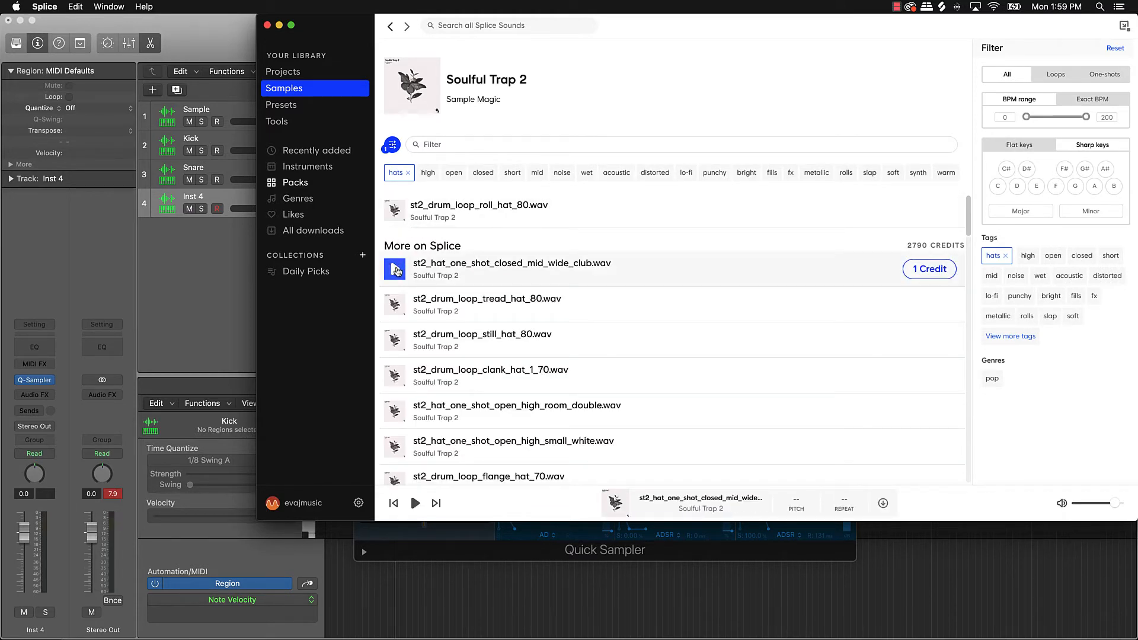
pyautogui.click(394, 305)
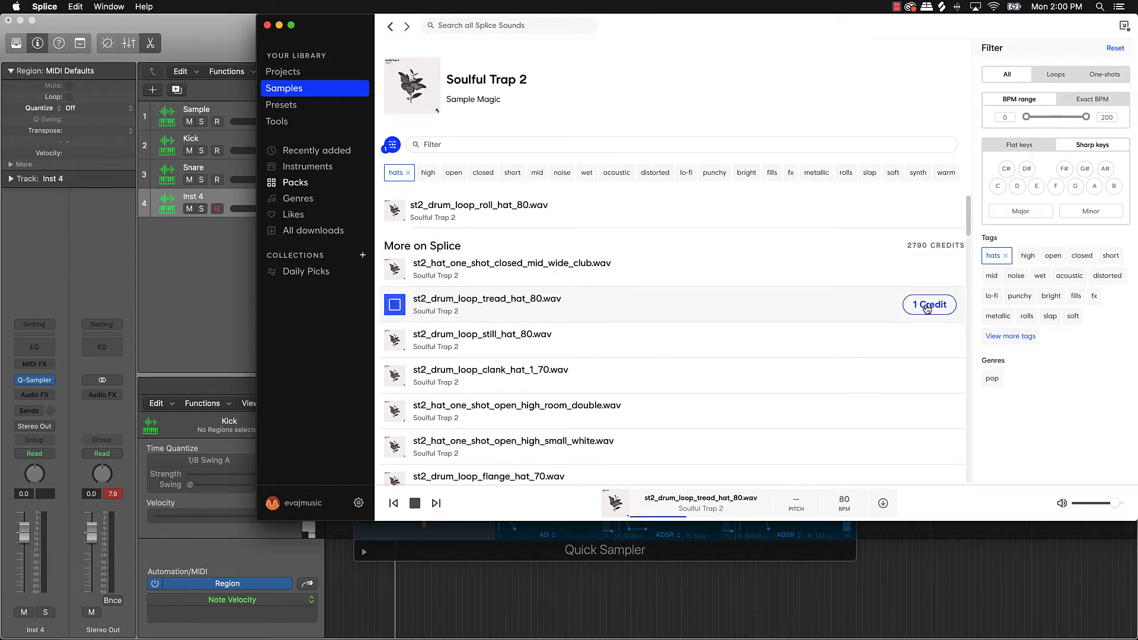
pyautogui.click(928, 306)
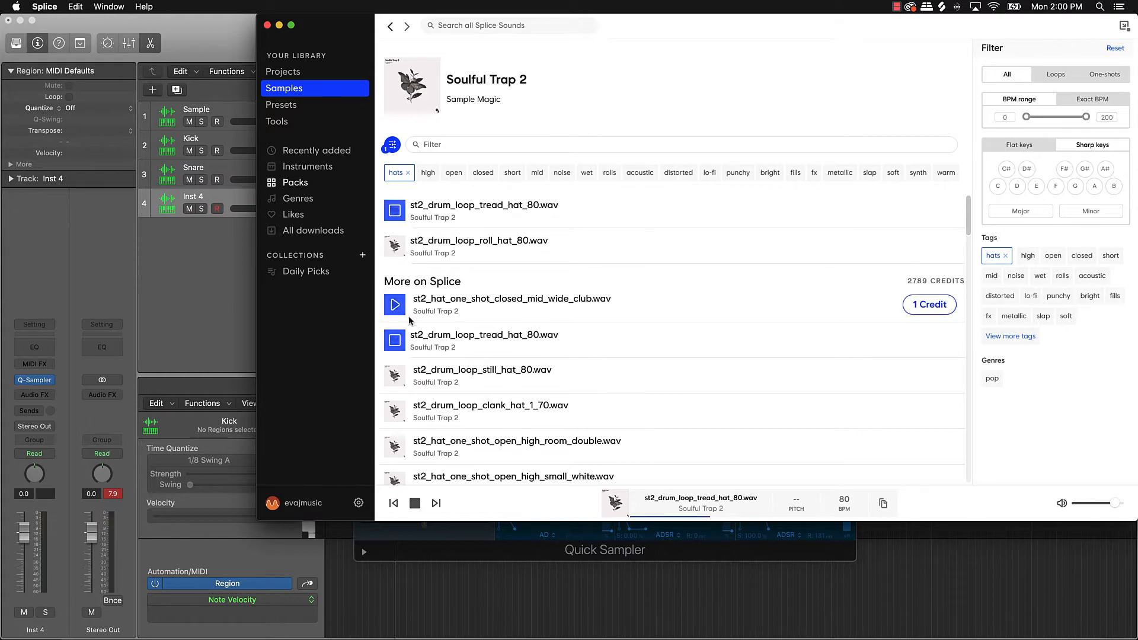
# - Load st2_drum_loop_tread_hat_80.wav into the Inst 4 Quick Sampler, trim it to the first hit with Sample End at 0.172 s, and close the plug-in
pyautogui.moveTo(630, 23); pyautogui.dragTo(938, 7)
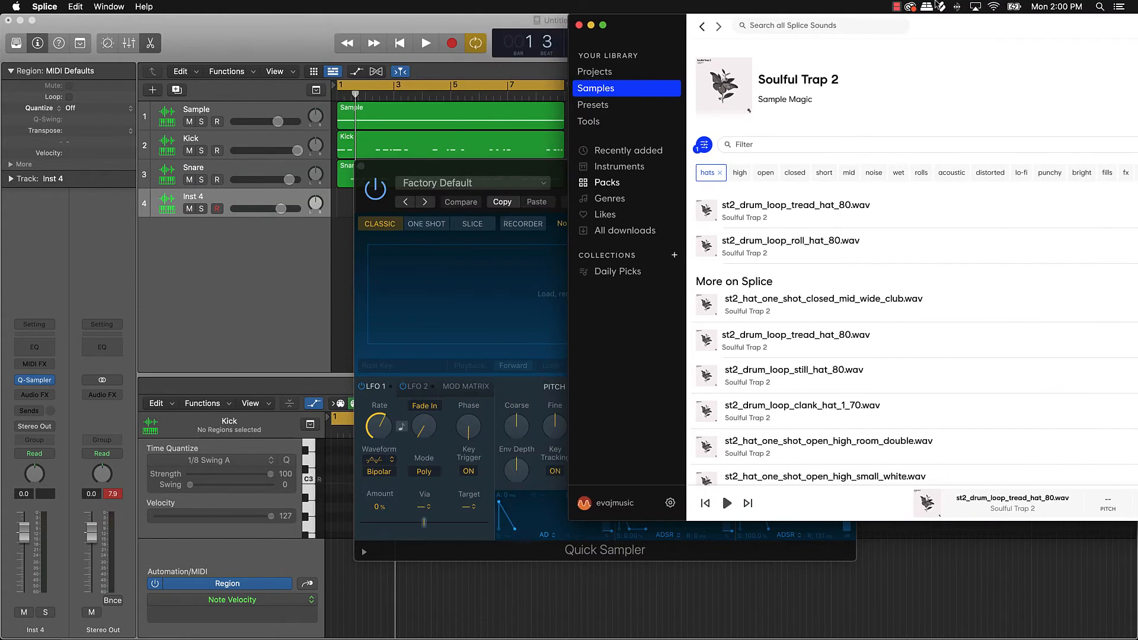
pyautogui.moveTo(709, 210); pyautogui.dragTo(514, 263)
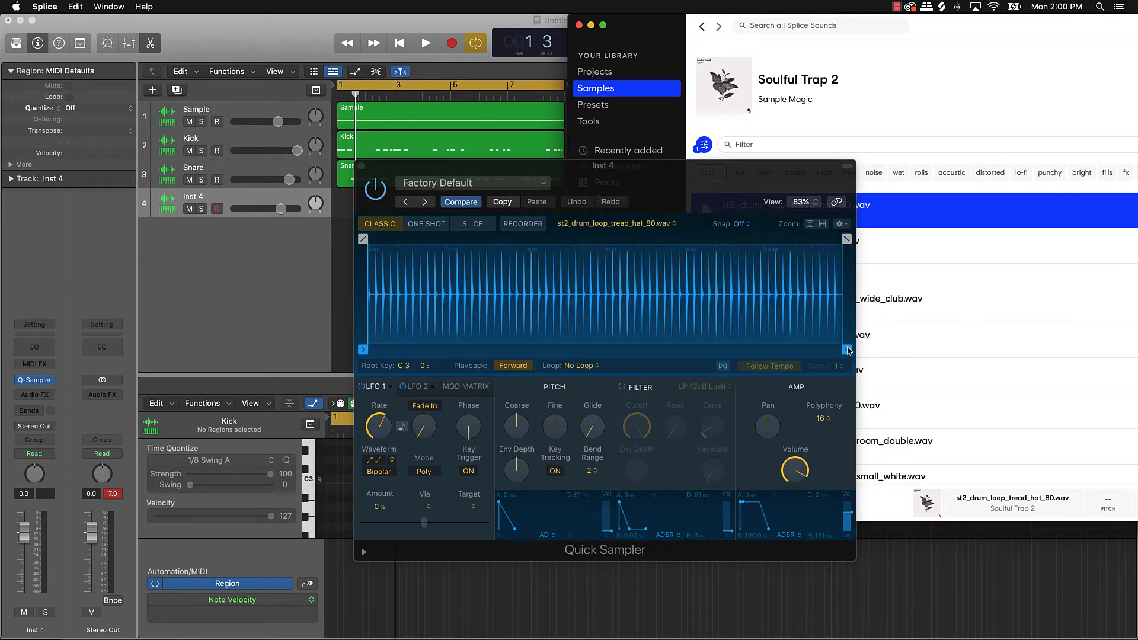
pyautogui.moveTo(848, 350)
pyautogui.mouseDown()
pyautogui.moveTo(382, 350)
pyautogui.moveTo(381, 388)
pyautogui.mouseUp()
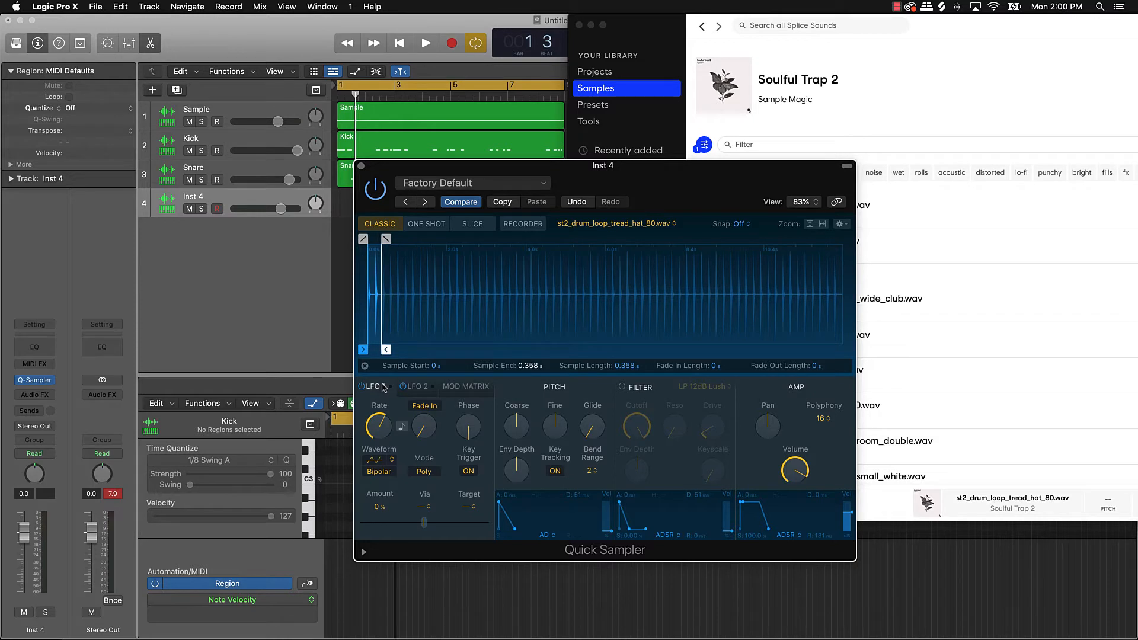
pyautogui.scroll(5, 470, 321)
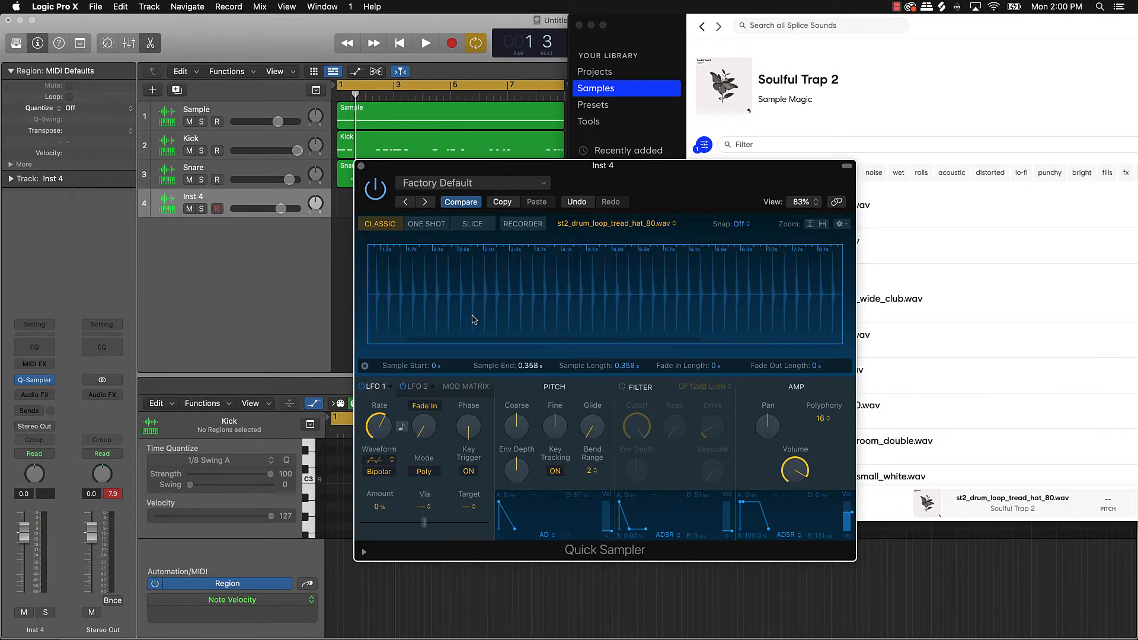
pyautogui.hscroll(-5, 473, 318)
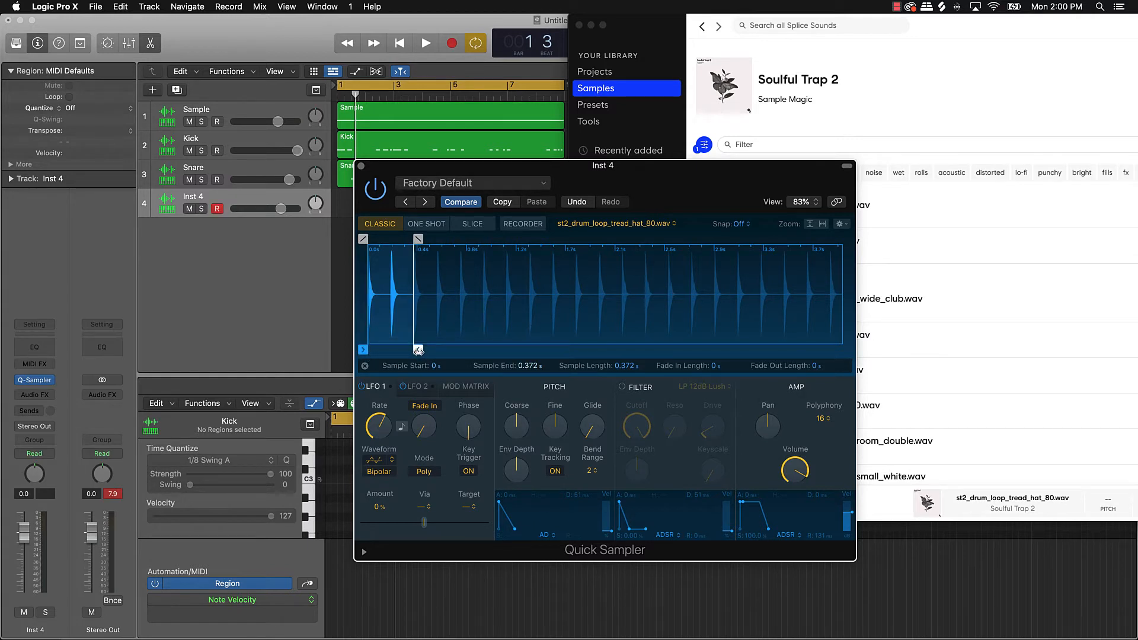
pyautogui.moveTo(419, 350); pyautogui.dragTo(393, 350)
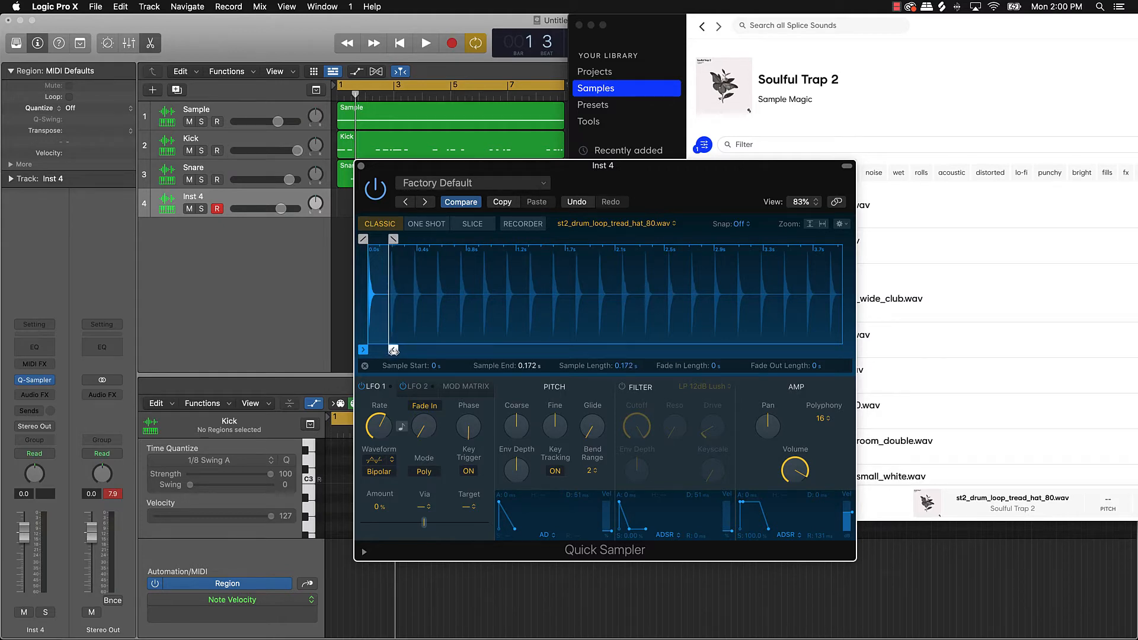
pyautogui.click(360, 167)
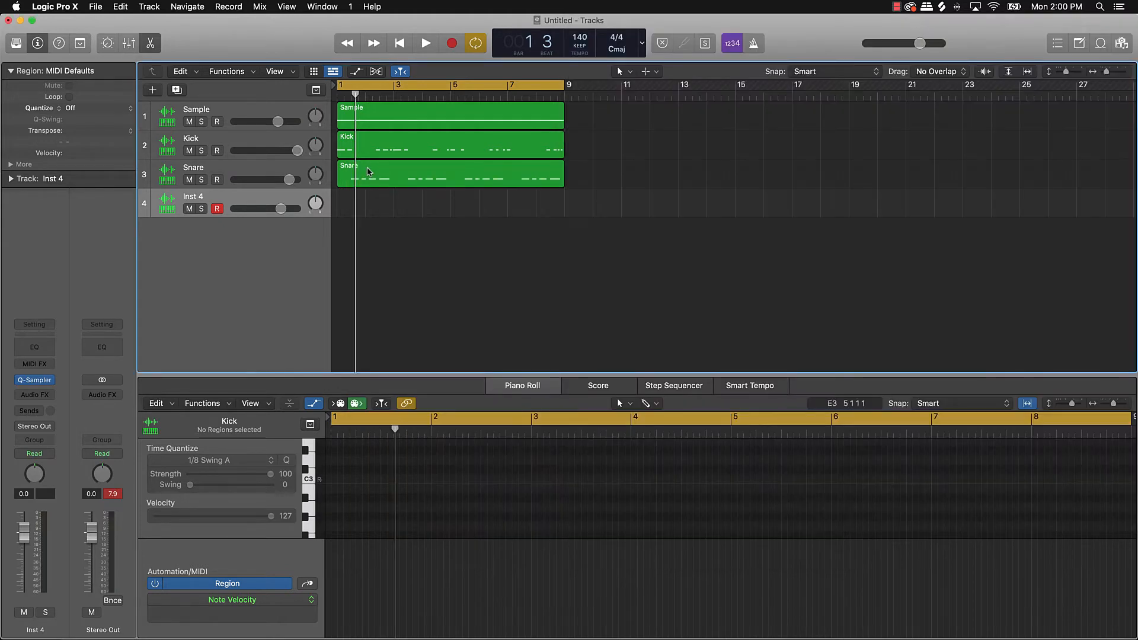
# - Open Musical Typing for Inst 4 and test the trimmed hi-hat on C3
pyautogui.press('super+k')
pyautogui.press('k')
pyautogui.press('k')
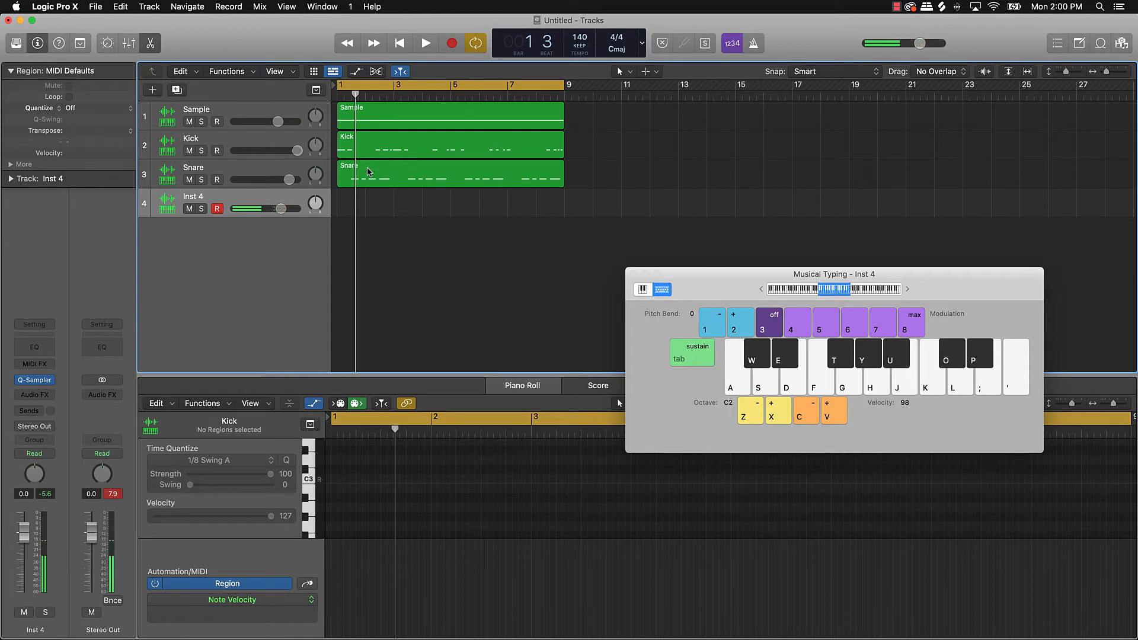
# - Record C3 hi-hats on Inst 4 from bar 1 to bar 7, playing eighth notes and doubling to sixteenths from bar 5, and stop recording
pyautogui.press('r')
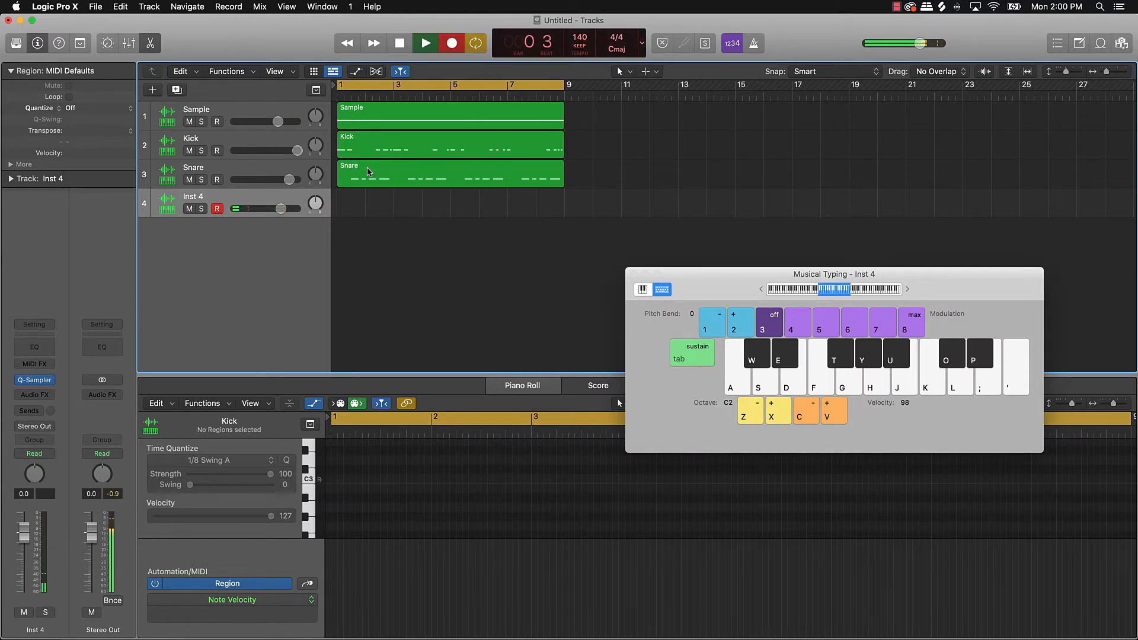
pyautogui.press('k')
pyautogui.press('k')
pyautogui.press('k')
pyautogui.press('k')
pyautogui.press('k')
pyautogui.press('k')
pyautogui.press('k')
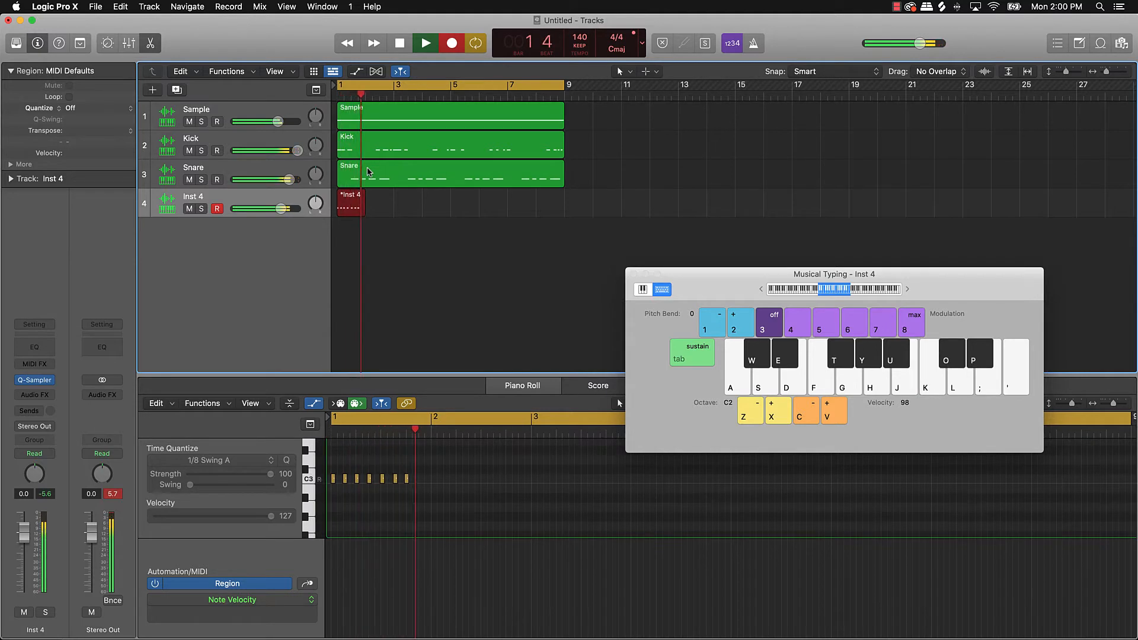
pyautogui.press('k')
pyautogui.press('k')
pyautogui.press('k')
pyautogui.press('k')
pyautogui.press('k')
pyautogui.press('k')
pyautogui.press('k')
pyautogui.press('k')
pyautogui.press('k')
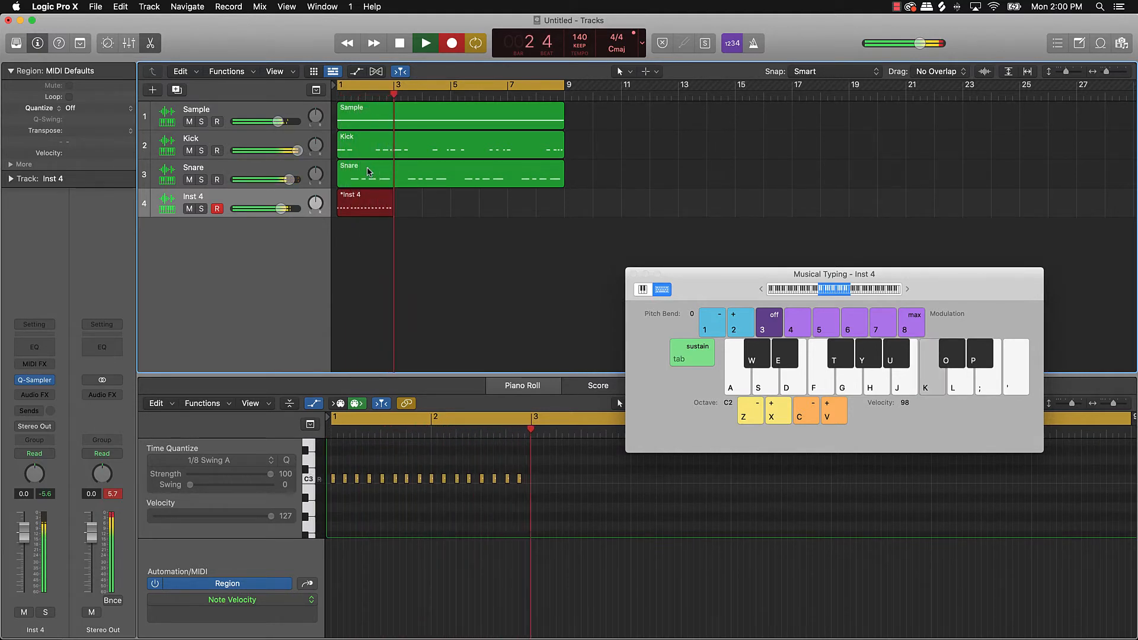
pyautogui.press('k')
pyautogui.press('k')
pyautogui.press('k')
pyautogui.press('k')
pyautogui.press('k')
pyautogui.press('k')
pyautogui.press('k')
pyautogui.press('k')
pyautogui.press('k')
pyautogui.press('k')
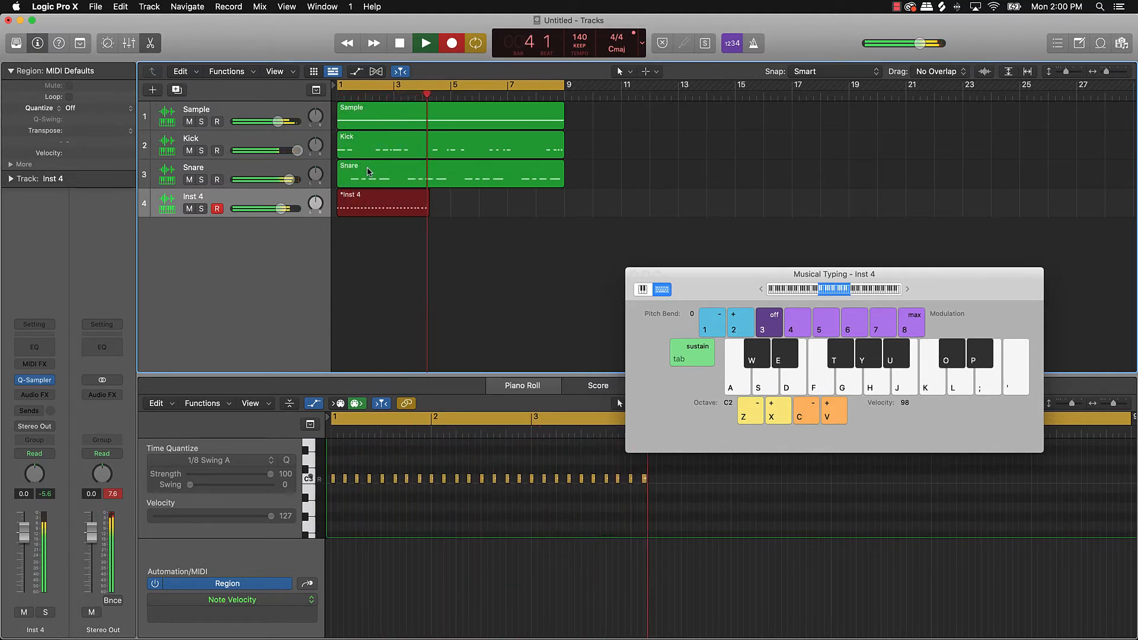
pyautogui.press('k')
pyautogui.press('k')
pyautogui.press('k')
pyautogui.press('k')
pyautogui.press('k')
pyautogui.press('k')
pyautogui.press('k')
pyautogui.press('k')
pyautogui.press('k')
pyautogui.press('k')
pyautogui.press('k')
pyautogui.press('k')
pyautogui.press('k')
pyautogui.press('k')
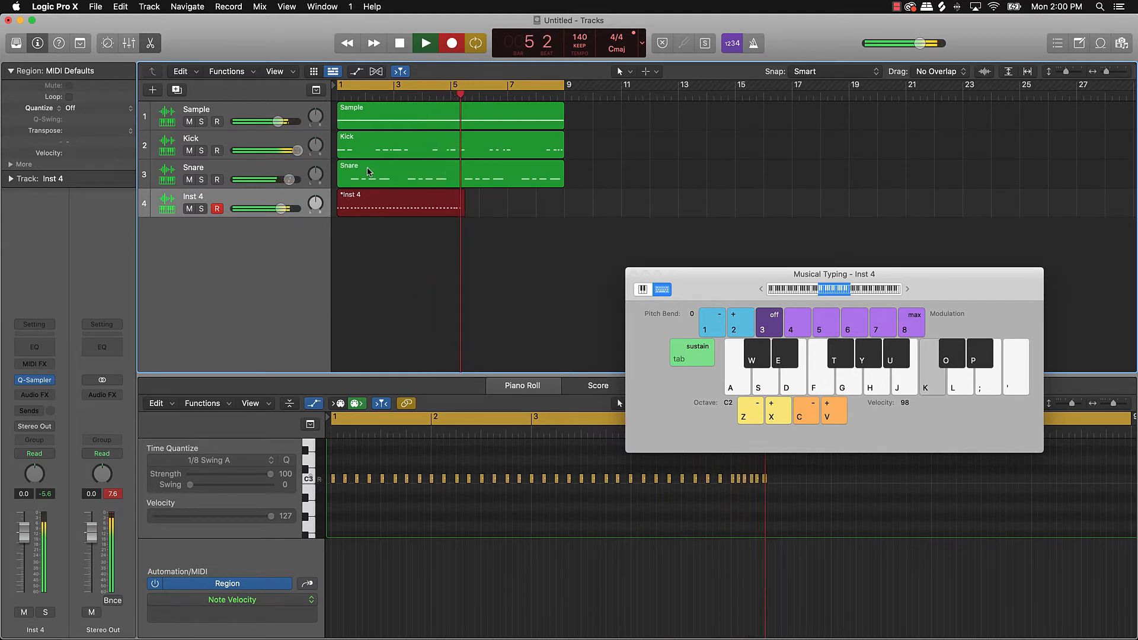
pyautogui.press('k')
pyautogui.press('k')
pyautogui.press('k')
pyautogui.press('k')
pyautogui.press('k')
pyautogui.press('k')
pyautogui.press('k')
pyautogui.press('k')
pyautogui.press('k')
pyautogui.press('k')
pyautogui.press('k')
pyautogui.press('k')
pyautogui.press('k')
pyautogui.press('k')
pyautogui.press('k')
pyautogui.press('k')
pyautogui.press('k')
pyautogui.press('k')
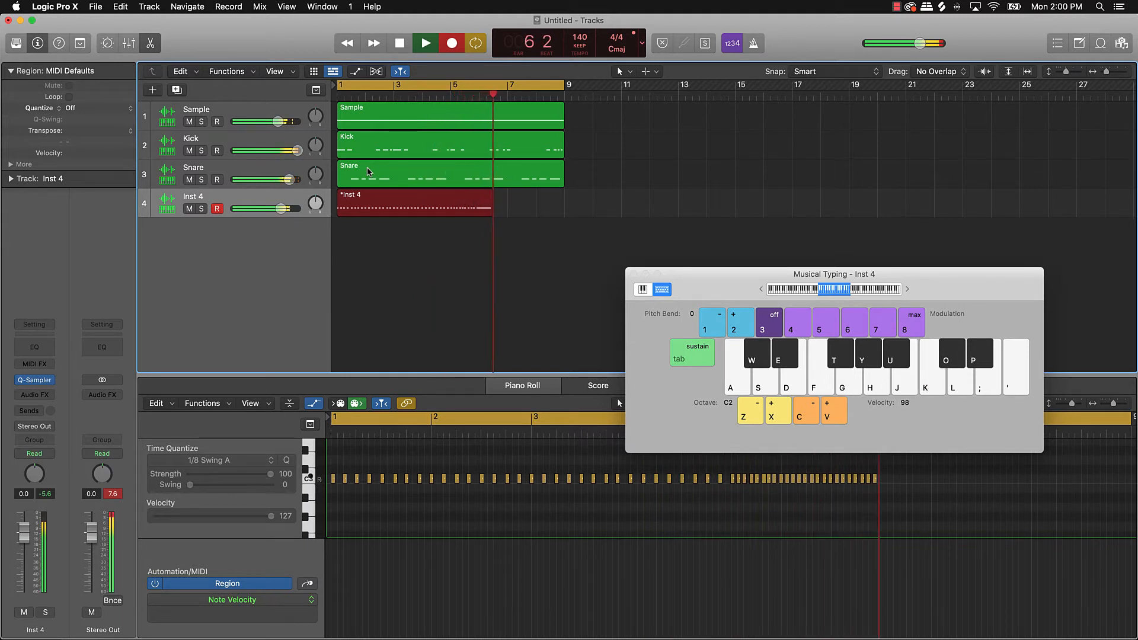
pyautogui.press('k')
pyautogui.press('k')
pyautogui.press('k')
pyautogui.press('k')
pyautogui.press('k')
pyautogui.press('k')
pyautogui.press('space')
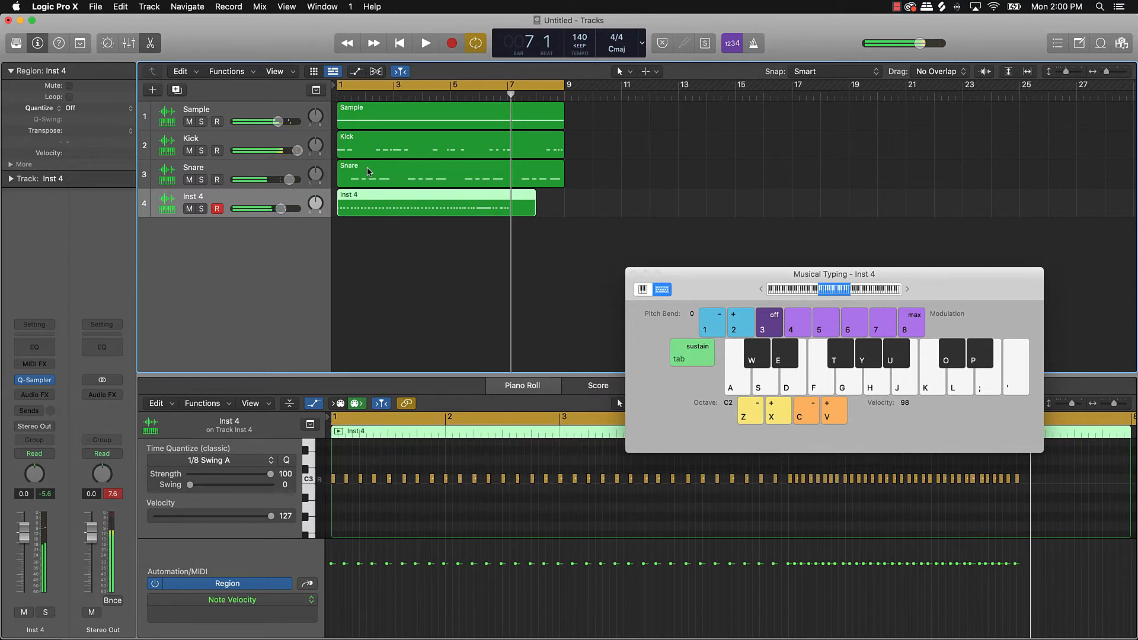
# - Close Musical Typing and quantize all the recorded Inst 4 hi-hat notes to 1/16 Swing A, first bars 1–4, then bars 5–6
pyautogui.hscroll(1, 367, 172)
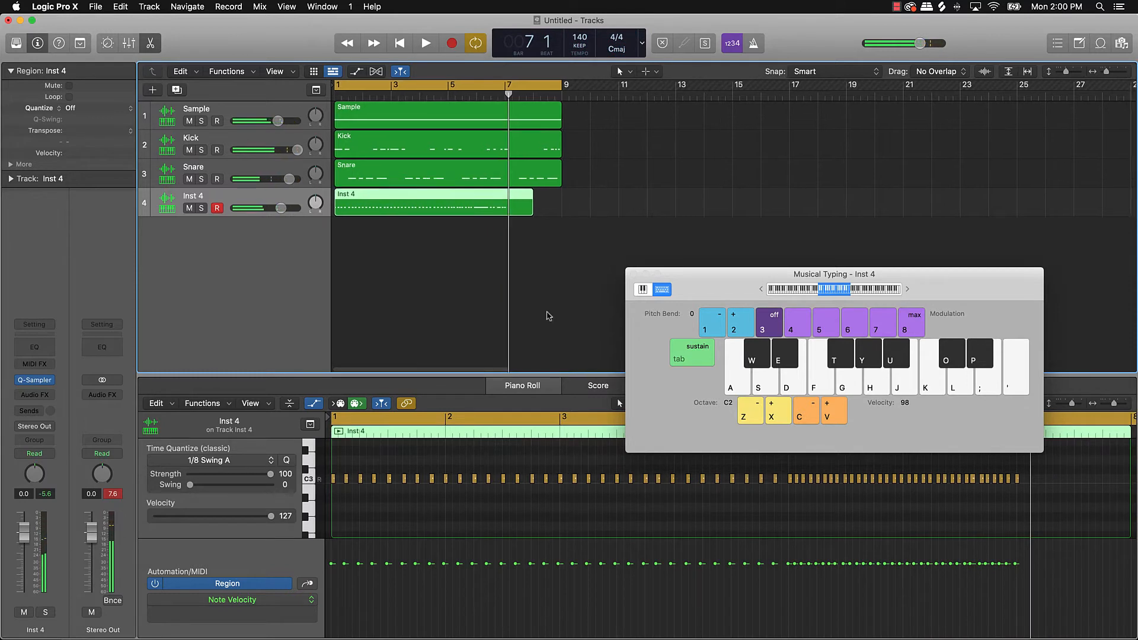
pyautogui.click(634, 274)
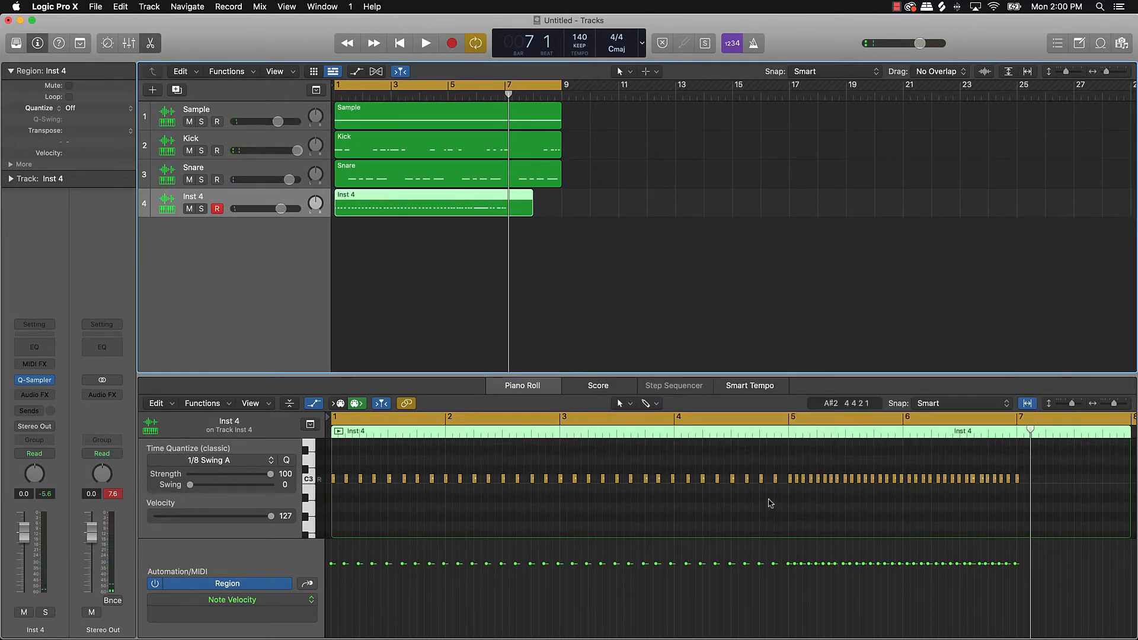
pyautogui.moveTo(780, 499); pyautogui.dragTo(245, 458)
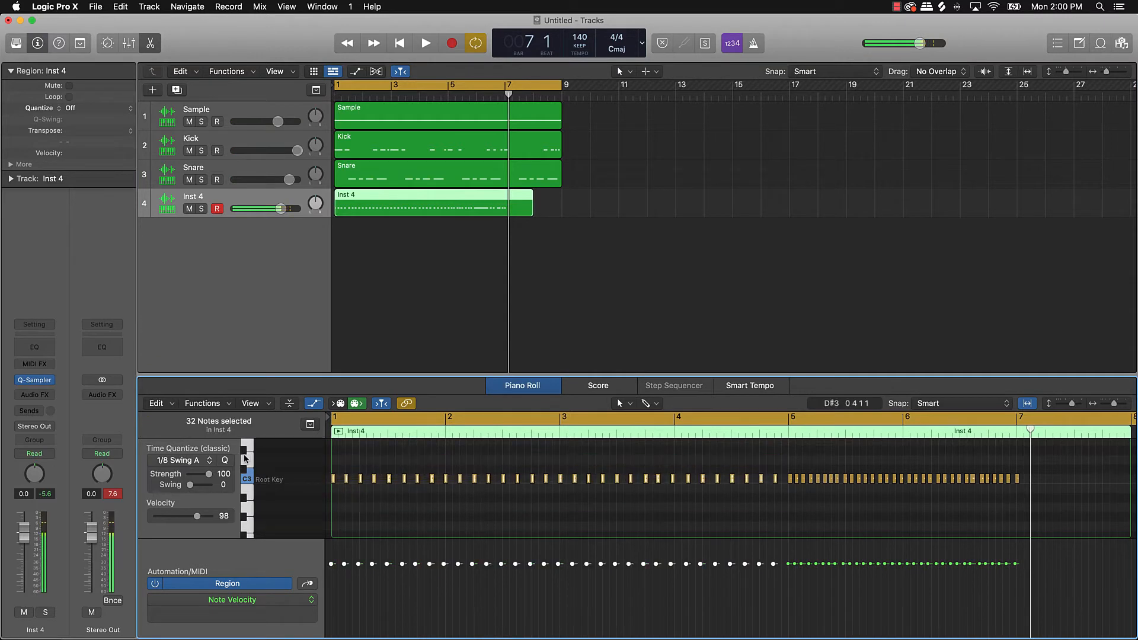
pyautogui.click(187, 463)
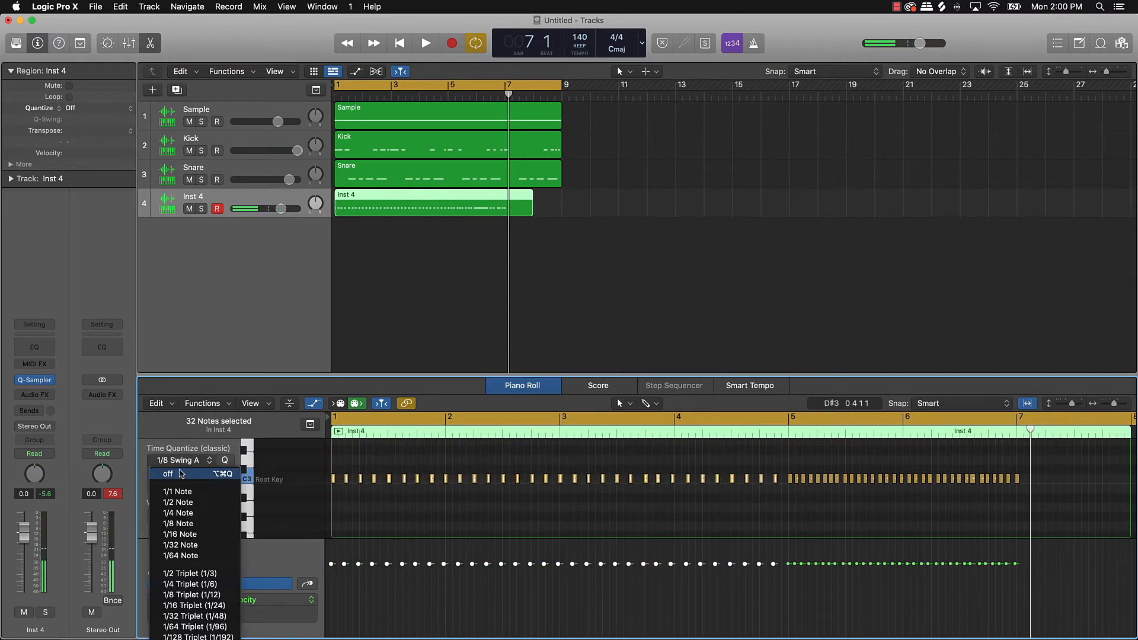
pyautogui.click(187, 639)
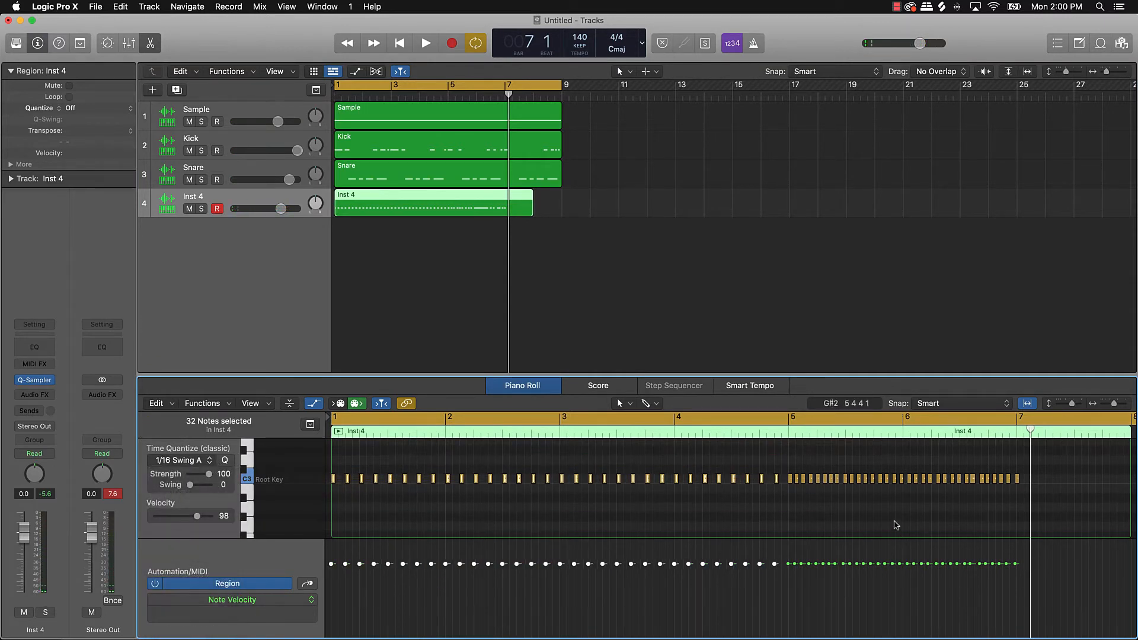
pyautogui.moveTo(781, 458); pyautogui.dragTo(1079, 498)
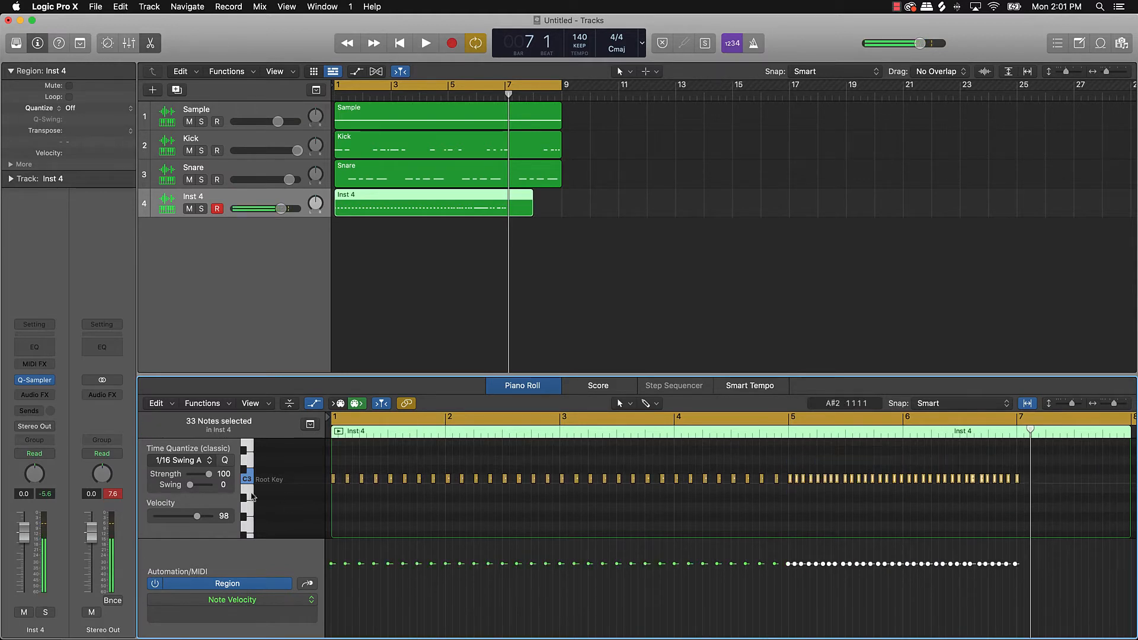
pyautogui.click(225, 462)
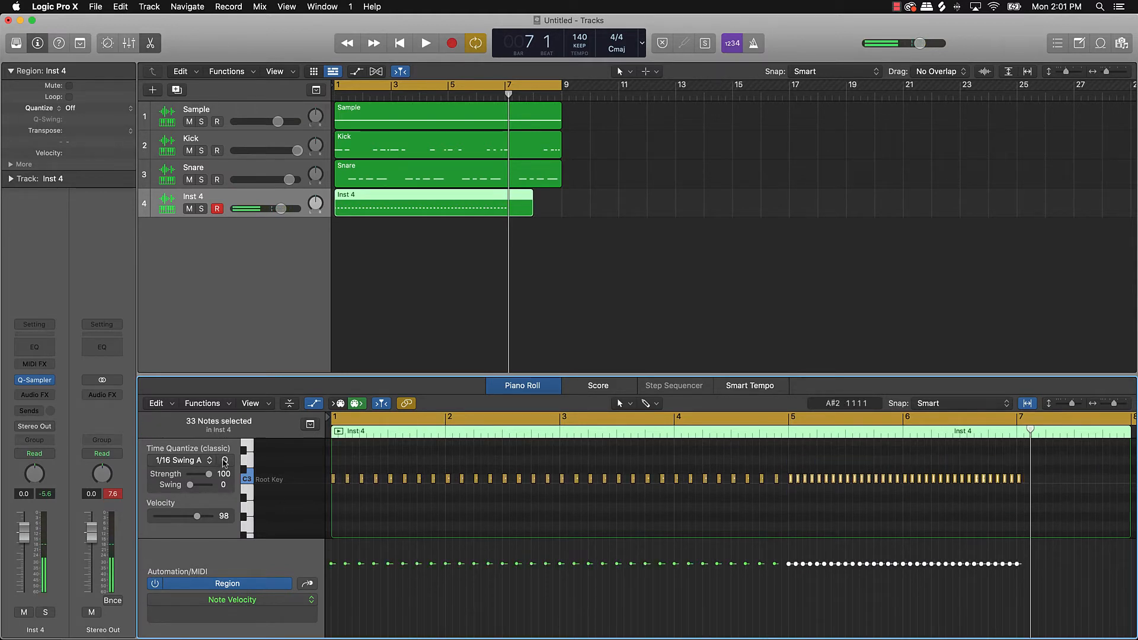
# - Delete the stray hi-hat note at bar 7, copy the eight eighth-note hats of bar 4 and paste them at bar 7
pyautogui.click(865, 524)
pyautogui.hscroll(5, 913, 510)
pyautogui.moveTo(873, 476); pyautogui.dragTo(832, 484)
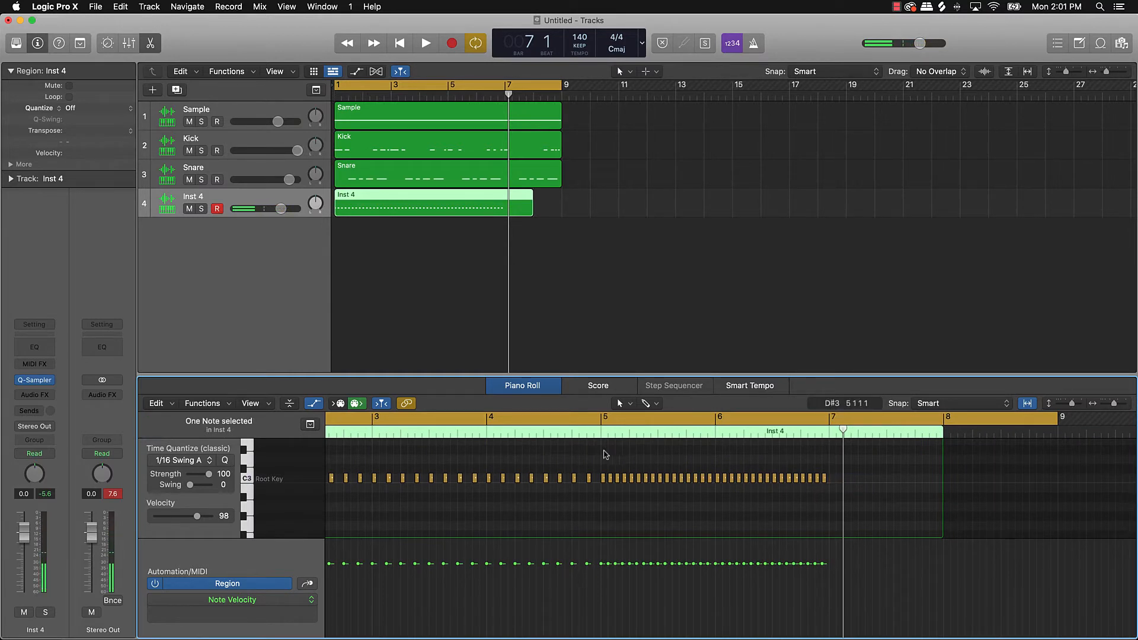
pyautogui.moveTo(585, 457); pyautogui.dragTo(500, 489)
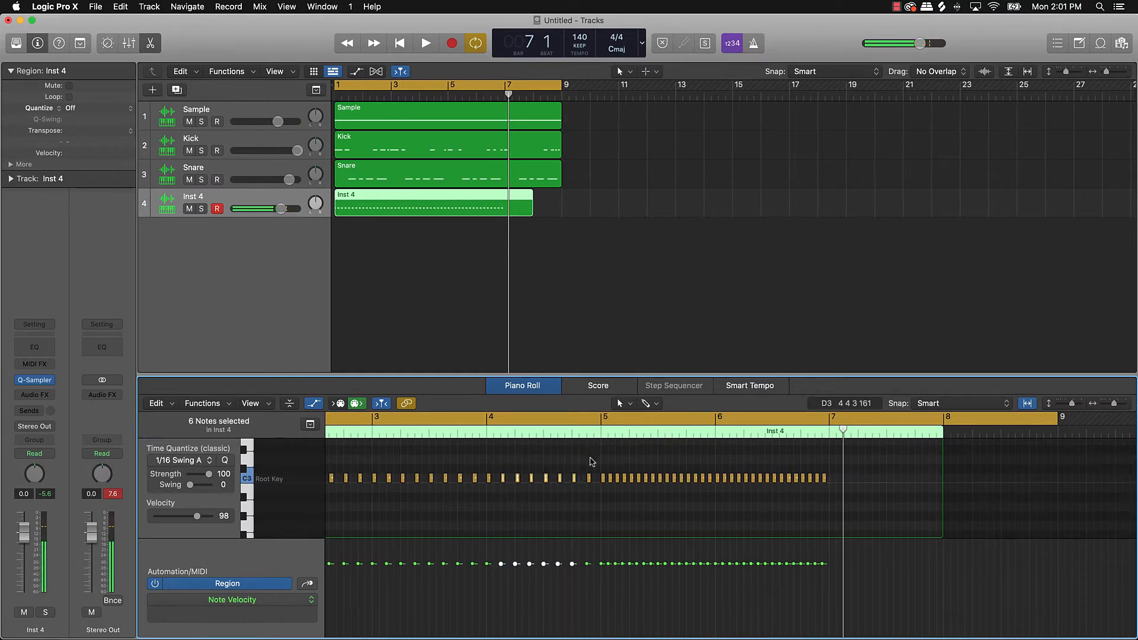
pyautogui.moveTo(590, 461); pyautogui.dragTo(490, 487)
pyautogui.press('super+v')
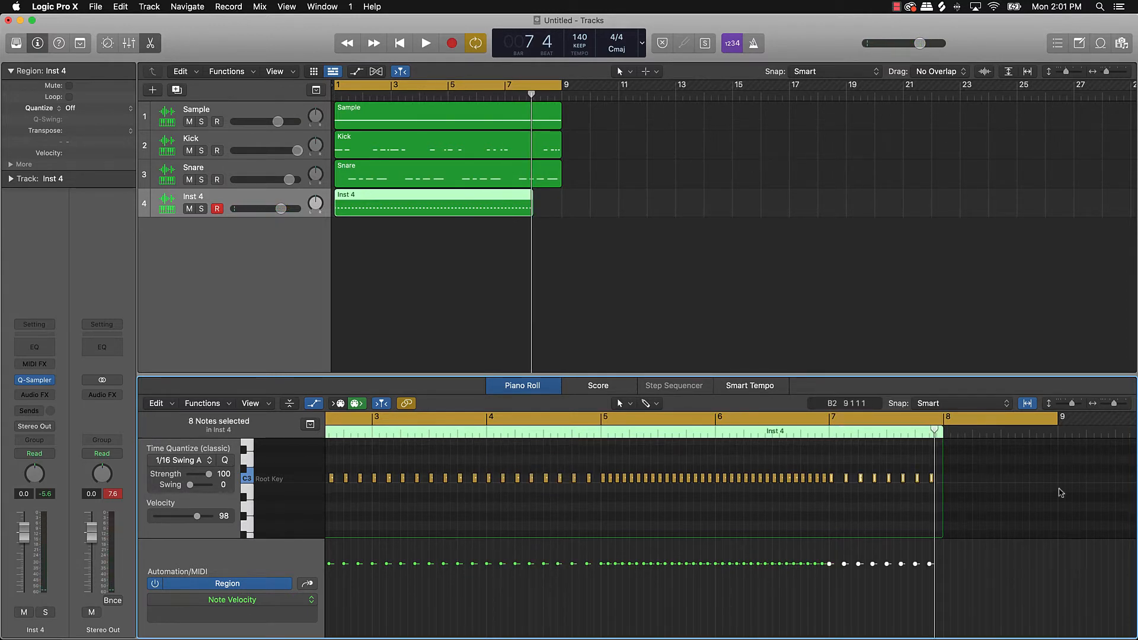
# - Paste the same eight hi-hat notes at bar 8 to fill the eight-bar loop, and play back the beat
pyautogui.click(749, 521)
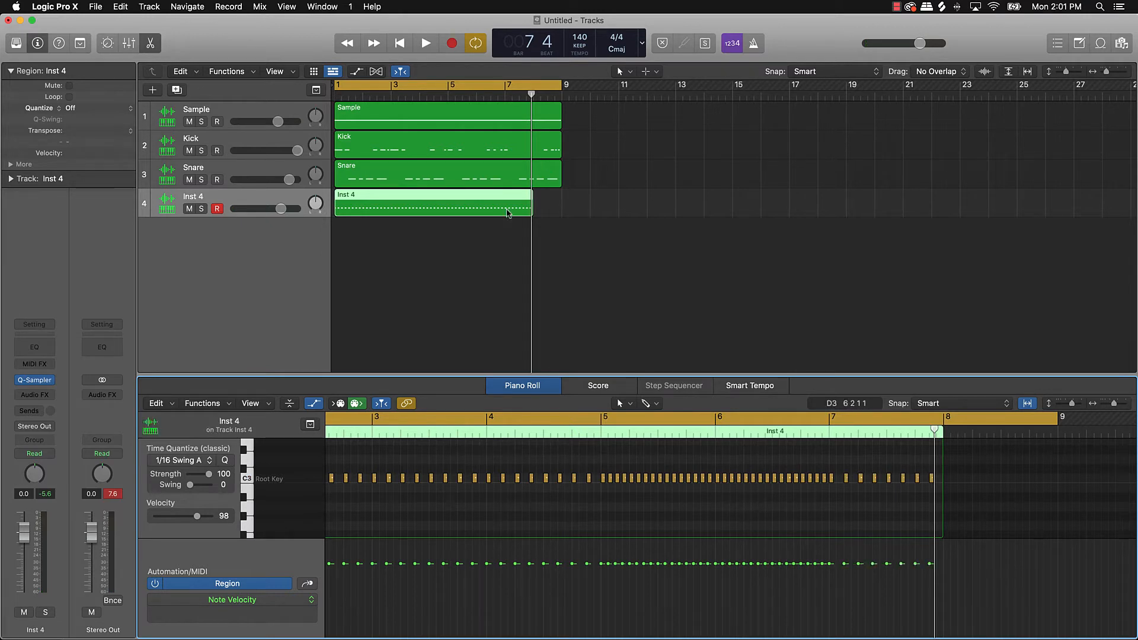
pyautogui.moveTo(940, 435); pyautogui.dragTo(942, 432)
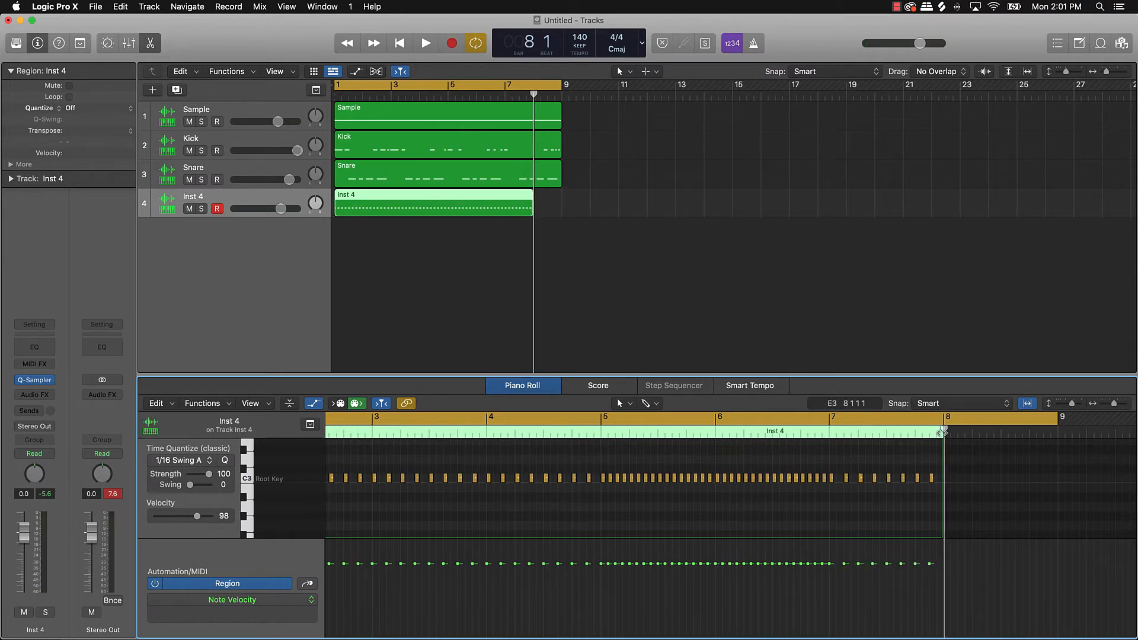
pyautogui.press('super+v')
pyautogui.hscroll(3, 1019, 515)
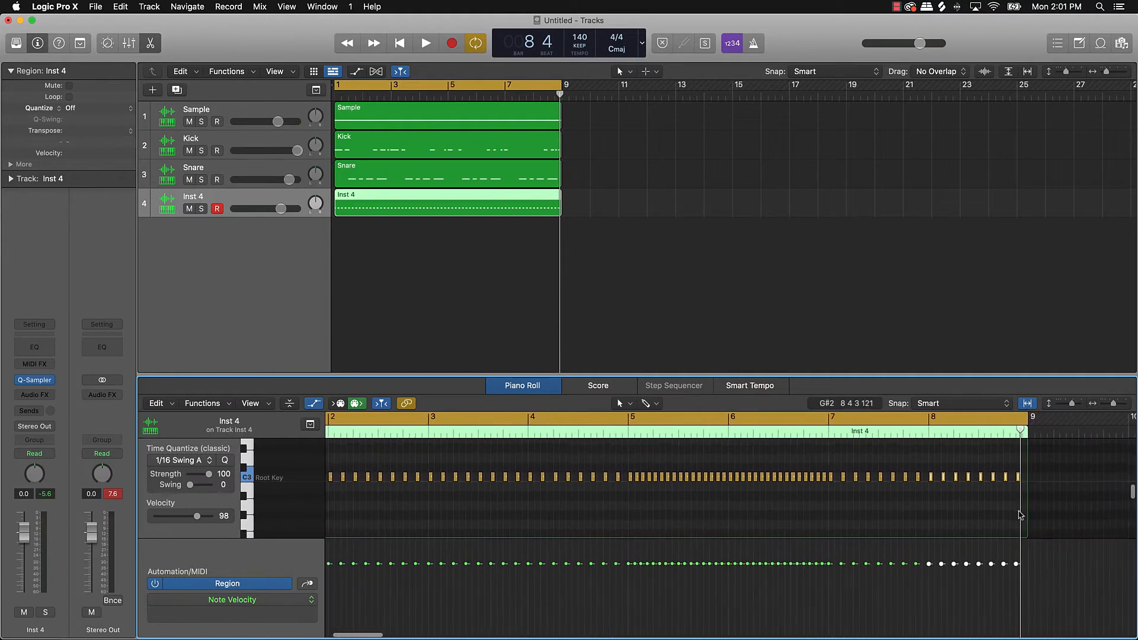
pyautogui.press('space')
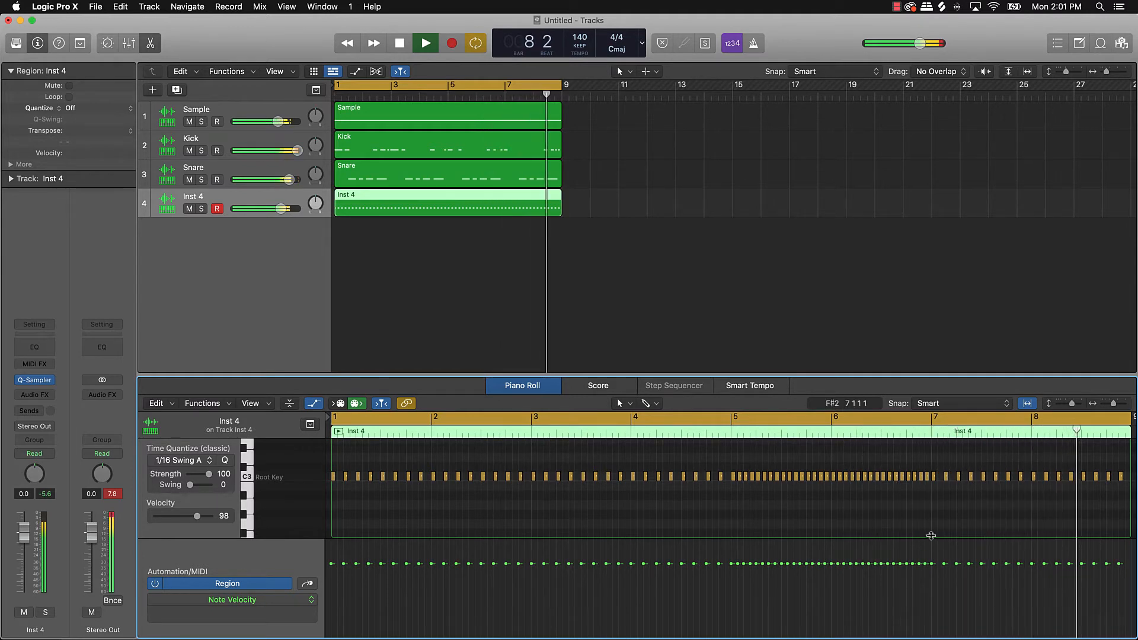
pyautogui.press('space')
# - Add C3 hi-hat notes at 8 4 2 and 8 4 4 for a sixteenth-note ending in bar 8, and play the loop
pyautogui.hscroll(3, 1067, 495)
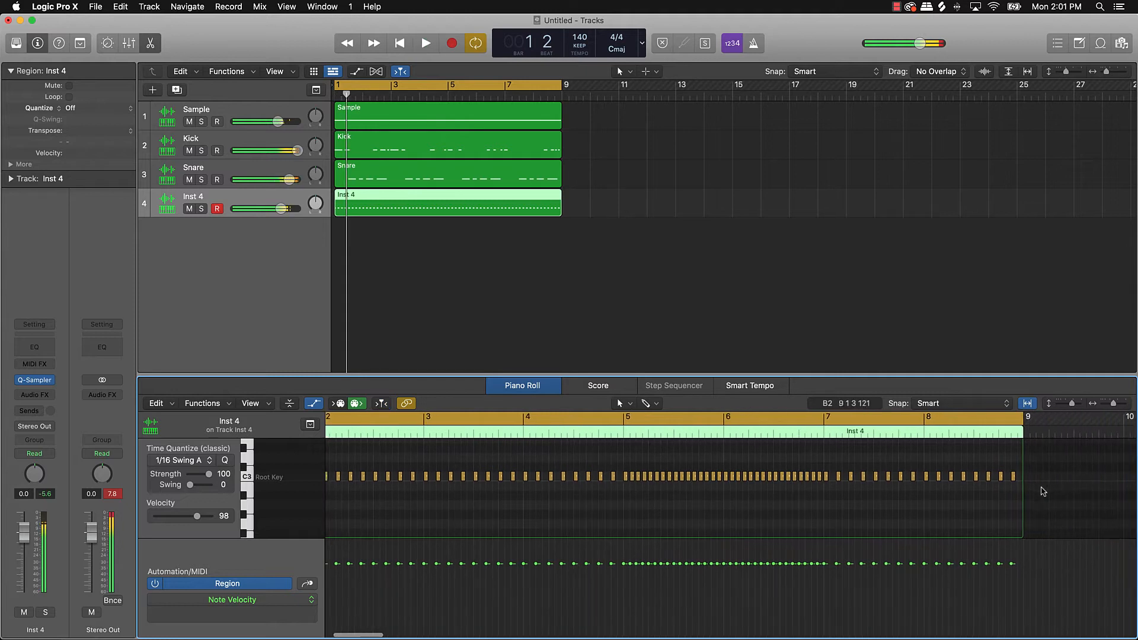
pyautogui.click(1001, 477)
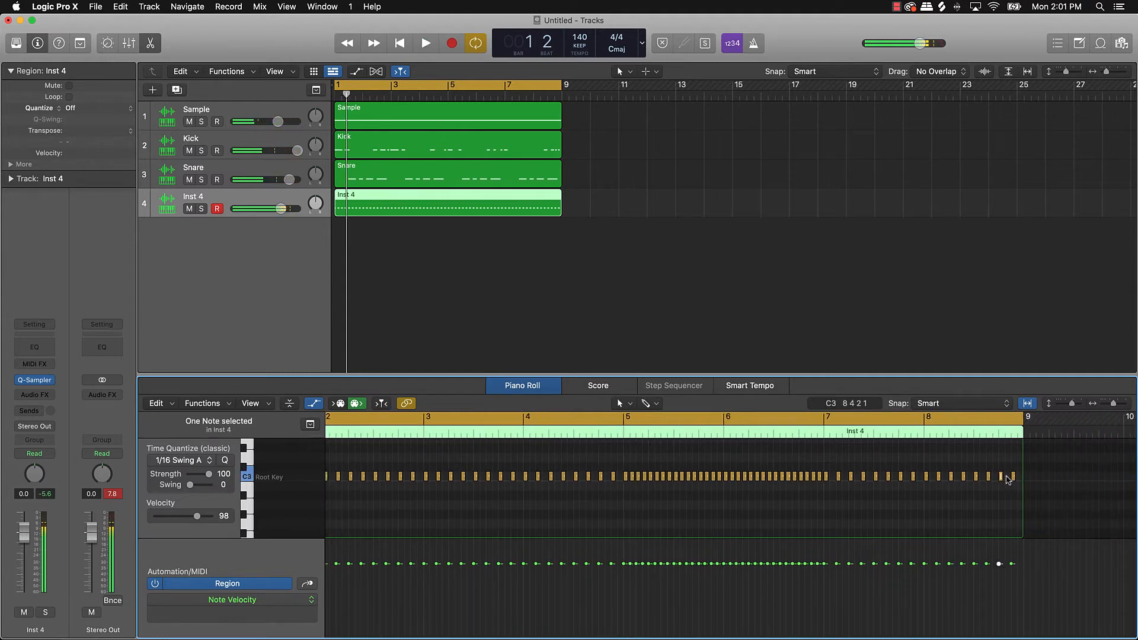
pyautogui.click(1021, 479)
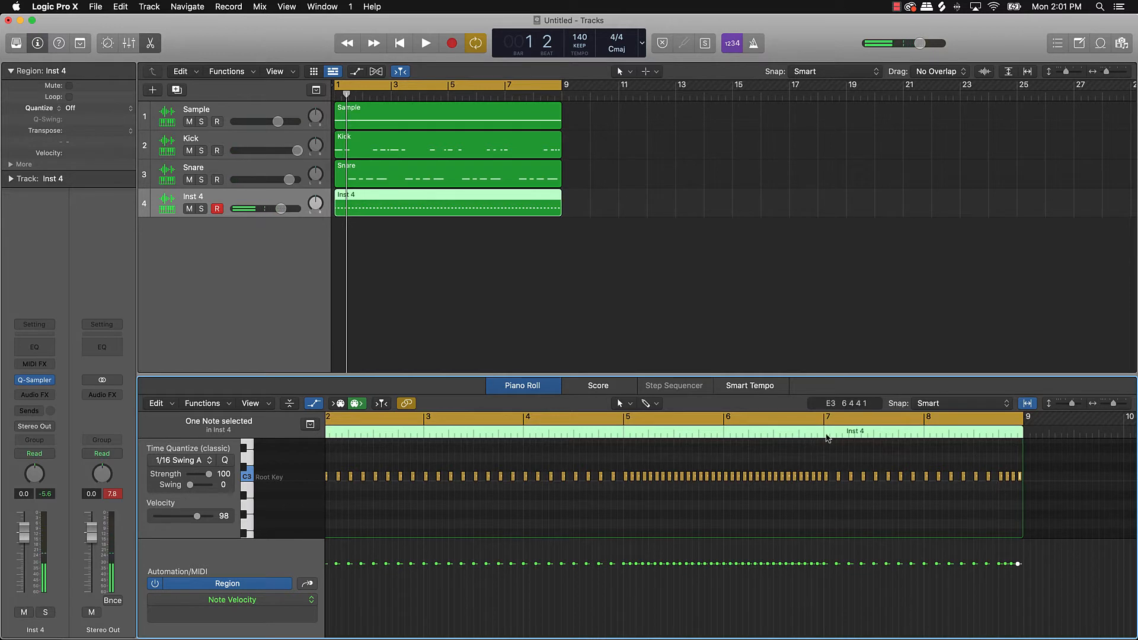
pyautogui.click(783, 465)
pyautogui.press('space')
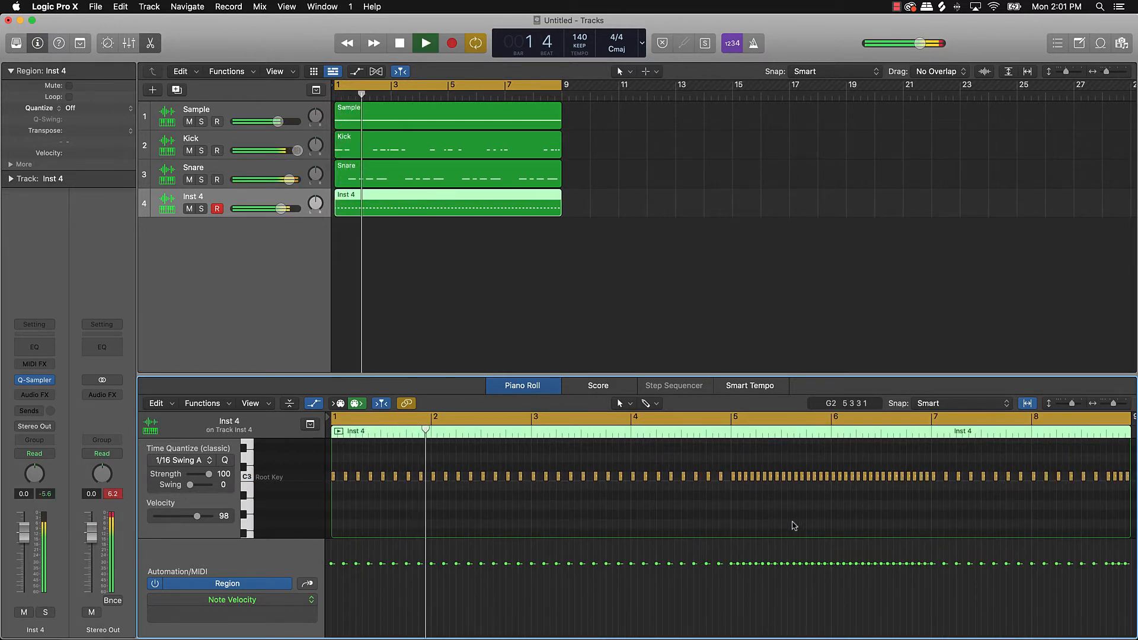
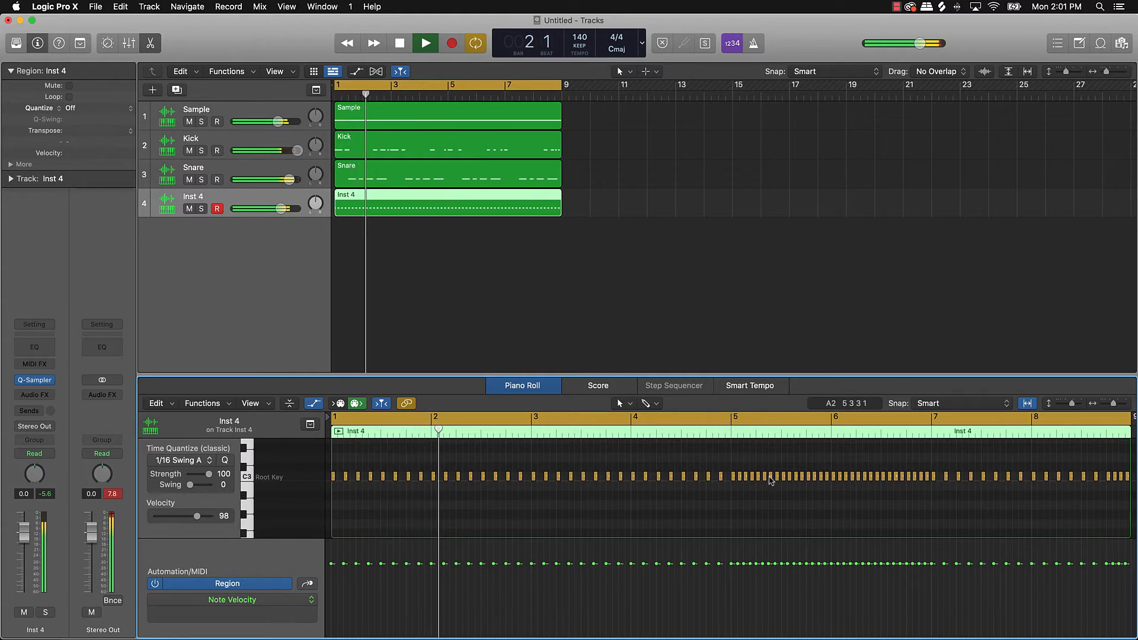
pyautogui.press('space')
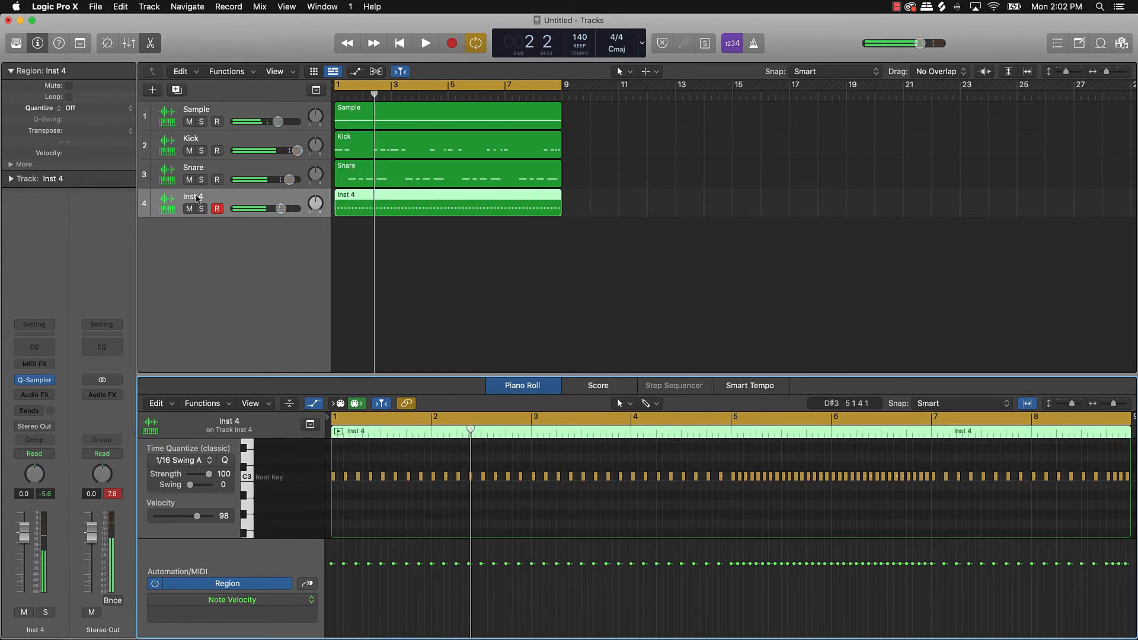
# - Rename the Inst 4 track as Hat and name all the regions after their tracks
pyautogui.doubleClick(196, 199)
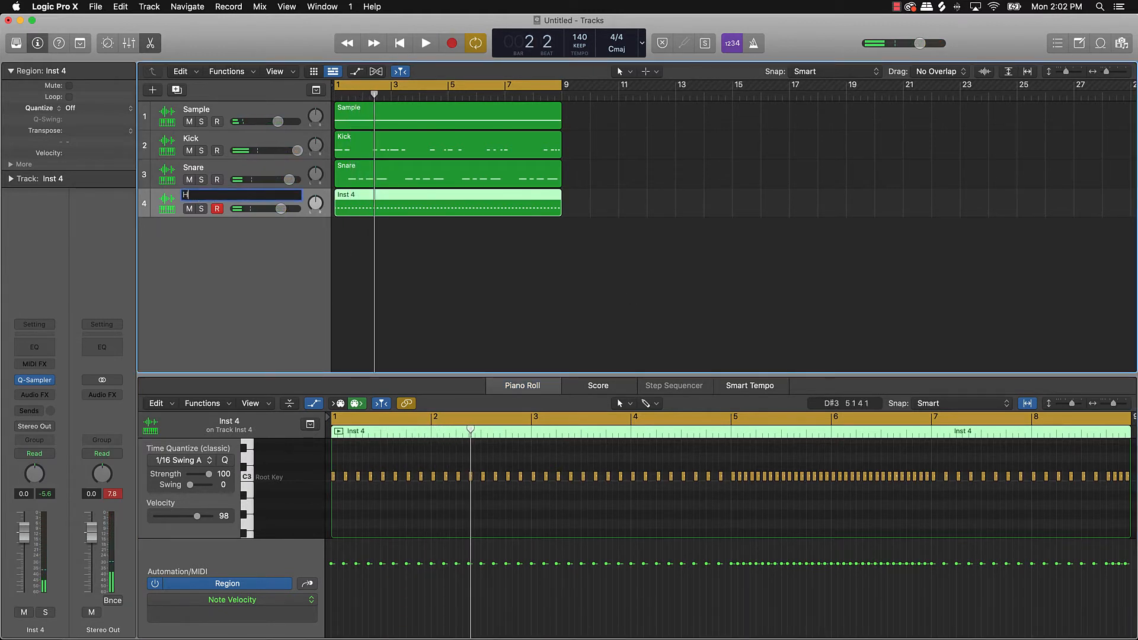
pyautogui.press('Return')
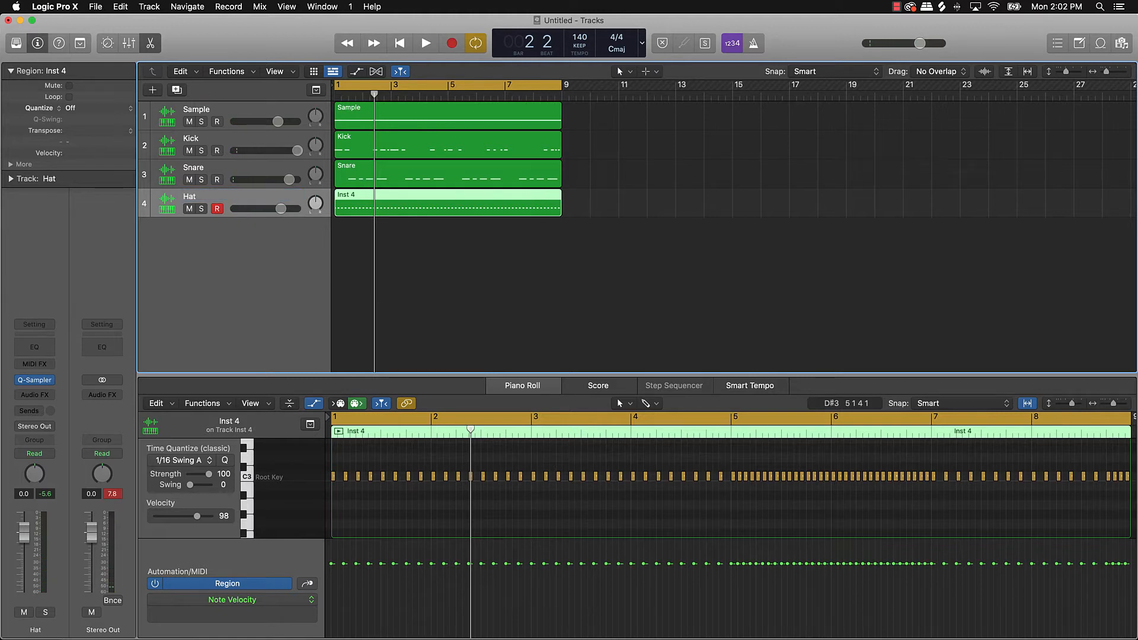
pyautogui.press('super+a')
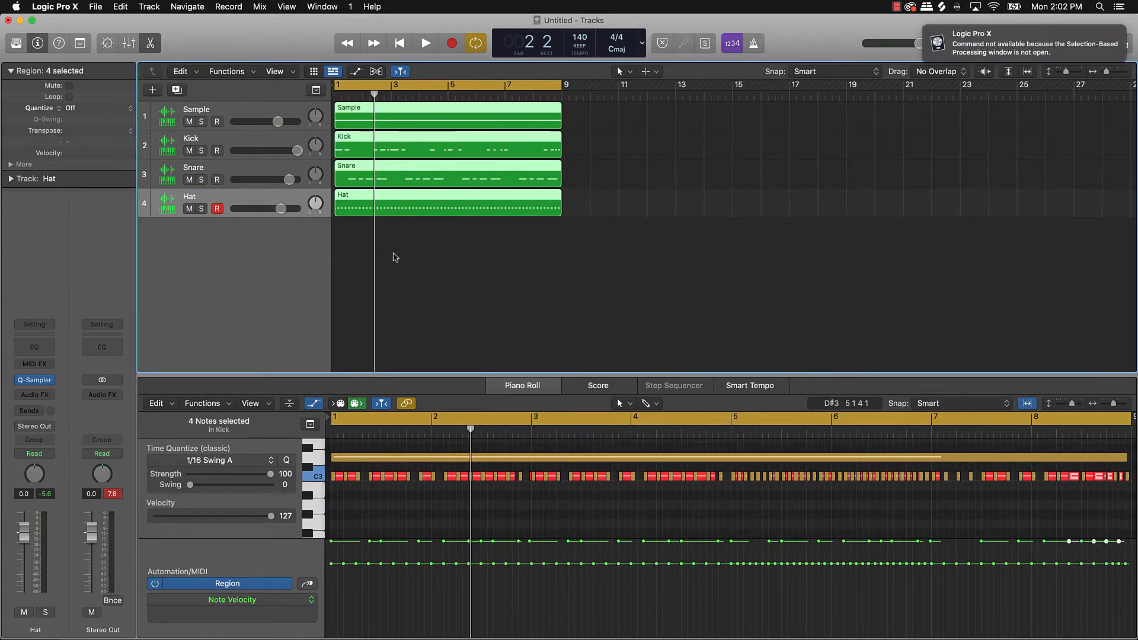
pyautogui.click(395, 254)
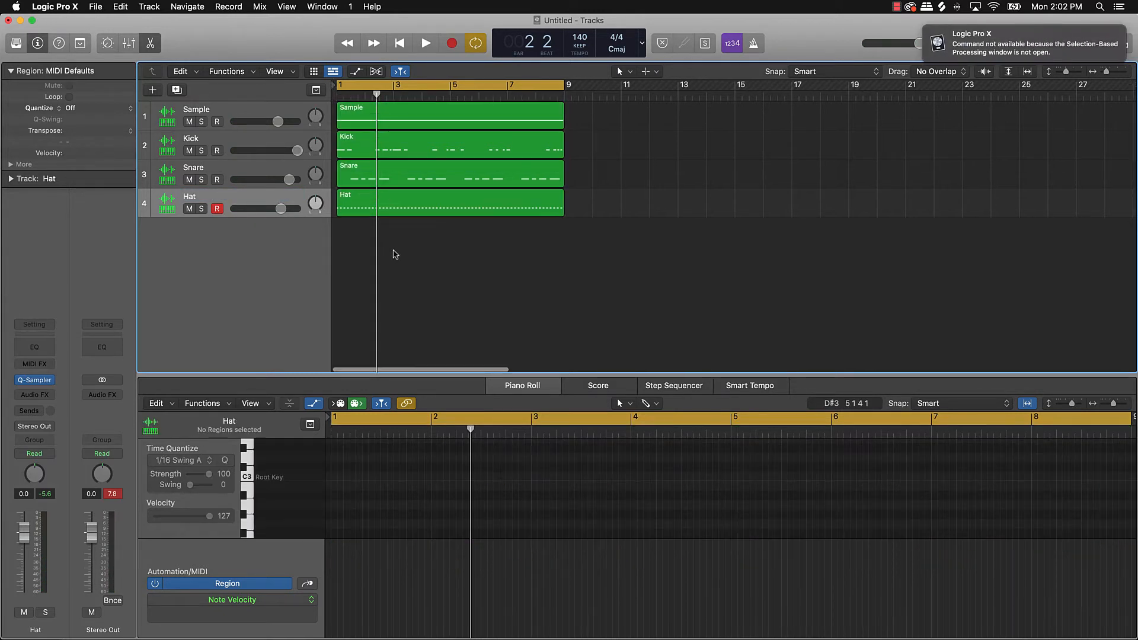
# - Create a new software instrument track below Hat with an empty Quick Sampler
pyautogui.click(152, 89)
pyautogui.click(750, 209)
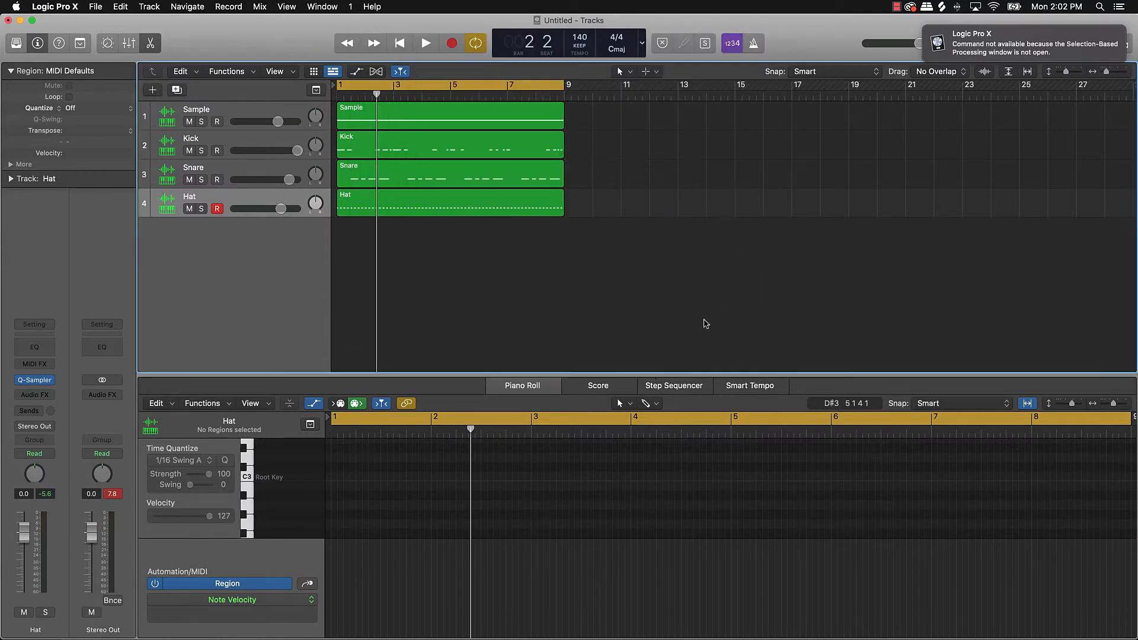
pyautogui.moveTo(701, 197); pyautogui.dragTo(980, 119)
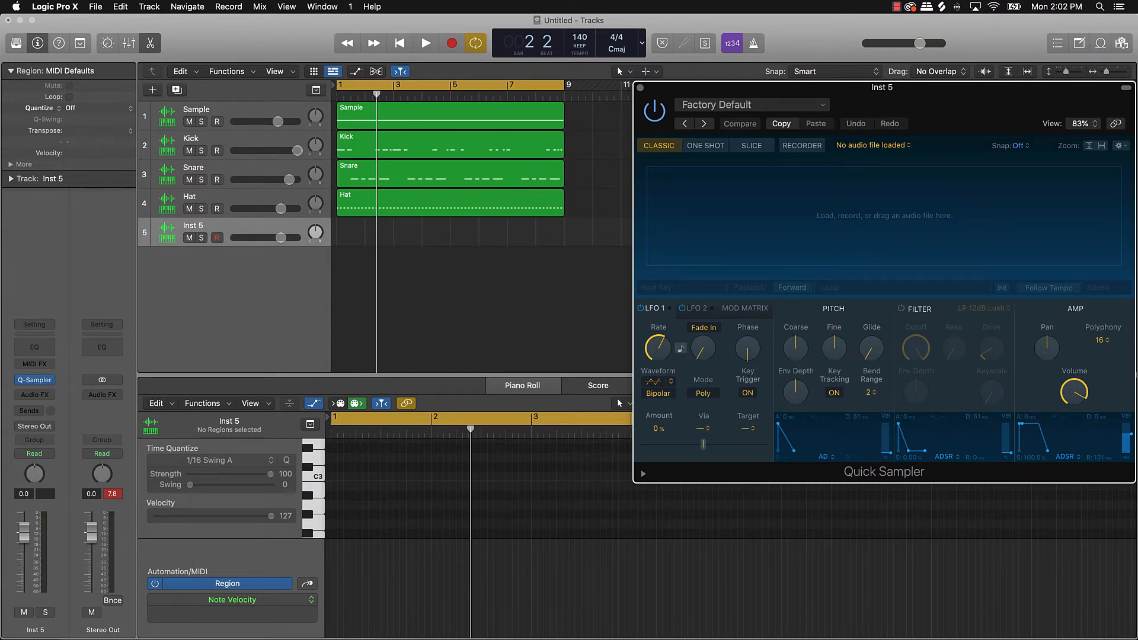
# - Switch to Splice, enlarge its window and filter the Soulful Trap 2 hats by "open"
pyautogui.press('super+Tab')
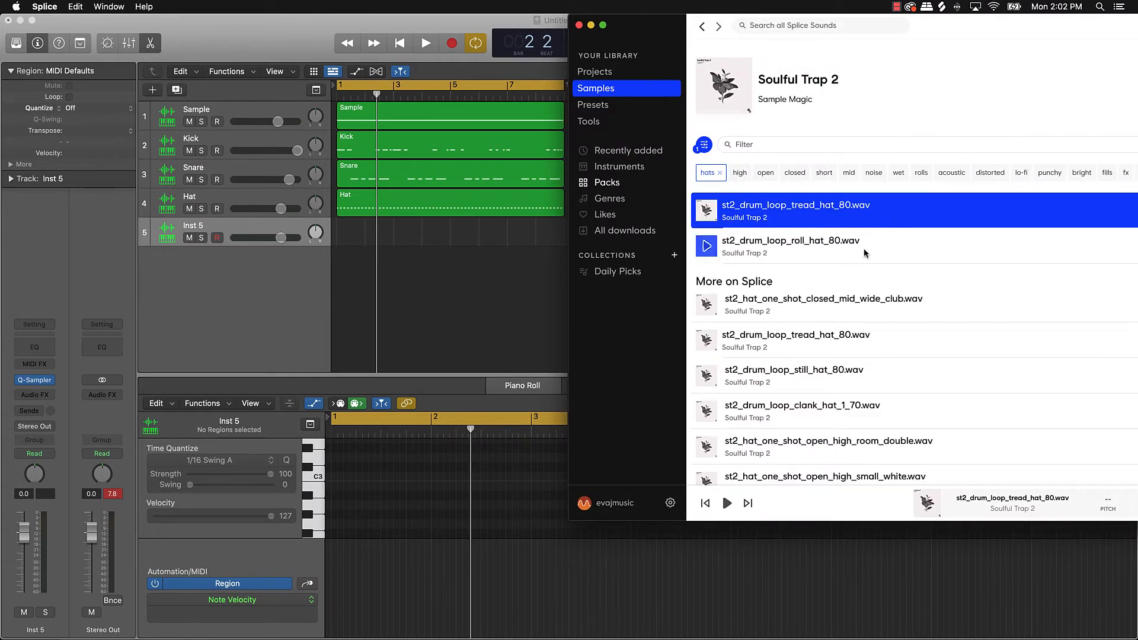
pyautogui.doubleClick(1058, 36)
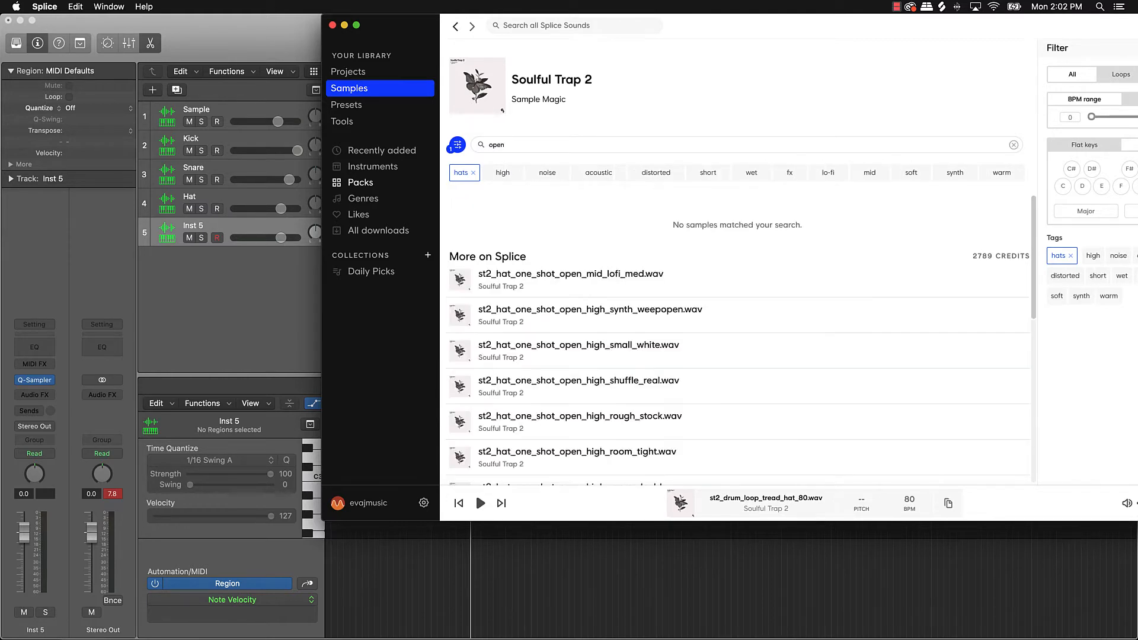
# - Remove the hats tag filter from the "open" search in Soulful Trap 2 and audition the open hat one-shots
pyautogui.click(474, 173)
pyautogui.click(568, 149)
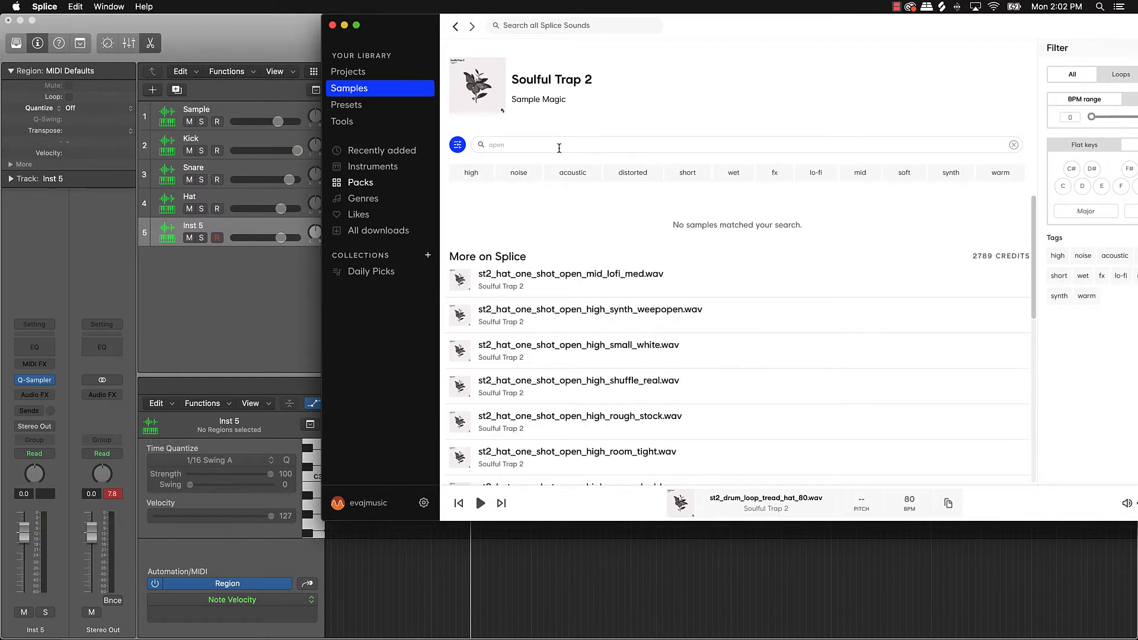
pyautogui.click(465, 283)
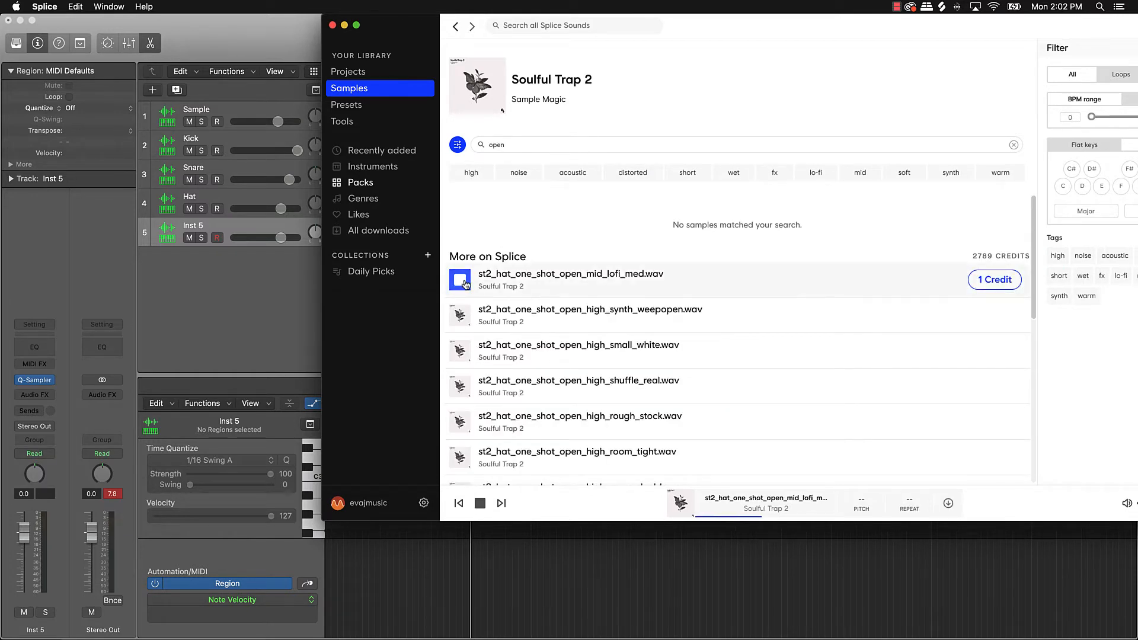
pyautogui.click(459, 322)
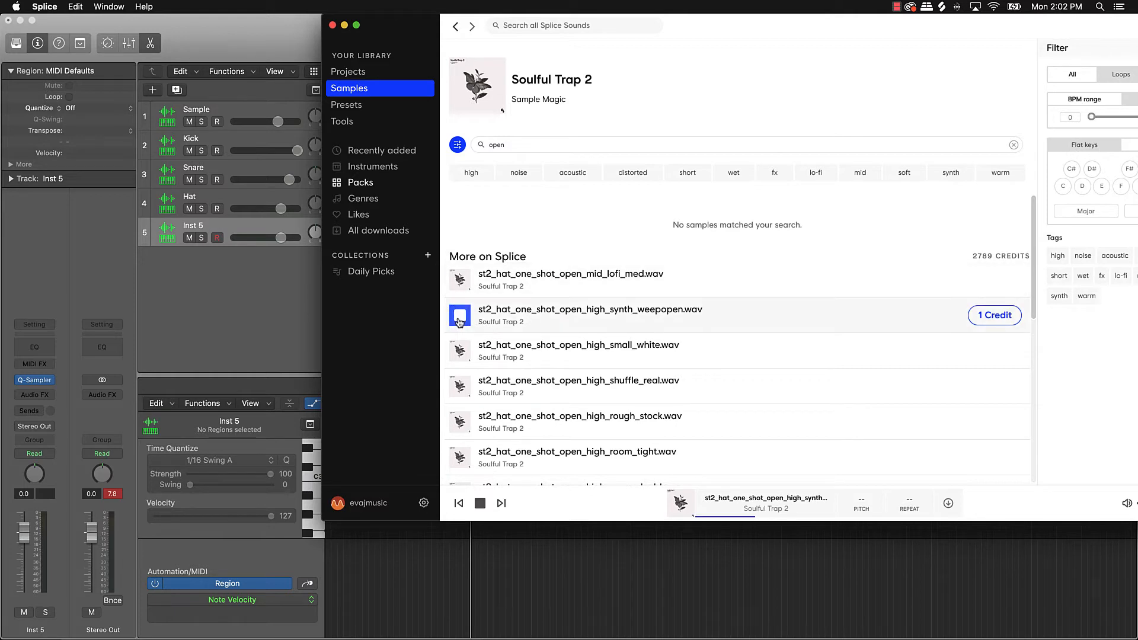
pyautogui.click(465, 353)
pyautogui.click(460, 386)
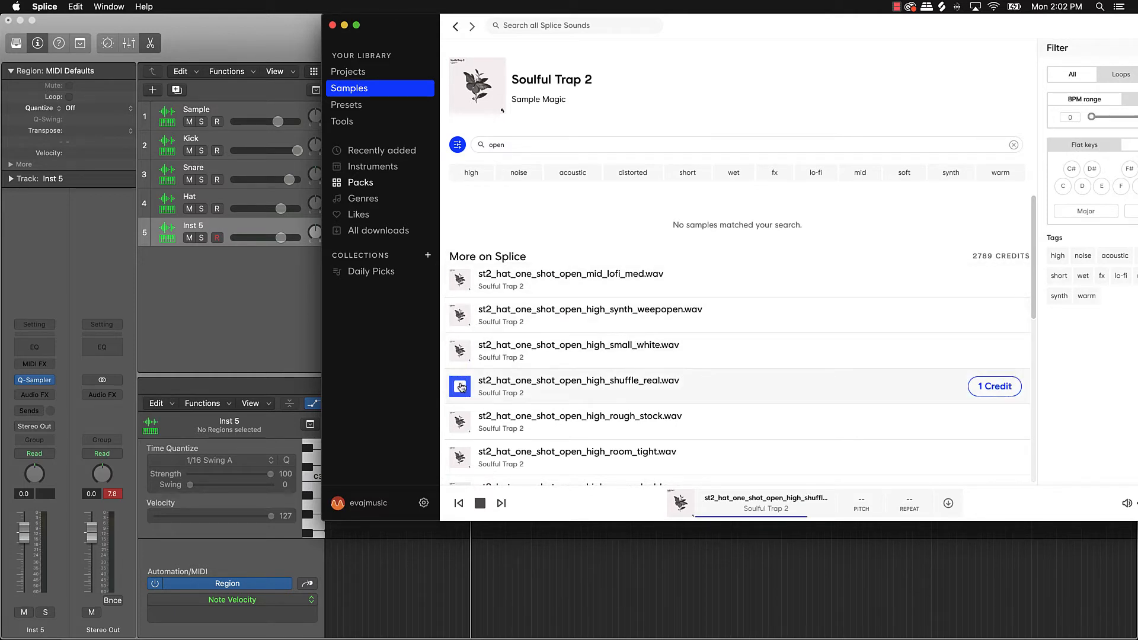
pyautogui.click(461, 423)
pyautogui.click(456, 385)
# - Download st2_hat_one_shot_open_high_shuffle_real.wav and load it into the Quick Sampler on the Inst 5 track
pyautogui.click(1004, 390)
pyautogui.moveTo(699, 25); pyautogui.dragTo(1122, 3)
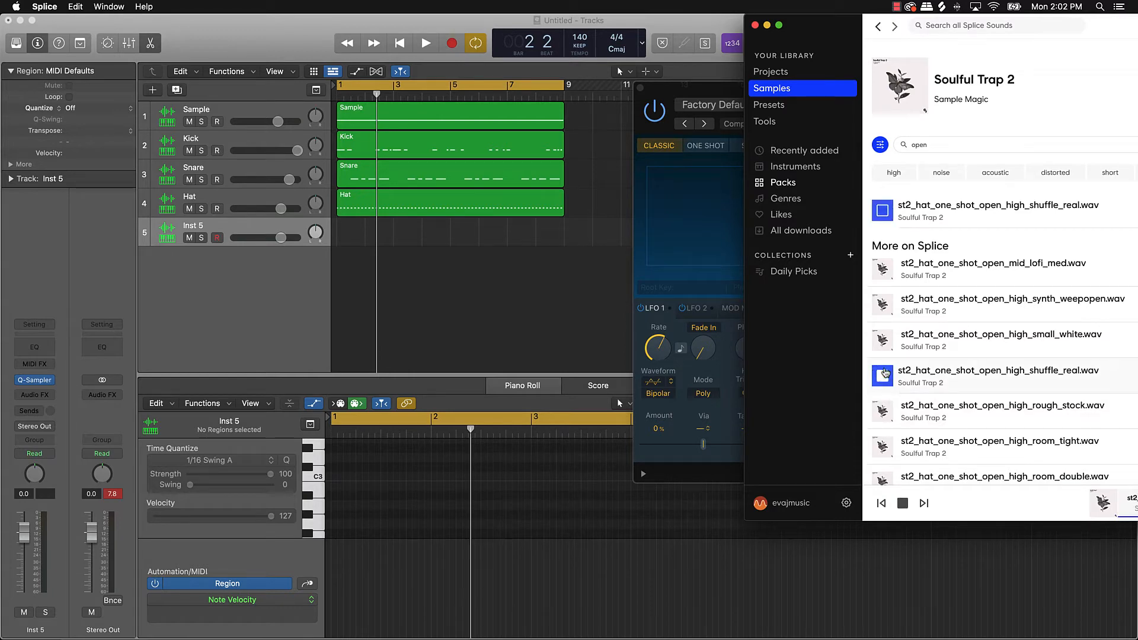
pyautogui.moveTo(885, 372); pyautogui.dragTo(696, 214)
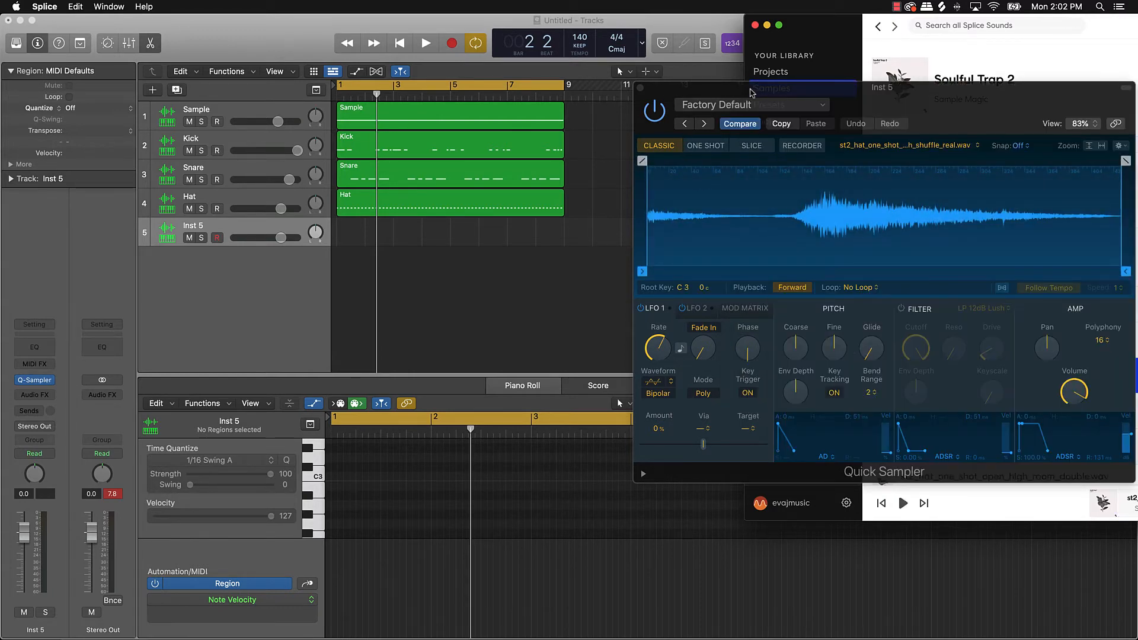
# - Trim the hat's sample start to 0.13 s in Quick Sampler and audition it with Musical Typing
pyautogui.moveTo(752, 92); pyautogui.dragTo(286, 108)
pyautogui.moveTo(175, 286); pyautogui.dragTo(325, 276)
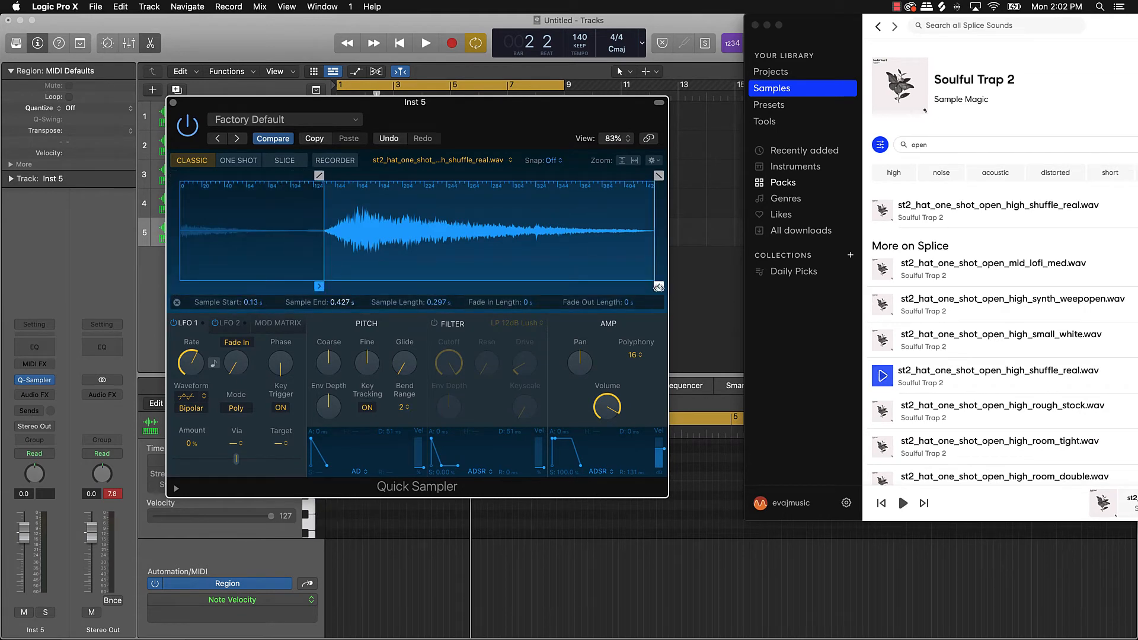
pyautogui.press('space')
pyautogui.press('space')
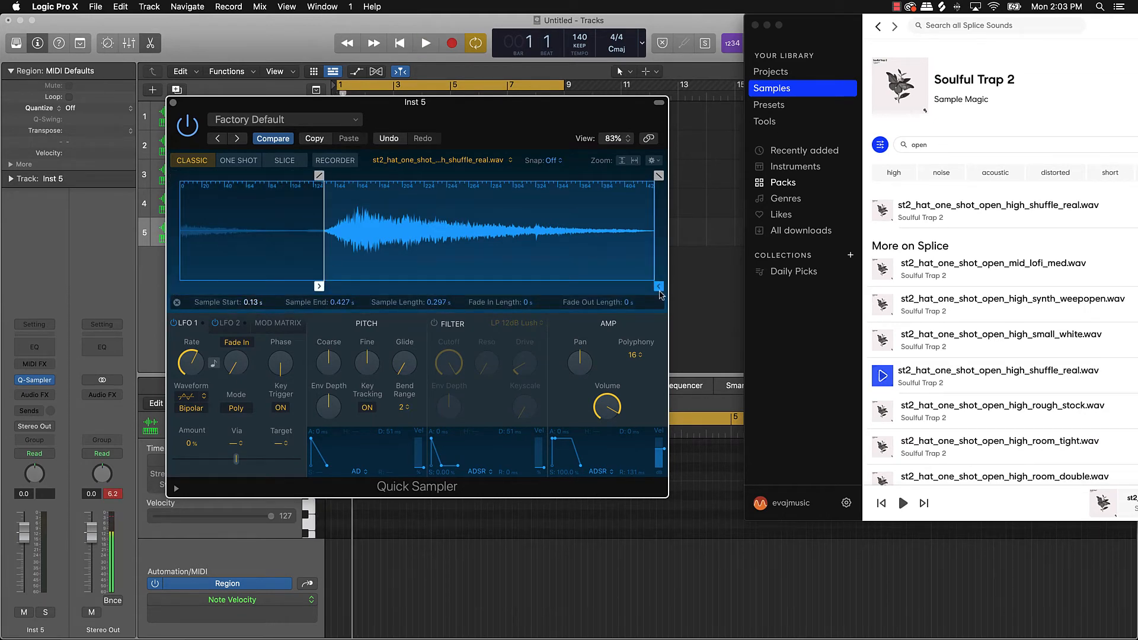
pyautogui.press('super+k')
pyautogui.press('k')
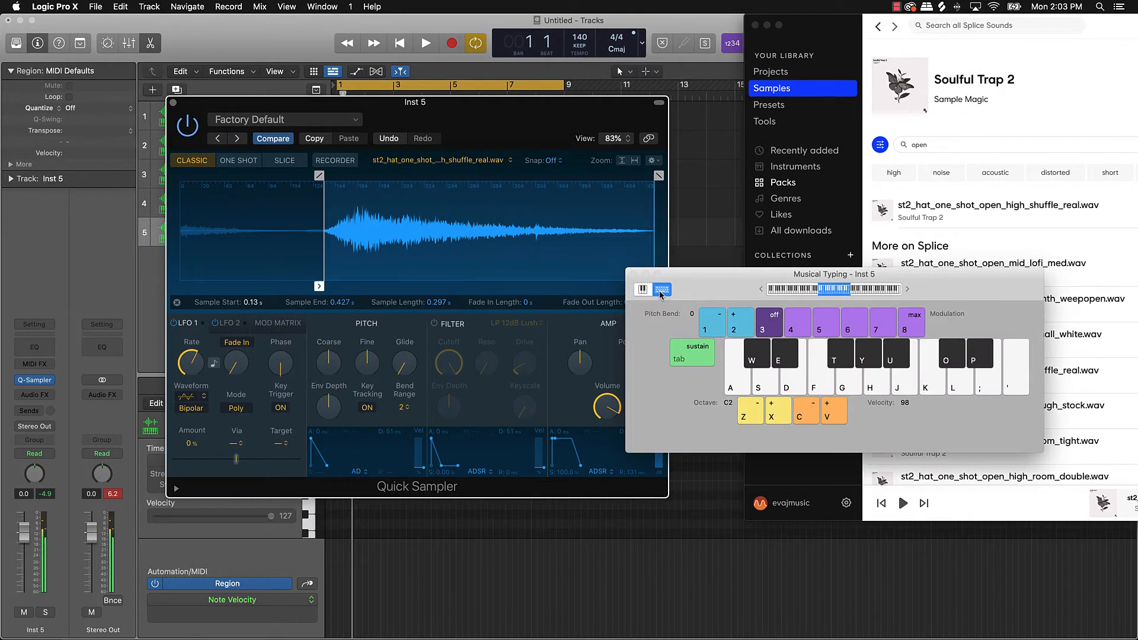
# - Set the sample end to 0.318 s with a 0.024 s fade-out and 0.004 s fade-in, and close Quick Sampler
pyautogui.click(572, 268)
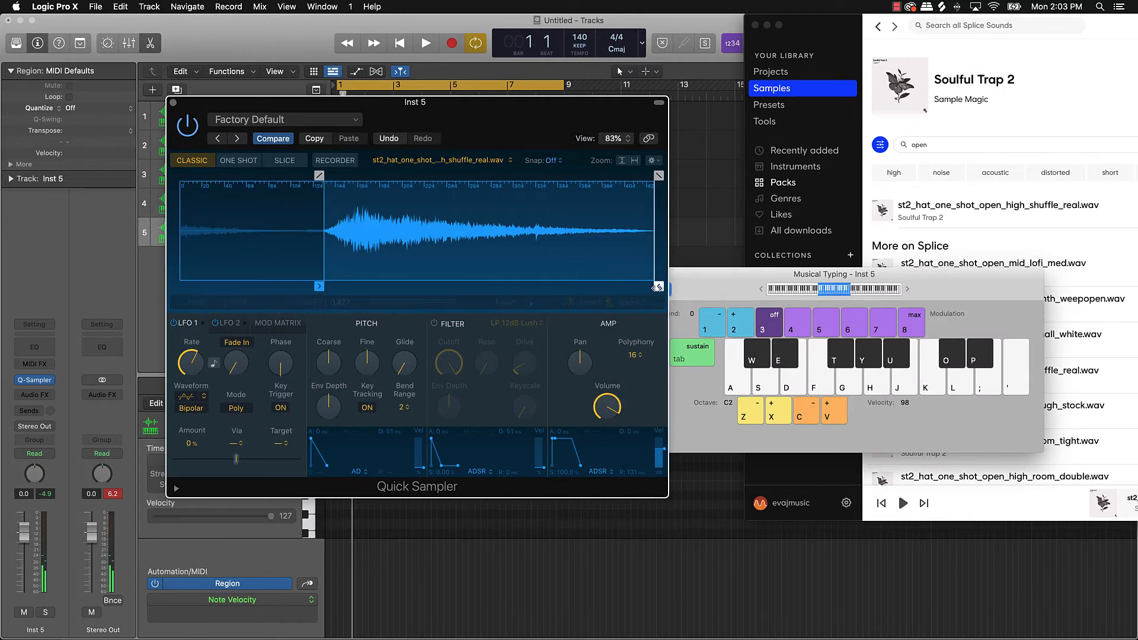
pyautogui.moveTo(656, 287); pyautogui.dragTo(532, 307)
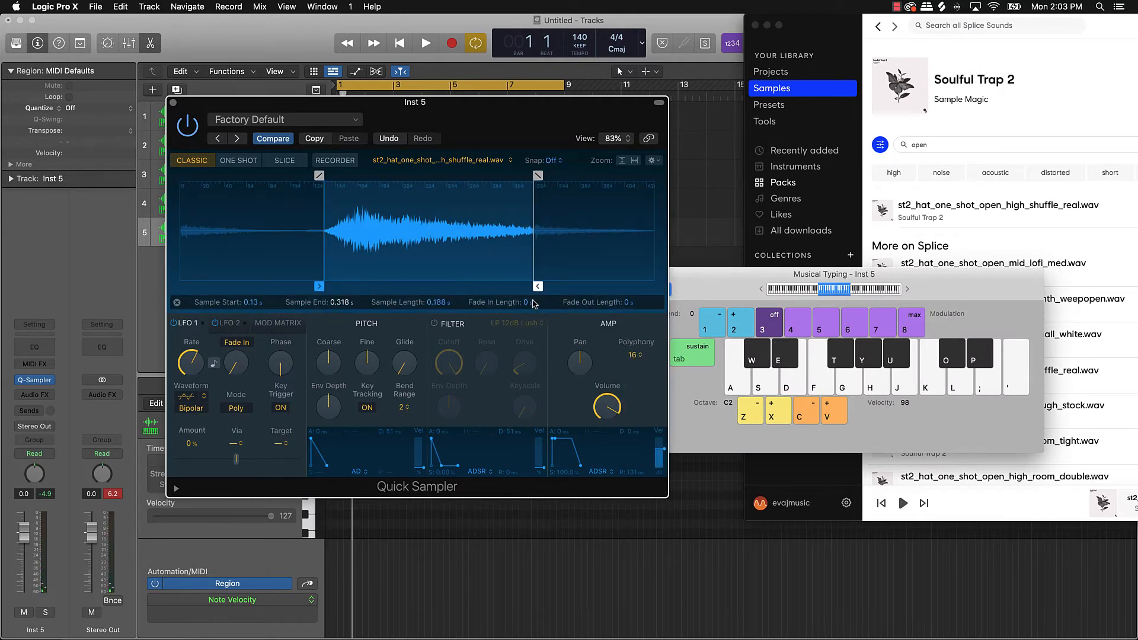
pyautogui.moveTo(538, 177)
pyautogui.mouseDown()
pyautogui.moveTo(491, 186)
pyautogui.moveTo(514, 187)
pyautogui.mouseUp()
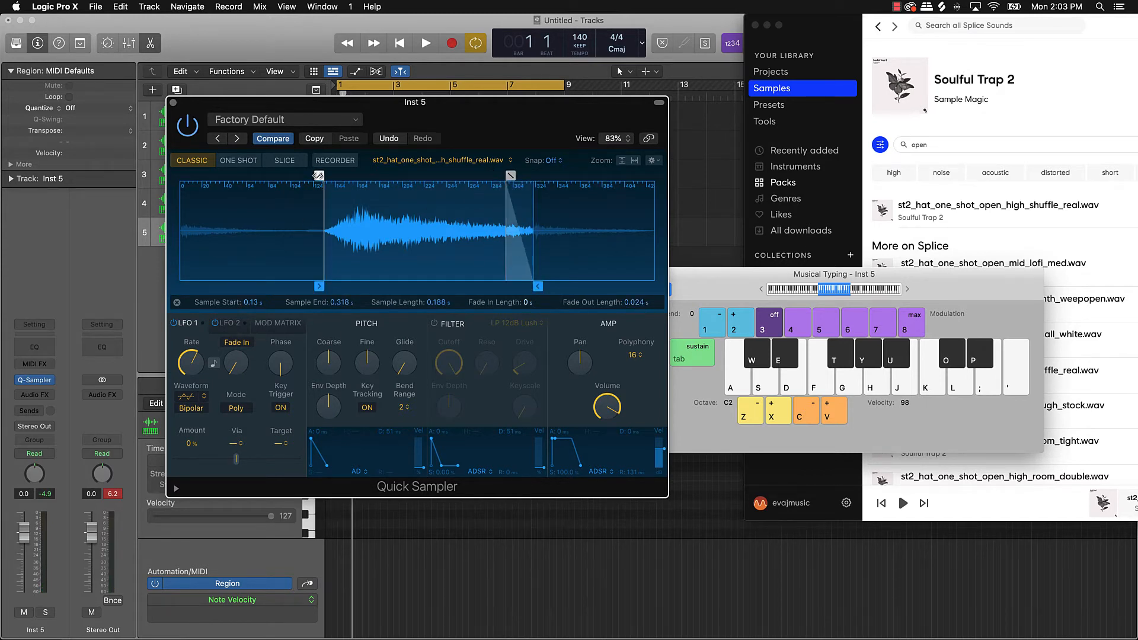
pyautogui.moveTo(320, 175); pyautogui.dragTo(325, 175)
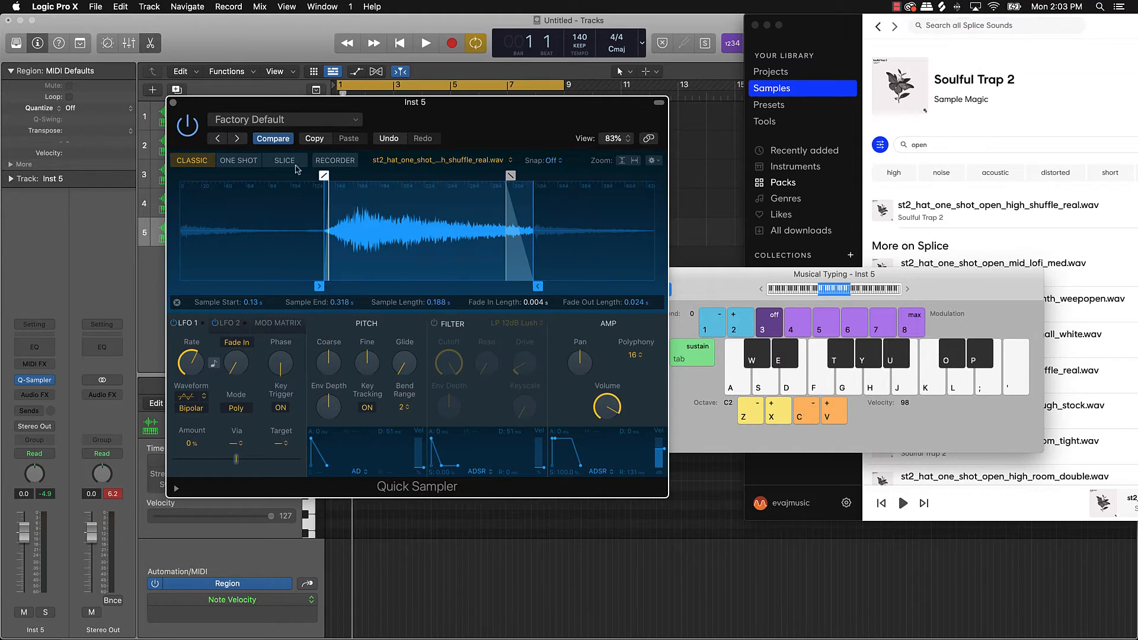
pyautogui.click(173, 103)
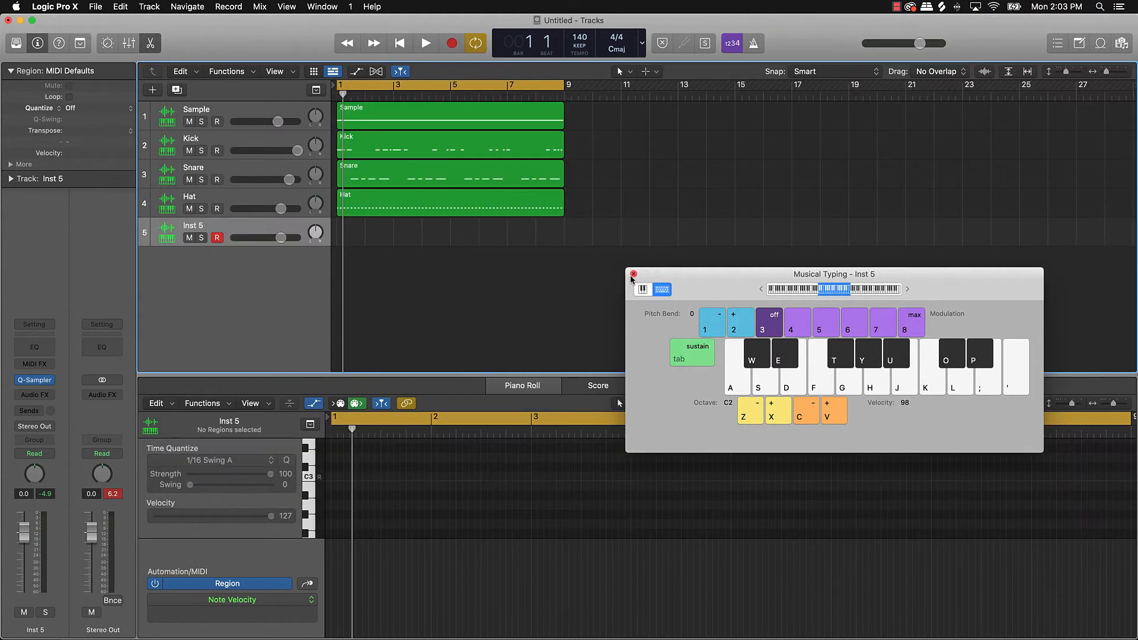
# - Play the beat and try out open hat placements on Inst 5 with Musical Typing
pyautogui.press('k')
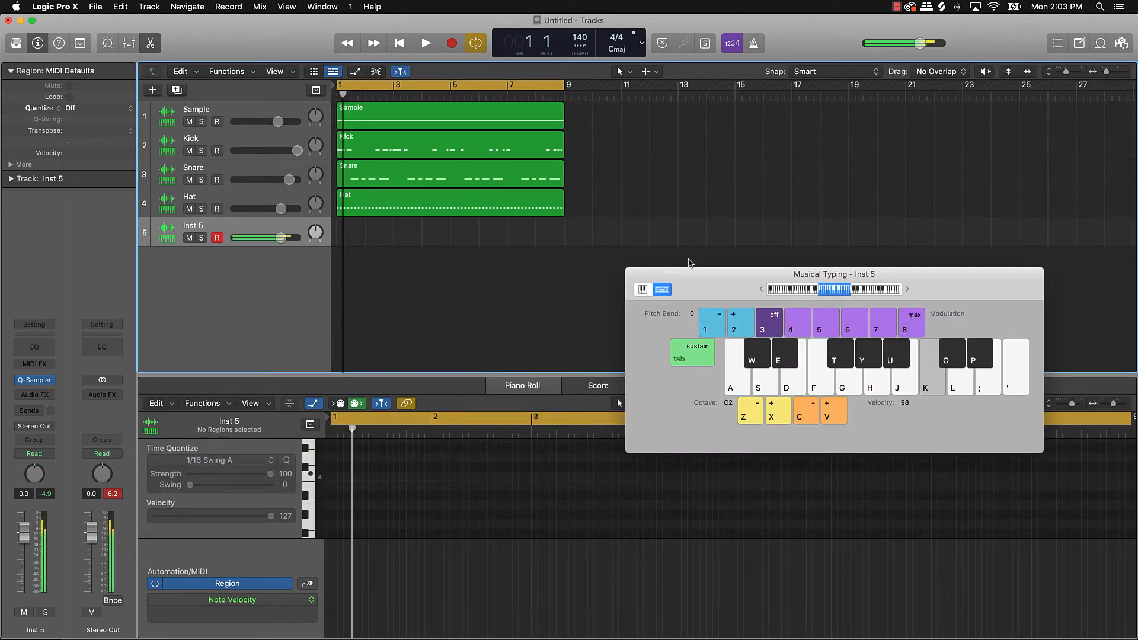
pyautogui.press('space')
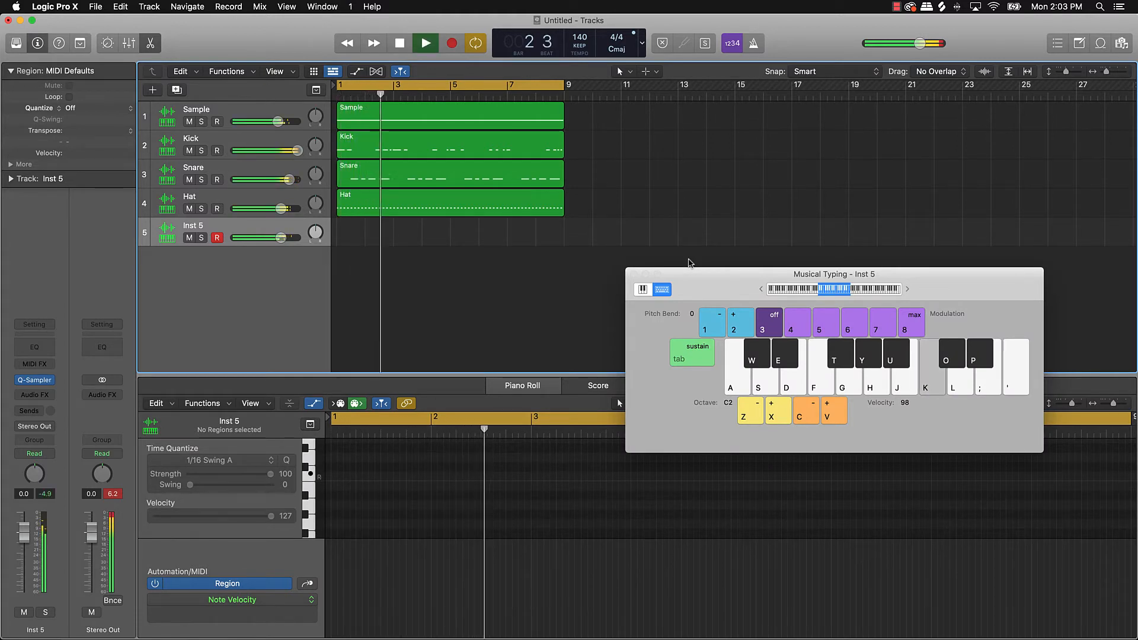
pyautogui.press('k')
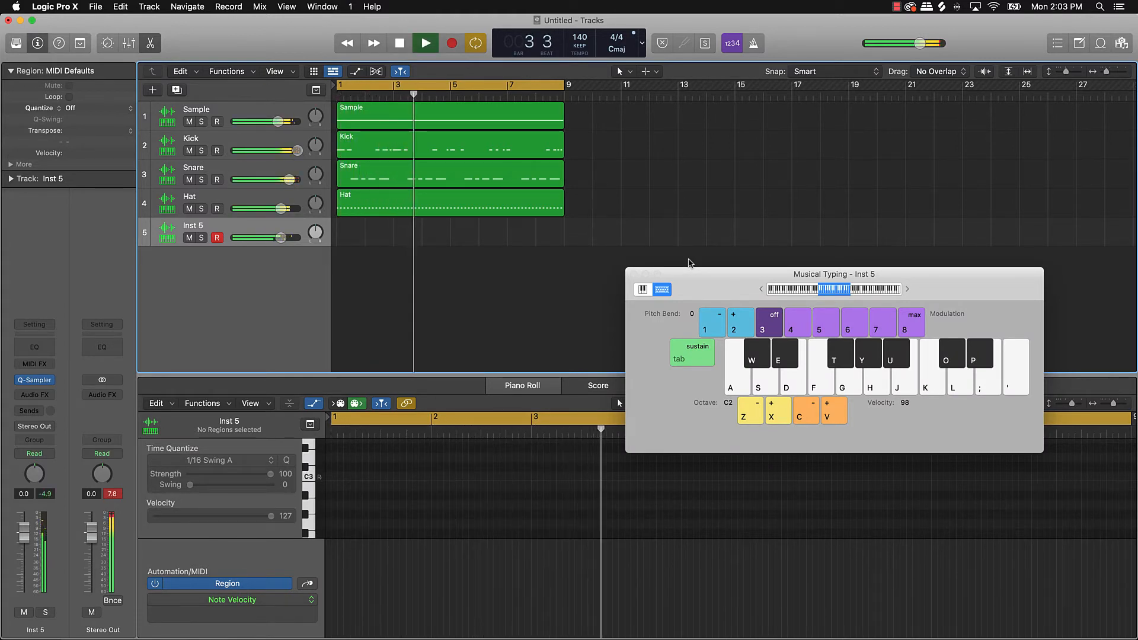
pyautogui.press('k')
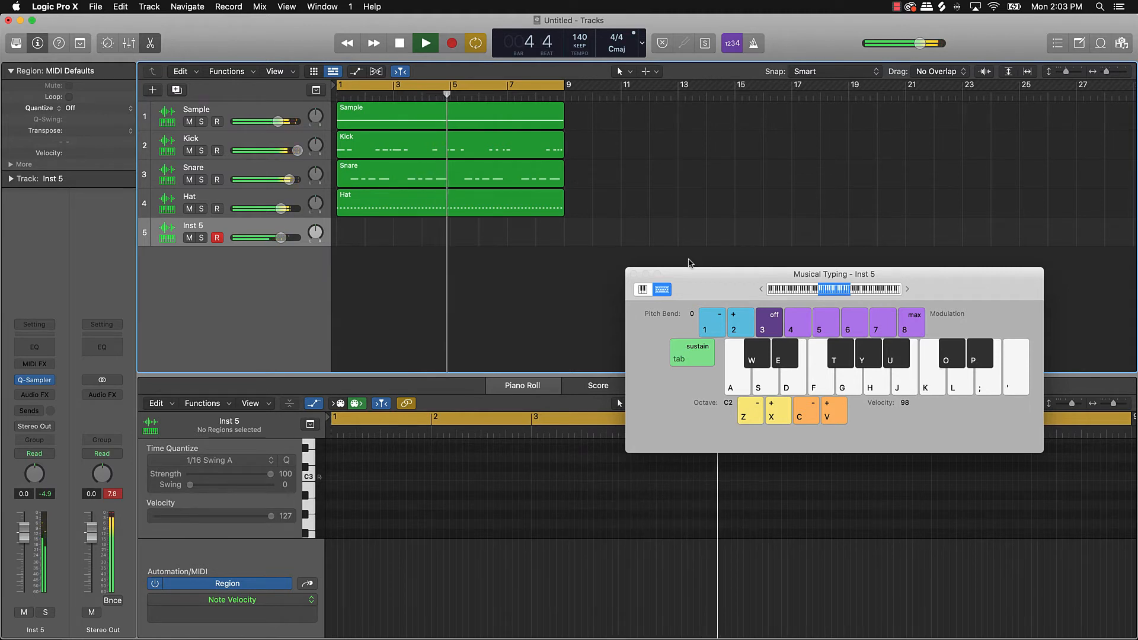
pyautogui.press('k')
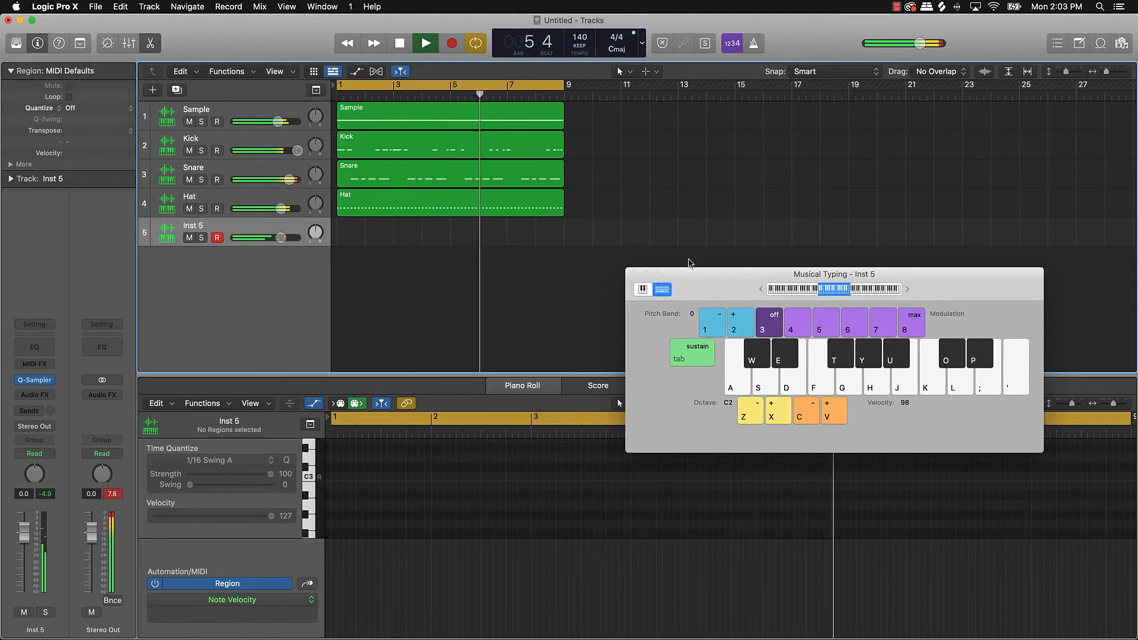
pyautogui.press('k')
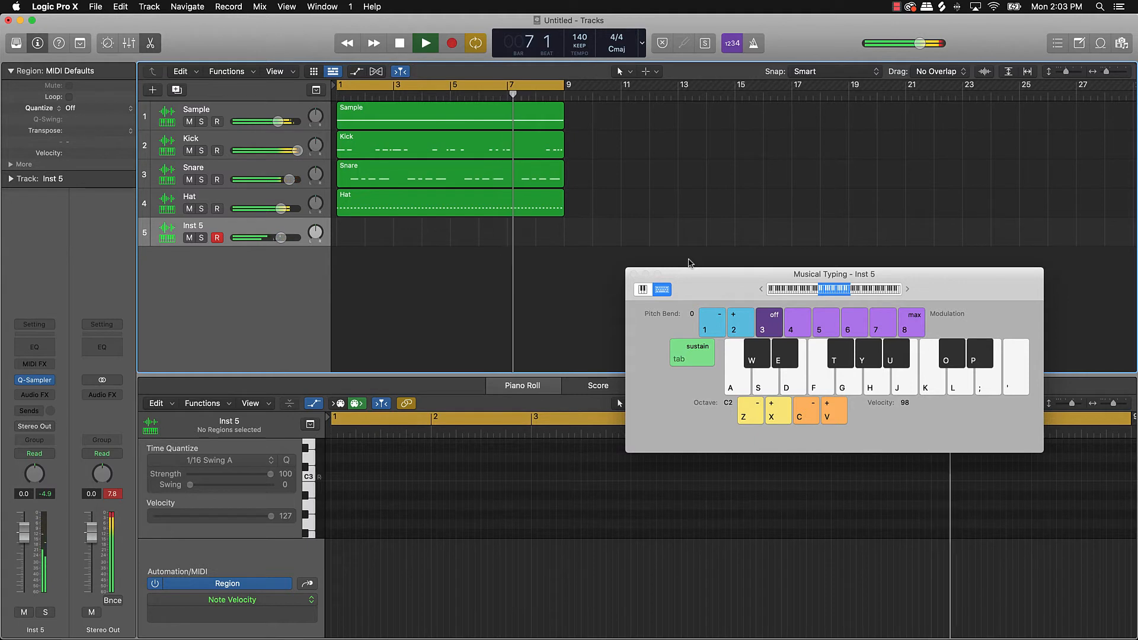
pyautogui.press('k')
pyautogui.press('k')
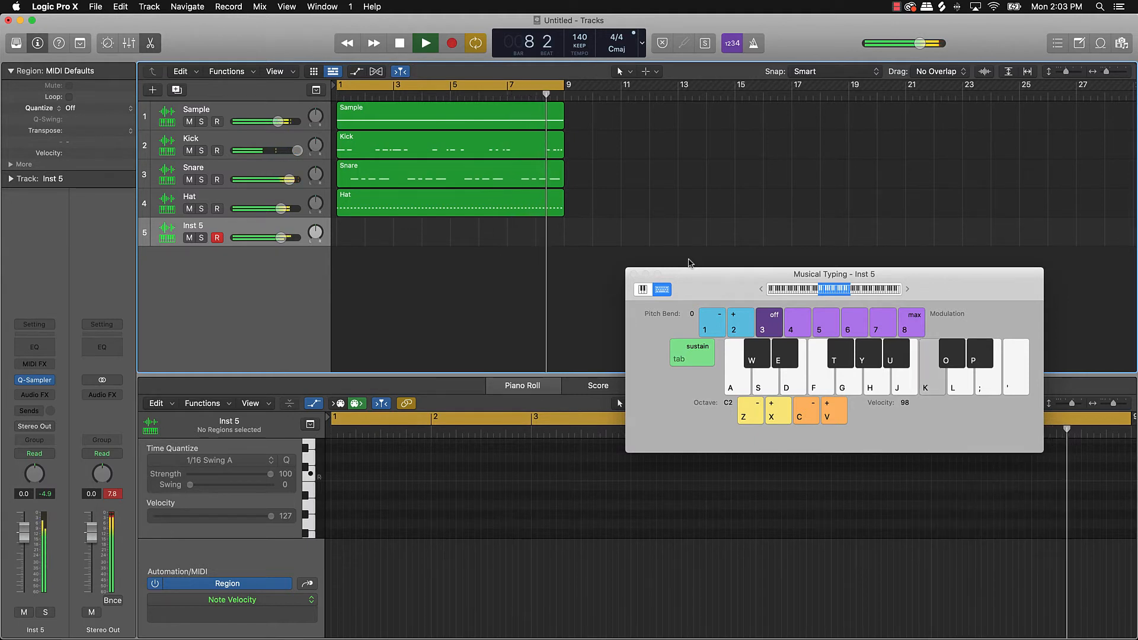
pyautogui.press('k')
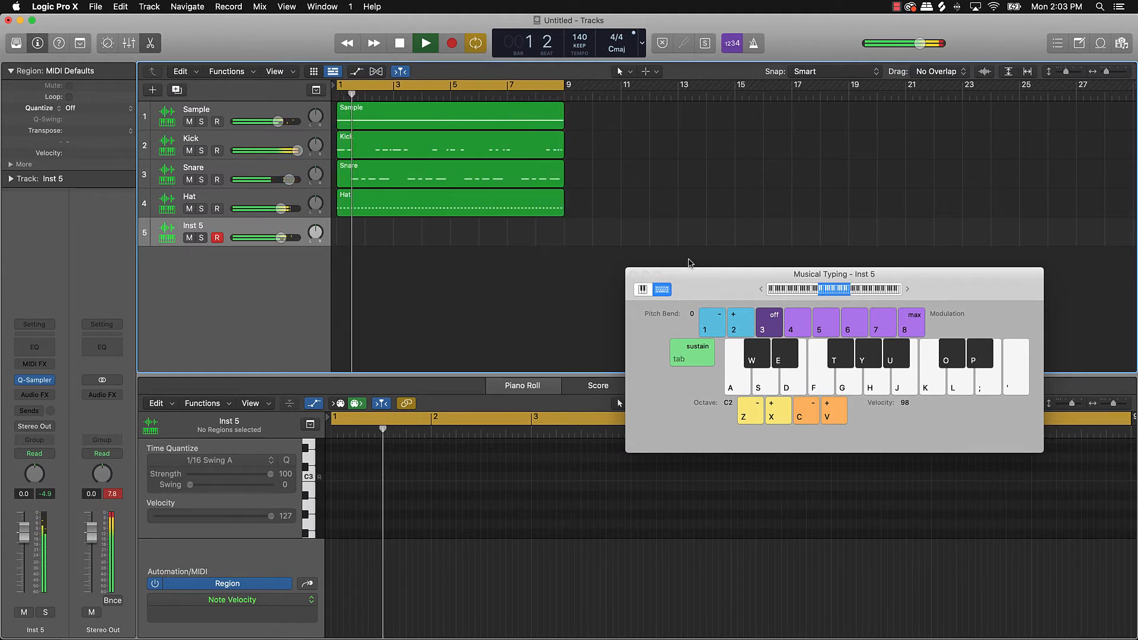
pyautogui.press('k')
pyautogui.press('k')
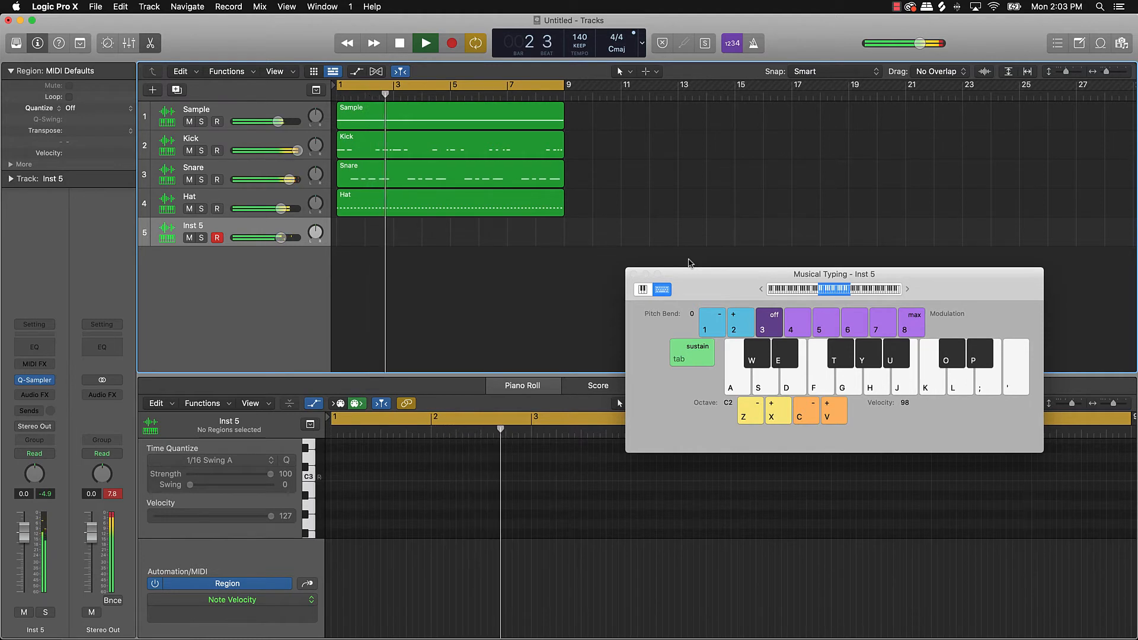
pyautogui.press('k')
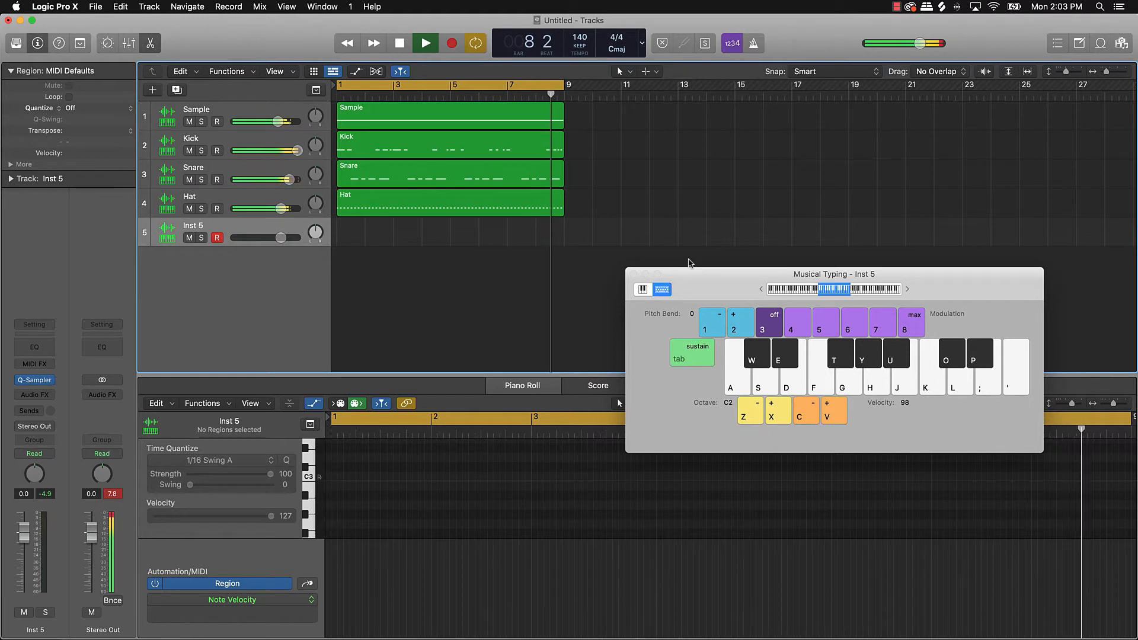
# - Lower the Inst 5 track volume to -3.4 dB, audition the open hat over the beat, and stop playback
pyautogui.moveTo(281, 238); pyautogui.dragTo(271, 238)
pyautogui.press('k')
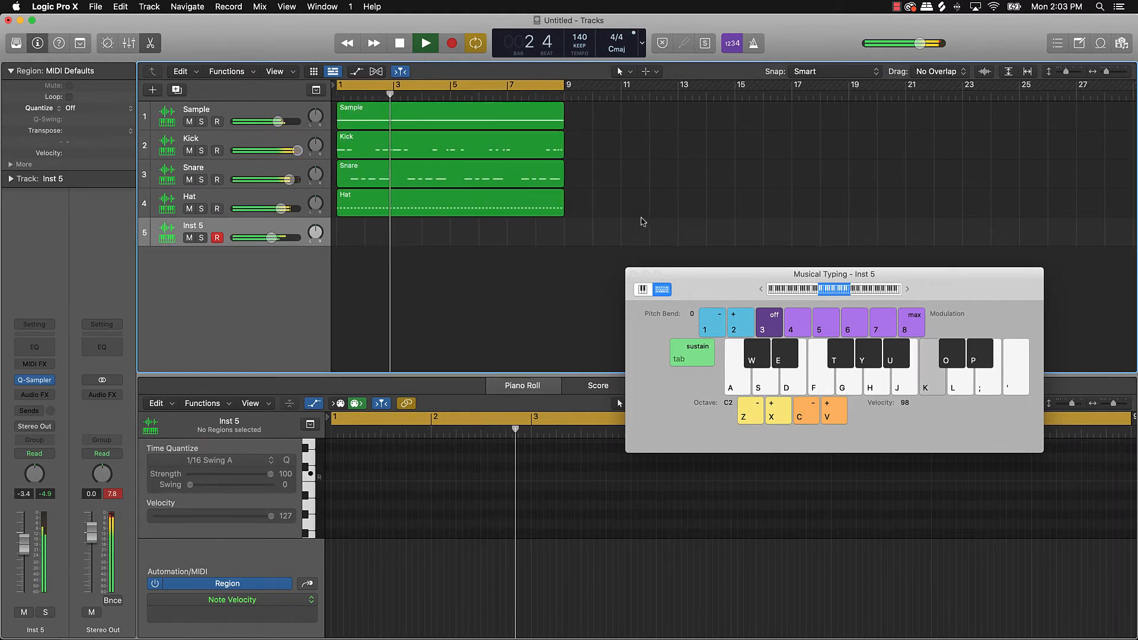
pyautogui.press('k')
pyautogui.press('space')
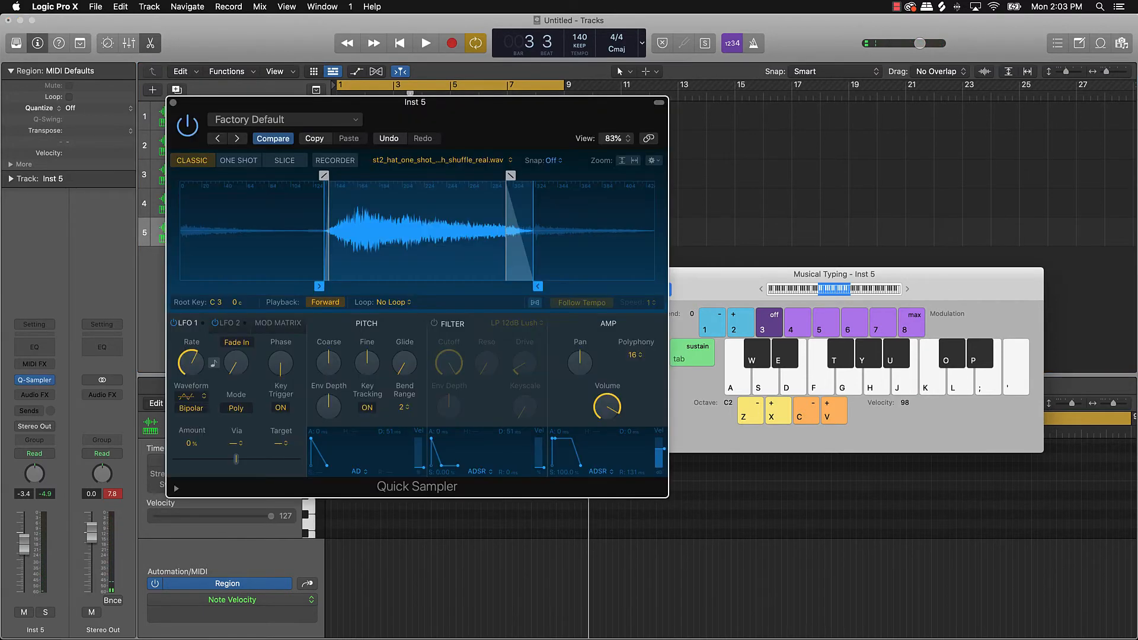
# - Switch to Splice and audition more open hat one-shots, from high_rough_stock down to high_noise_routine
pyautogui.click(603, 630)
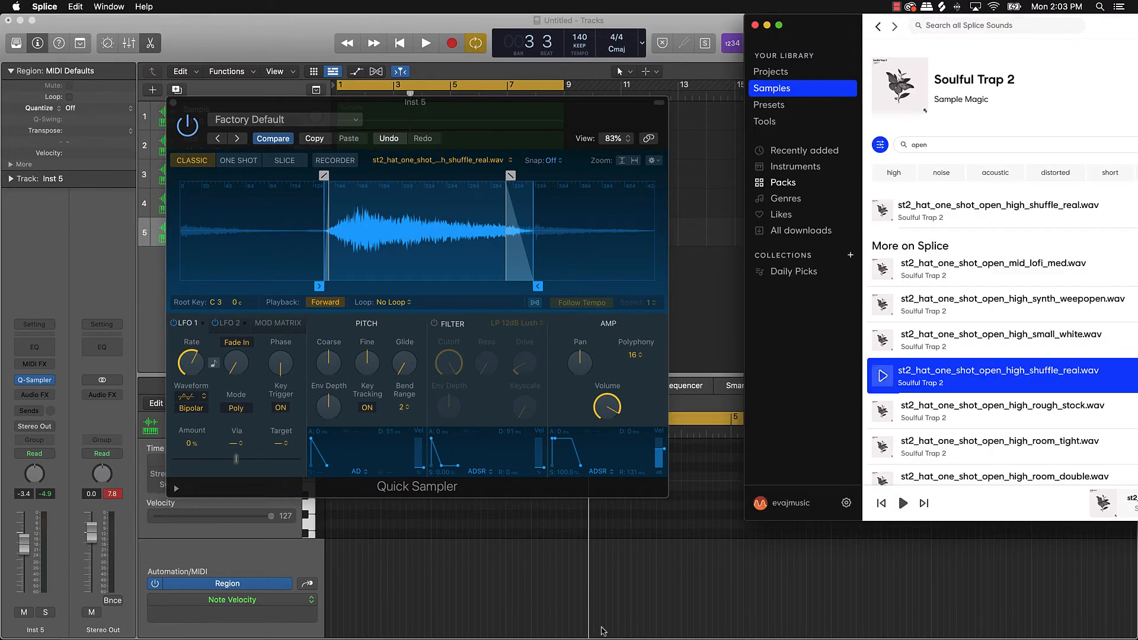
pyautogui.click(881, 413)
pyautogui.click(880, 455)
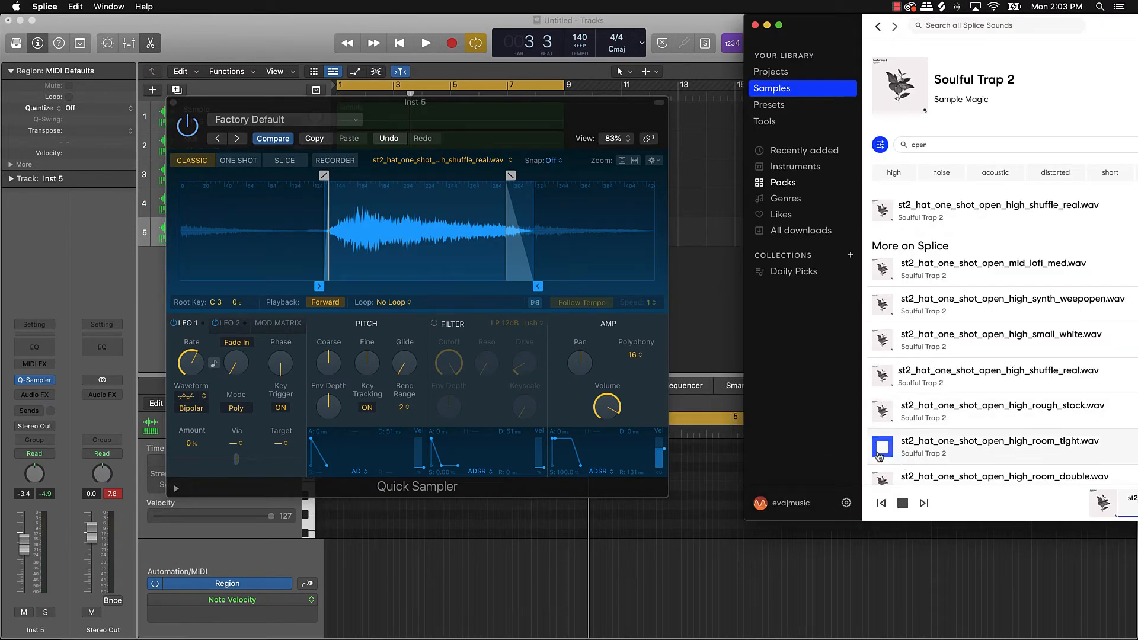
pyautogui.scroll(-3, 880, 450)
pyautogui.click(882, 408)
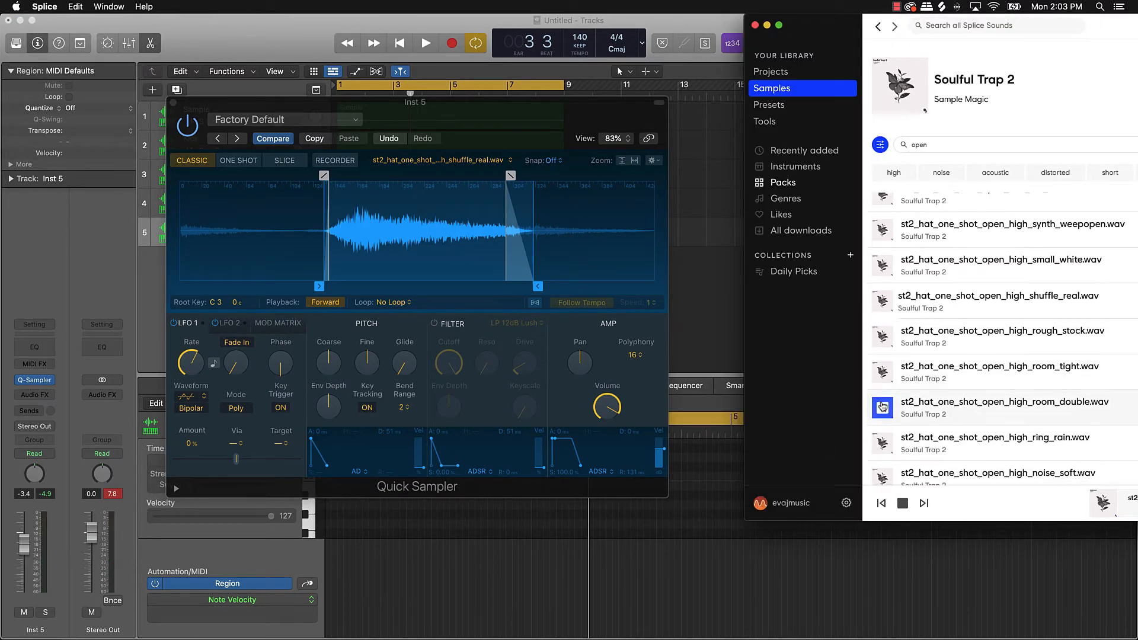
pyautogui.click(882, 441)
pyautogui.scroll(-3, 883, 439)
pyautogui.click(883, 415)
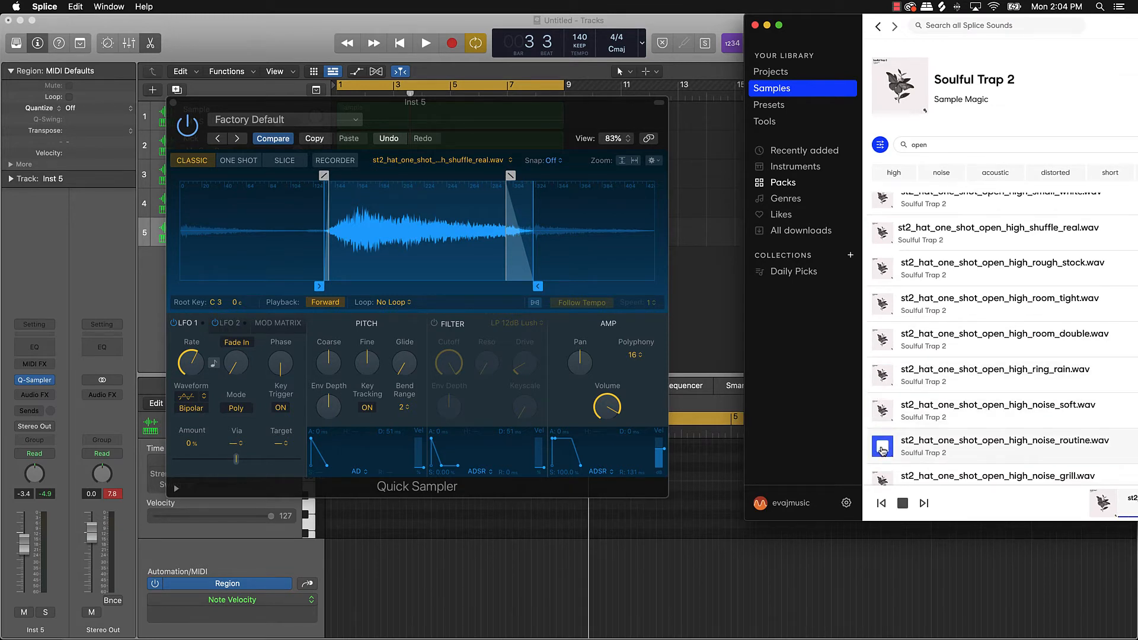
pyautogui.moveTo(914, 450); pyautogui.dragTo(899, 431)
# - Download st2_hat_one_shot_open_high_noise_routine.wav, load it into Inst 5's Quick Sampler, and put the Splice and Quick Sampler windows away
pyautogui.moveTo(1087, 22); pyautogui.dragTo(636, 18)
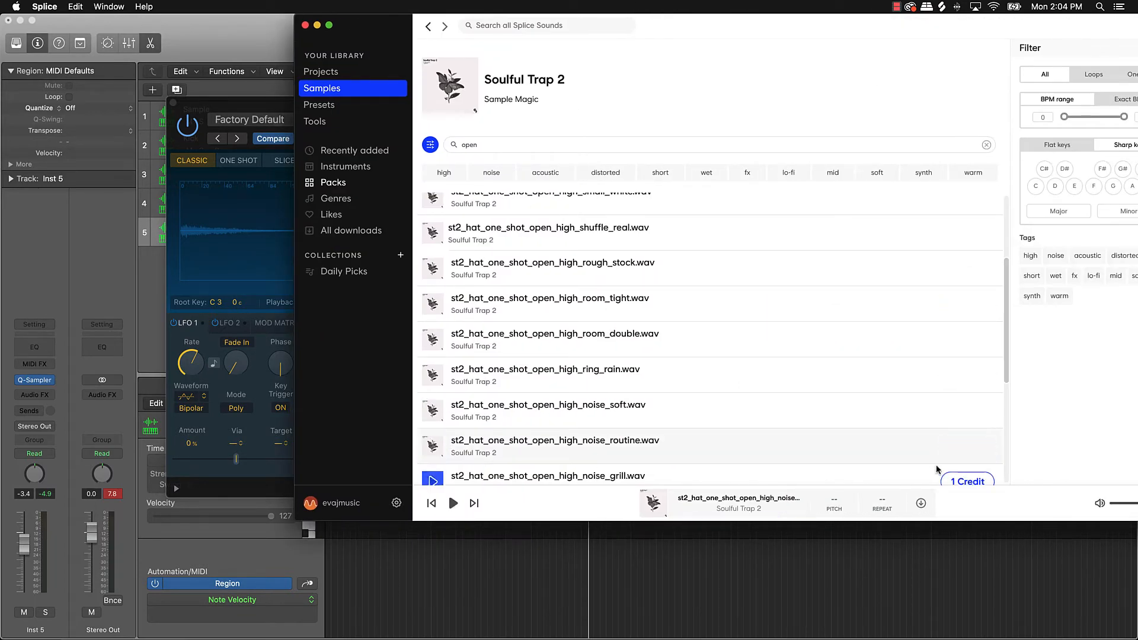
pyautogui.click(948, 452)
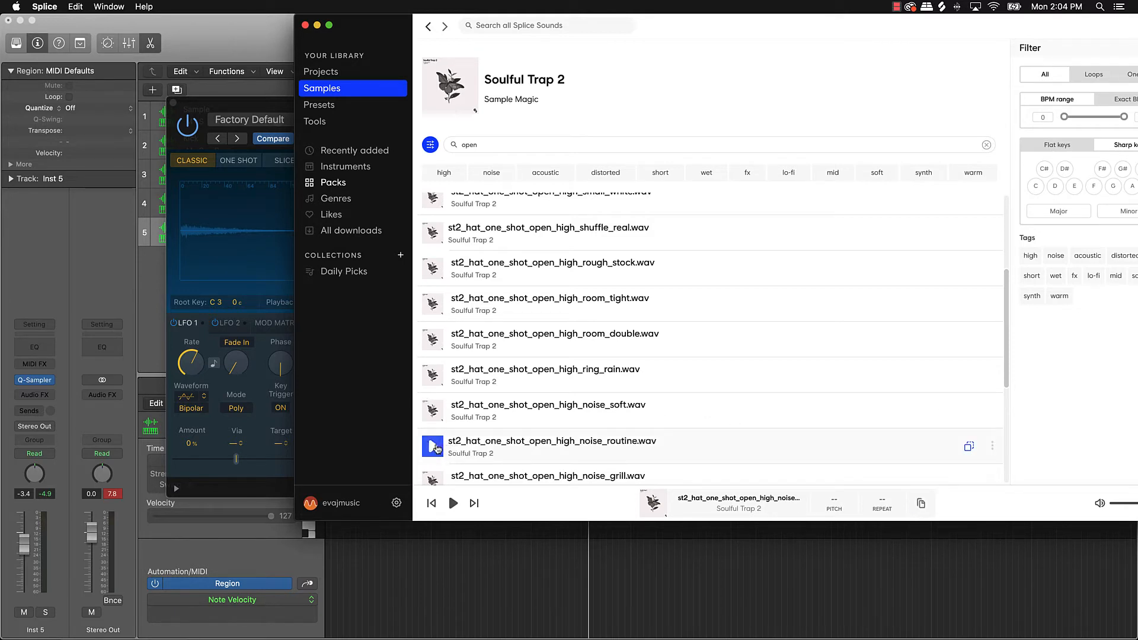
pyautogui.moveTo(437, 448); pyautogui.dragTo(285, 208)
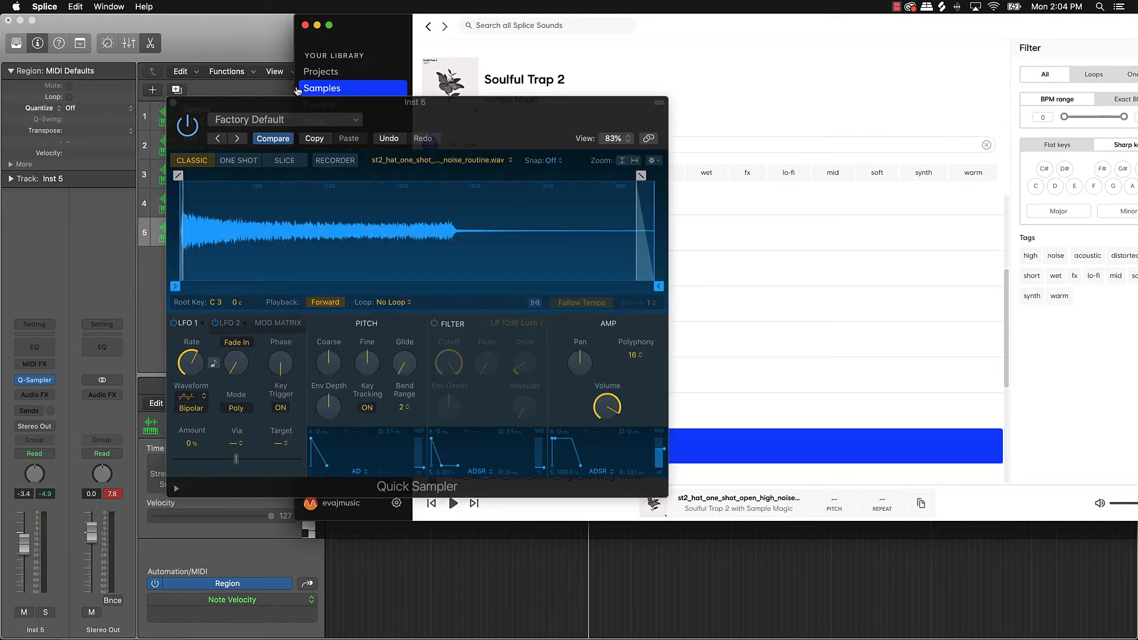
pyautogui.click(318, 25)
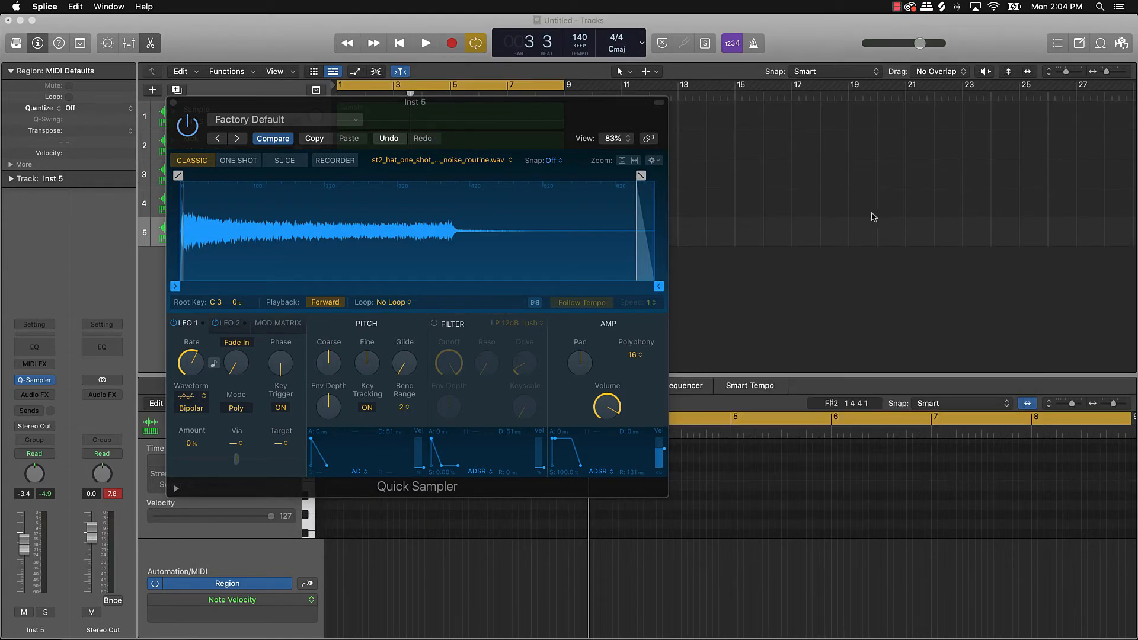
pyautogui.click(173, 103)
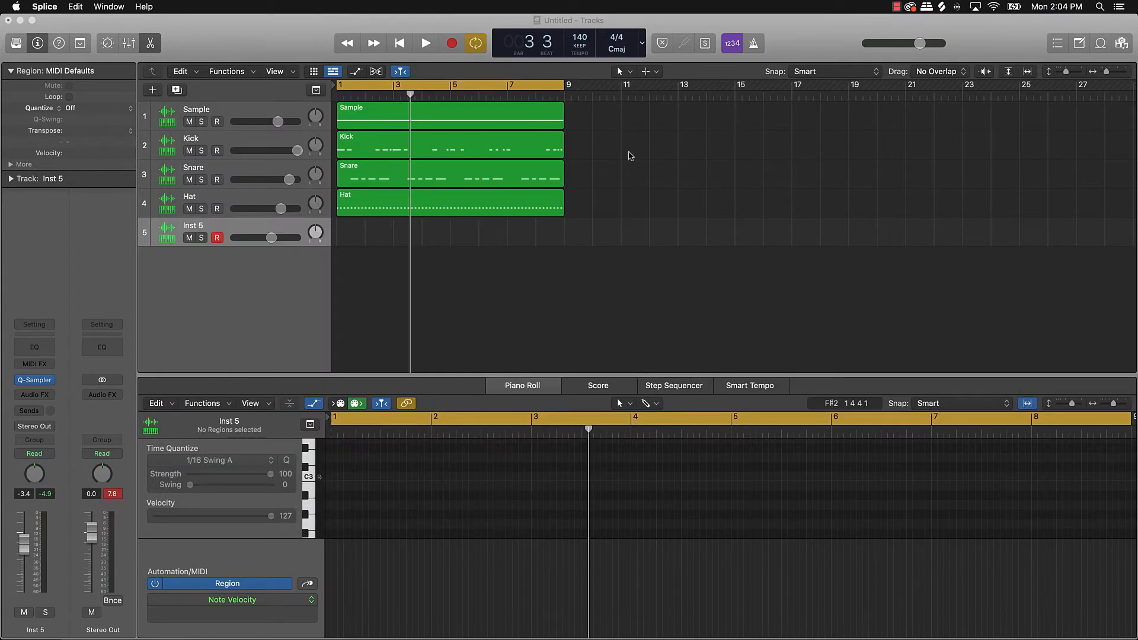
# - Open Musical Typing and try out the new open hat on Inst 5 over the playing beat
pyautogui.press('super+k')
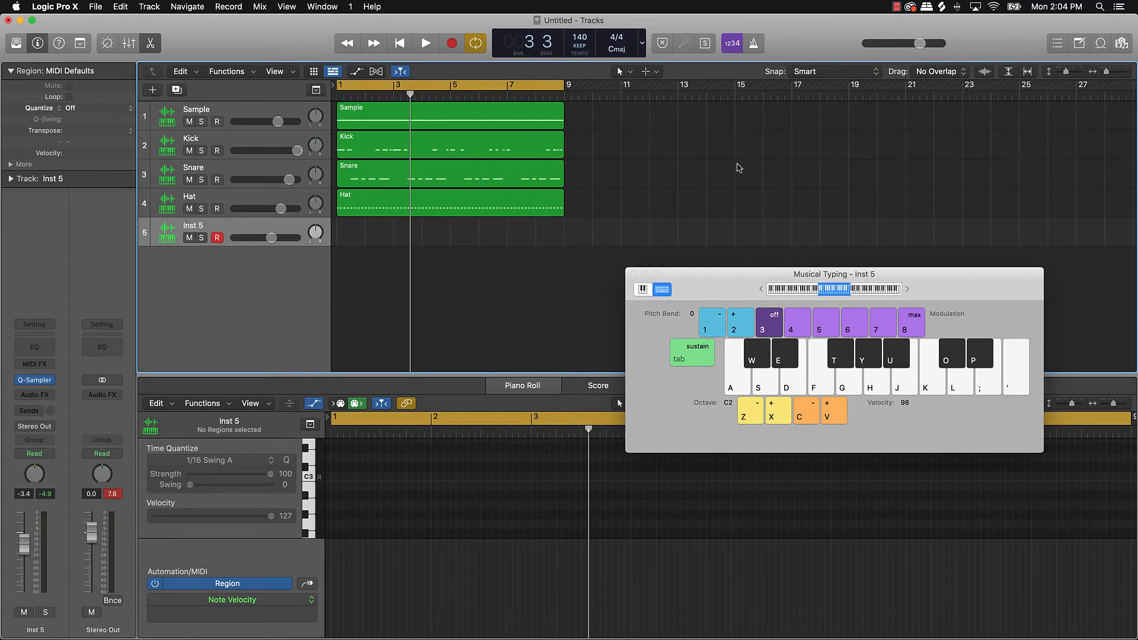
pyautogui.press('k')
pyautogui.press('space')
pyautogui.press('k')
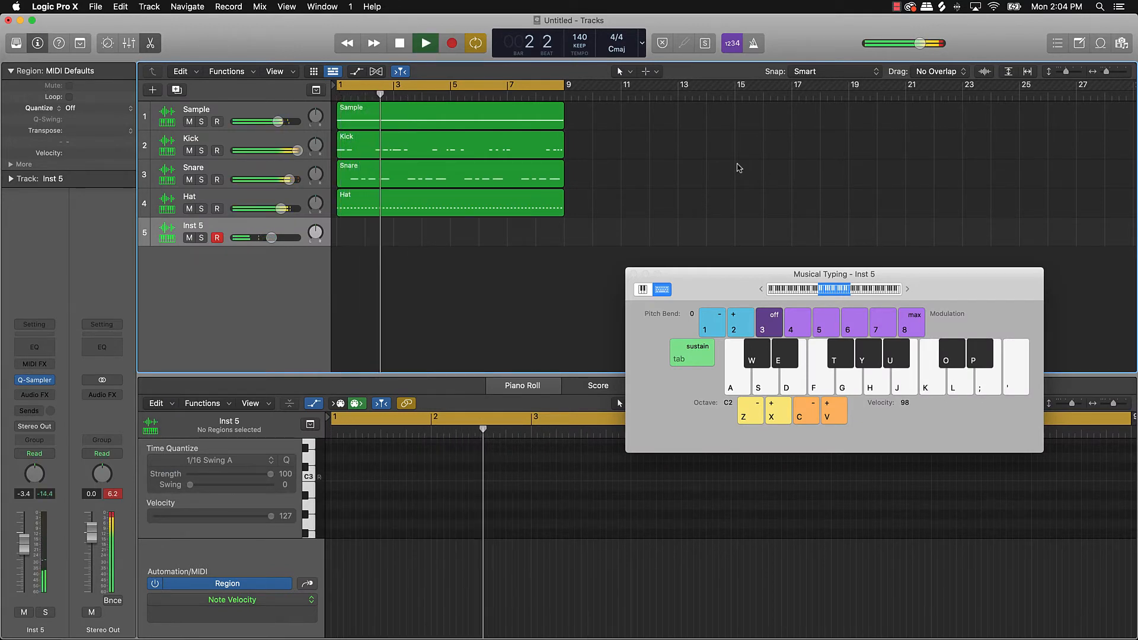
pyautogui.press('k')
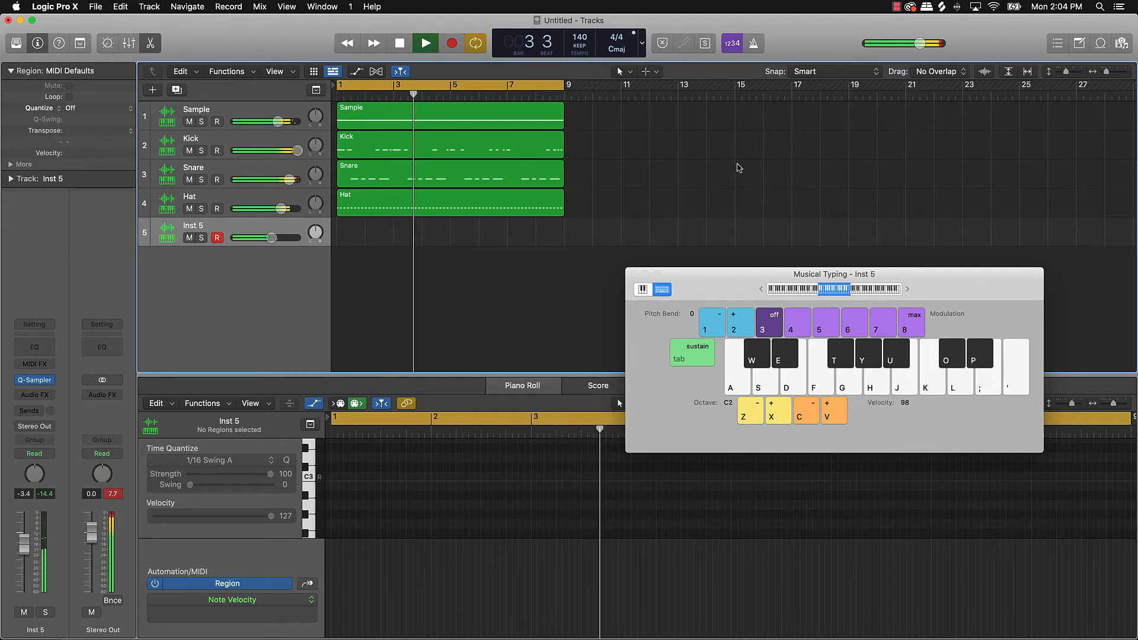
# - Record one open hat hit in bar 1 and one in bar 5 on Inst 5, and extend the region to bar 9
pyautogui.press('r')
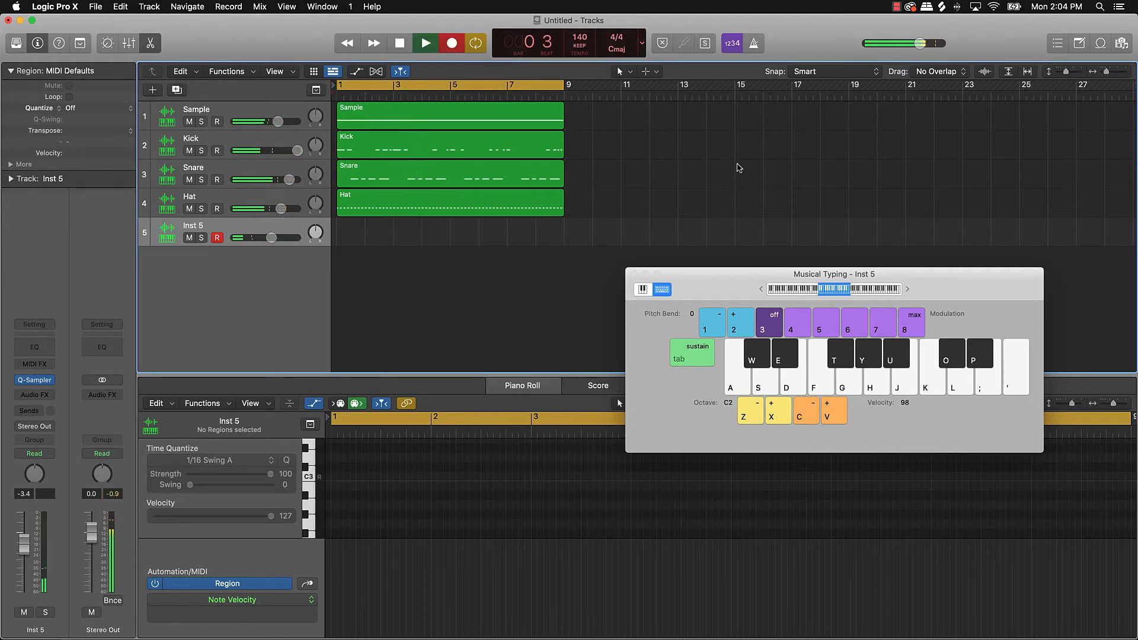
pyautogui.press('k')
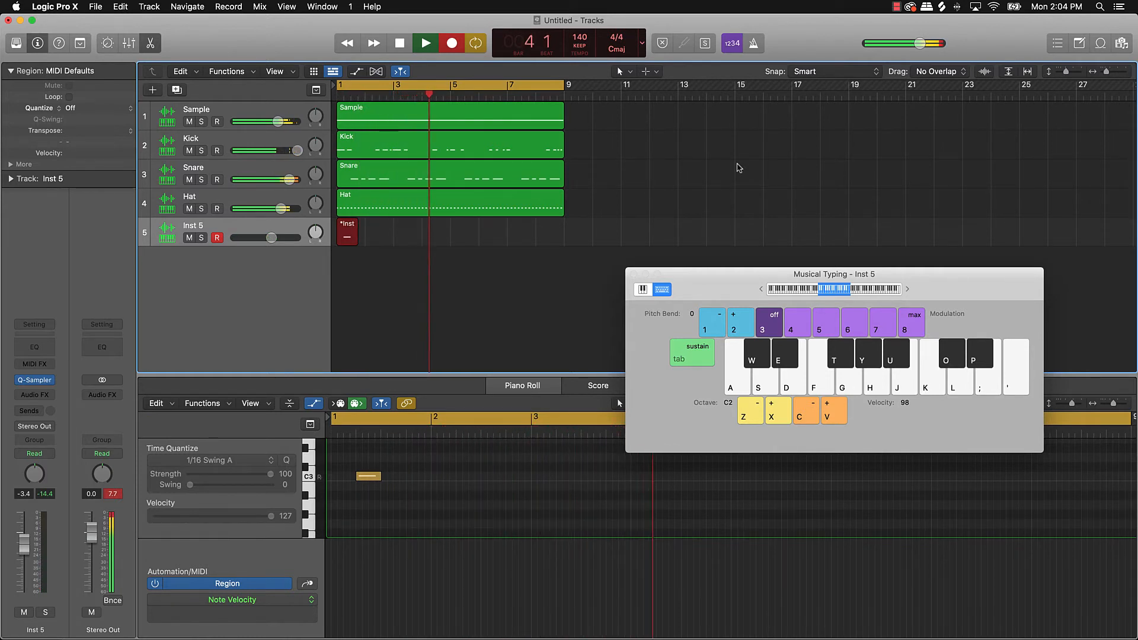
pyautogui.press('k')
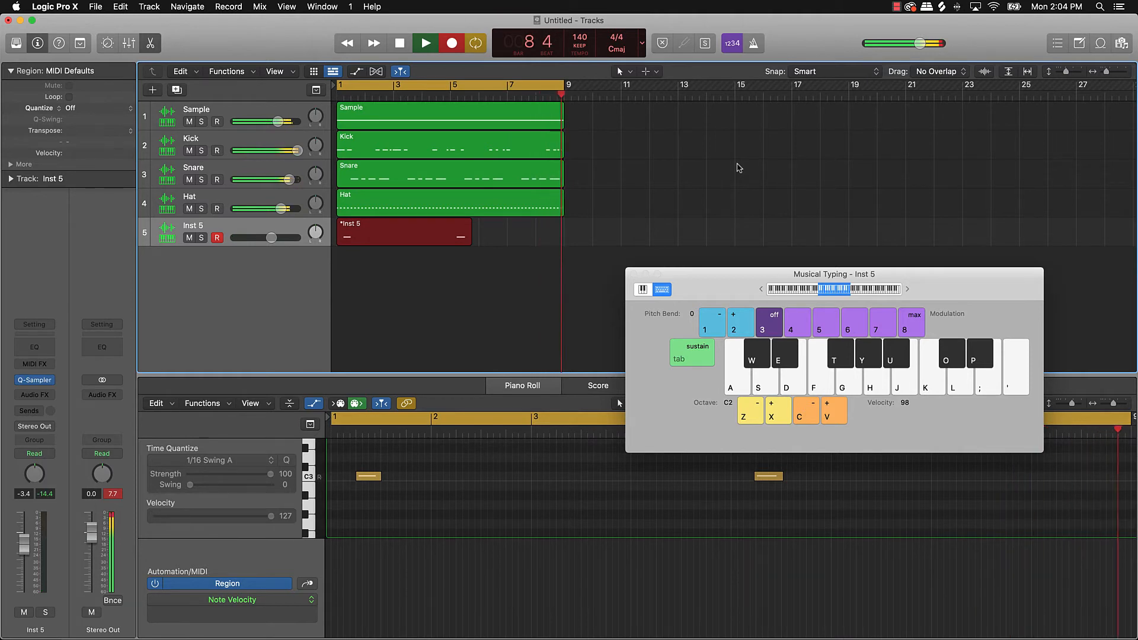
pyautogui.press('space')
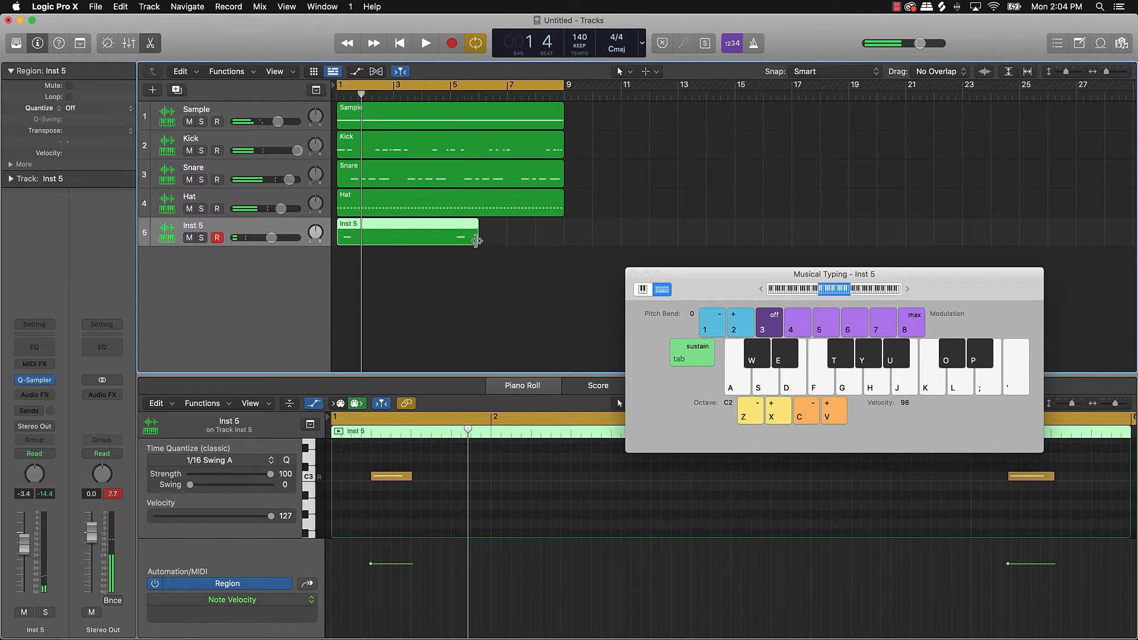
pyautogui.moveTo(476, 240); pyautogui.dragTo(564, 240)
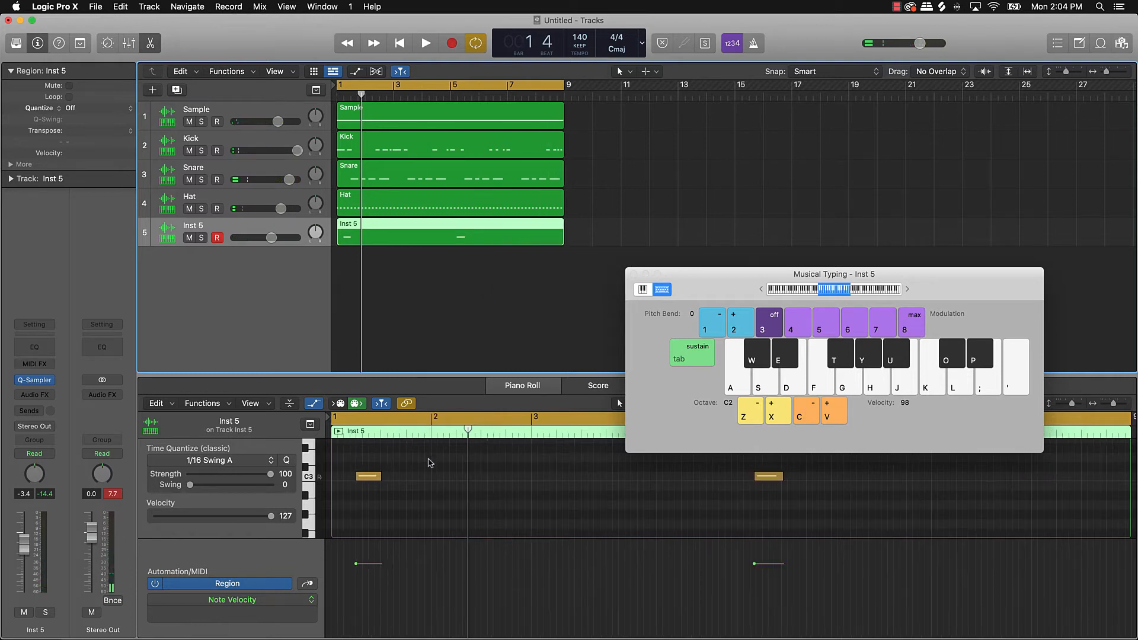
# - Quantize both open hat notes in the Inst 5 region to 1/16 Swing A and close Musical Typing
pyautogui.click(430, 462)
pyautogui.press('super+a')
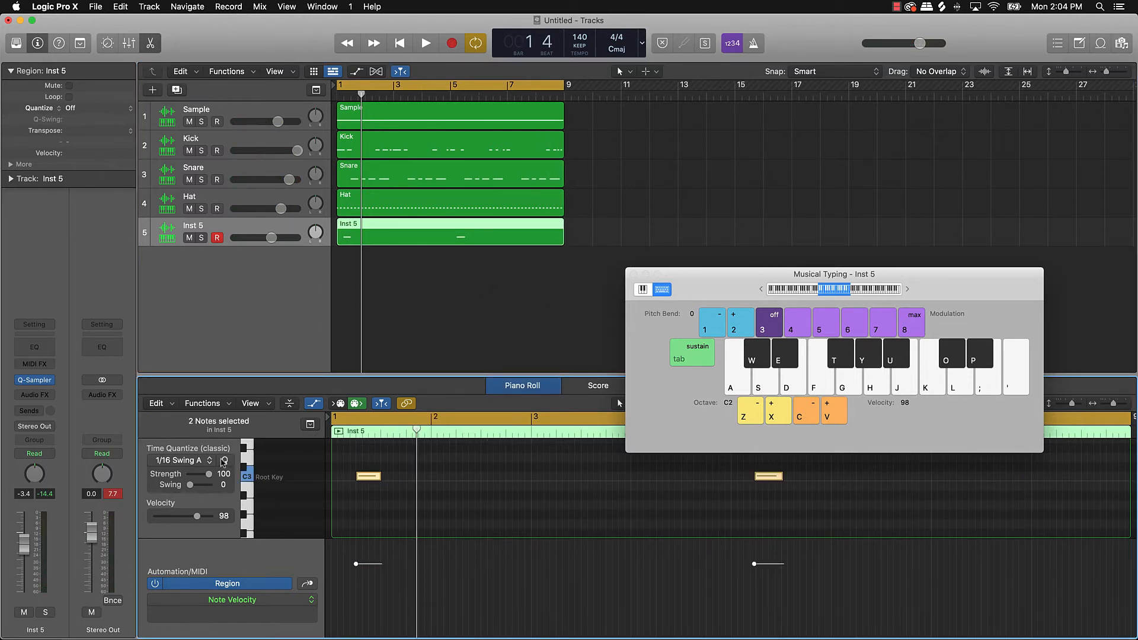
pyautogui.click(632, 275)
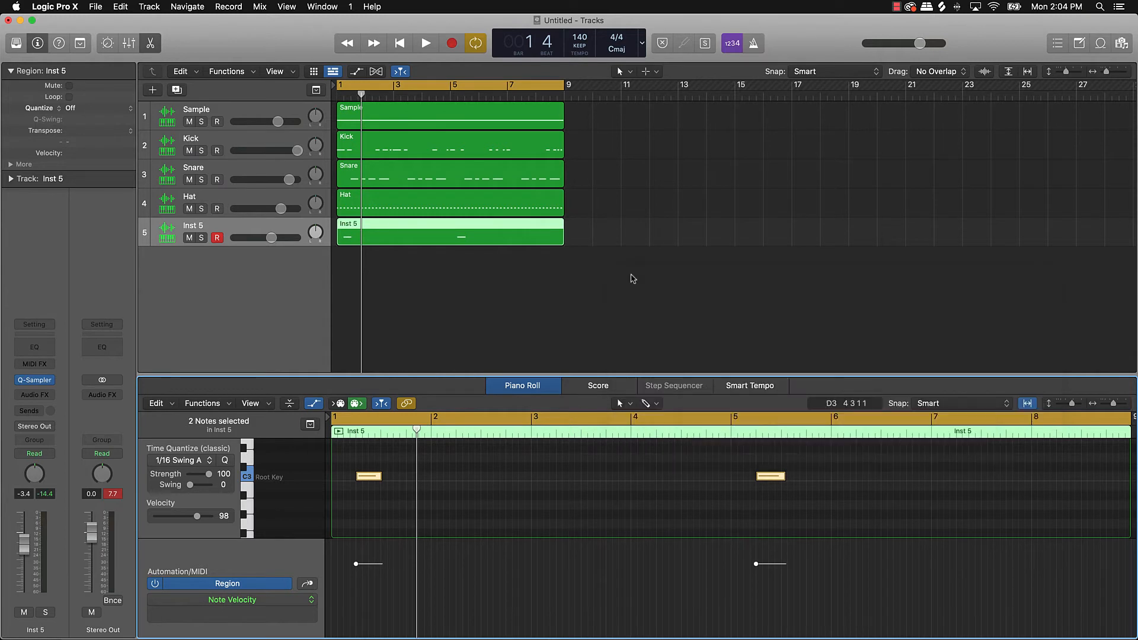
pyautogui.click(412, 496)
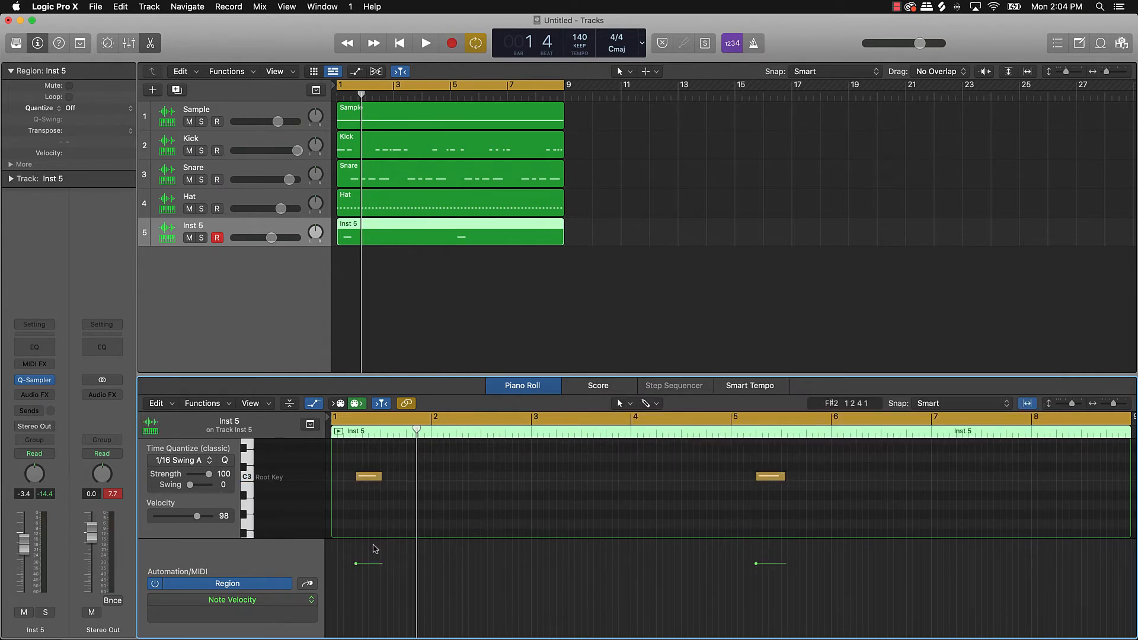
# - Set the Inst 5 volume to -2.3 dB and pan it to -6, with the Hat track panned slightly to the opposite side
pyautogui.moveTo(275, 236); pyautogui.dragTo(320, 200)
pyautogui.click(318, 230)
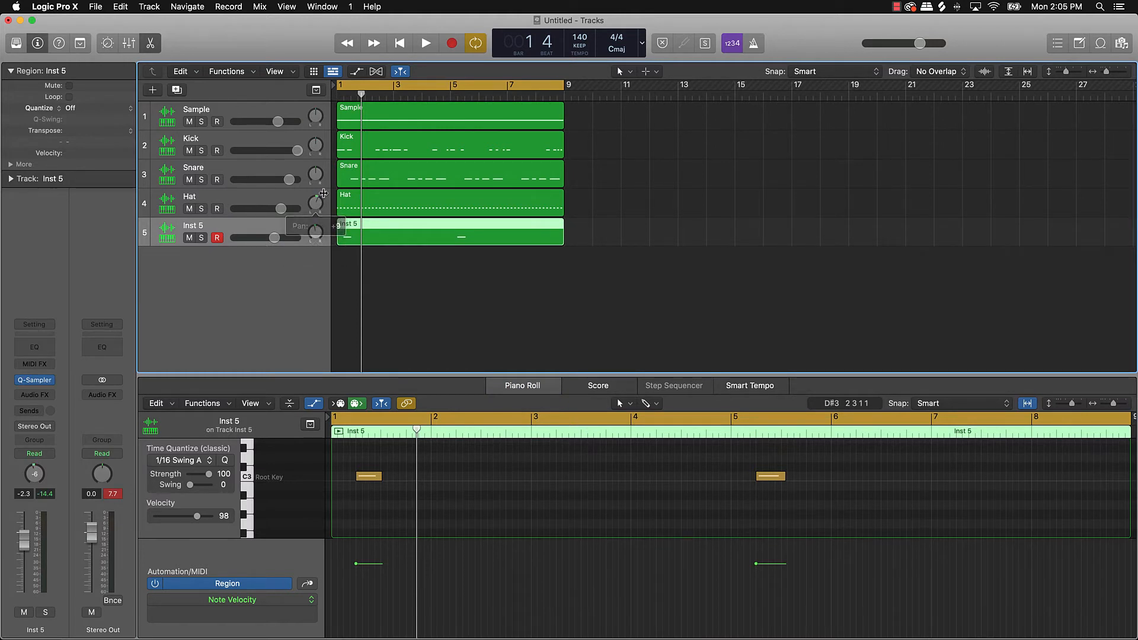
# - Create a new software instrument track with the SAUCEWARE AUDIO Octave Deluxe instrument
pyautogui.click(153, 90)
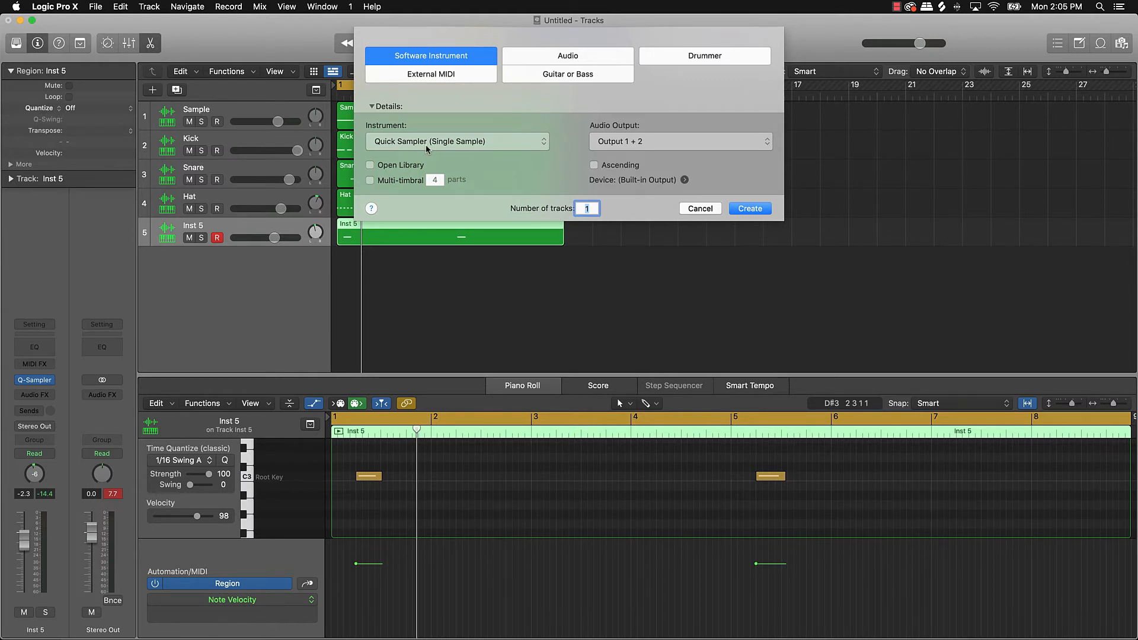
pyautogui.click(427, 148)
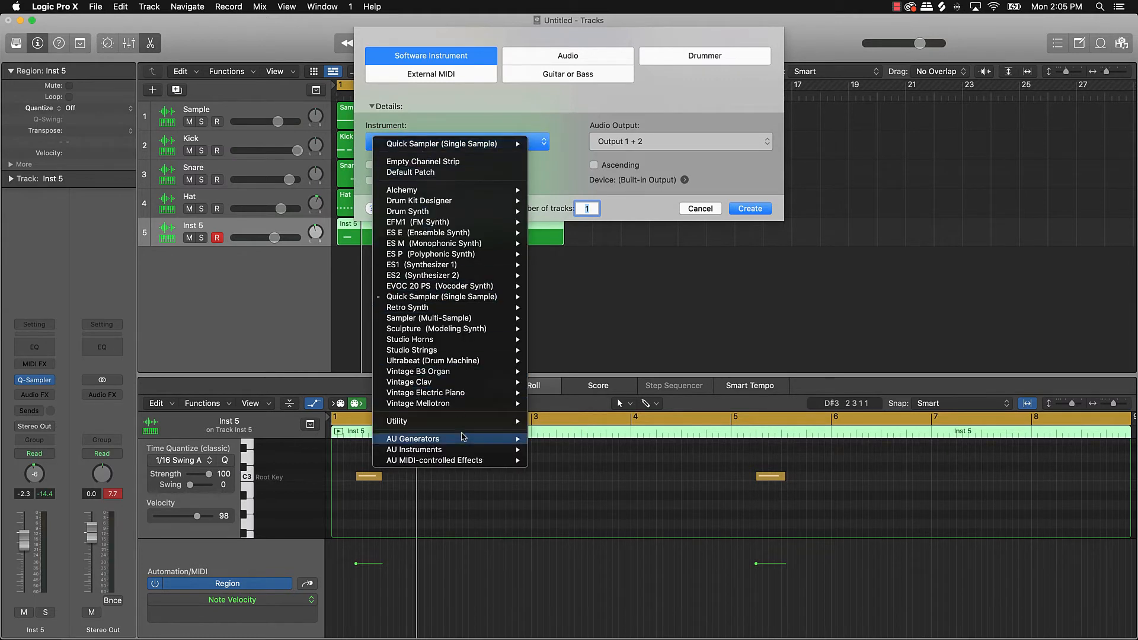
pyautogui.moveTo(468, 466)
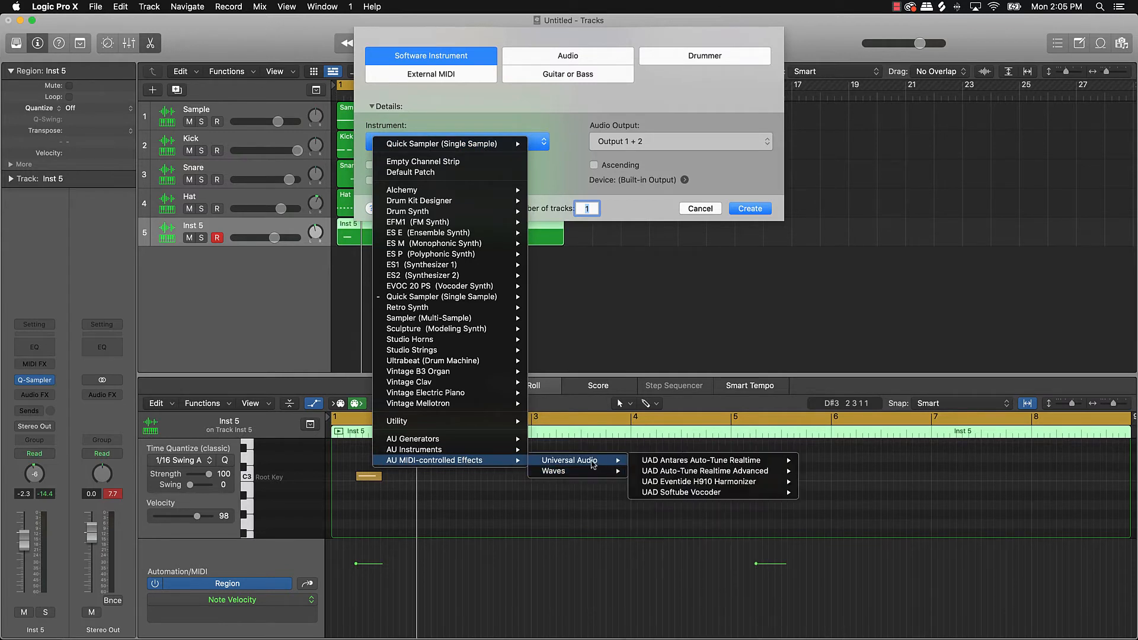
pyautogui.moveTo(595, 487)
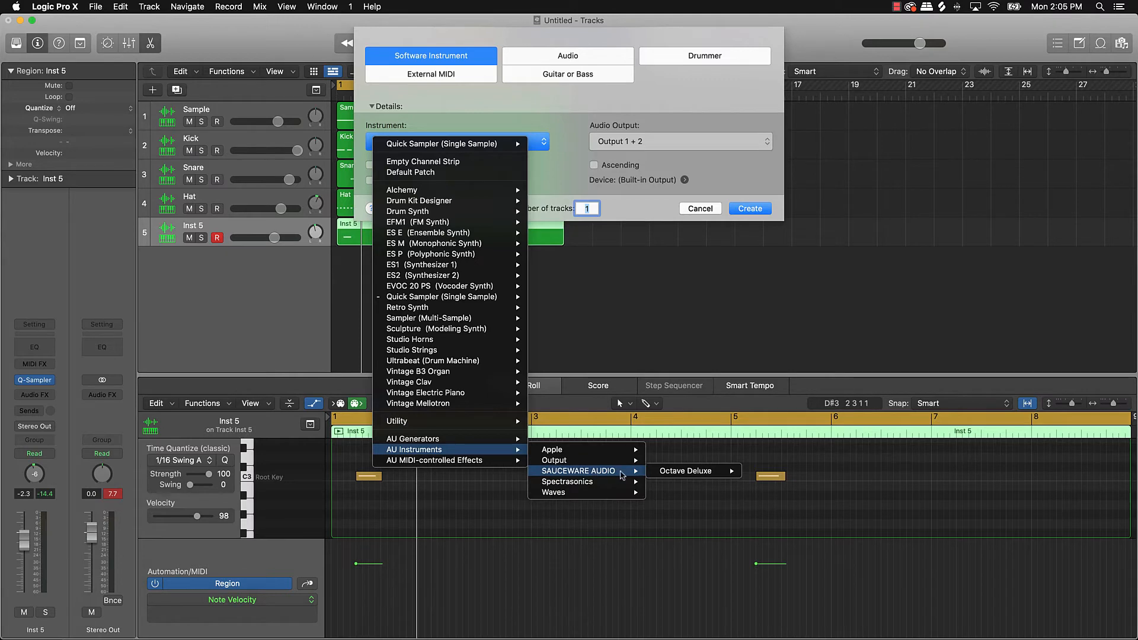
pyautogui.moveTo(683, 477)
pyautogui.click(768, 471)
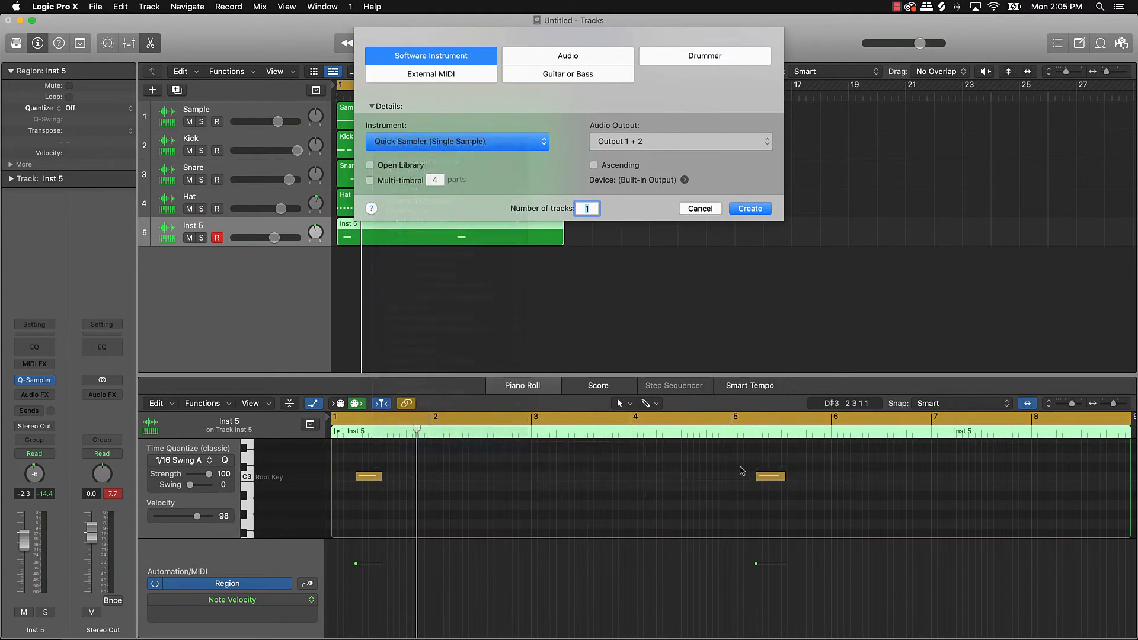
pyautogui.click(760, 214)
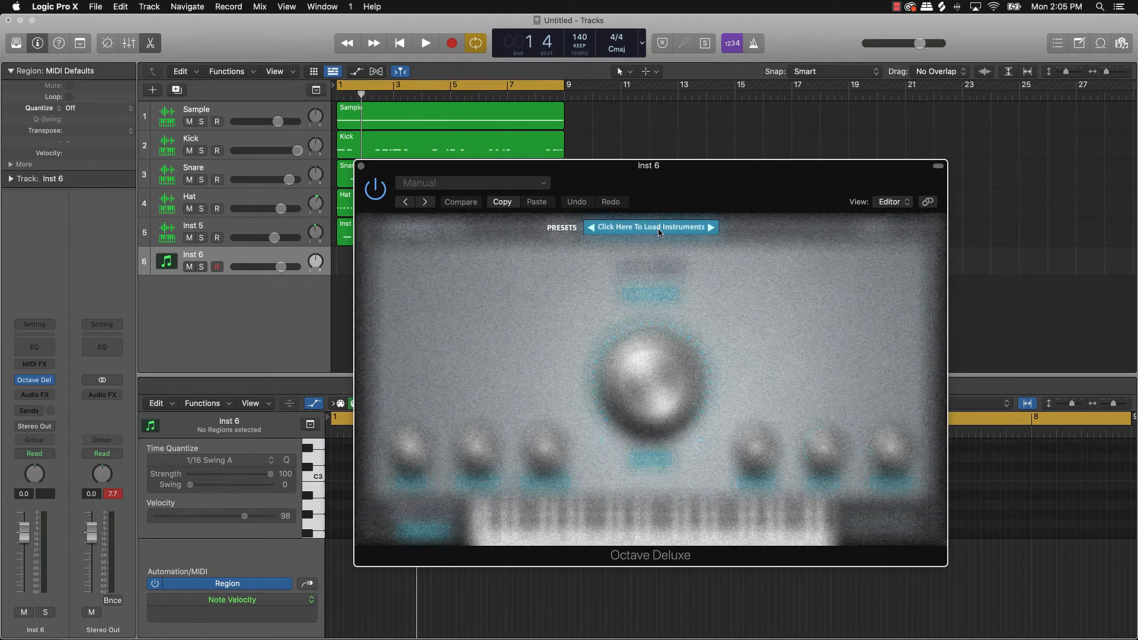
# - Load the XP5 - Bass - Basment preset in Octave Deluxe and audition it with Musical Typing
pyautogui.click(627, 229)
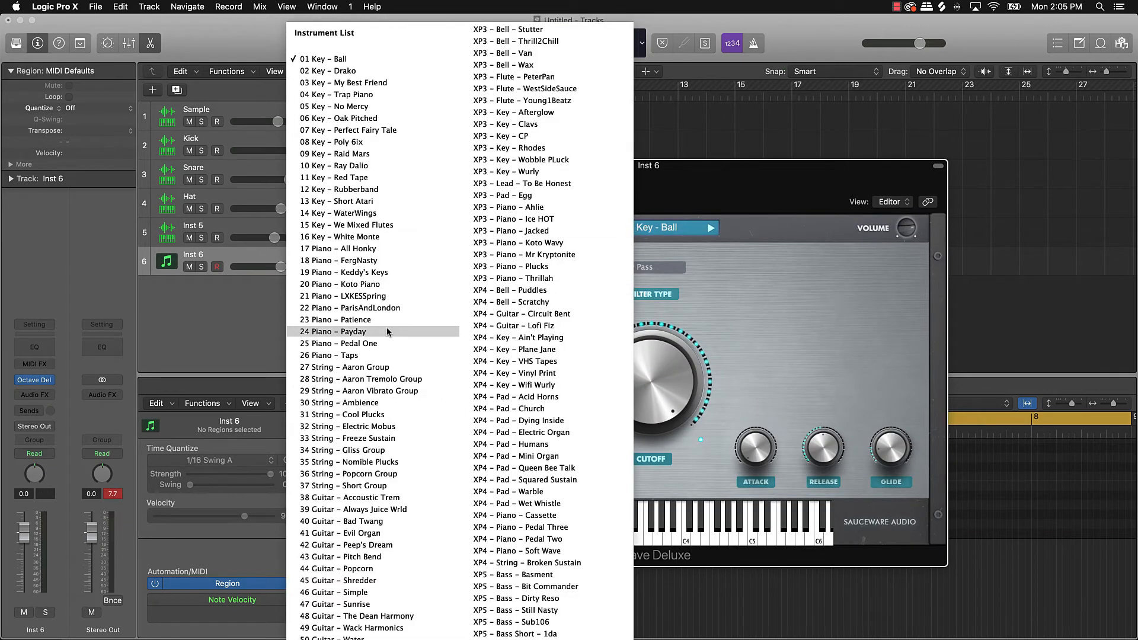
pyautogui.scroll(-5, 387, 331)
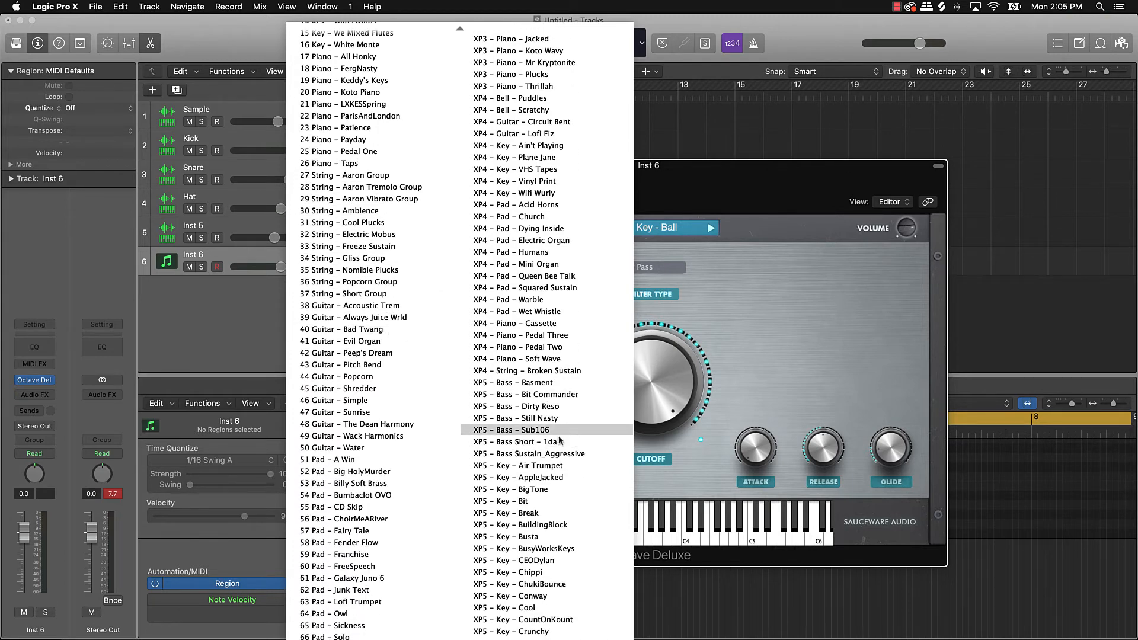
pyautogui.click(549, 385)
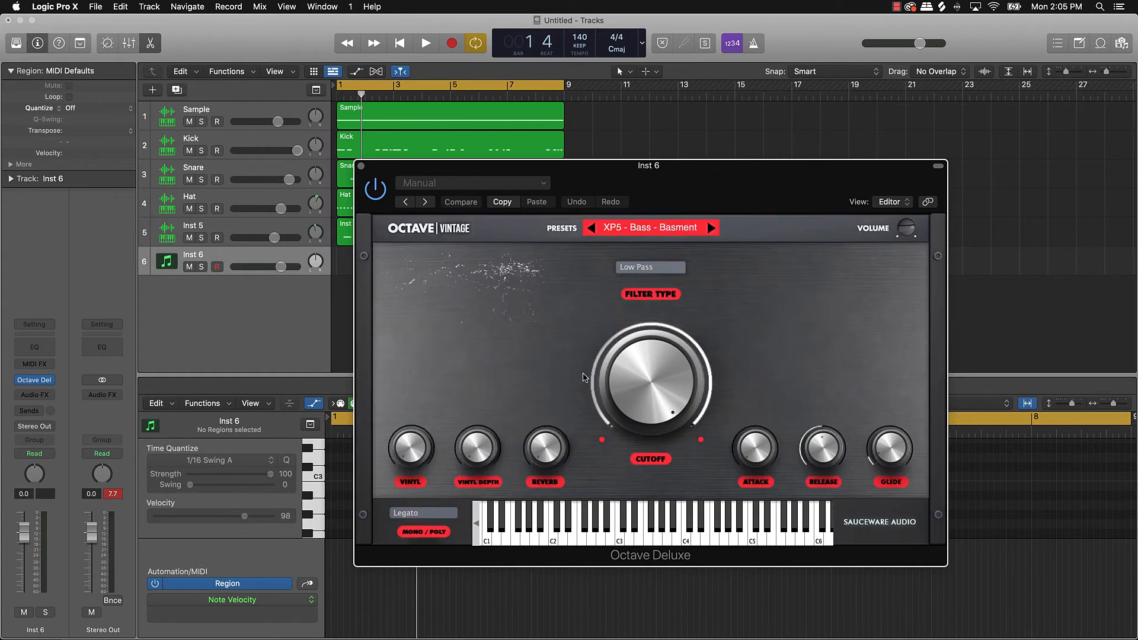
pyautogui.press('super+k')
pyautogui.press('k')
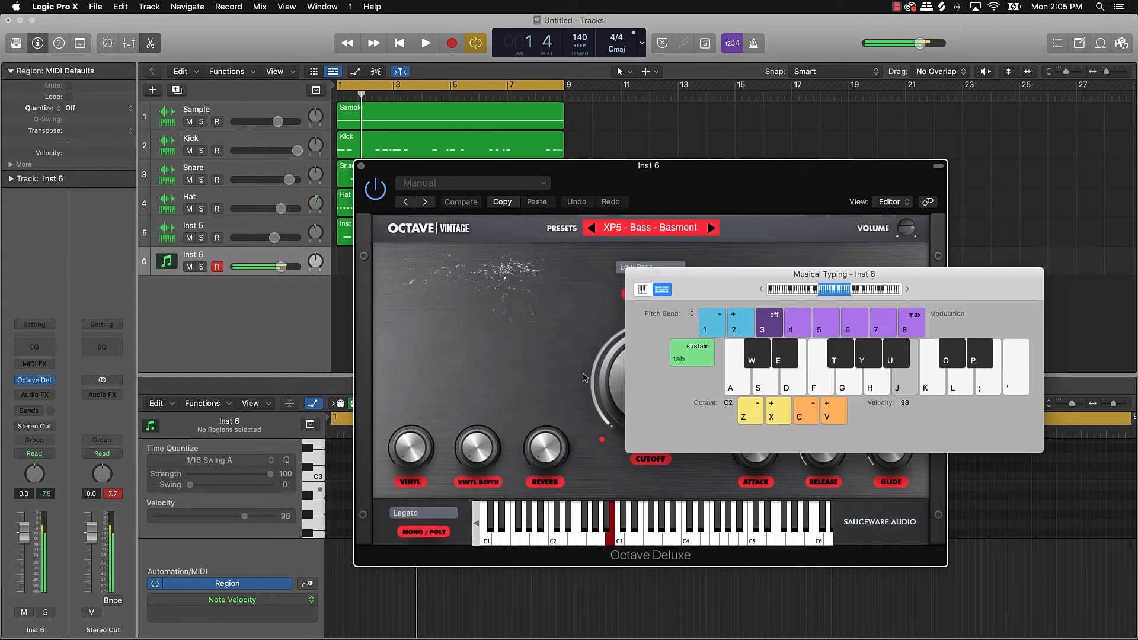
pyautogui.press('u')
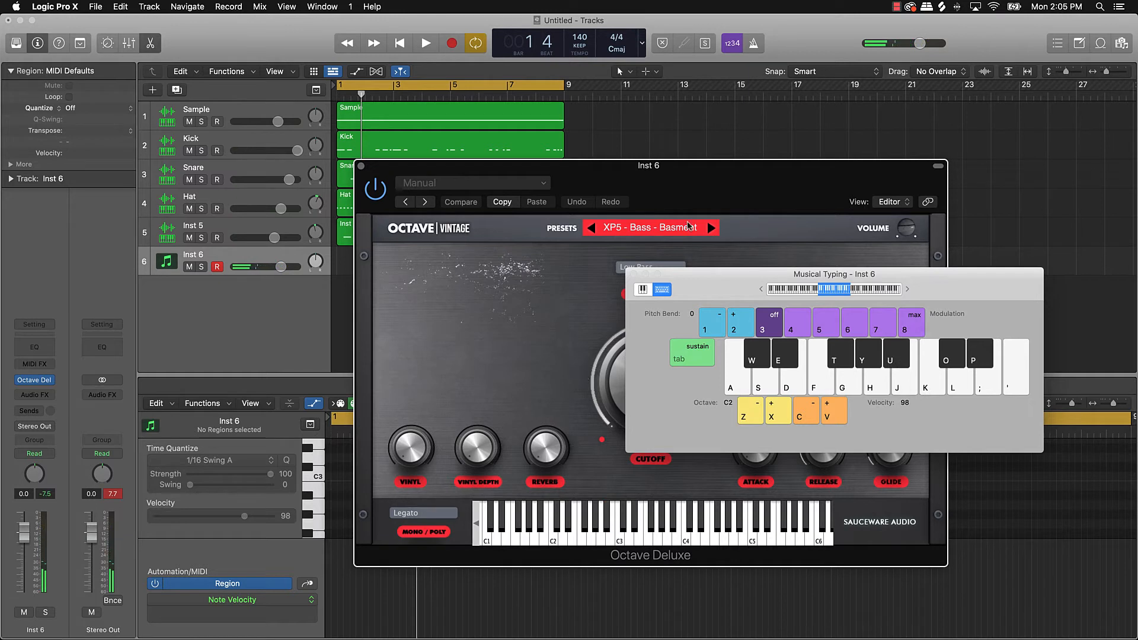
# - Switch Octave Deluxe to the XP5 - Bass - Bit Commander preset and audition its sound
pyautogui.click(713, 231)
pyautogui.click(712, 229)
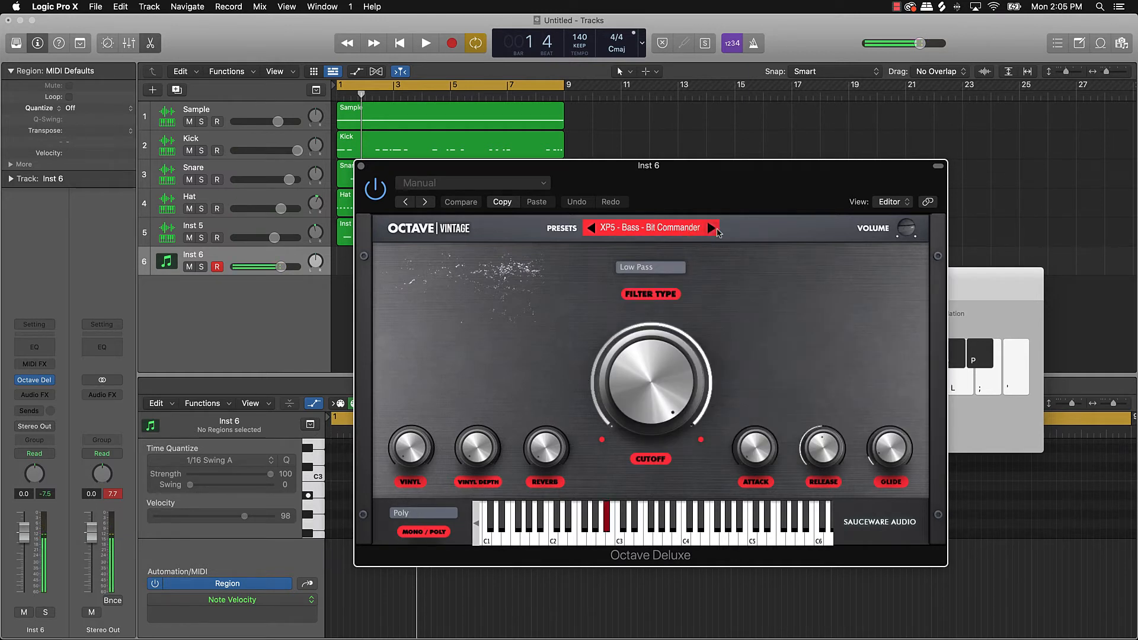
pyautogui.press('u')
# - Play the beat and try out a low bass line on Inst 6 with the Bit Commander preset
pyautogui.press('space')
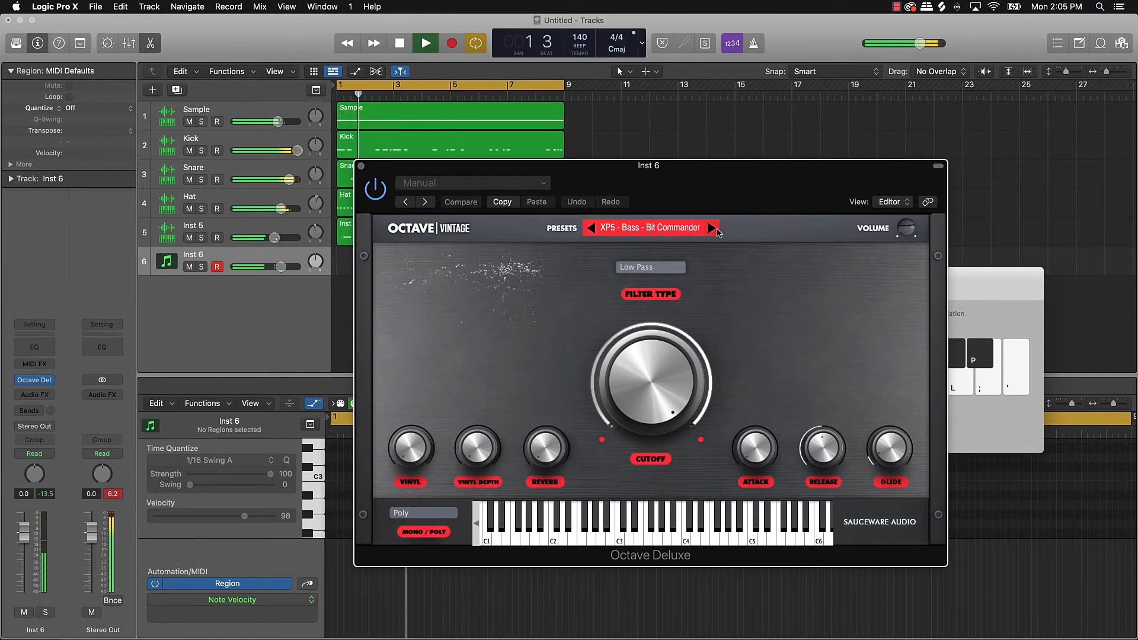
pyautogui.press('f')
pyautogui.press('space')
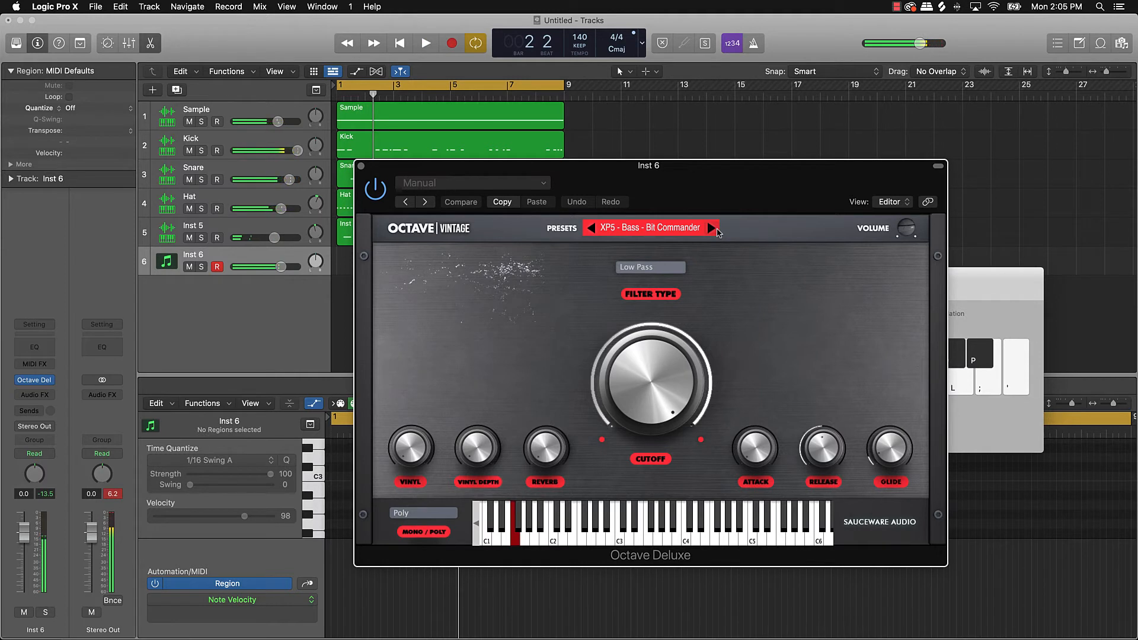
pyautogui.press('space')
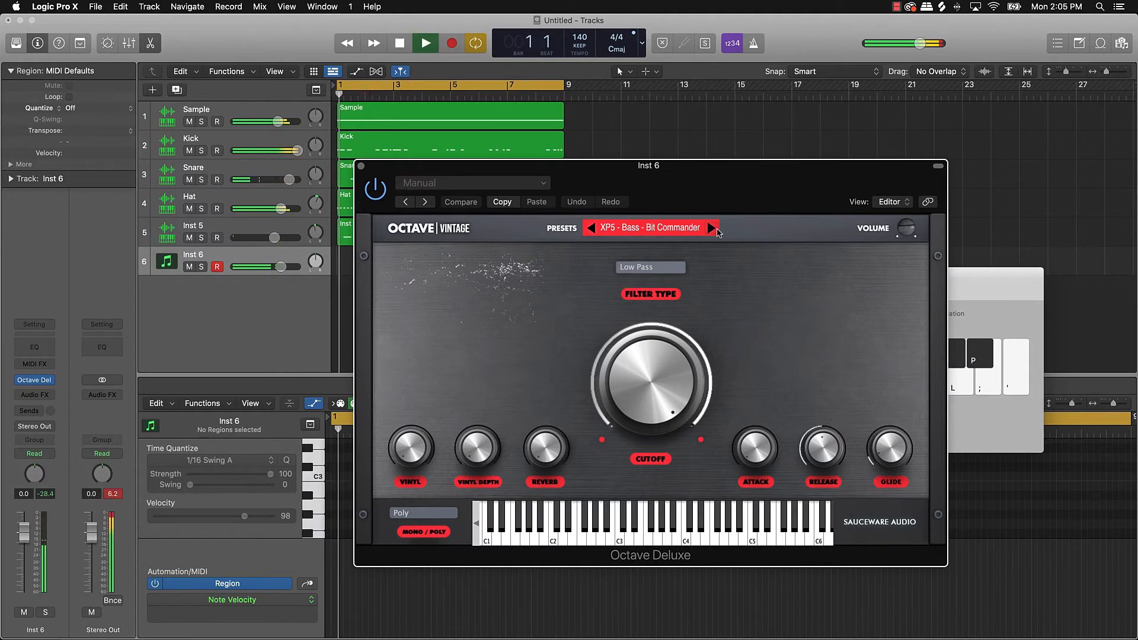
pyautogui.press('f')
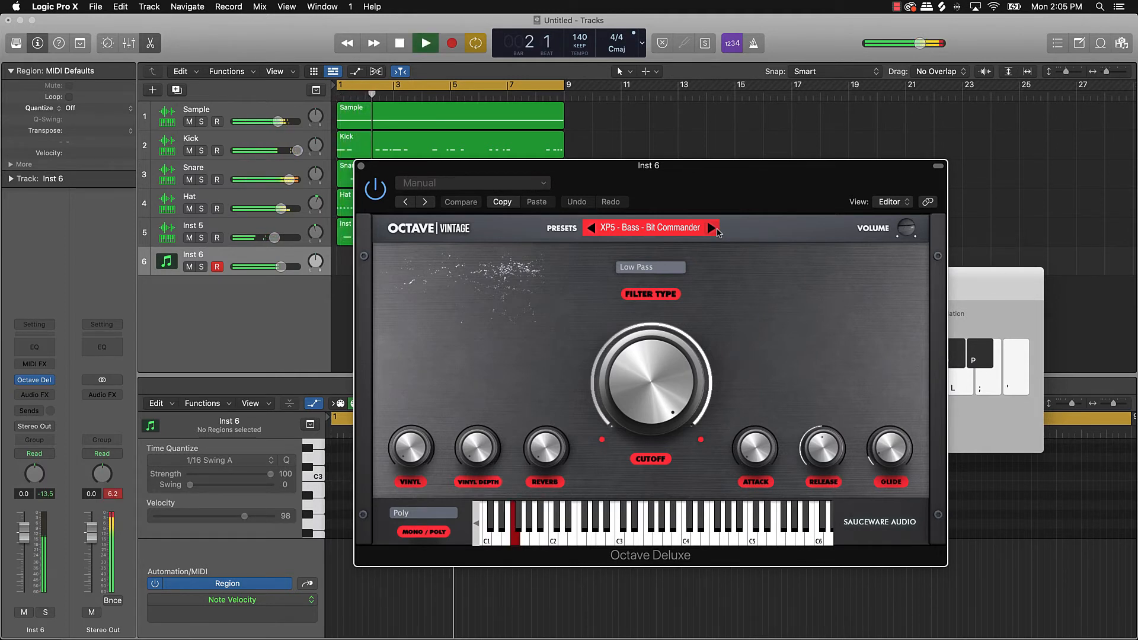
pyautogui.press('t')
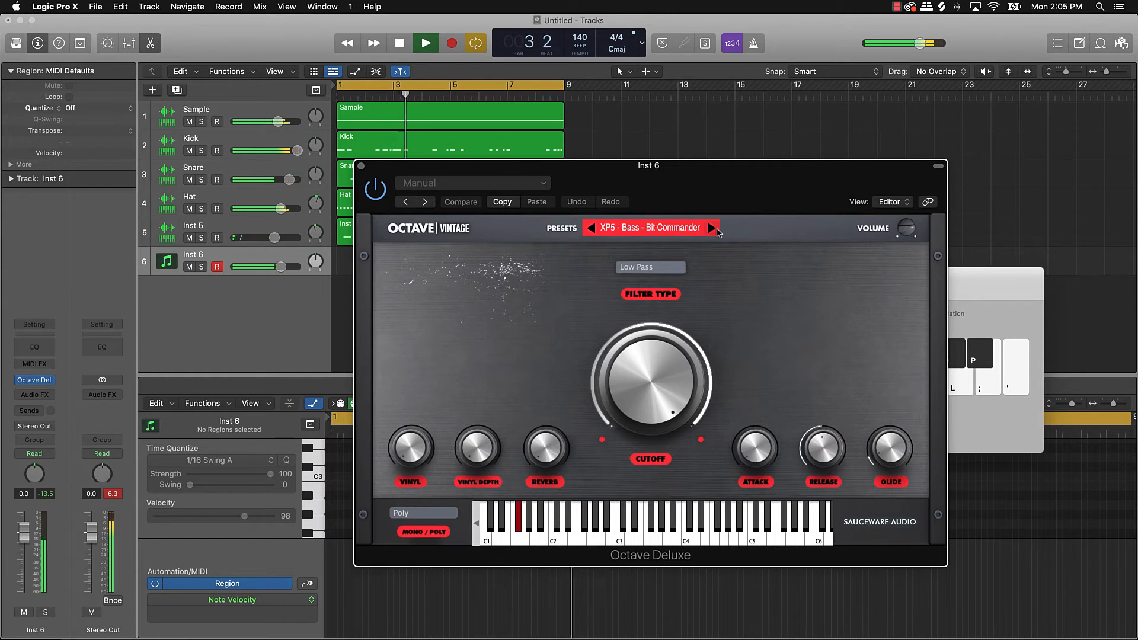
pyautogui.press('f')
pyautogui.press('d')
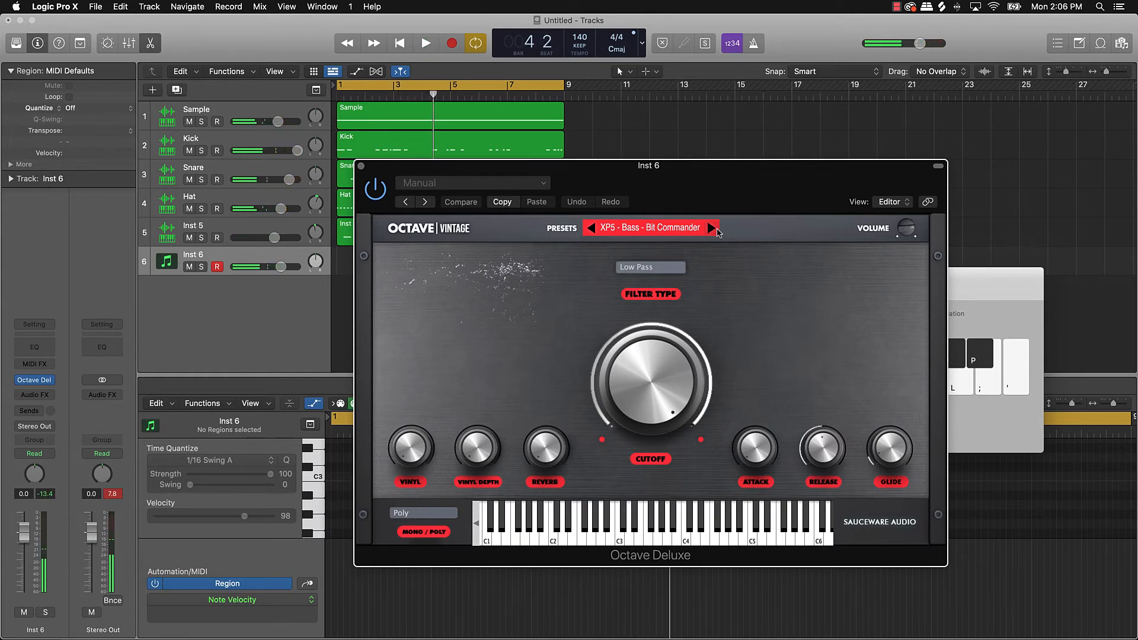
# - Raise the Inst 6 track volume to +4.2 dB and hide the inspector
pyautogui.moveTo(276, 264); pyautogui.dragTo(302, 260)
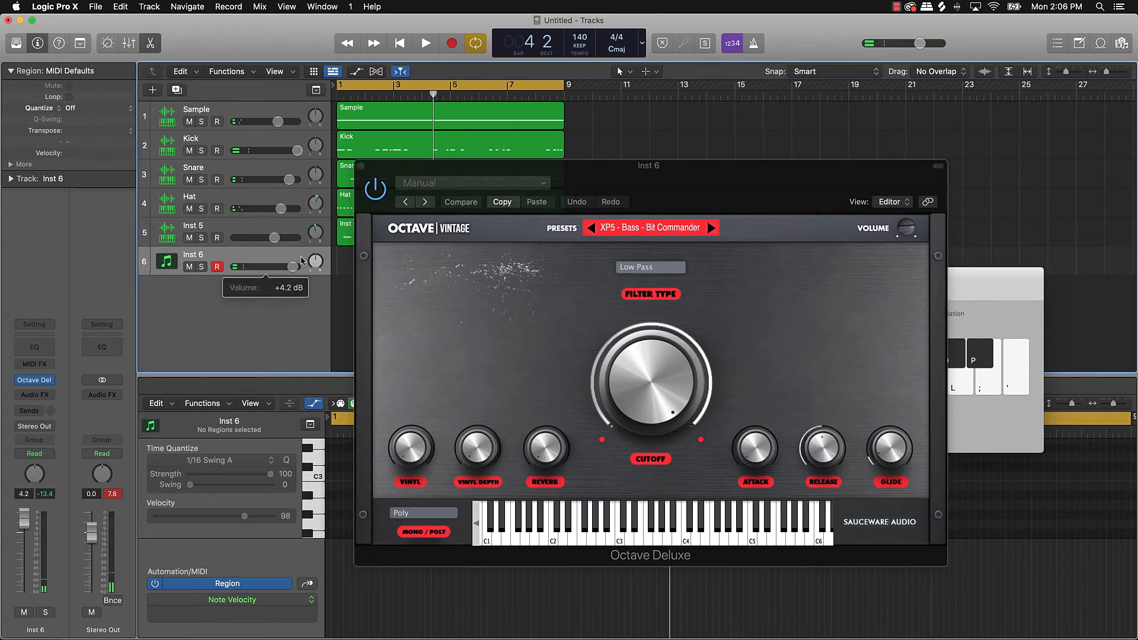
pyautogui.press('i')
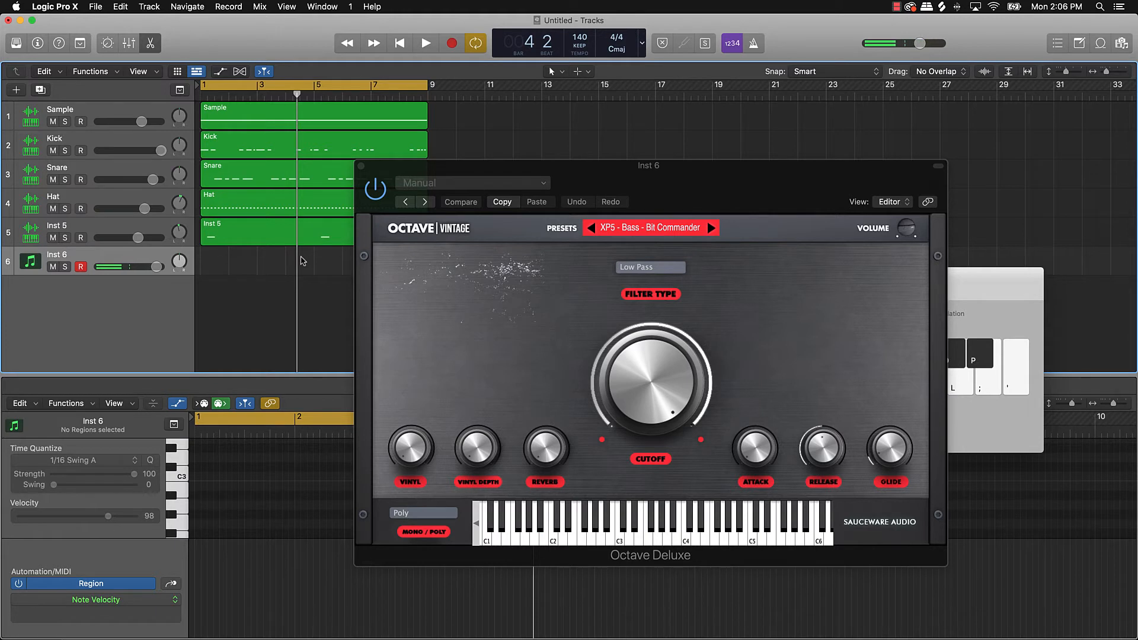
# - Close the Octave Deluxe window and restart playback from bar 1
pyautogui.press('space')
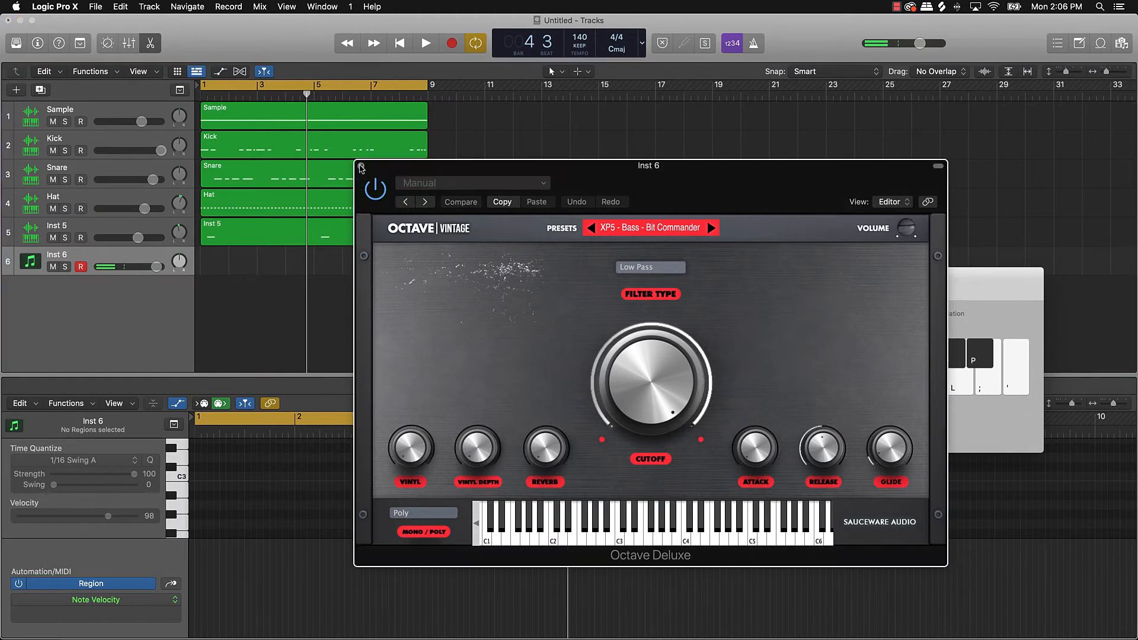
pyautogui.click(362, 165)
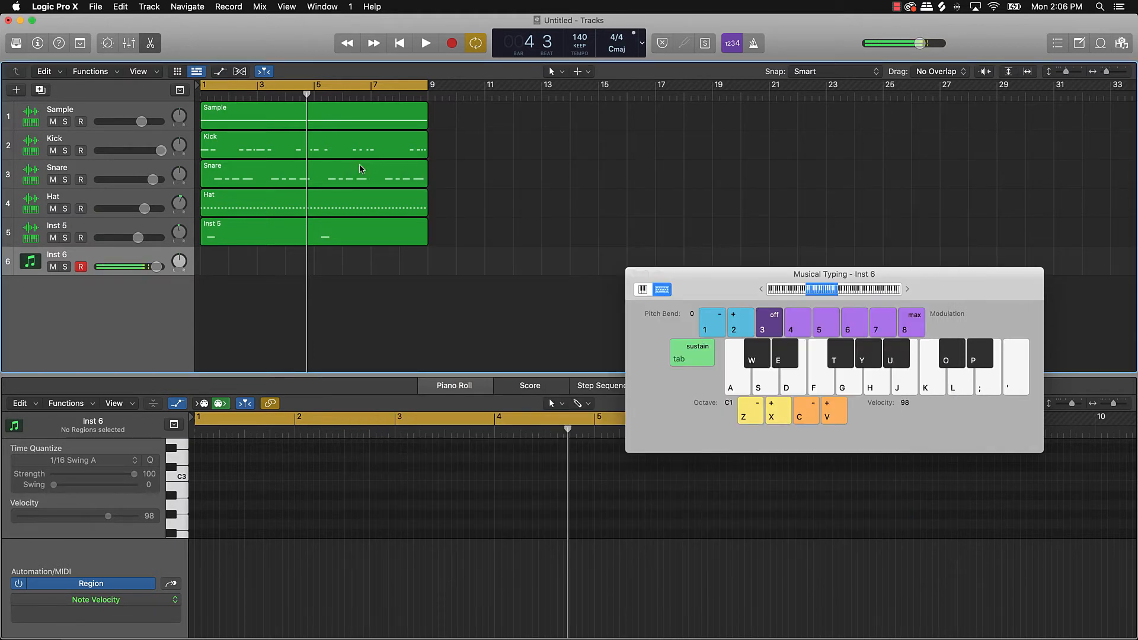
pyautogui.press('Return')
pyautogui.press('space')
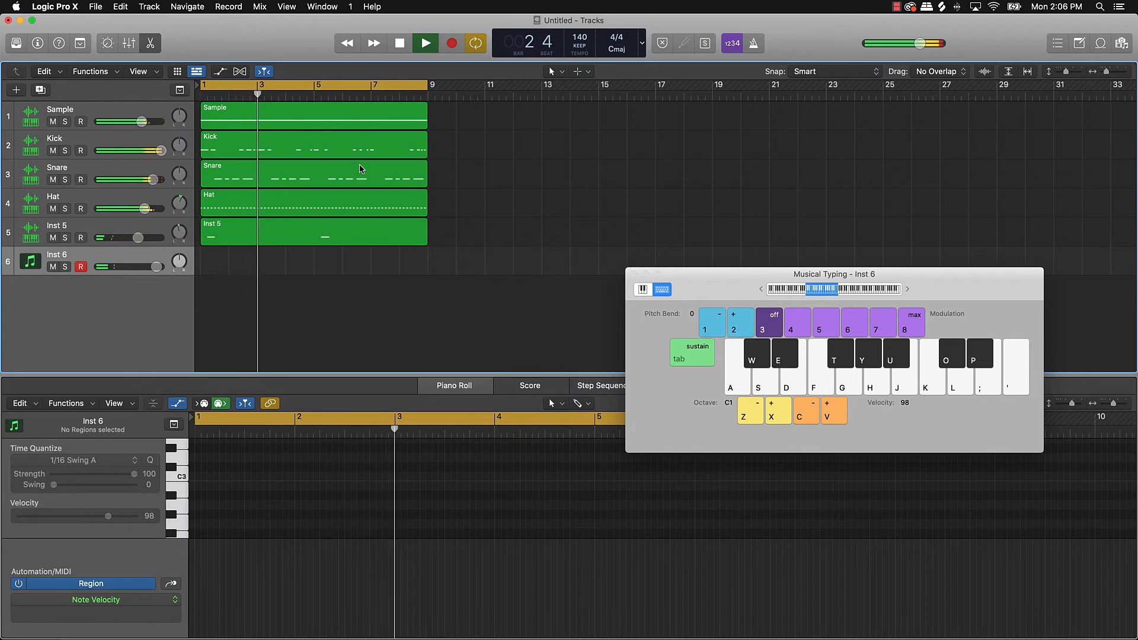
# - Try out a low bass line on Inst 6 over the looping beat, centred on F#1, G1, G#1 and A#1
pyautogui.press('t')
pyautogui.press('f')
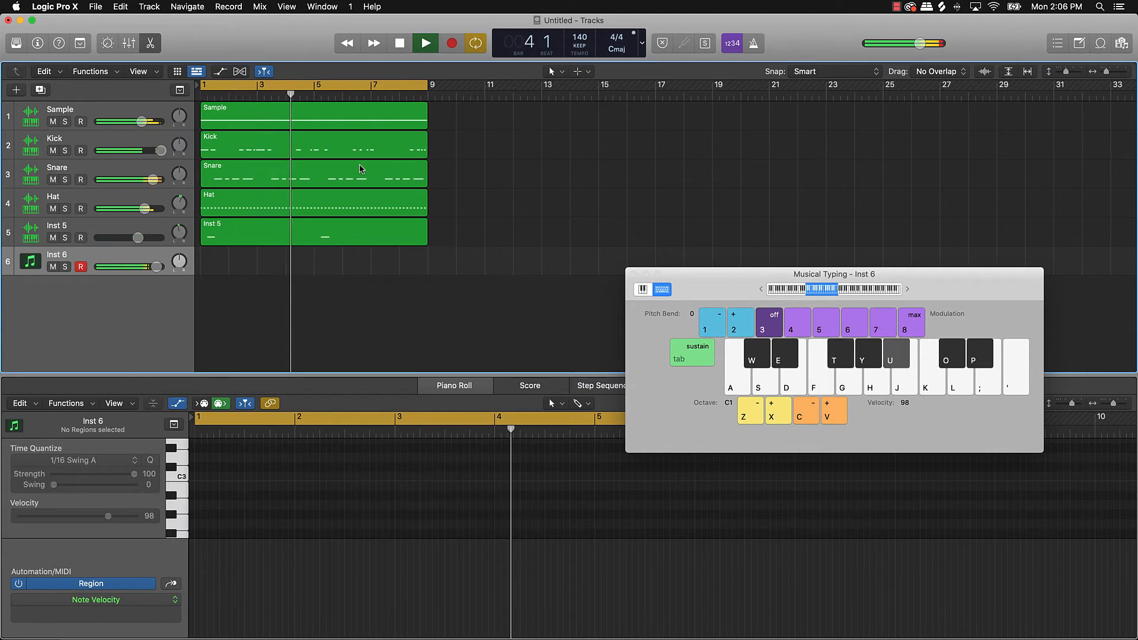
pyautogui.press('u')
pyautogui.press('y')
pyautogui.press('t')
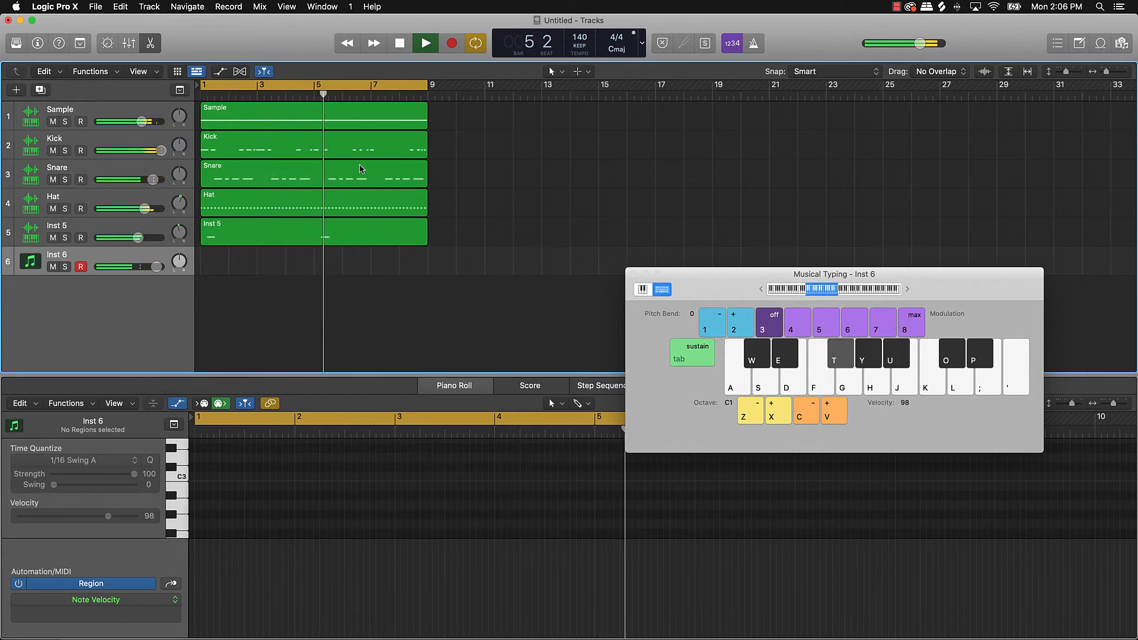
pyautogui.press('y')
pyautogui.press('g')
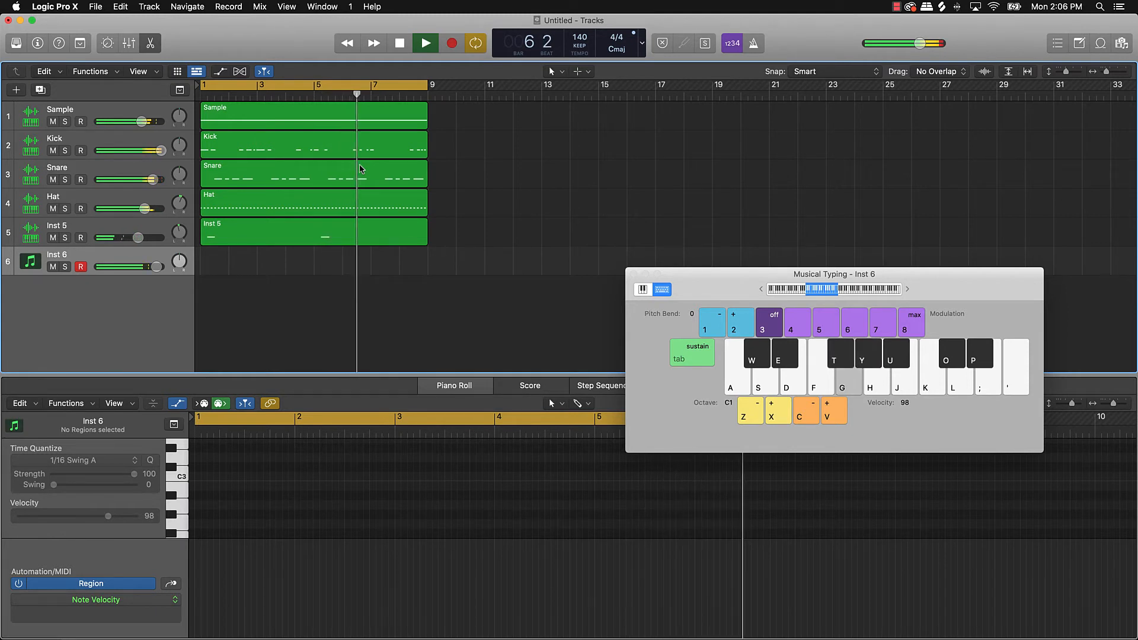
pyautogui.press('t')
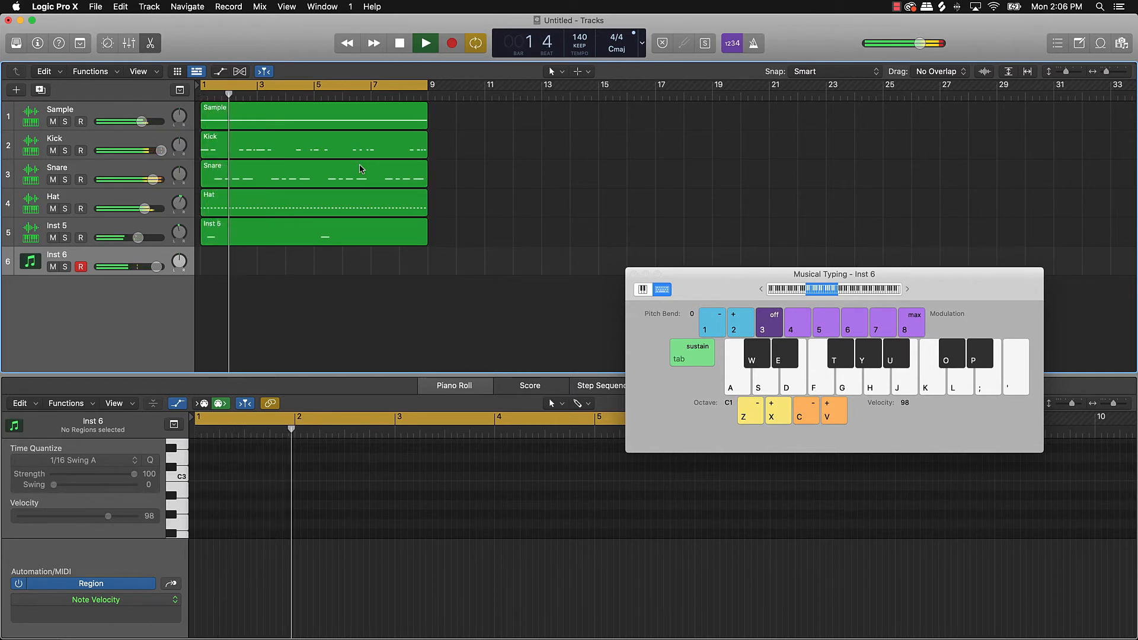
pyautogui.press('f')
pyautogui.press('d')
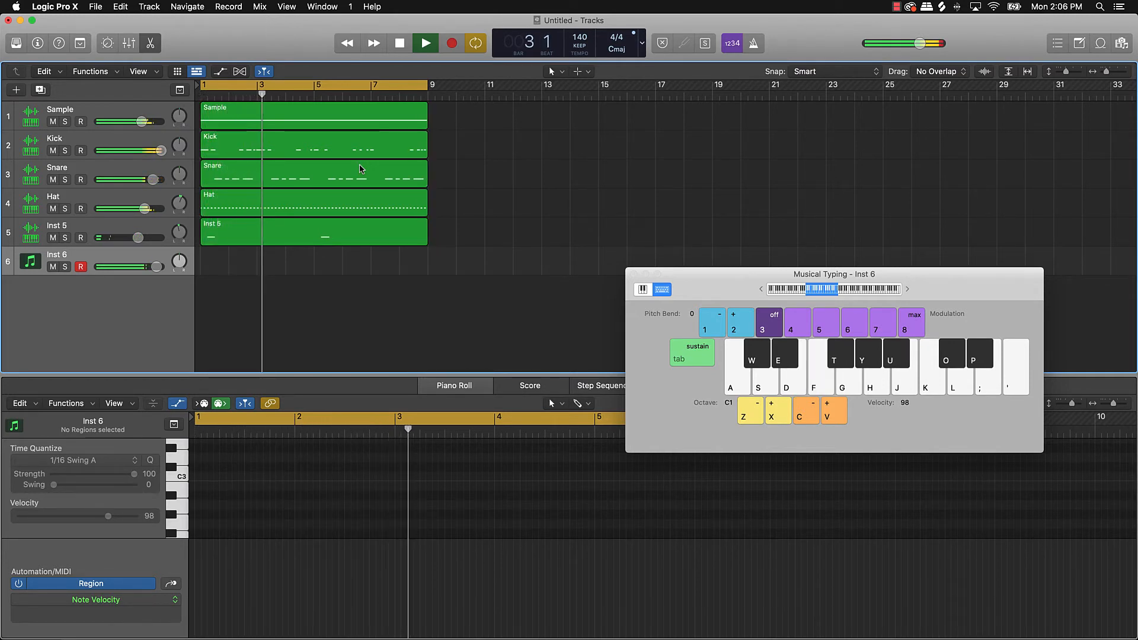
# - Stop playback and test the single bass notes A#1, D1, C#1 and C1 on Inst 6
pyautogui.press('space')
pyautogui.press('u')
pyautogui.press('s')
pyautogui.press('w')
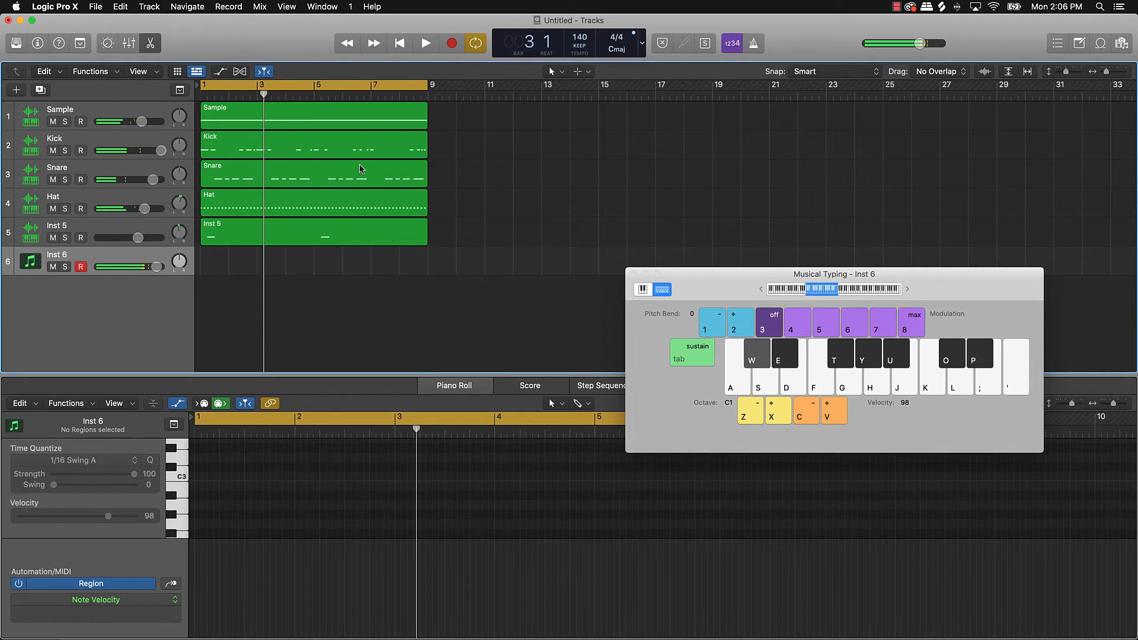
pyautogui.press('a')
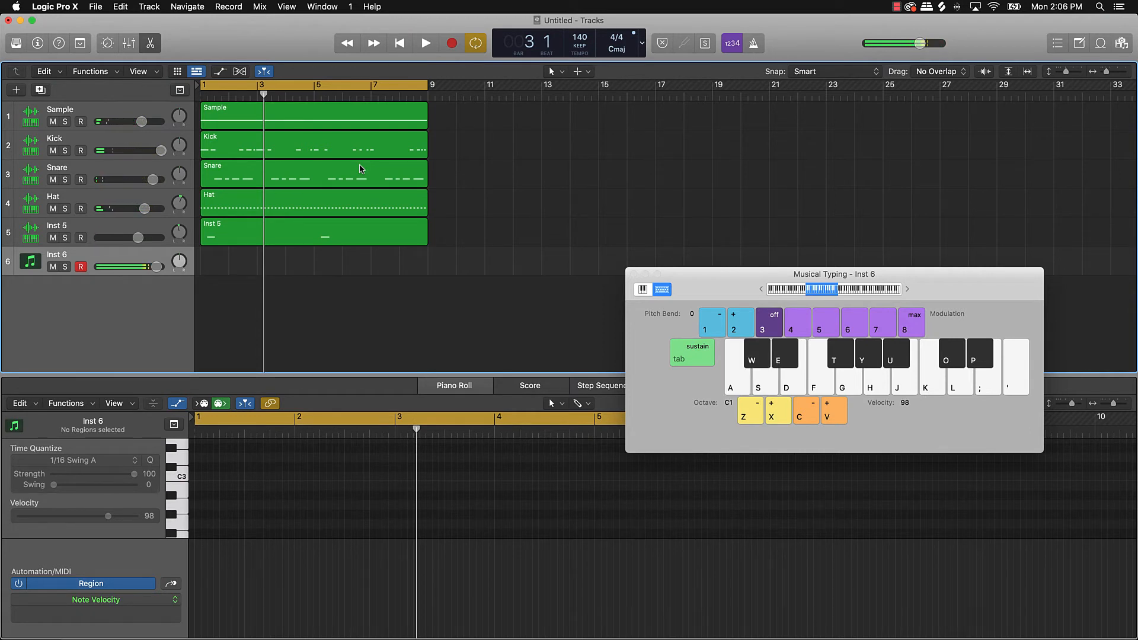
# - Replay the opening two bars from bar 1 and show the inspector, testing C2 after stopping
pyautogui.press('Return')
pyautogui.press('space')
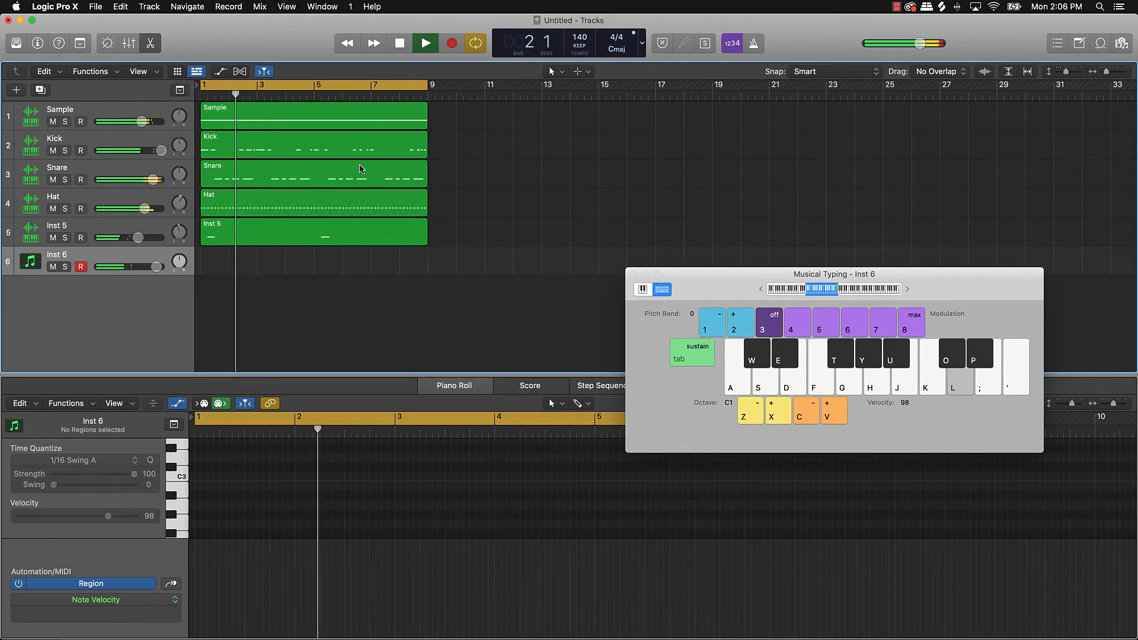
pyautogui.press('i')
pyautogui.press('space')
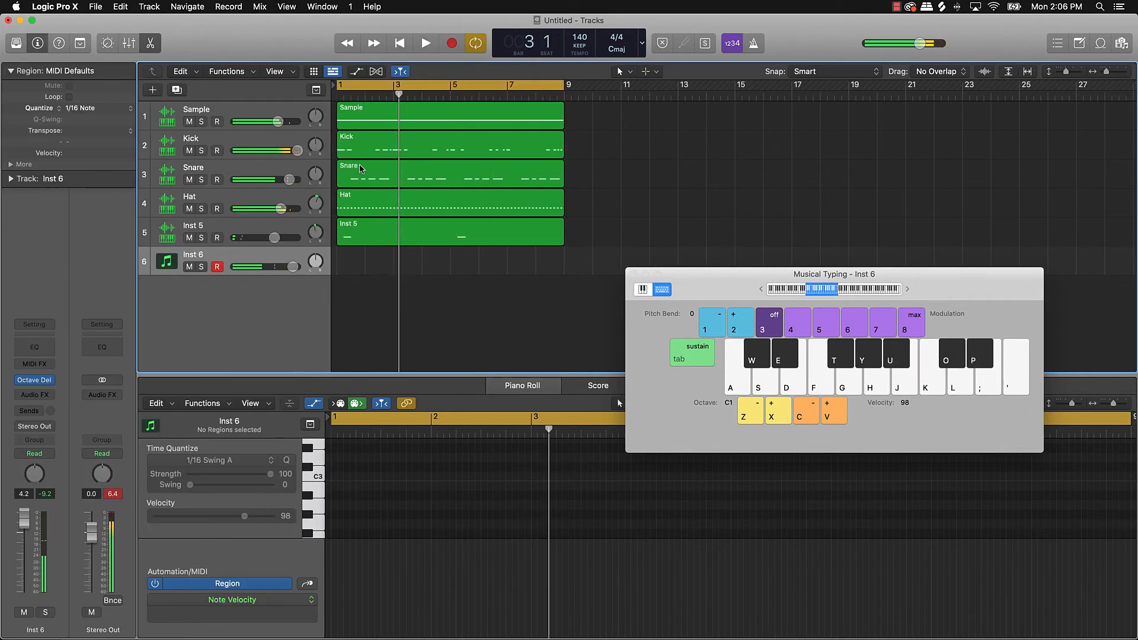
pyautogui.press('k')
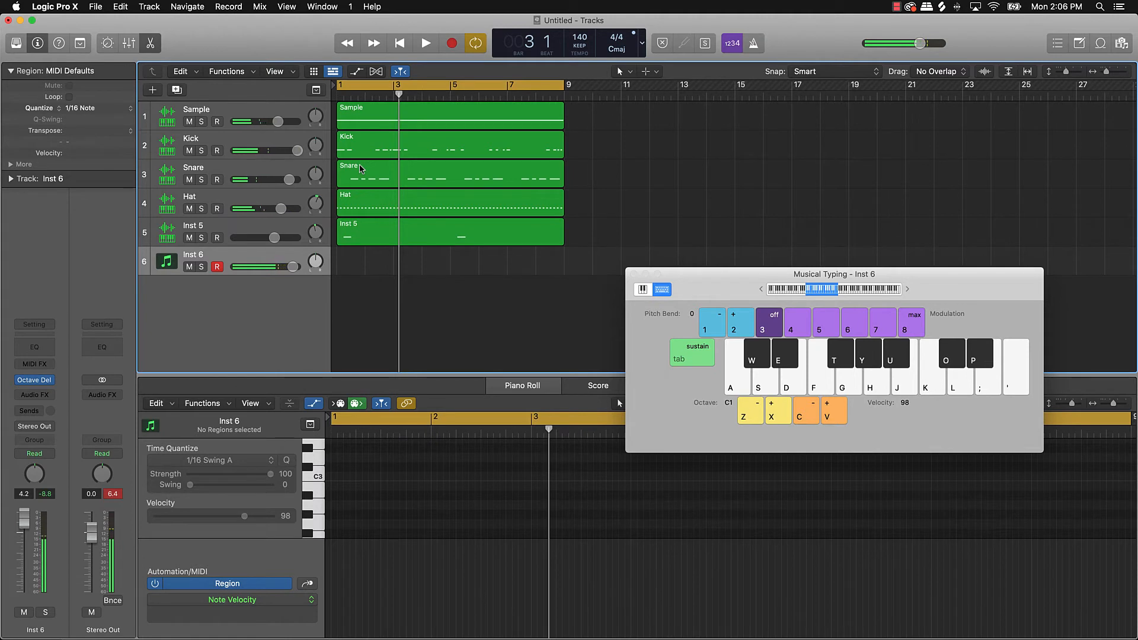
# - Restart the beat and rehearse a bass line through the eight-bar loop, from C#2 down to F#1, with A#1–A1 and G#1–G1–F#1 moves
pyautogui.press('Return')
pyautogui.press('space')
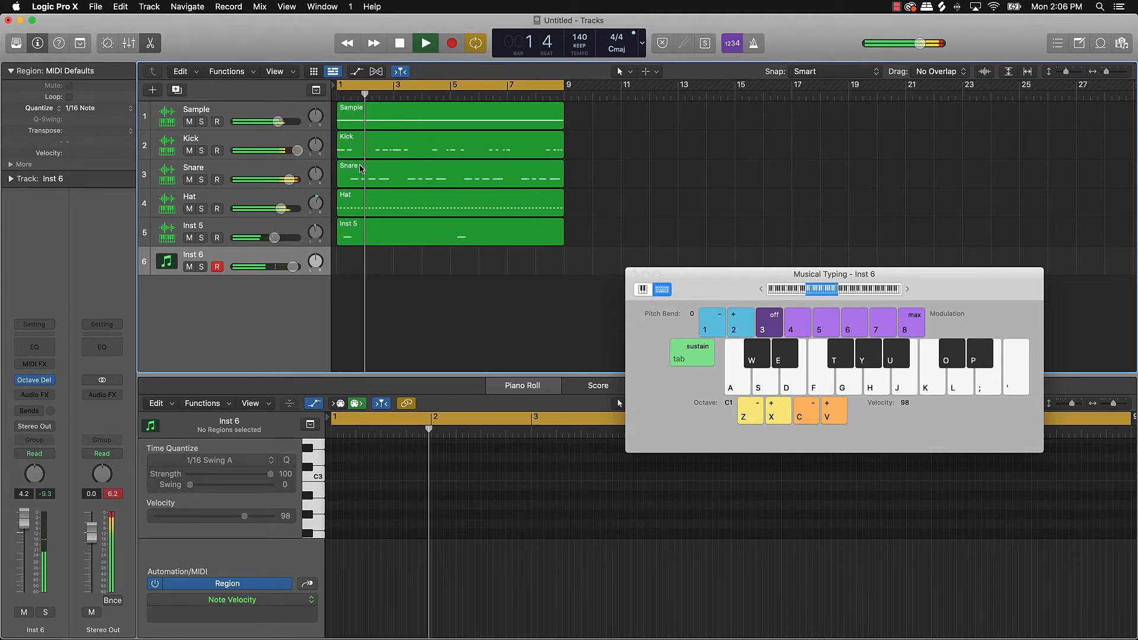
pyautogui.press('o')
pyautogui.press('t')
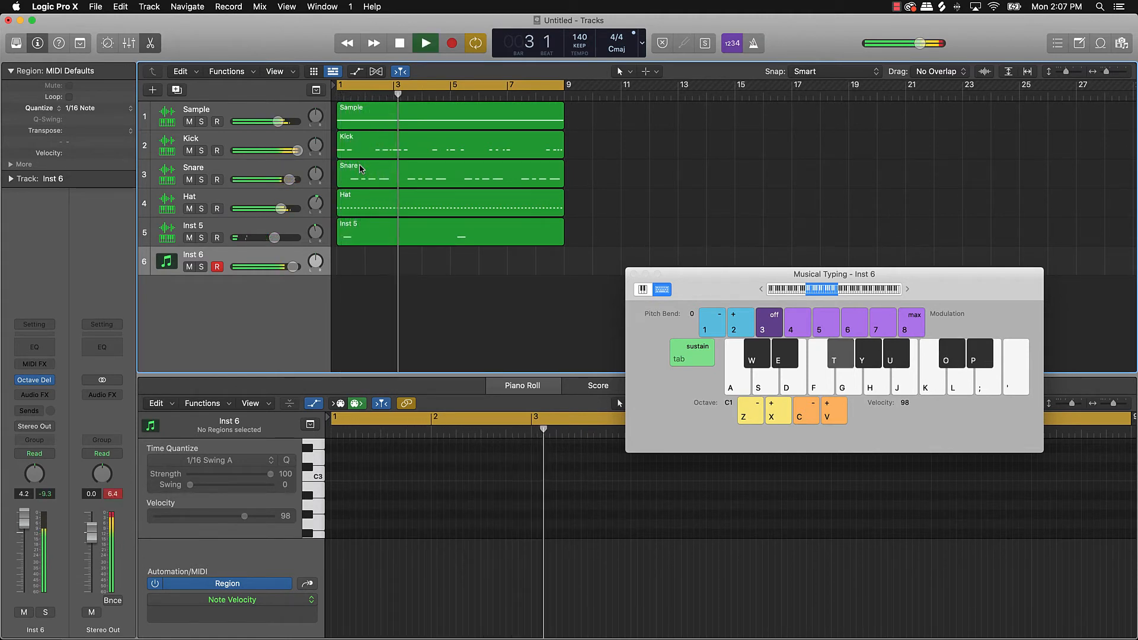
pyautogui.press('f')
pyautogui.press('u')
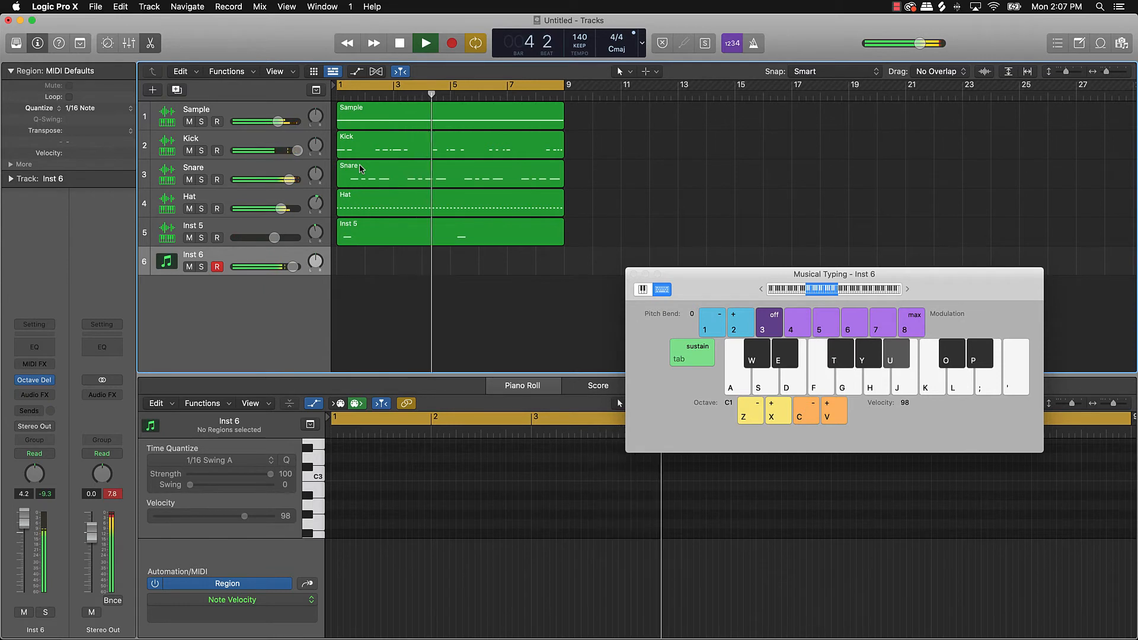
pyautogui.press('h')
pyautogui.press('h')
pyautogui.press('y')
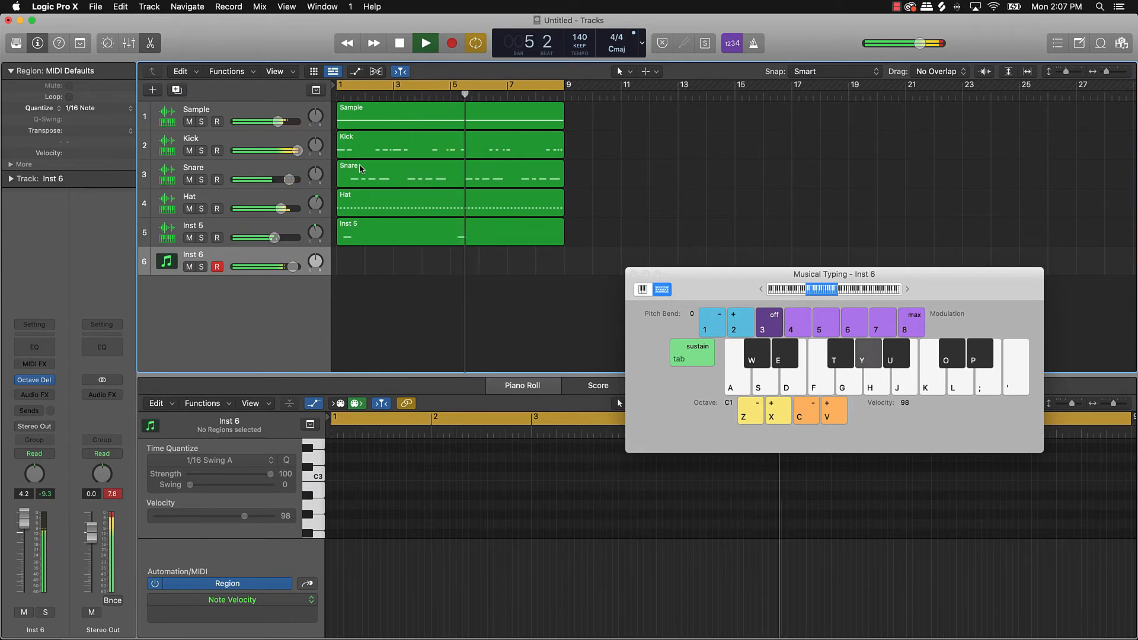
pyautogui.press('g')
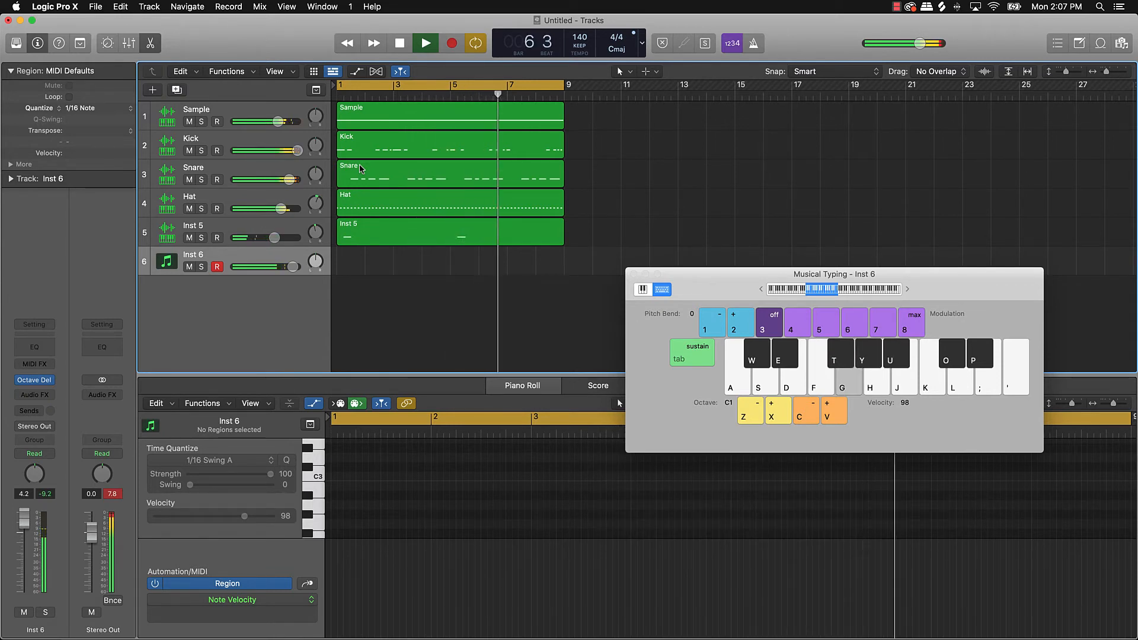
pyautogui.press('t')
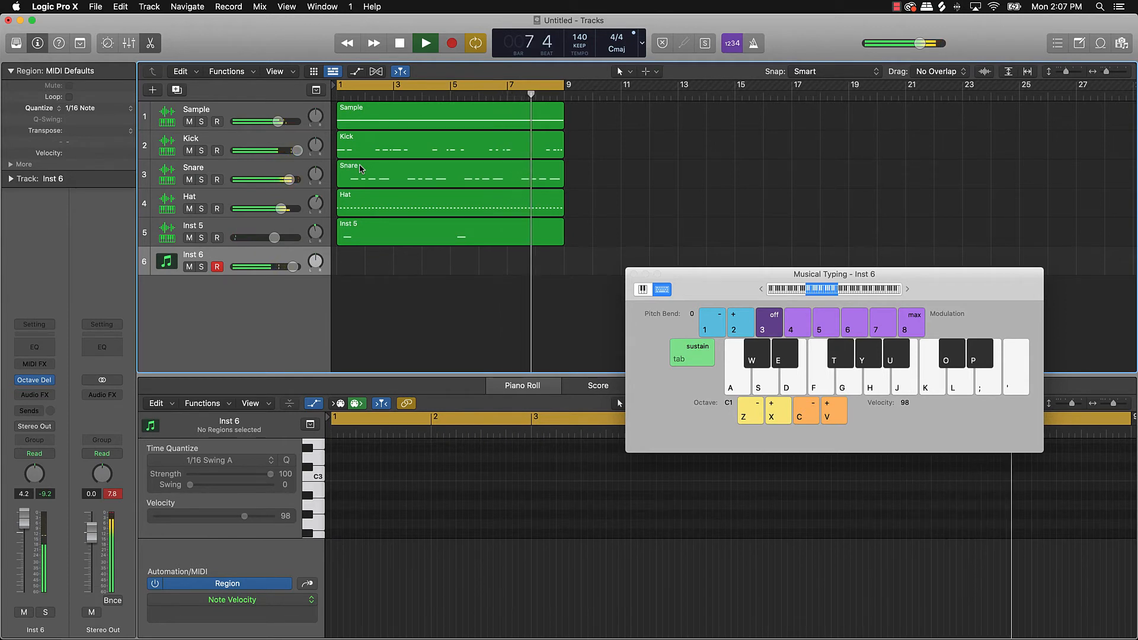
pyautogui.press('h')
pyautogui.press('u')
pyautogui.press('h')
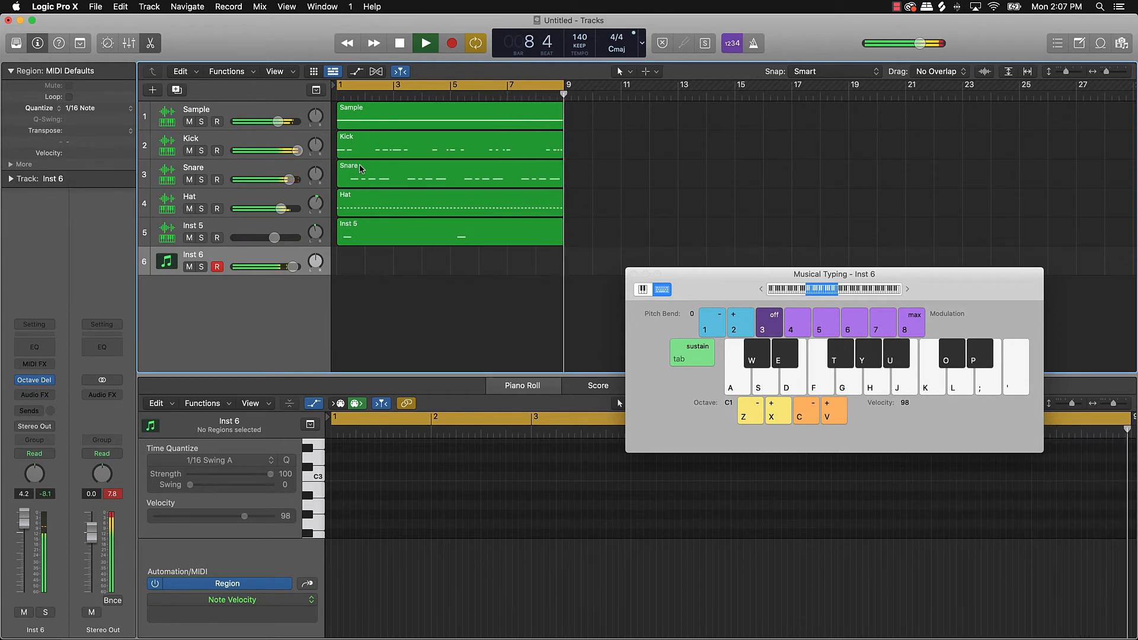
pyautogui.press('u')
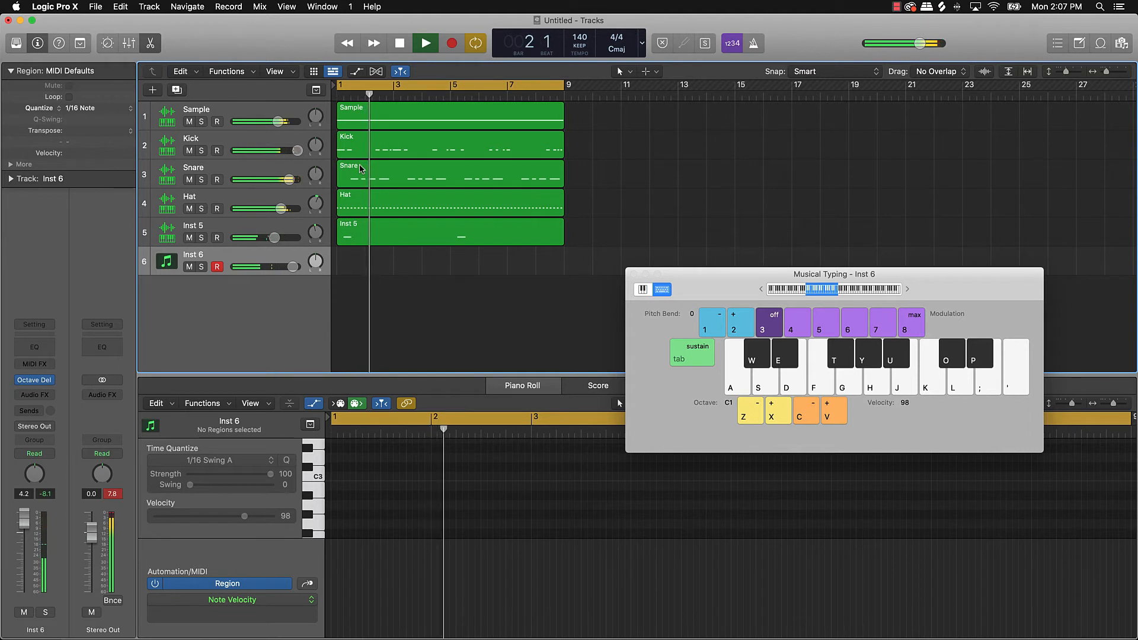
# - Rehearse a sparser second pass of the bass line with G#1, G1 and F#1, ending on A#1 at the loop's end
pyautogui.press('t')
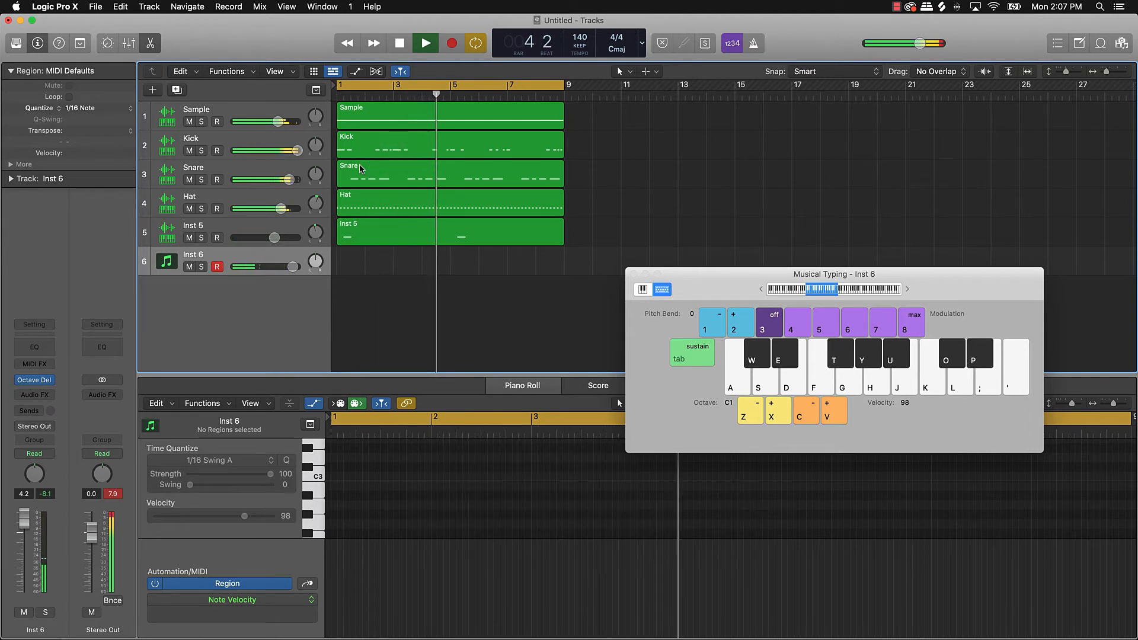
pyautogui.press('y')
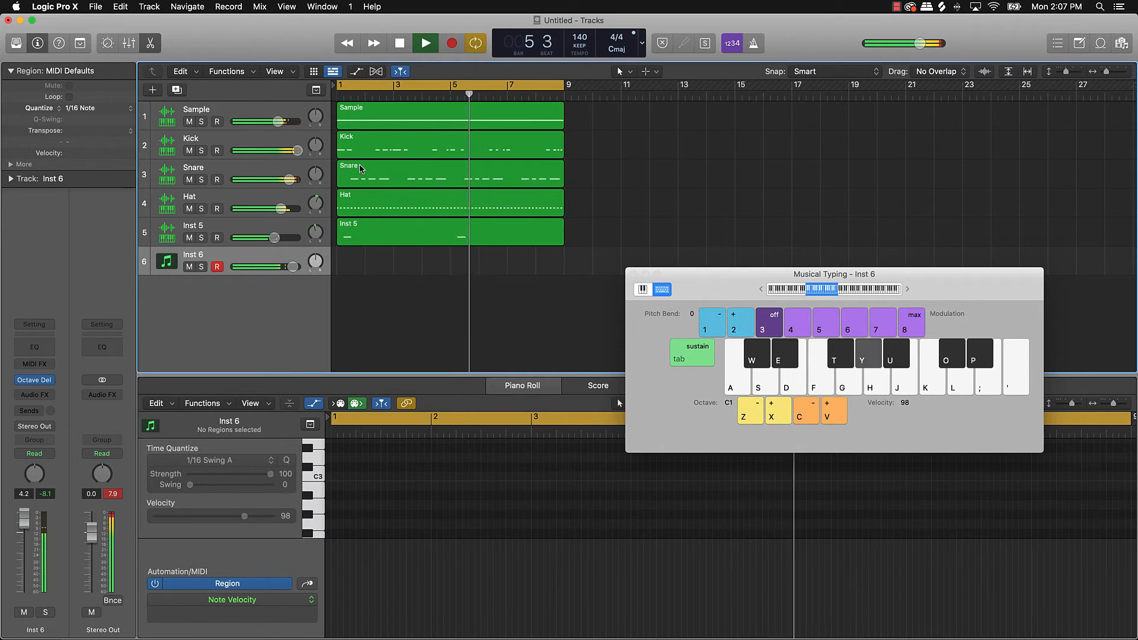
pyautogui.press('g')
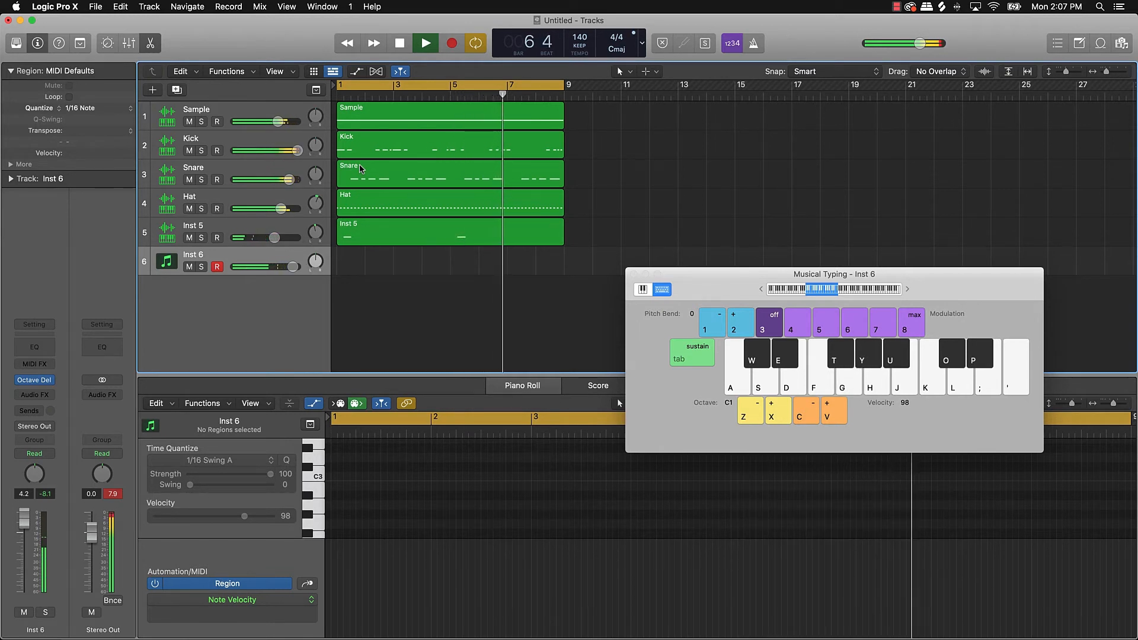
pyautogui.press('t')
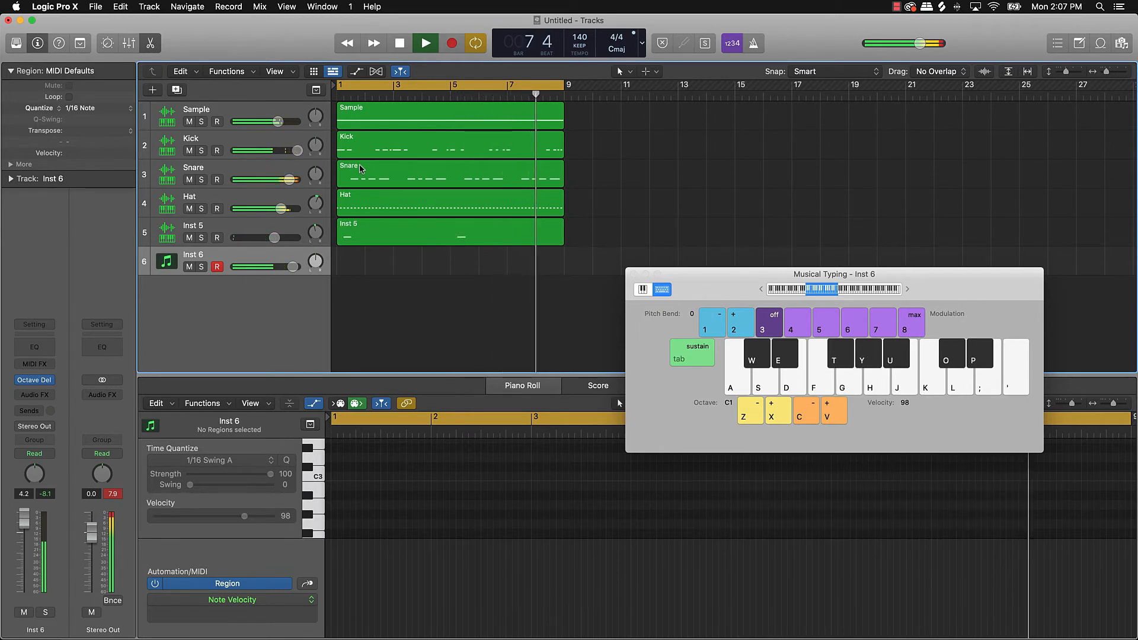
pyautogui.press('u')
pyautogui.press('u')
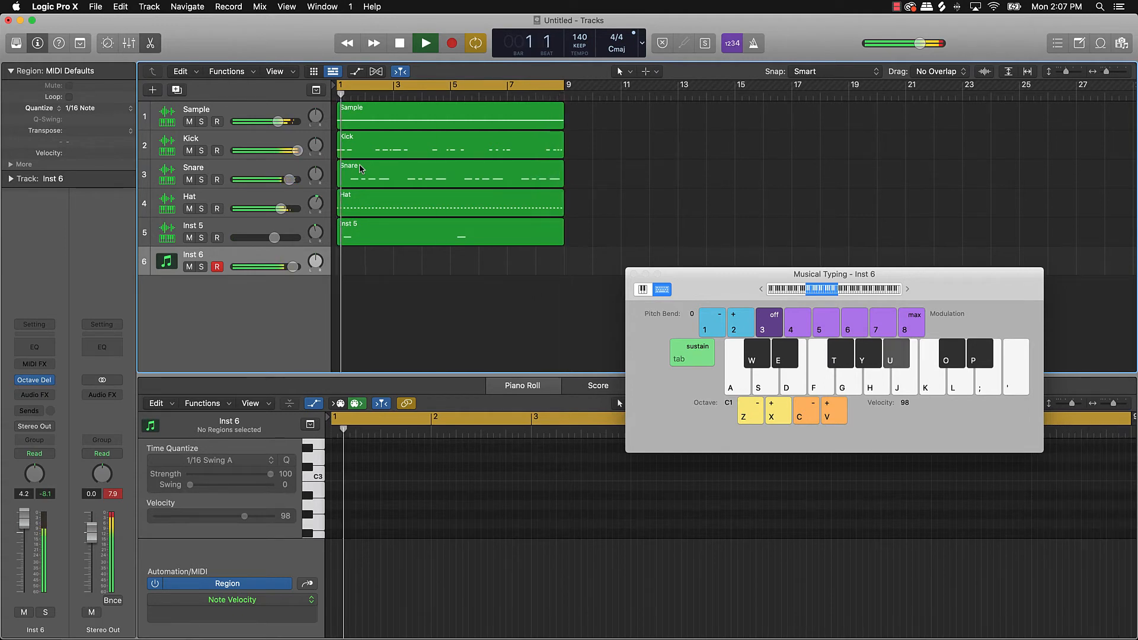
# - Rehearse the full bass phrase again over the loop: C#2, F#1, F1, A#1, A1, G#1, G1, F#1 and F1
pyautogui.press('o')
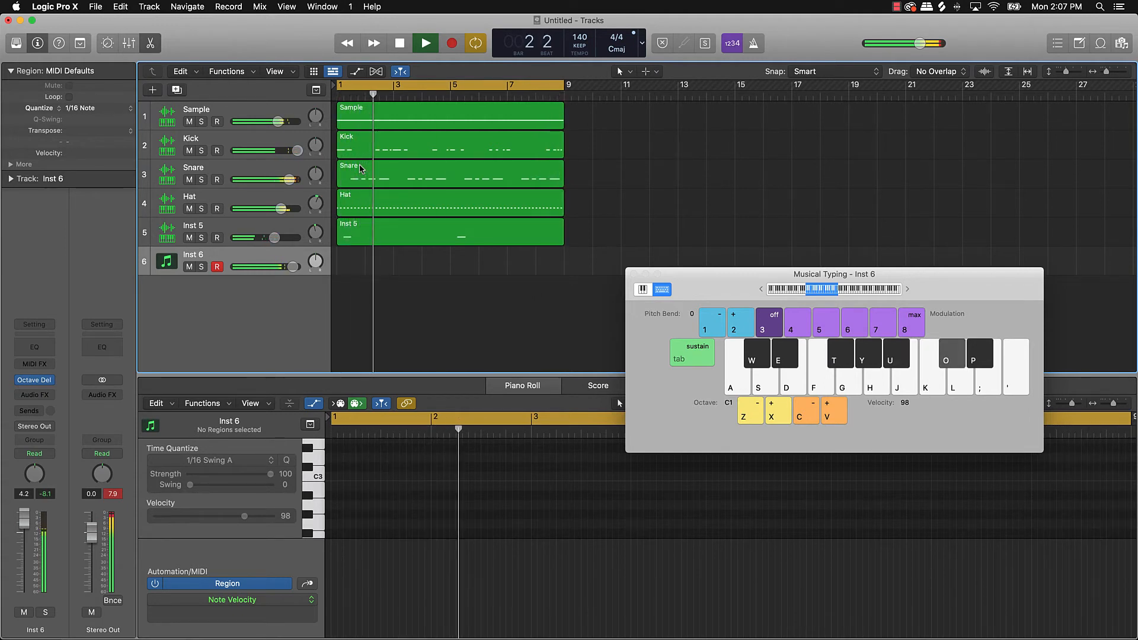
pyautogui.press('t')
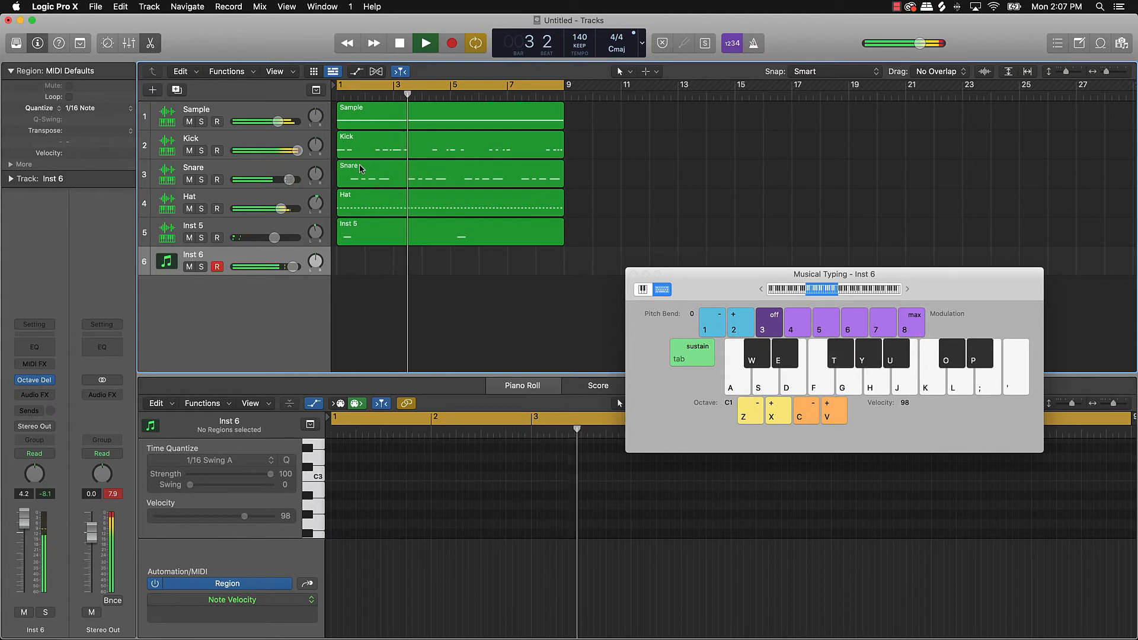
pyautogui.press('f')
pyautogui.press('u')
pyautogui.press('h')
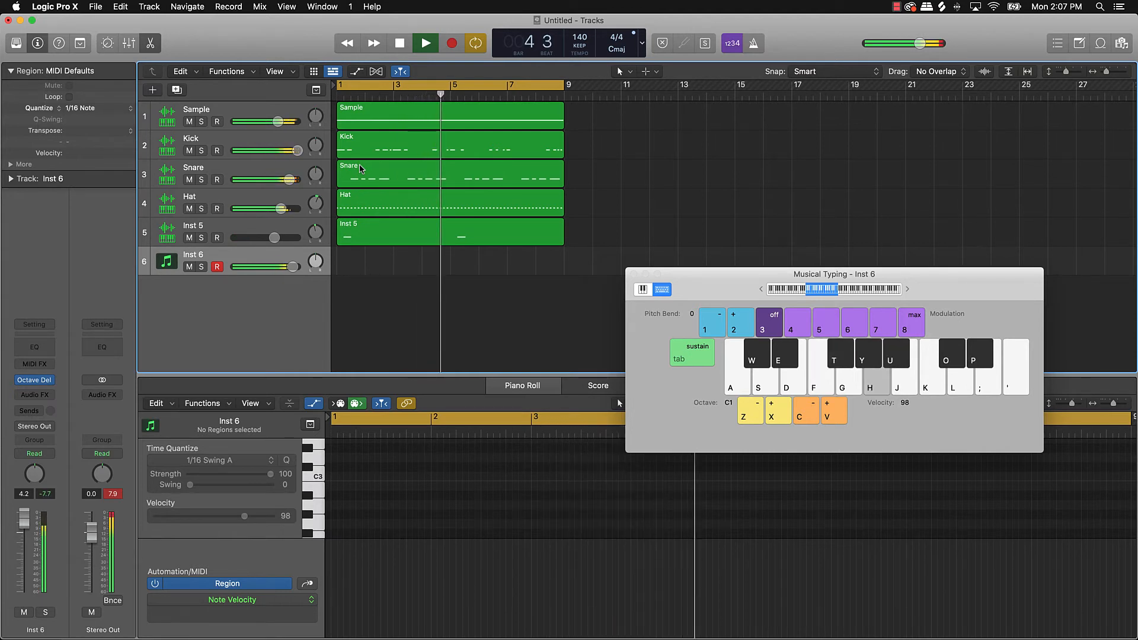
pyautogui.press('y')
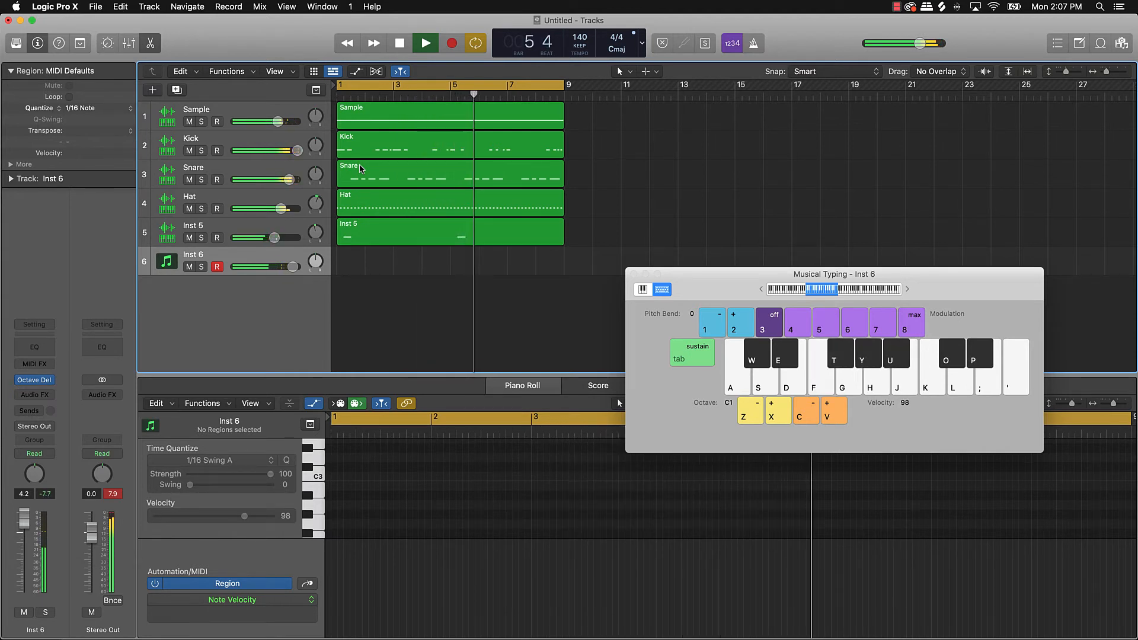
pyautogui.press('g')
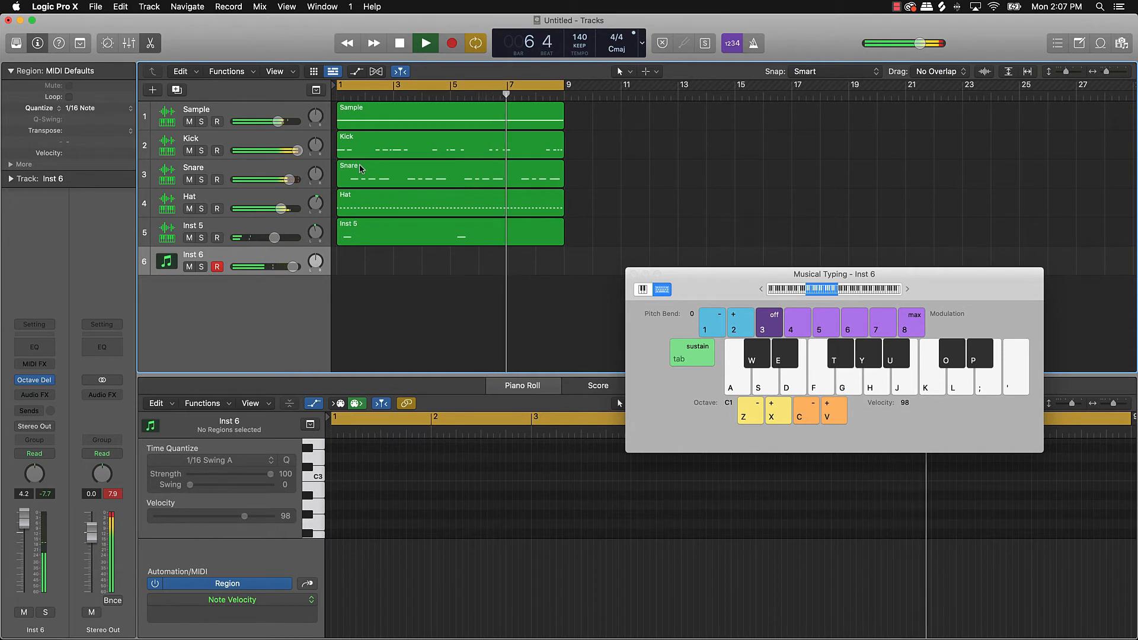
pyautogui.press('t')
pyautogui.press('f')
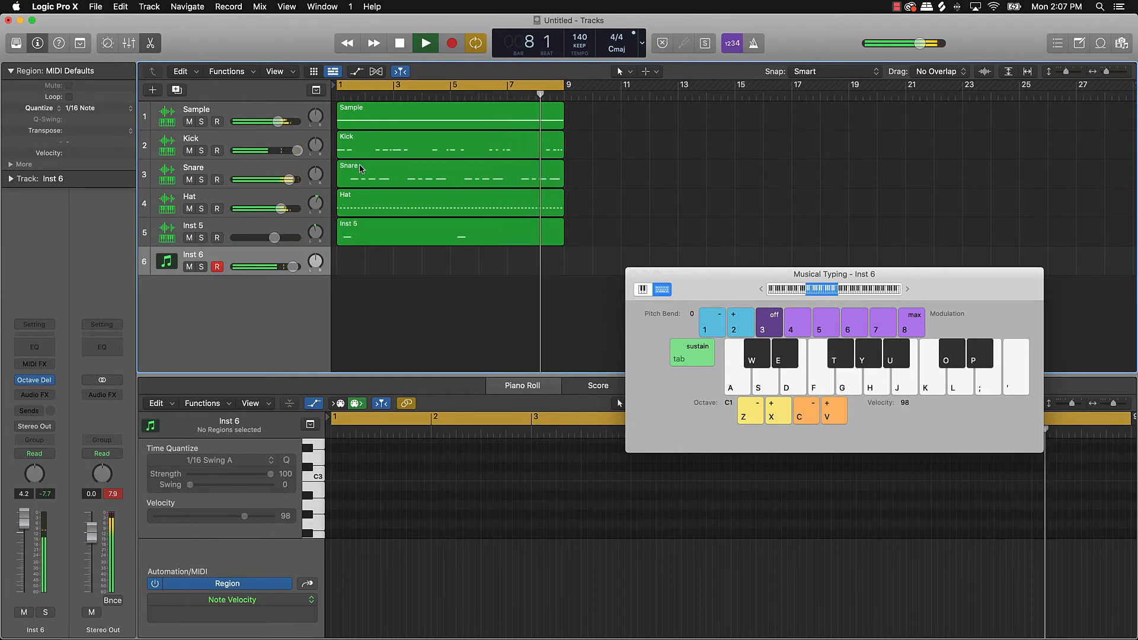
# - Rehearse an alternating F#1 and F1 bass pattern, touching E1, across the loop turnaround and through the first four bars
pyautogui.press('t')
pyautogui.press('f')
pyautogui.press('t')
pyautogui.press('f')
pyautogui.press('d')
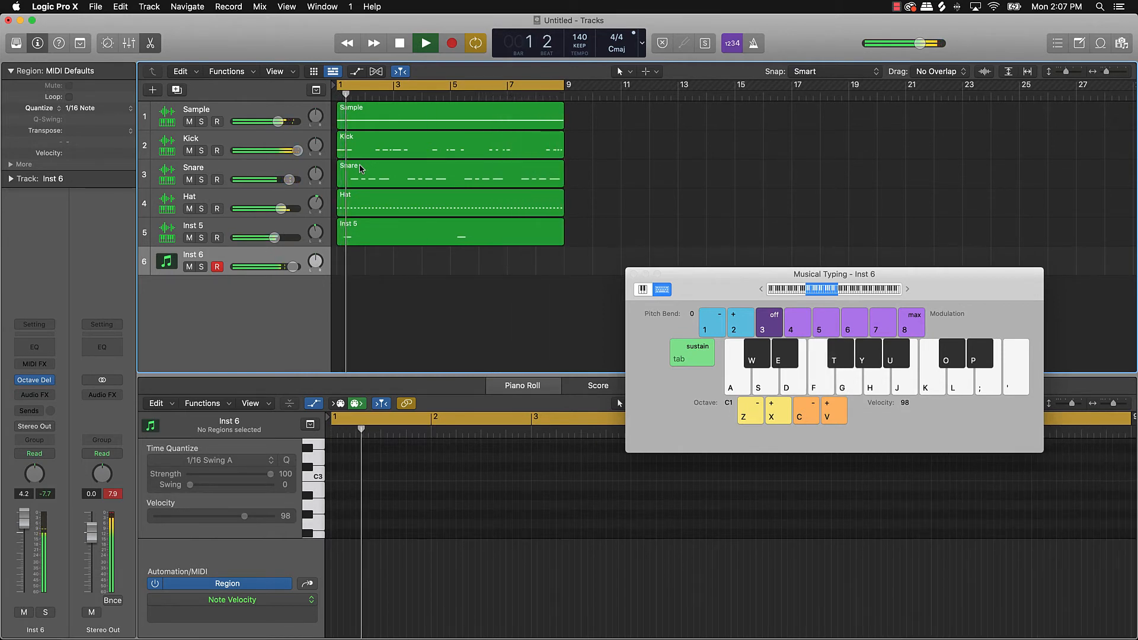
pyautogui.press('f')
pyautogui.press('t')
pyautogui.press('f')
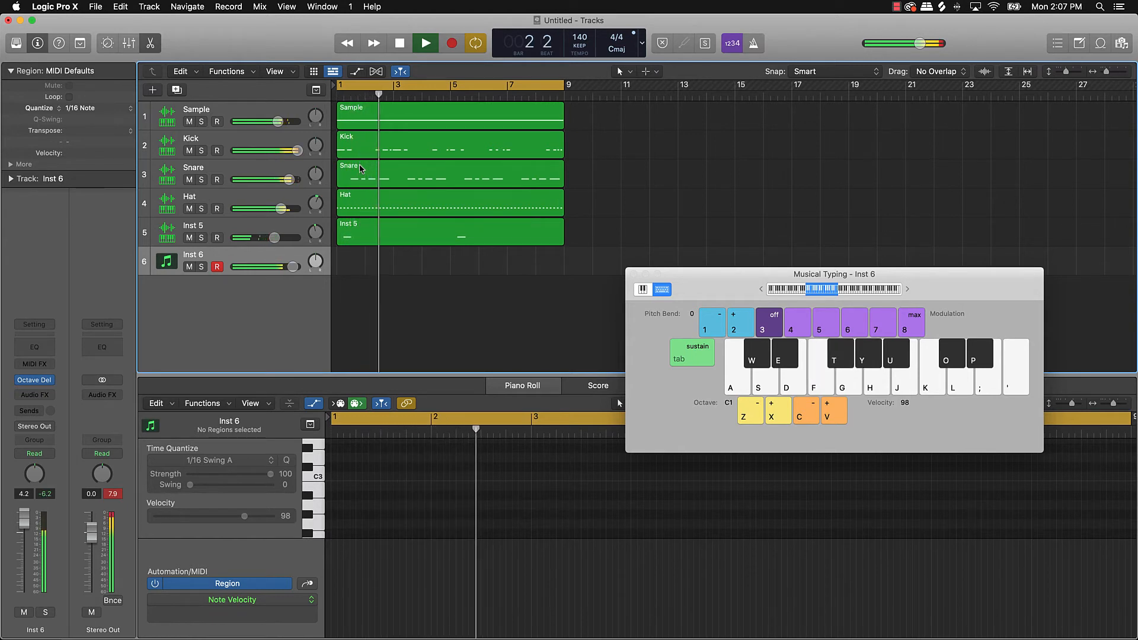
pyautogui.press('f')
pyautogui.press('t')
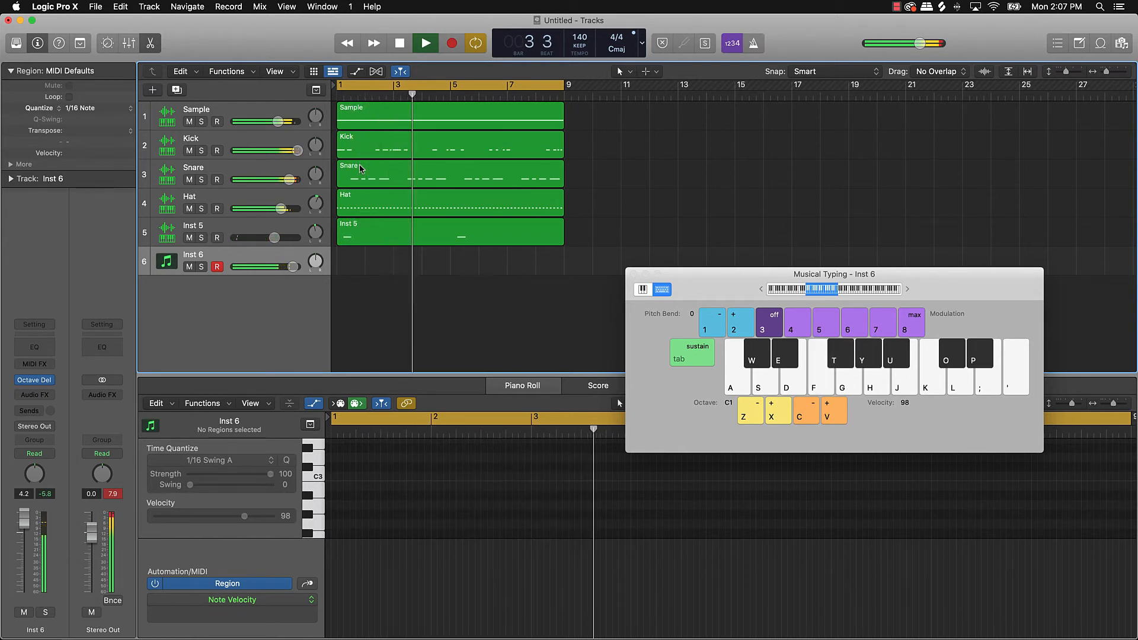
pyautogui.press('f')
pyautogui.press('t')
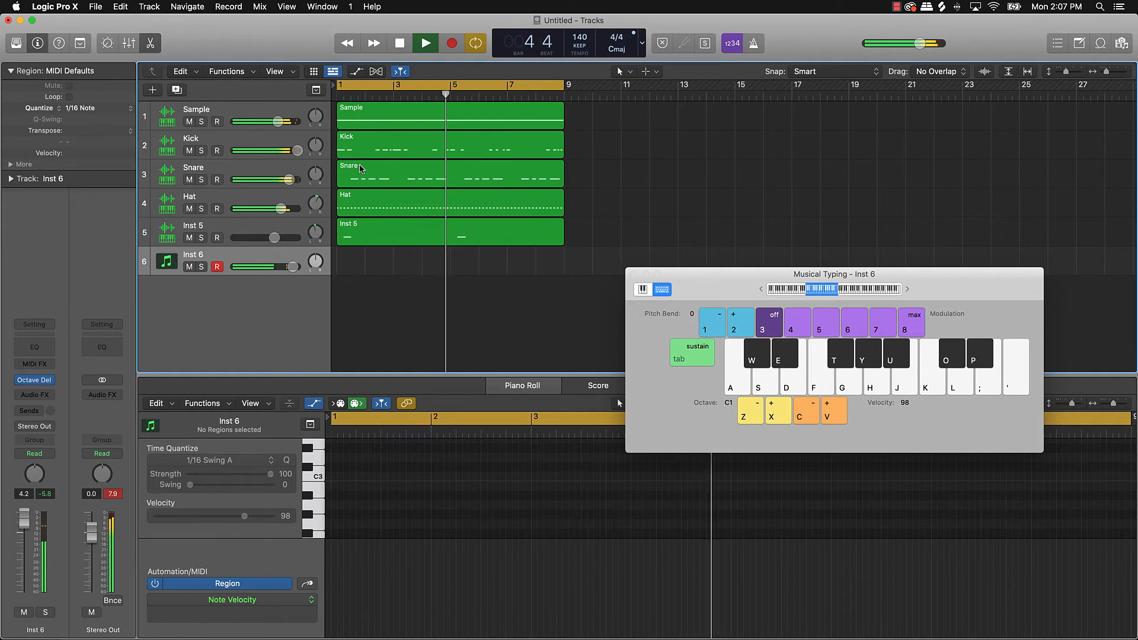
pyautogui.press('f')
# - Rehearse the second half of the bass line with G#1, G1 and F#1, descending through F1 and E1 to C#1 around bar 8
pyautogui.press('y')
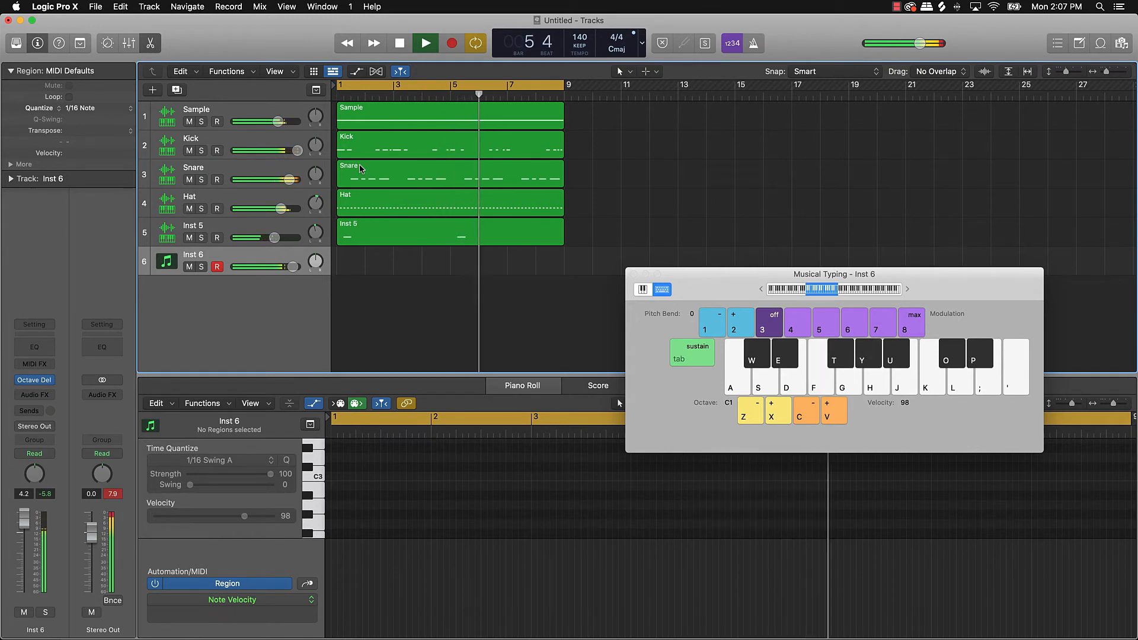
pyautogui.press('g')
pyautogui.press('t')
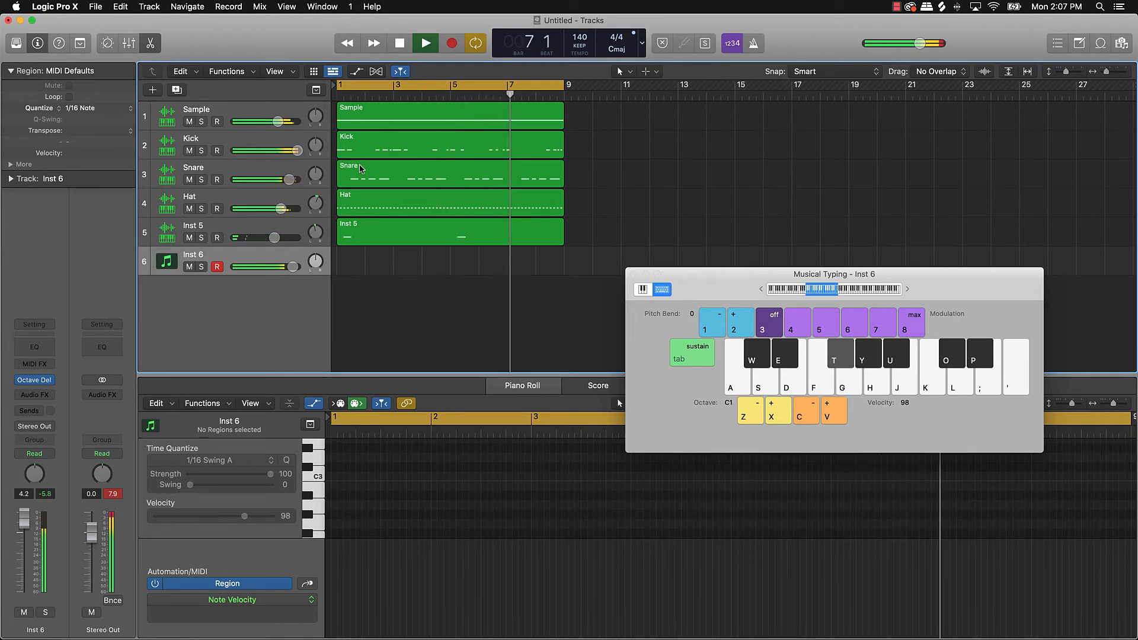
pyautogui.press('y')
pyautogui.press('t')
pyautogui.press('f')
pyautogui.press('d')
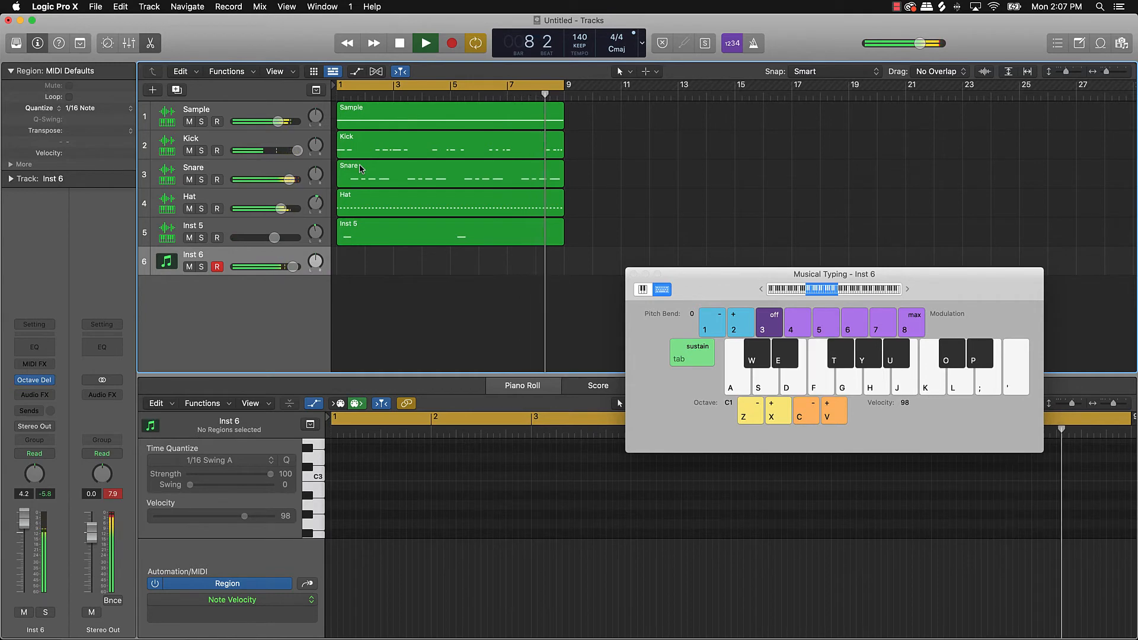
pyautogui.press('w')
pyautogui.press('y')
# - Hide the inspector and rehearse the opening bass notes A#1, F#1 and F1, stopping playback in bar 4
pyautogui.press('i')
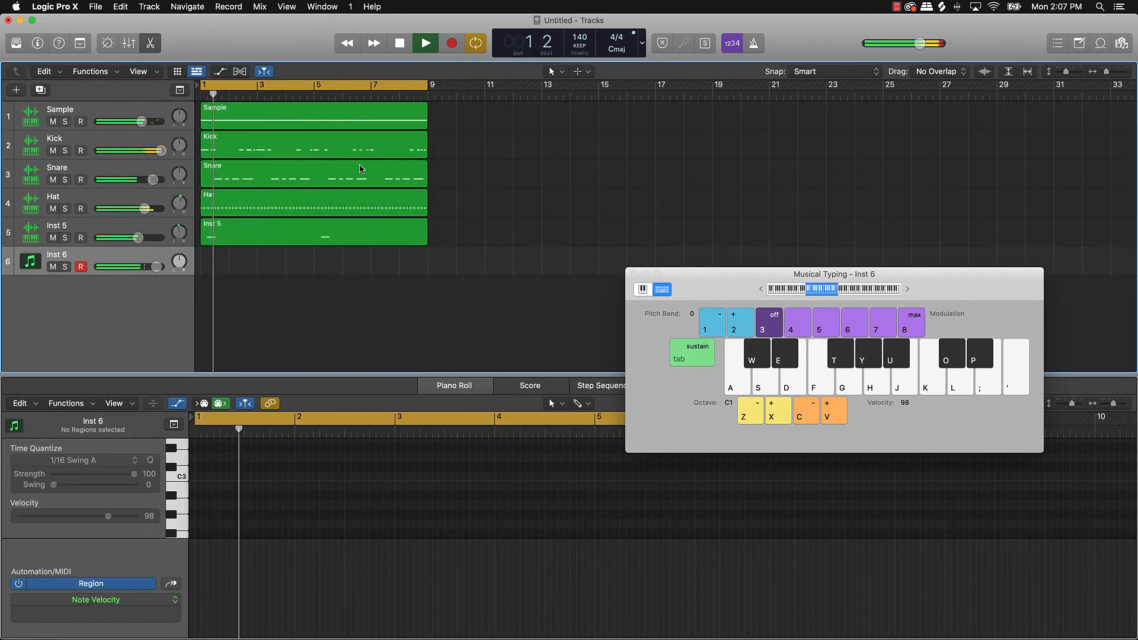
pyautogui.press('i')
pyautogui.press('i')
pyautogui.press('u')
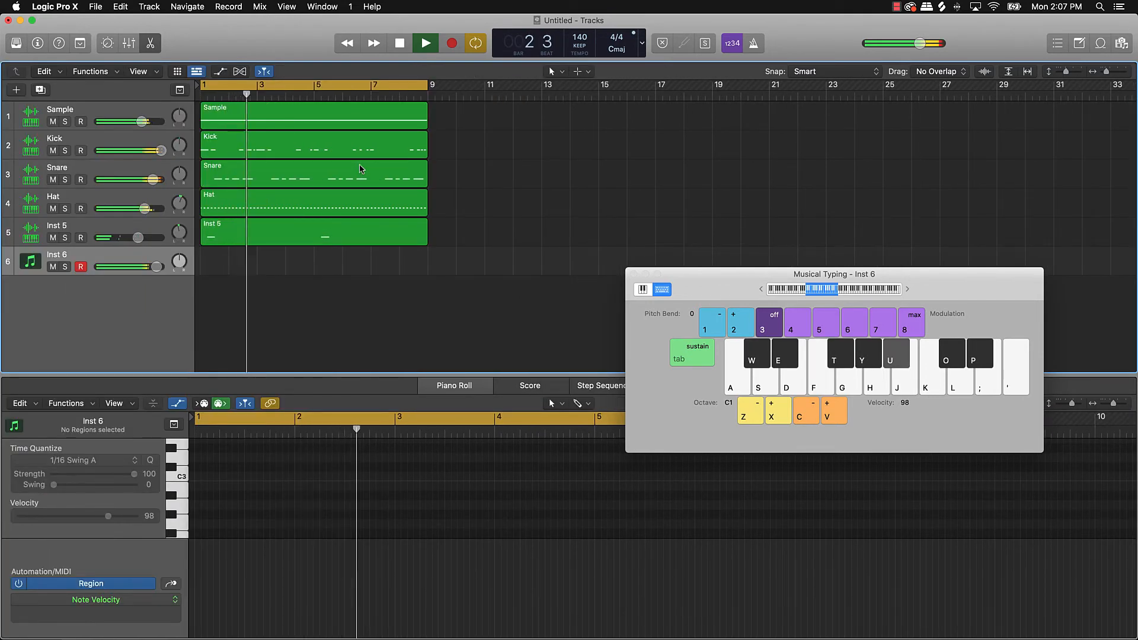
pyautogui.press('t')
pyautogui.press('f')
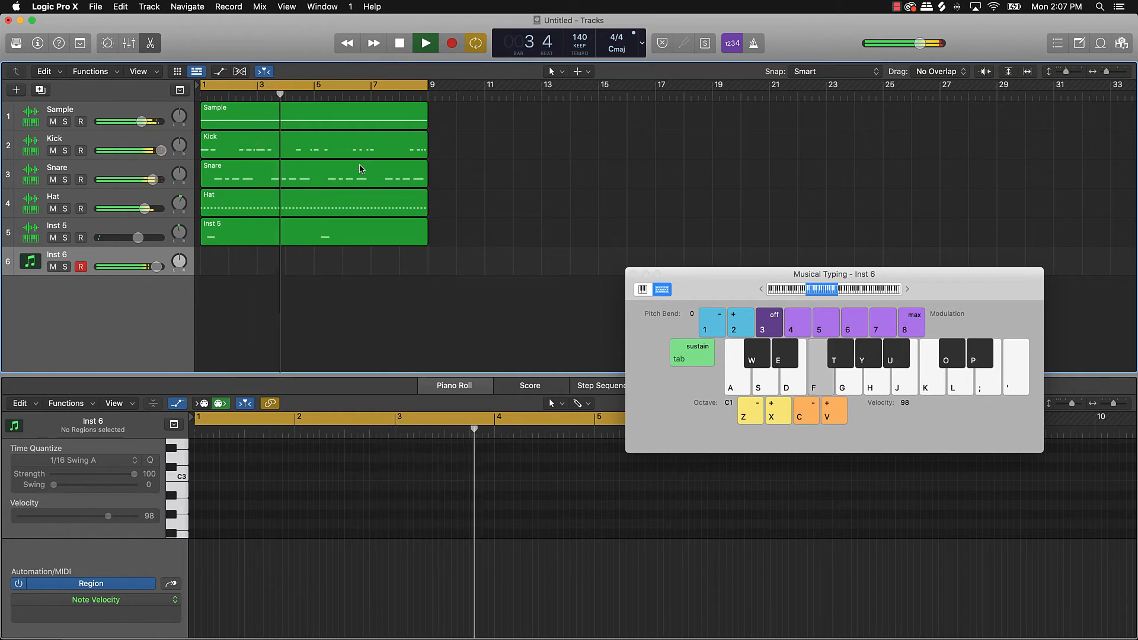
pyautogui.press('space')
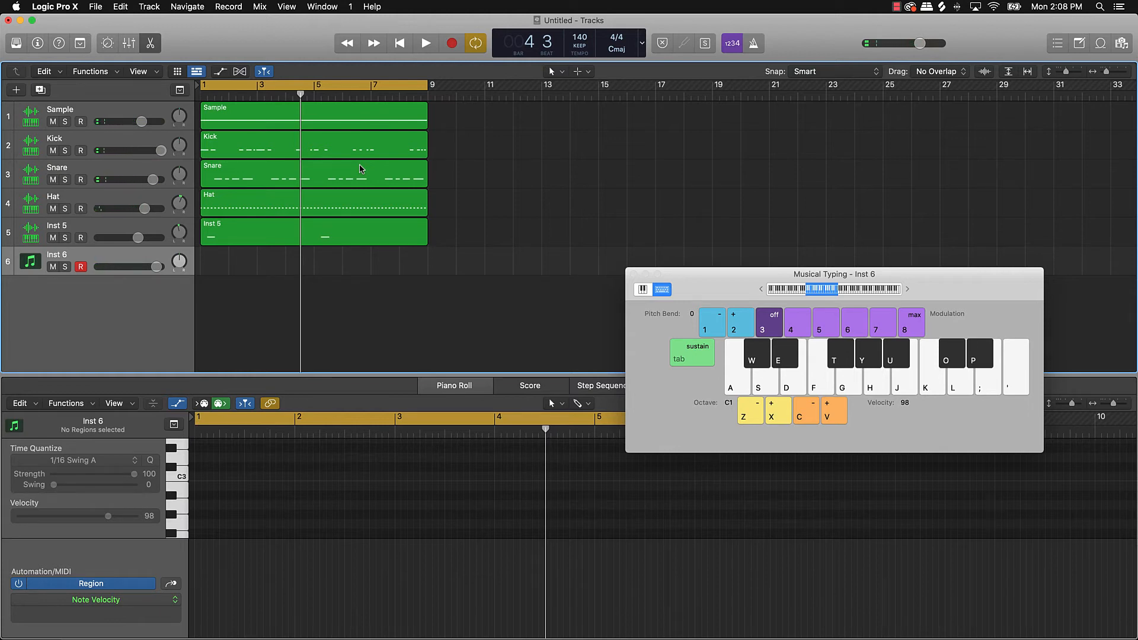
# - Try recording the bass line on Inst 6 with A#1, F#1, F1 and G#1, and delete the take
pyautogui.press('r')
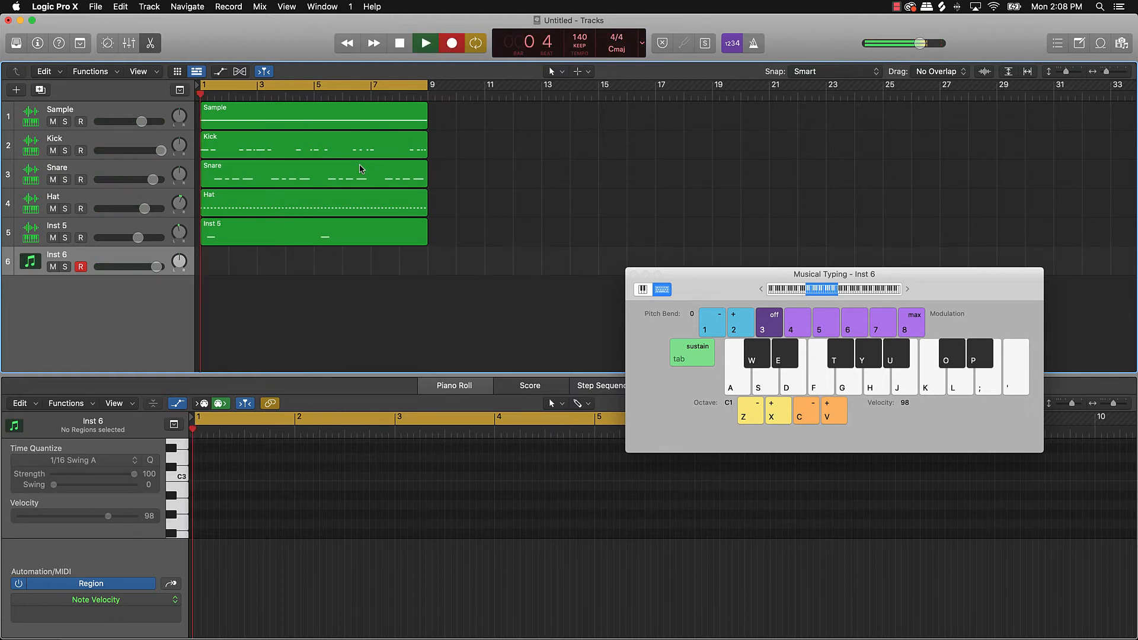
pyautogui.press('u')
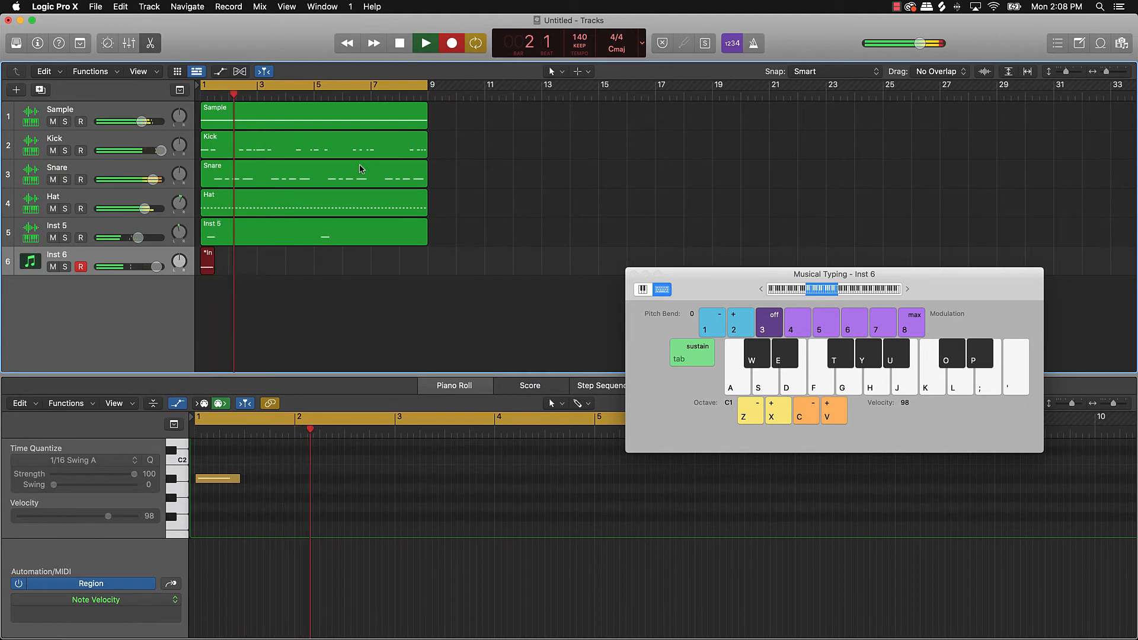
pyautogui.press('t')
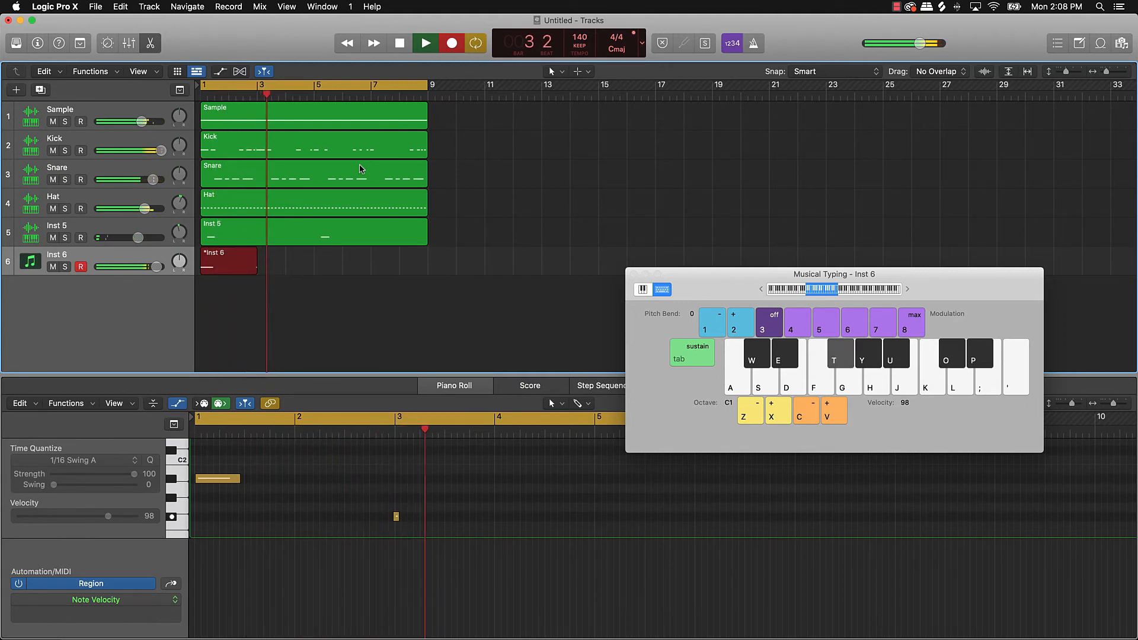
pyautogui.press('f')
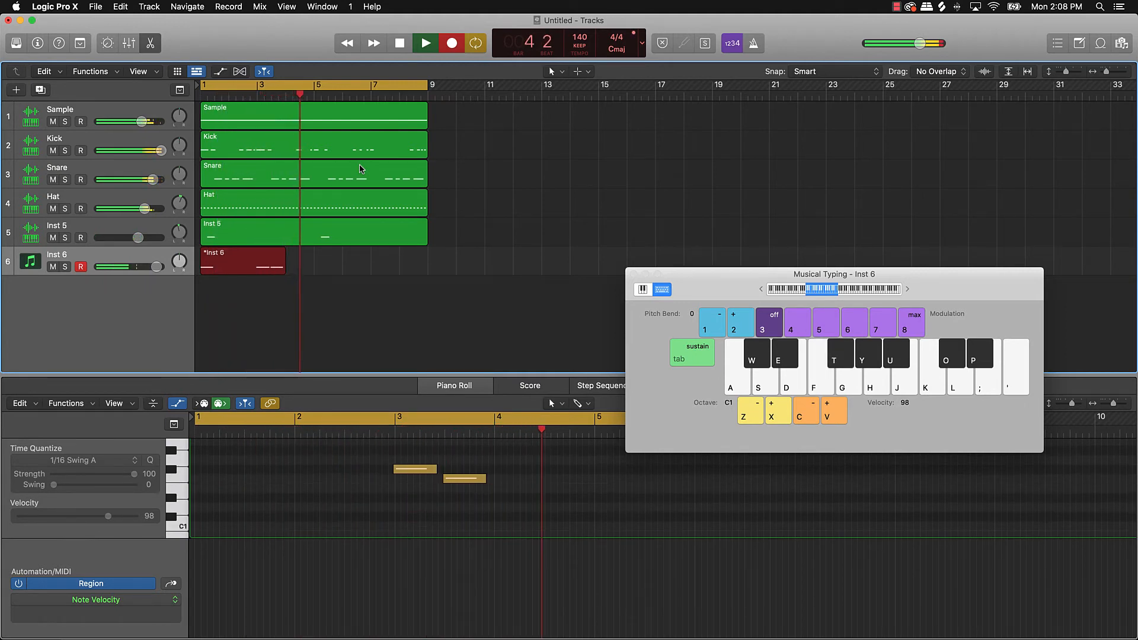
pyautogui.press('y')
pyautogui.press('y')
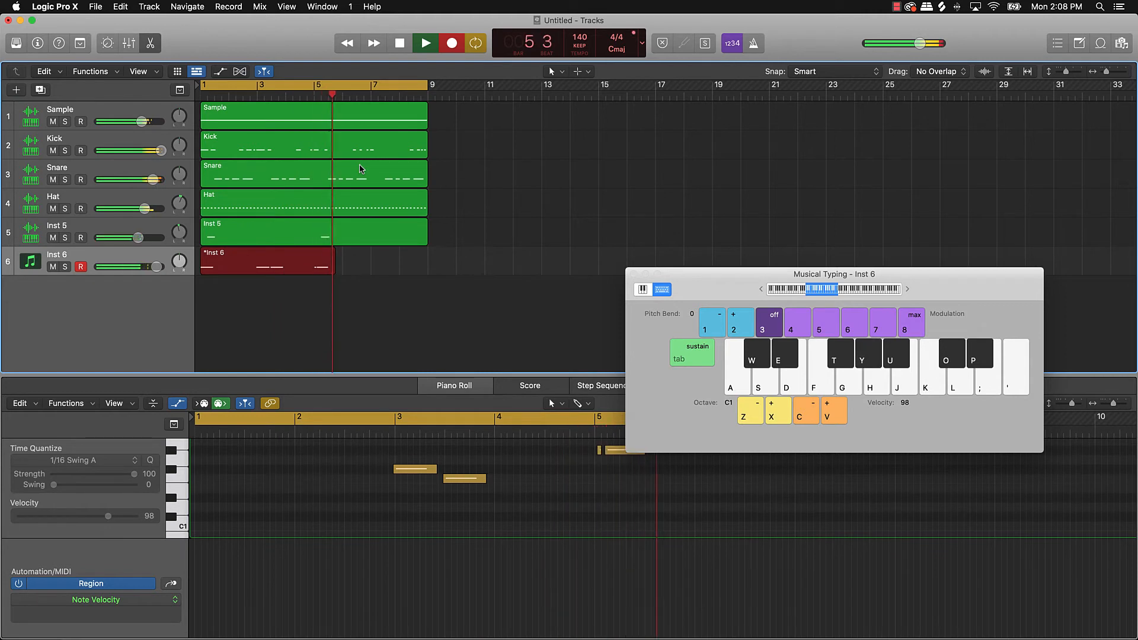
pyautogui.press('y')
pyautogui.press('space')
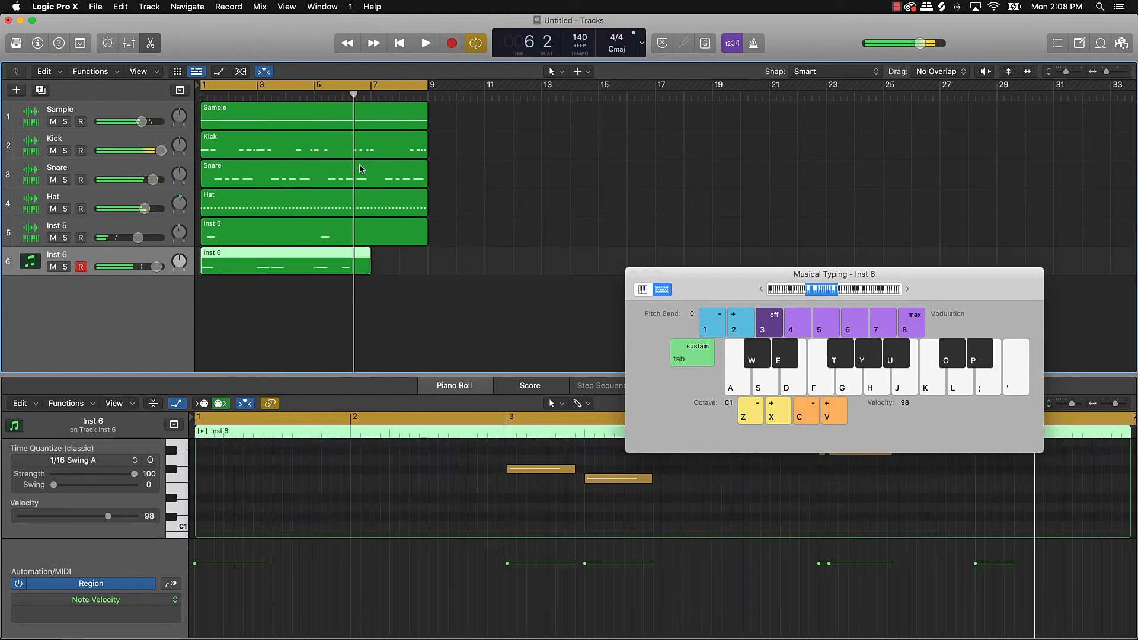
pyautogui.press('Delete')
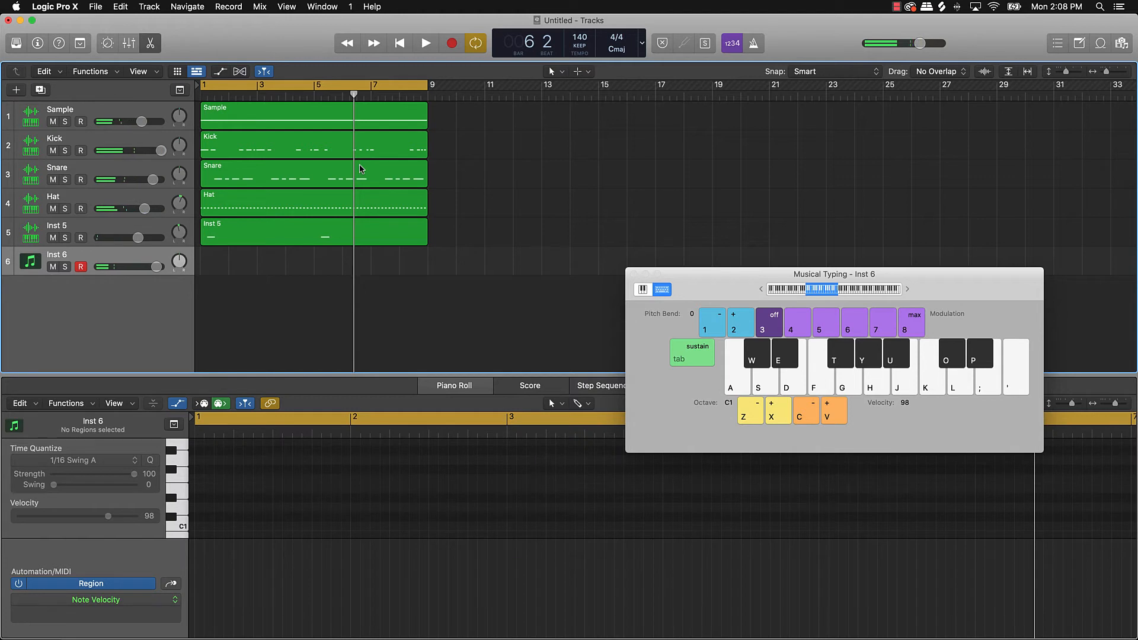
# - Record the bass line on Inst 6: A#1 in bar 1, F#1 and F1 in bar 3, G#1 in bar 5 and G1 in bar 6
pyautogui.press('r')
pyautogui.press('u')
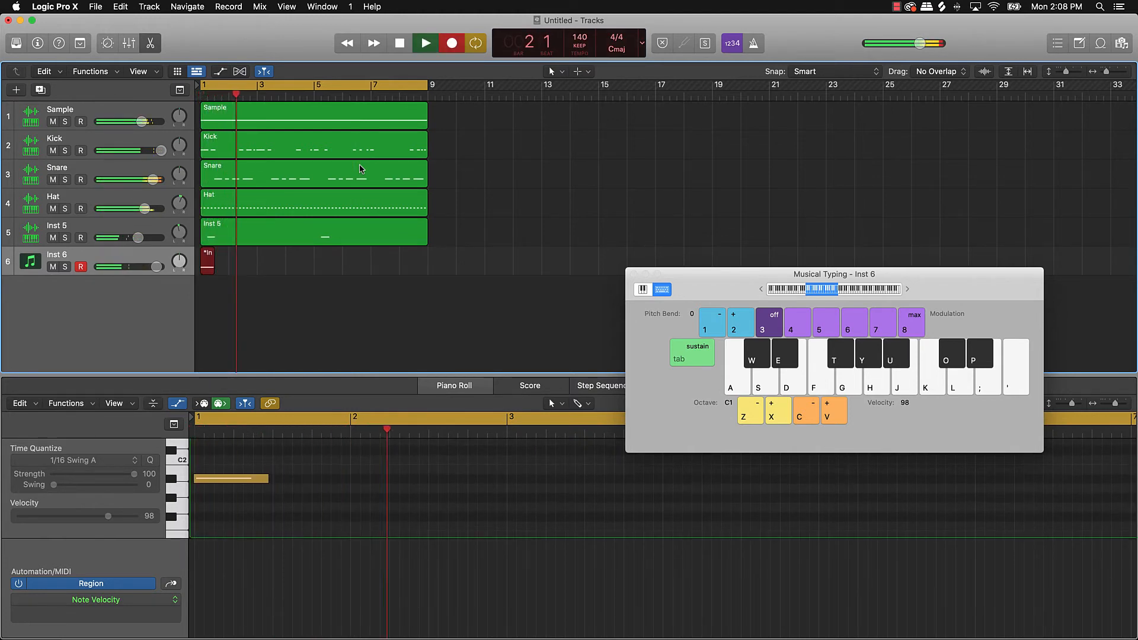
pyautogui.press('t')
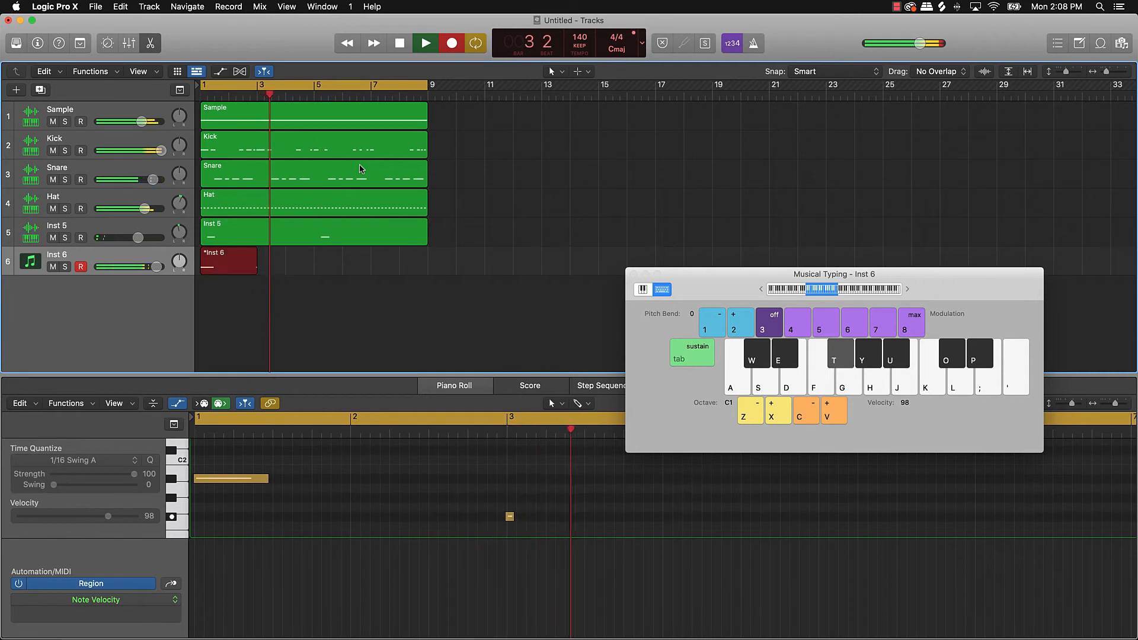
pyautogui.press('f')
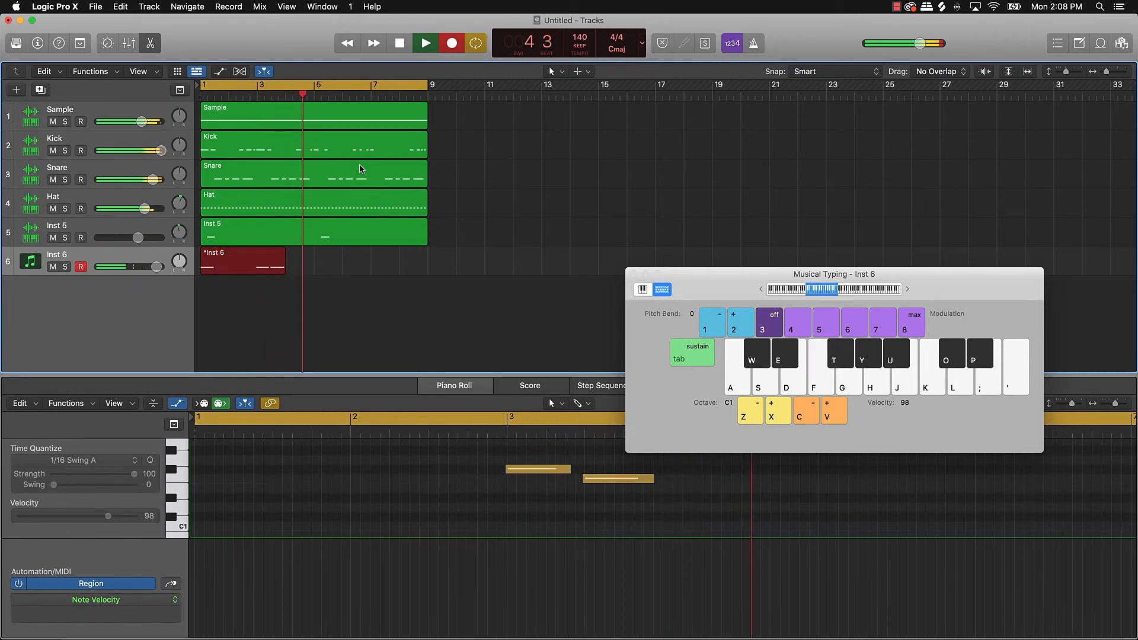
pyautogui.press('y')
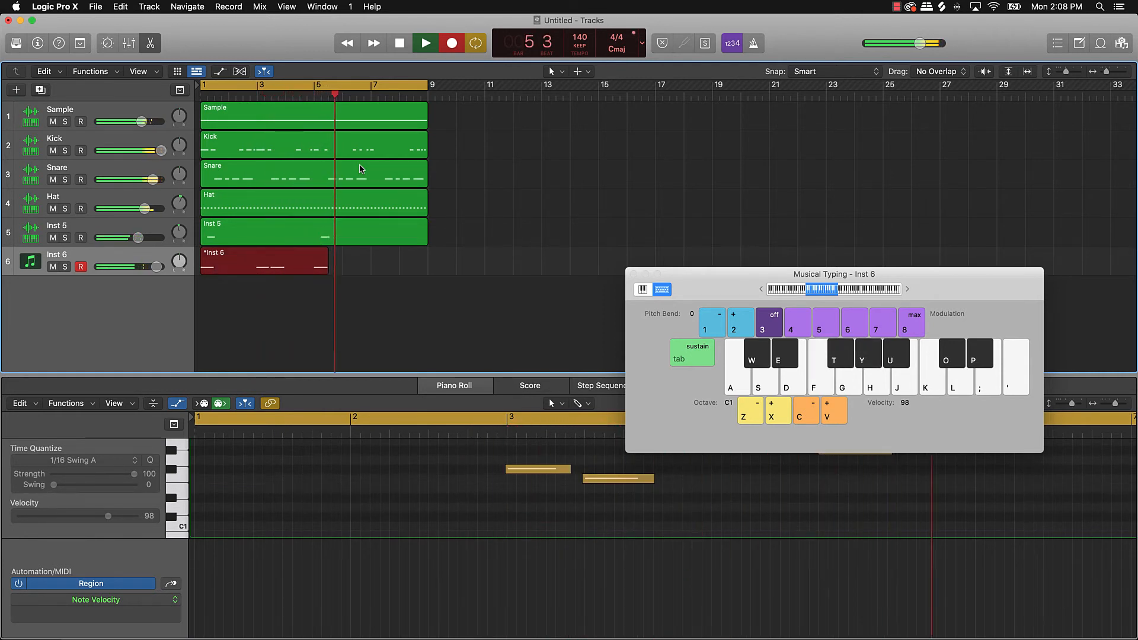
pyautogui.press('g')
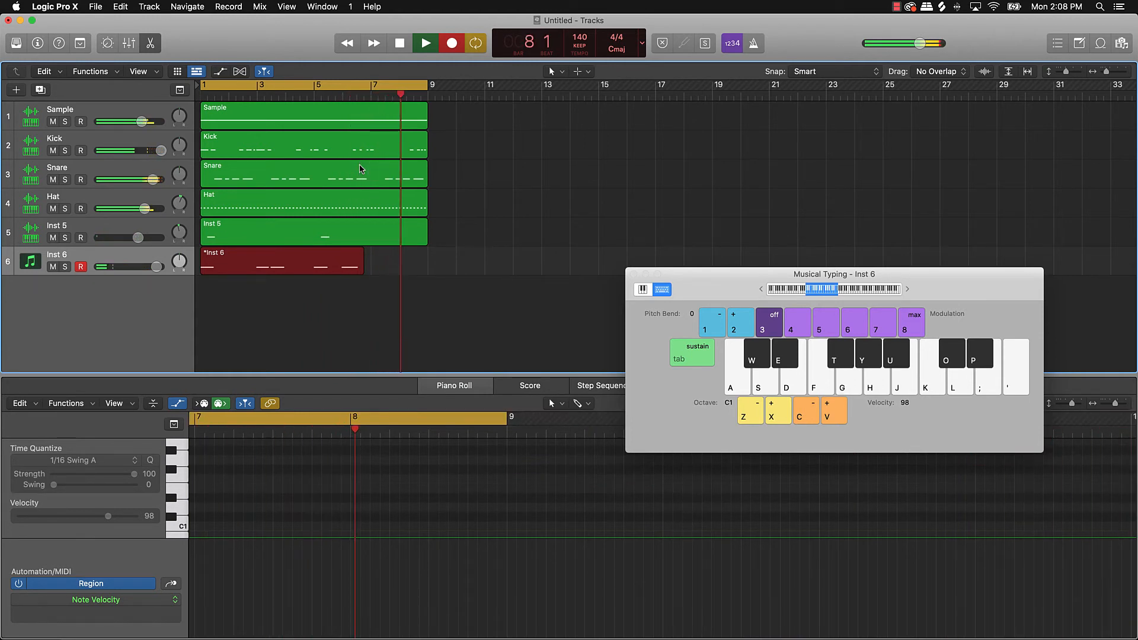
pyautogui.press('space')
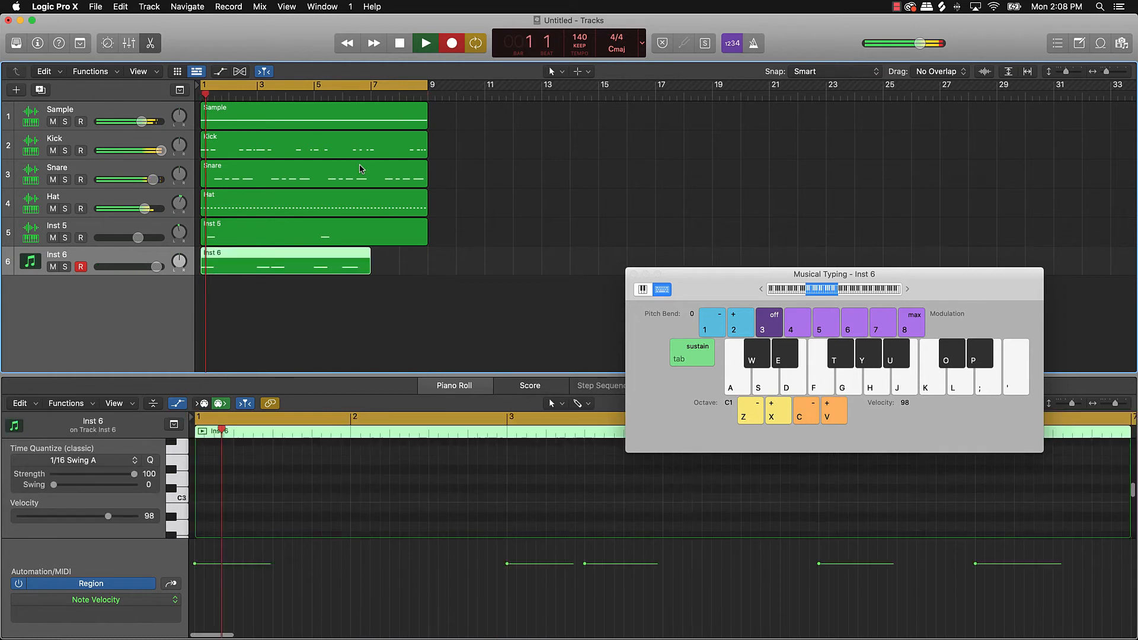
# - Quantize all the recorded Inst 6 bass notes to 1/8 Swing A
pyautogui.click(286, 509)
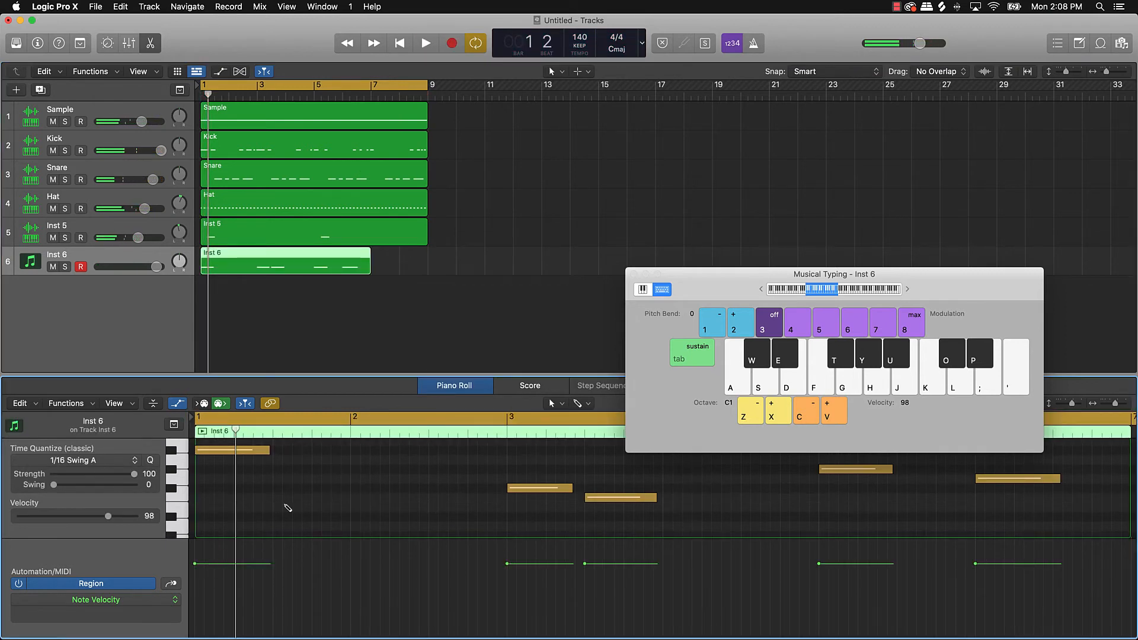
pyautogui.press('super+a')
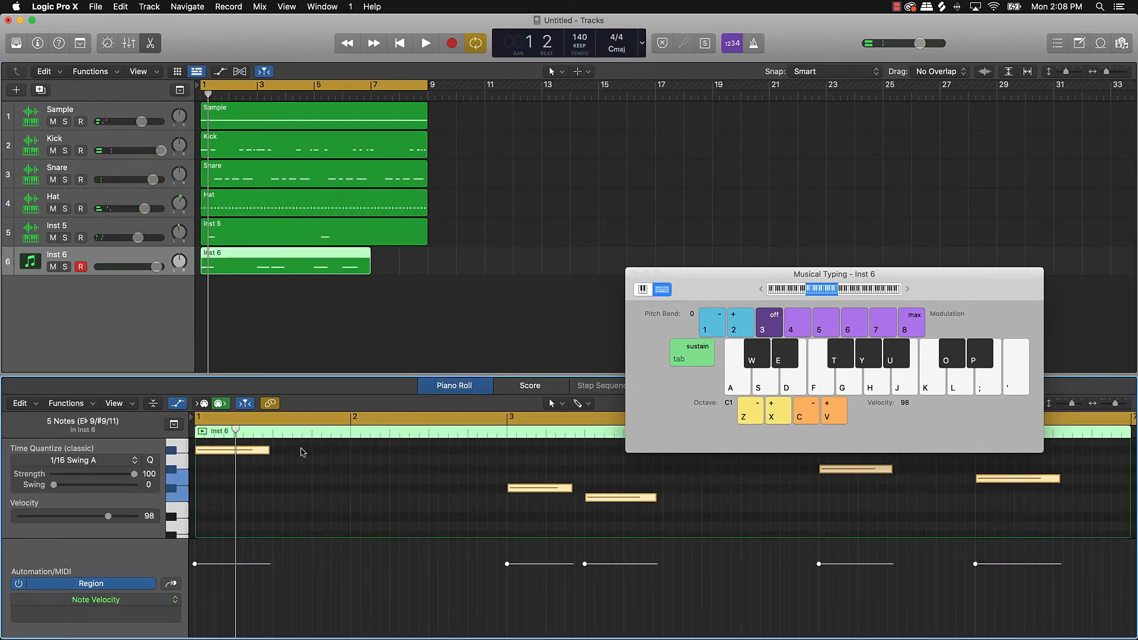
pyautogui.click(125, 461)
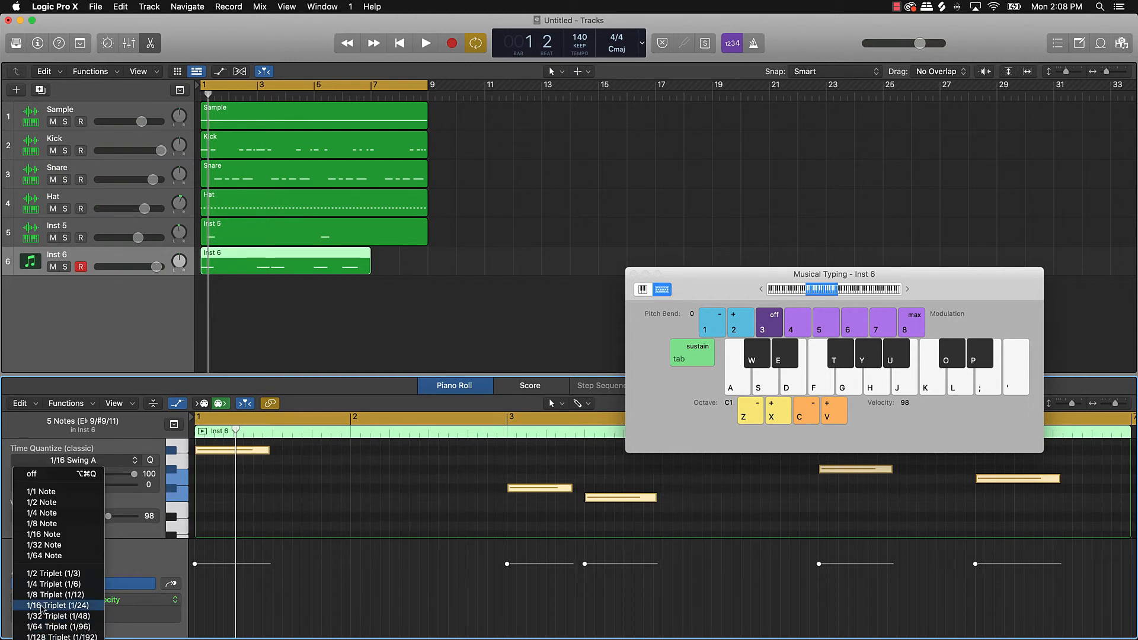
pyautogui.scroll(-5, 56, 637)
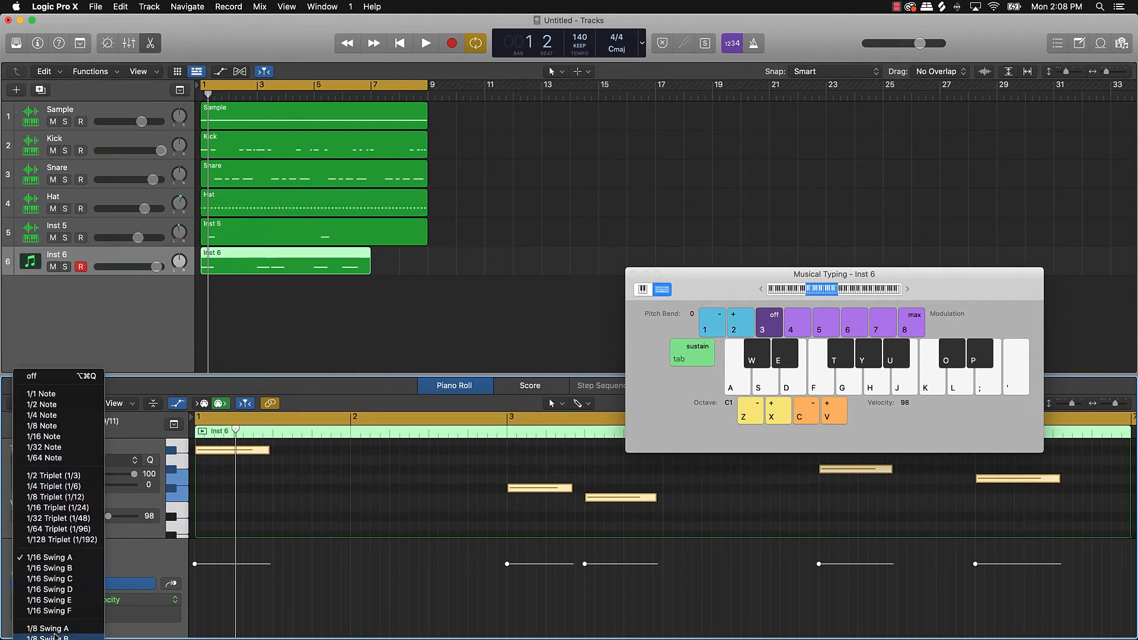
pyautogui.click(56, 629)
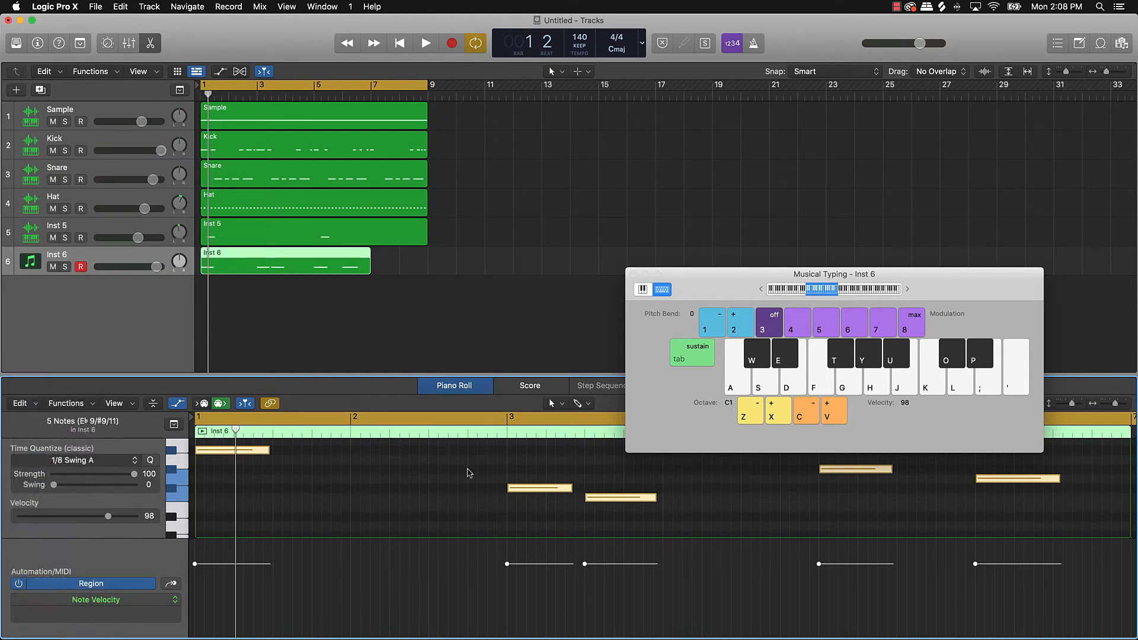
# - Close Musical Typing and extend the Inst 6 region to bar 9 to match the other regions
pyautogui.click(632, 274)
pyautogui.click(602, 311)
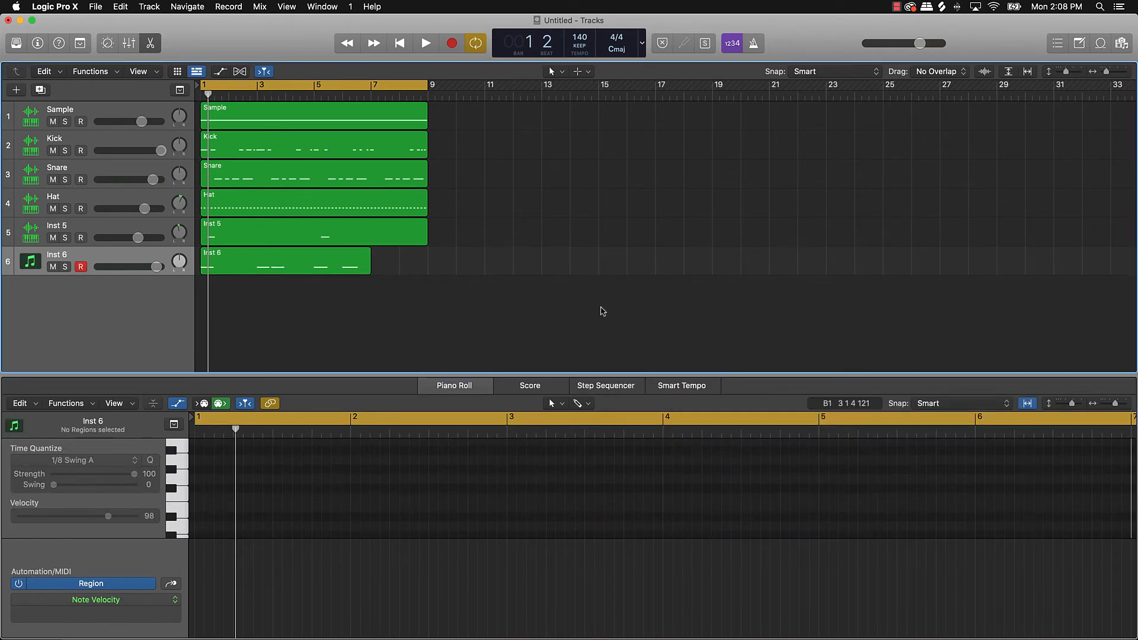
pyautogui.moveTo(366, 274); pyautogui.dragTo(427, 274)
# - Audition the opening bars and add an F1 bass note at the start of bar 2 in the Inst 6 region
pyautogui.press('space')
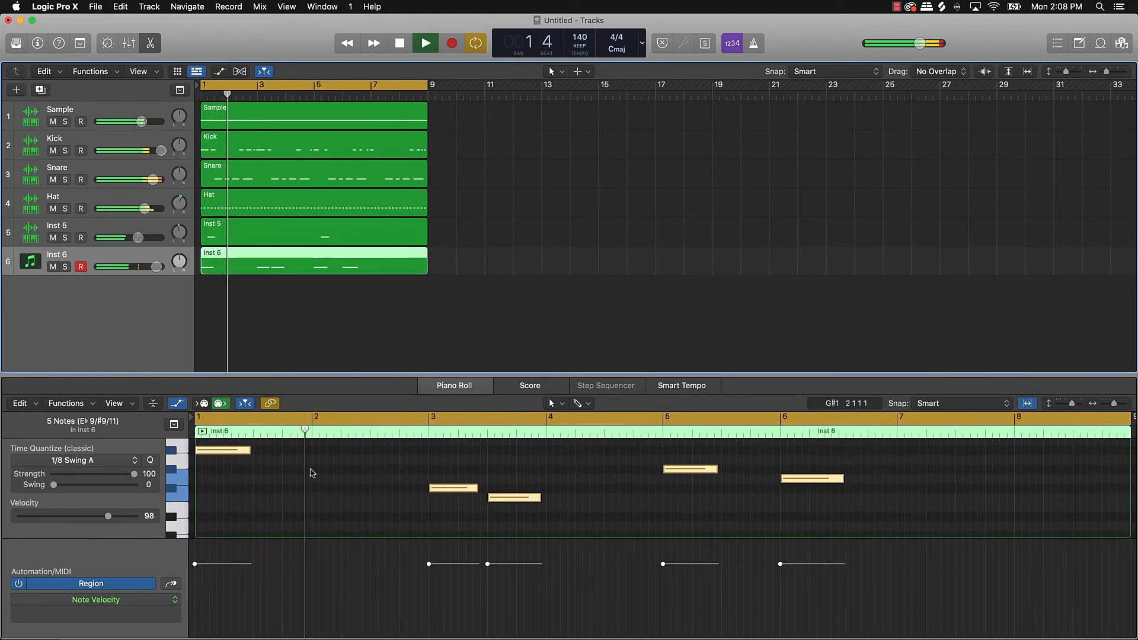
pyautogui.press('space')
pyautogui.press('space')
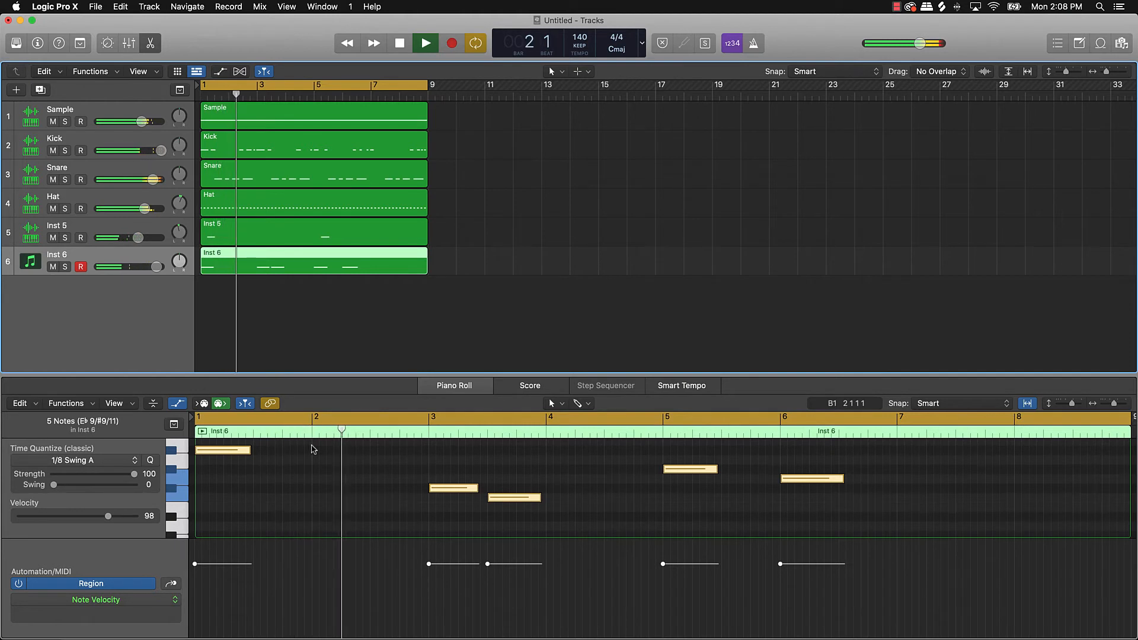
pyautogui.press('space')
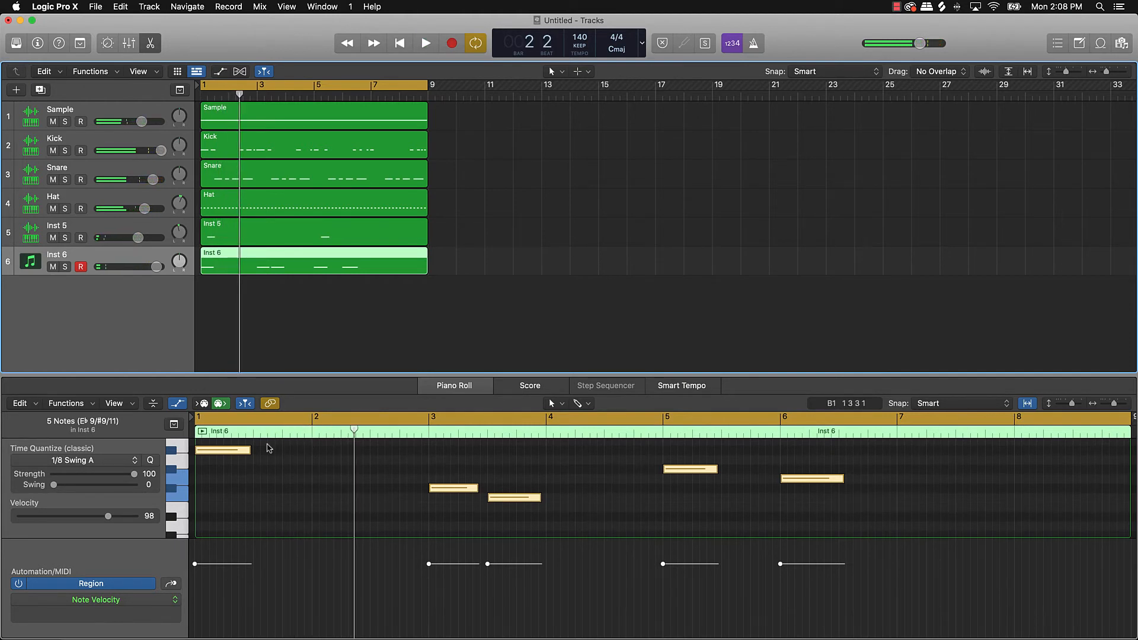
pyautogui.keyDown('super'); pyautogui.click(320, 460); pyautogui.keyUp('super')
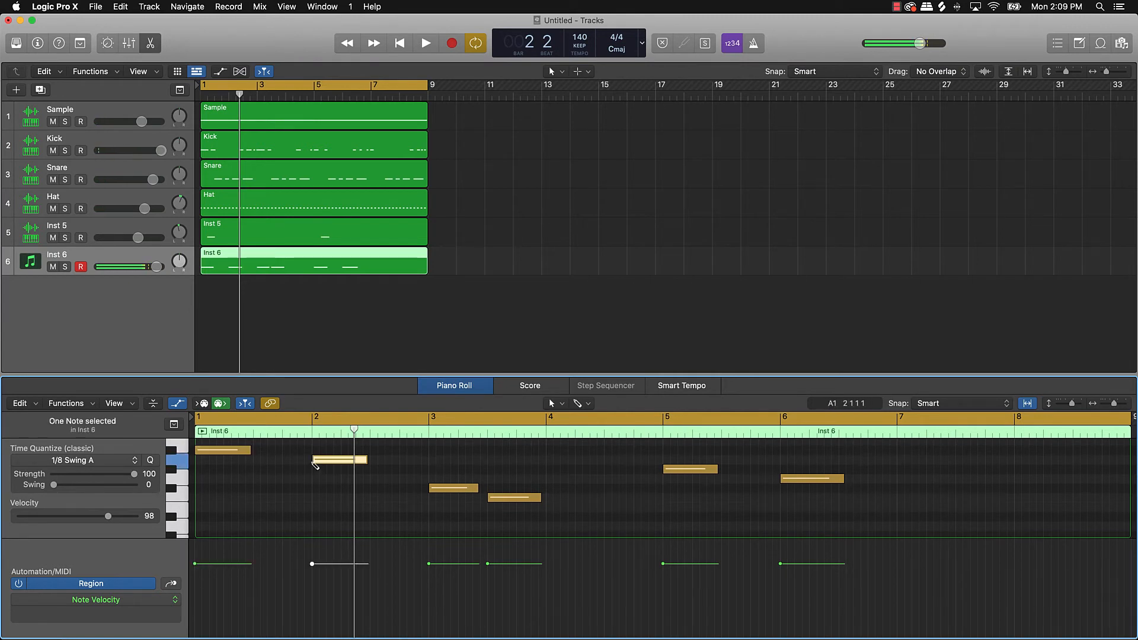
pyautogui.moveTo(316, 462); pyautogui.dragTo(320, 498)
pyautogui.press('space')
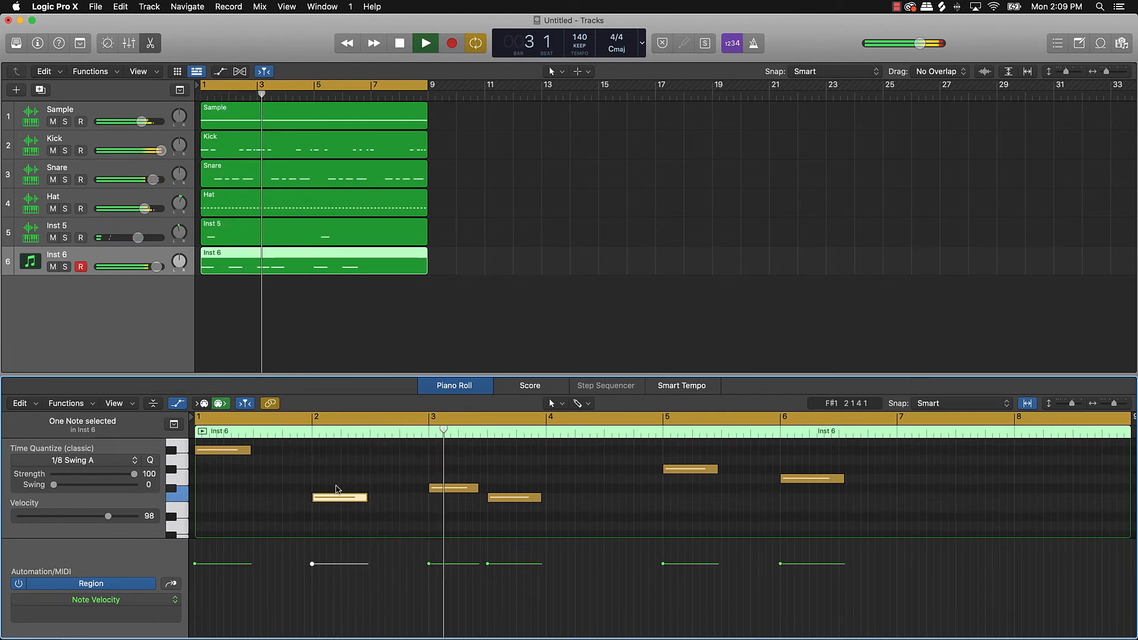
# - Add an A#1 bass note at the start of bar 4 in the Inst 6 region and replay the loop
pyautogui.press('space')
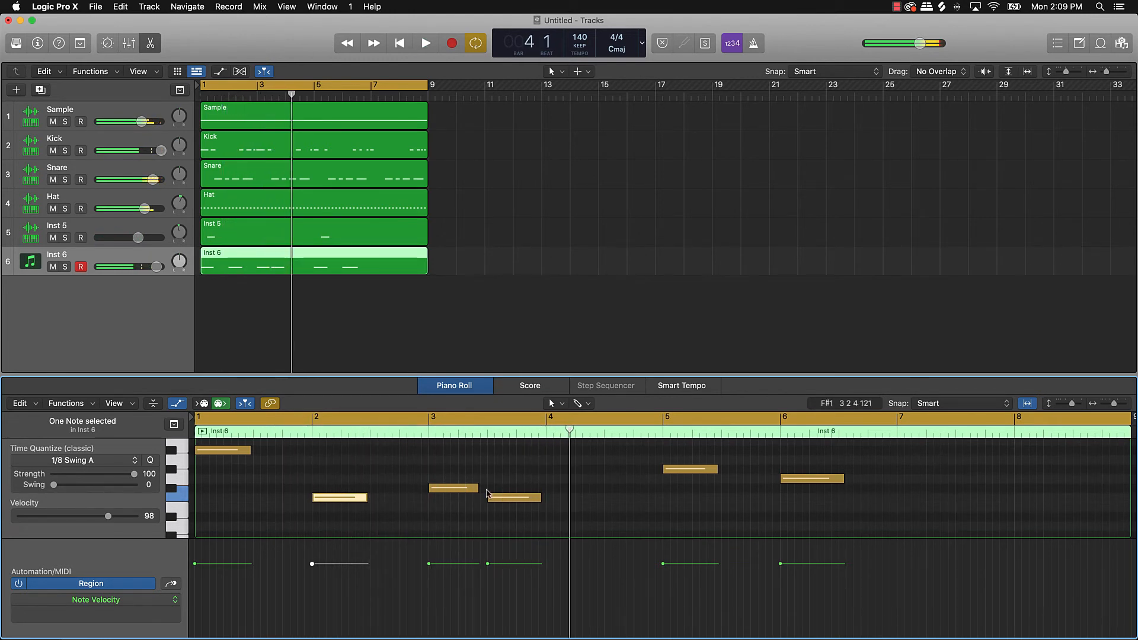
pyautogui.moveTo(551, 479); pyautogui.dragTo(555, 452)
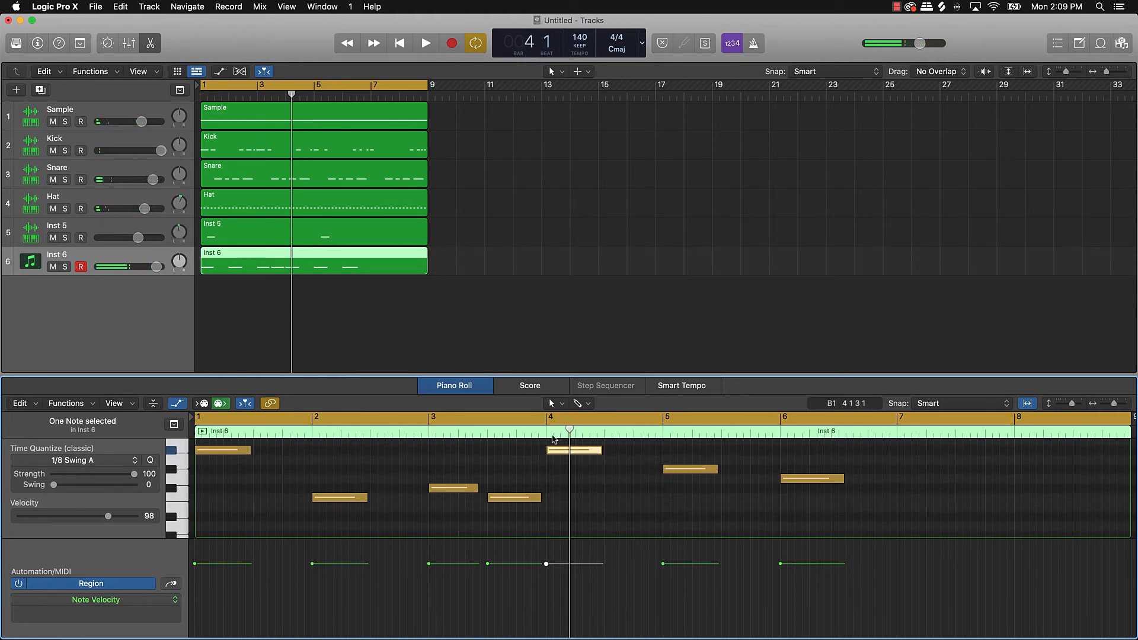
pyautogui.press('space')
pyautogui.click(570, 472)
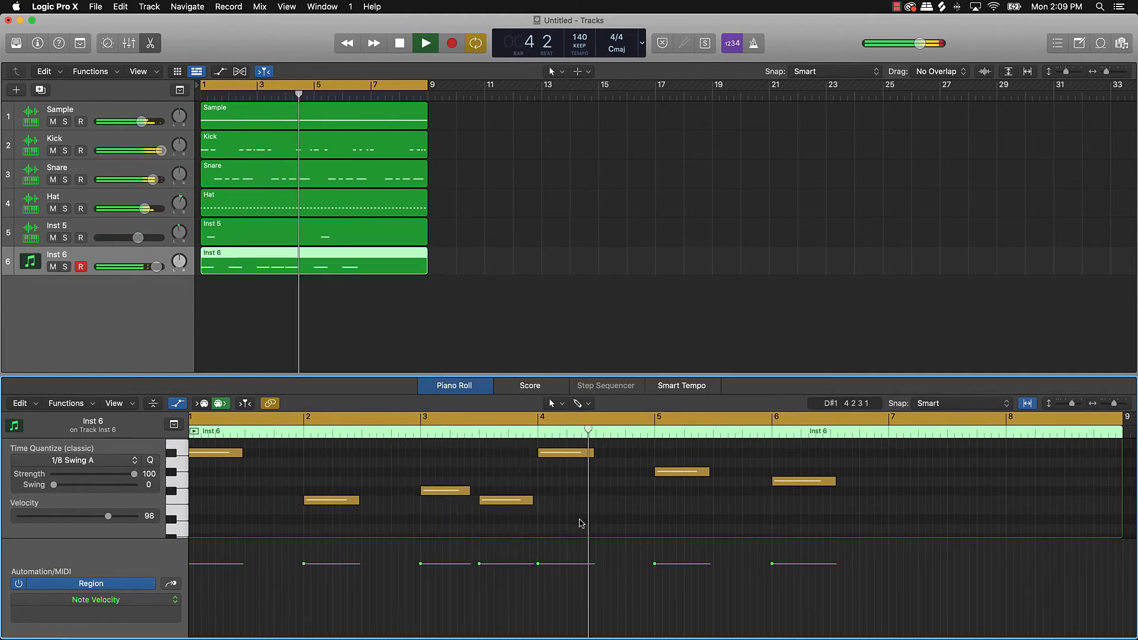
# - Add an A1 bass note on beat 3 of bar 4 in the Inst 6 region and replay the loop
pyautogui.press('space')
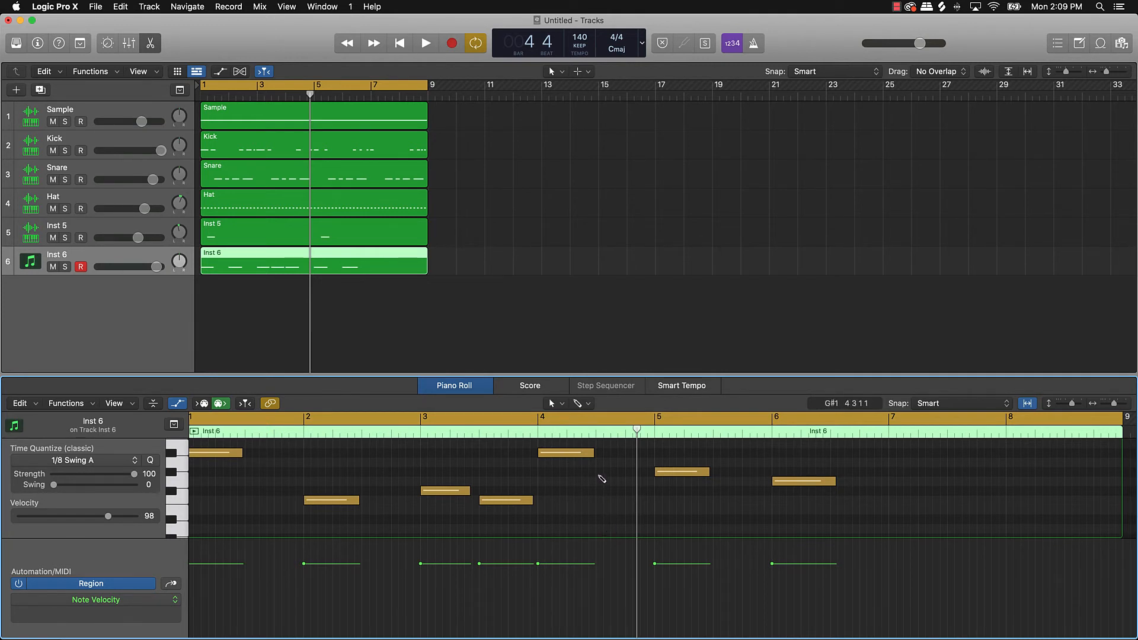
pyautogui.click(600, 472)
pyautogui.press('space')
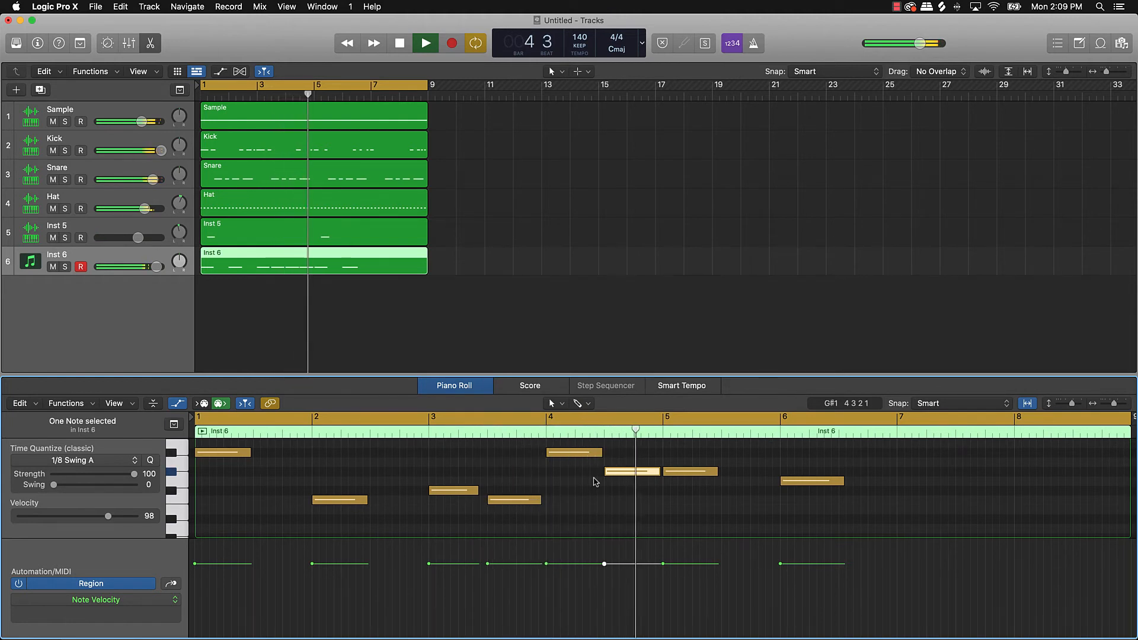
pyautogui.press('space')
pyautogui.moveTo(618, 477); pyautogui.dragTo(620, 468)
pyautogui.press('space')
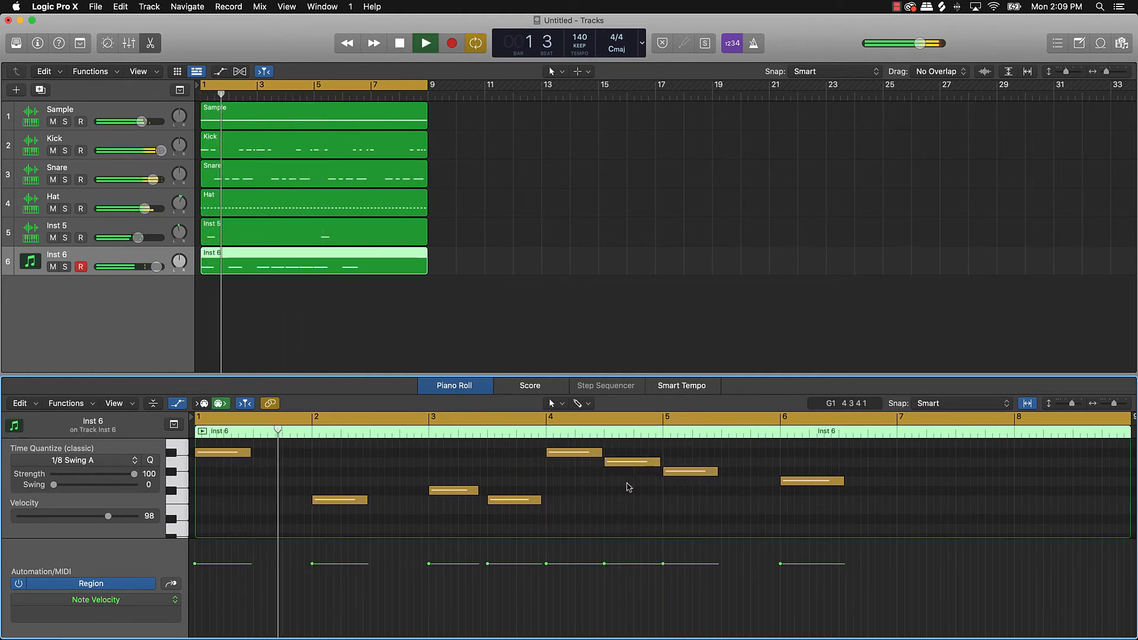
pyautogui.click(600, 478)
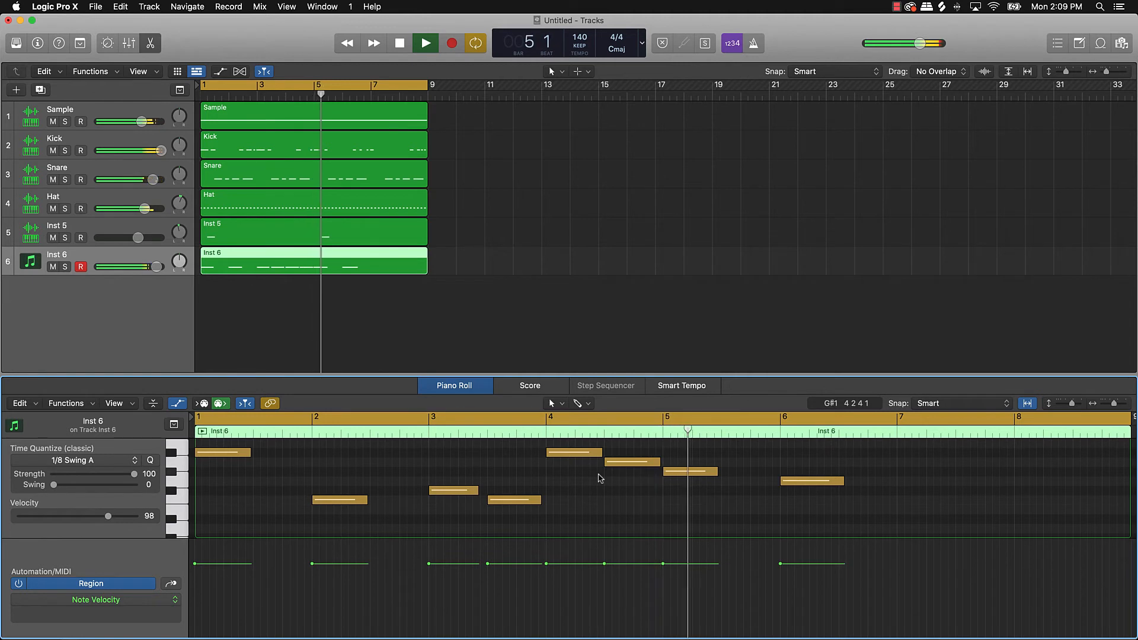
# - Add an F#1 bass note at the start of bar 7 in the Inst 6 region and replay the loop
pyautogui.hscroll(5, 922, 495)
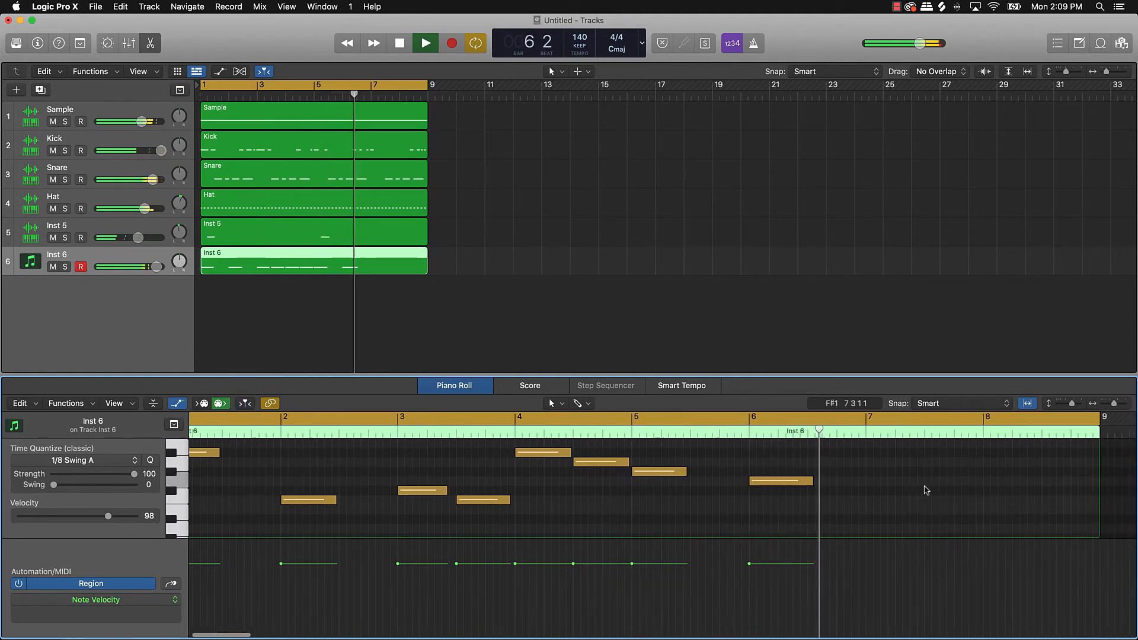
pyautogui.press('space')
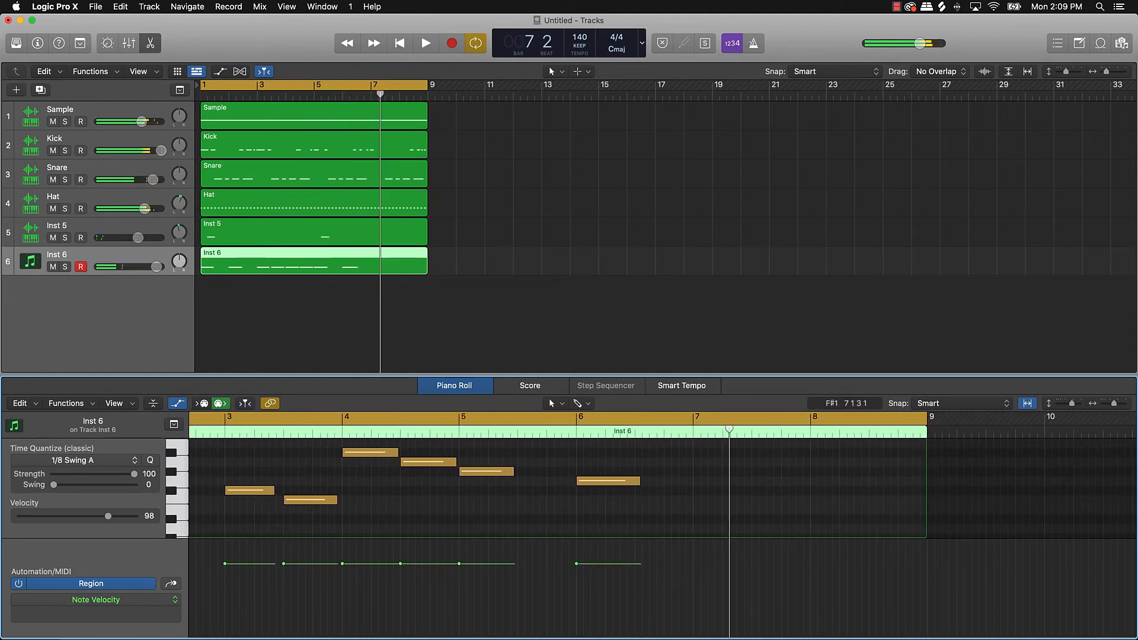
pyautogui.keyDown('super'); pyautogui.click(706, 492); pyautogui.keyUp('super')
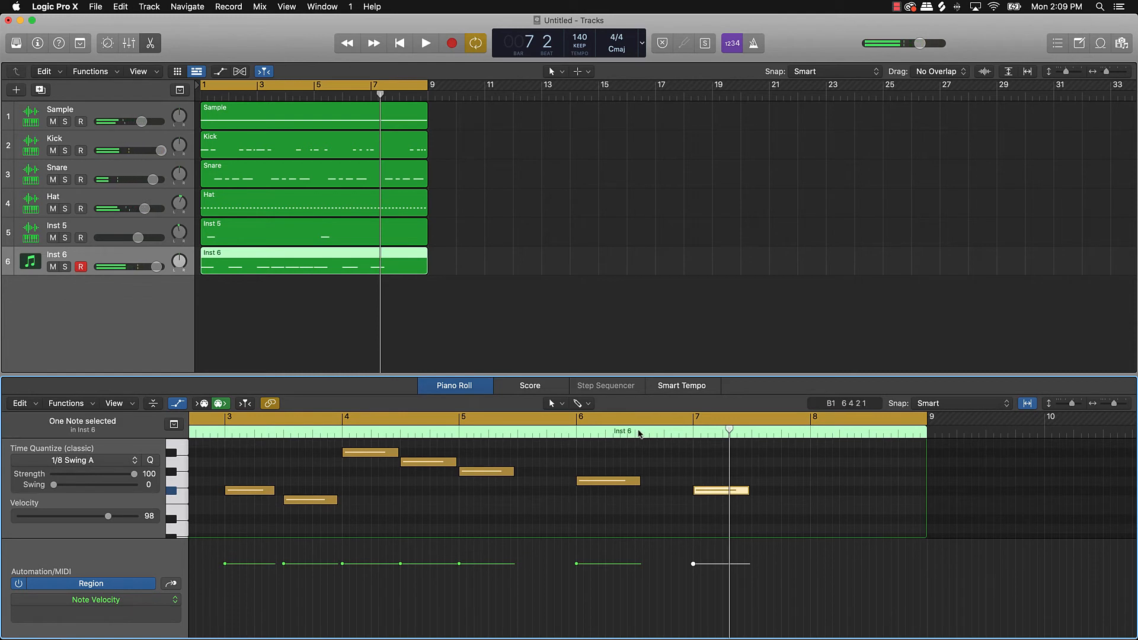
pyautogui.press('space')
pyautogui.click(772, 501)
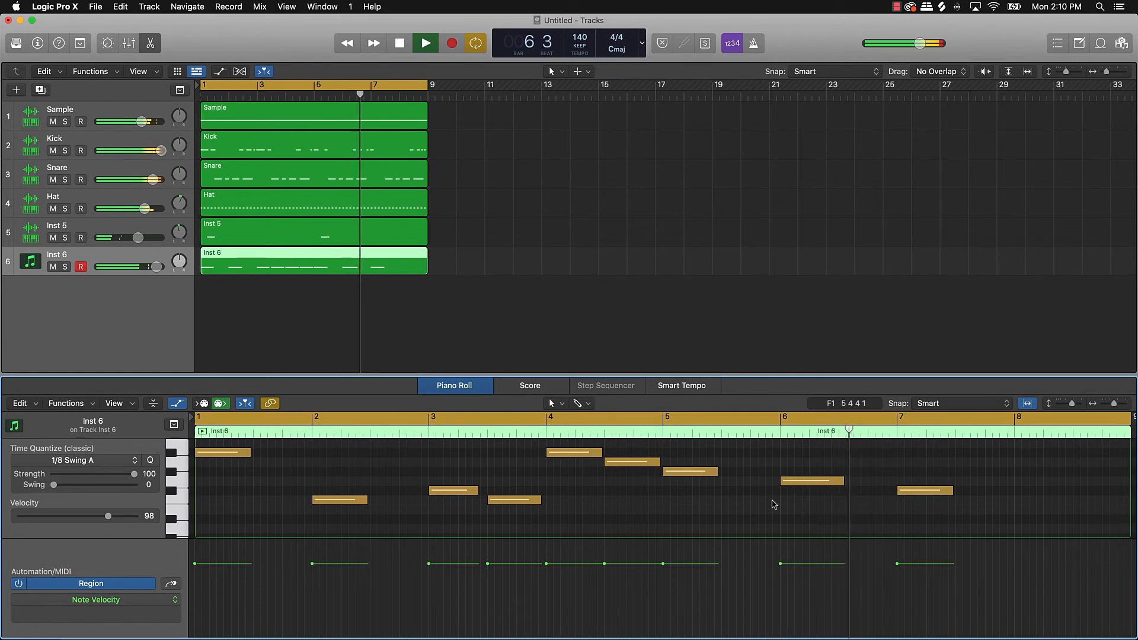
# - Add a one-beat C#2 note on beat 4 of bar 6, leading into bar 7, and play it back
pyautogui.press('space')
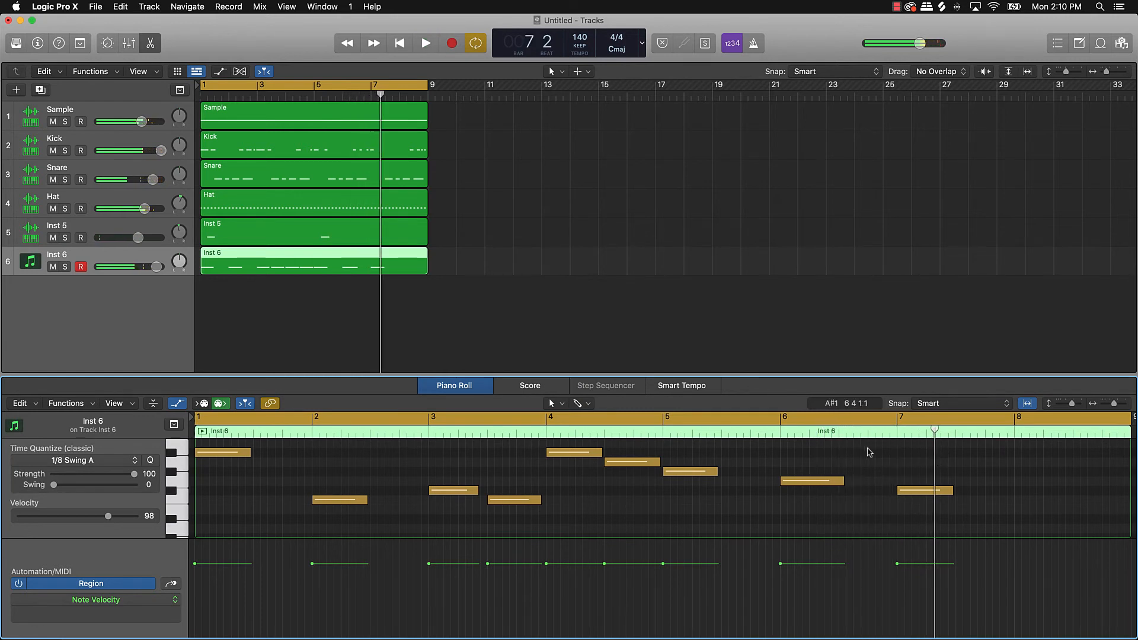
pyautogui.moveTo(872, 453); pyautogui.dragTo(893, 465)
pyautogui.click(818, 452)
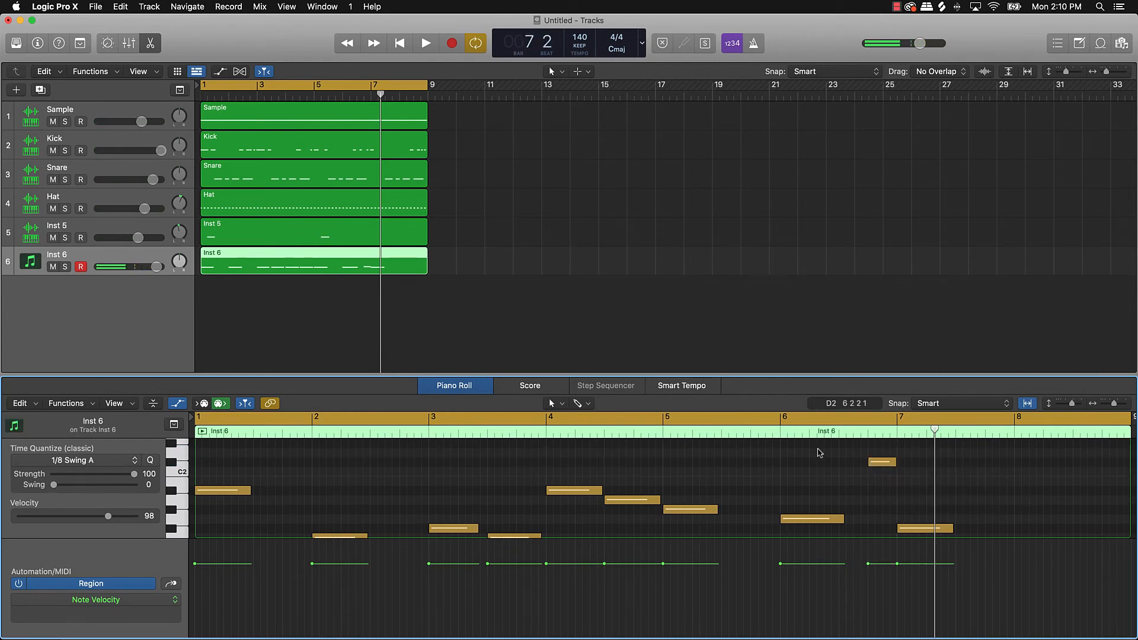
pyautogui.press('space')
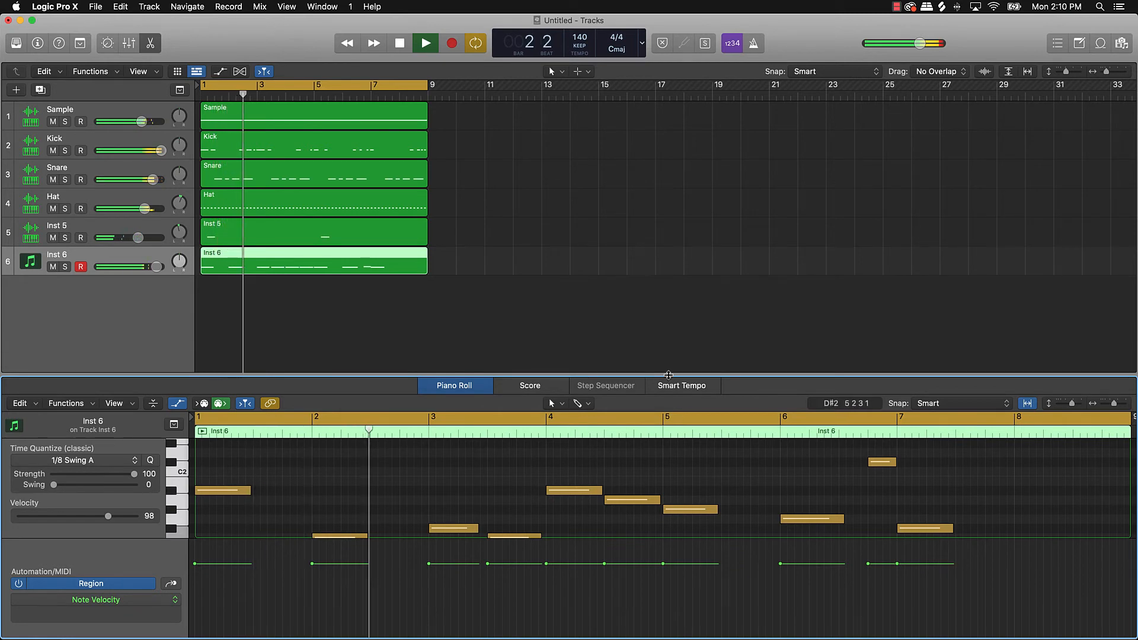
# - Enlarge the Piano Roll area and add a one-beat C#2 note on beat 4 of bar 2 in the Inst 6 region
pyautogui.moveTo(678, 385); pyautogui.dragTo(677, 291)
pyautogui.press('space')
pyautogui.press('space')
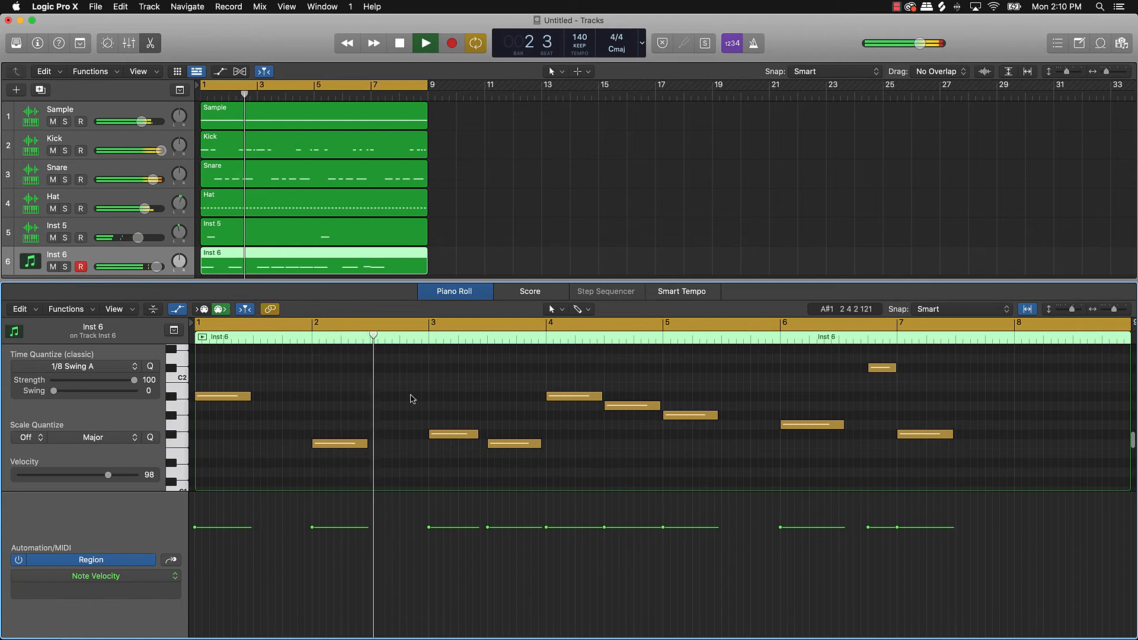
pyautogui.press('space')
pyautogui.click(402, 368)
pyautogui.press('space')
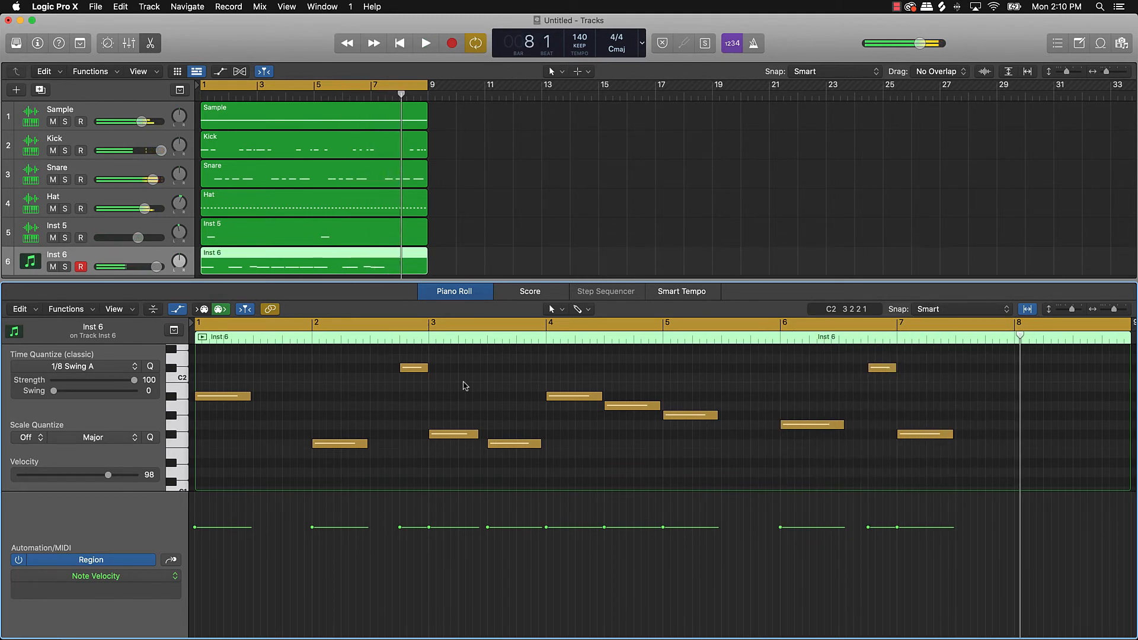
# - Add an F1 bass note at the start of bar 8 in the Inst 6 region and replay the loop
pyautogui.press('space')
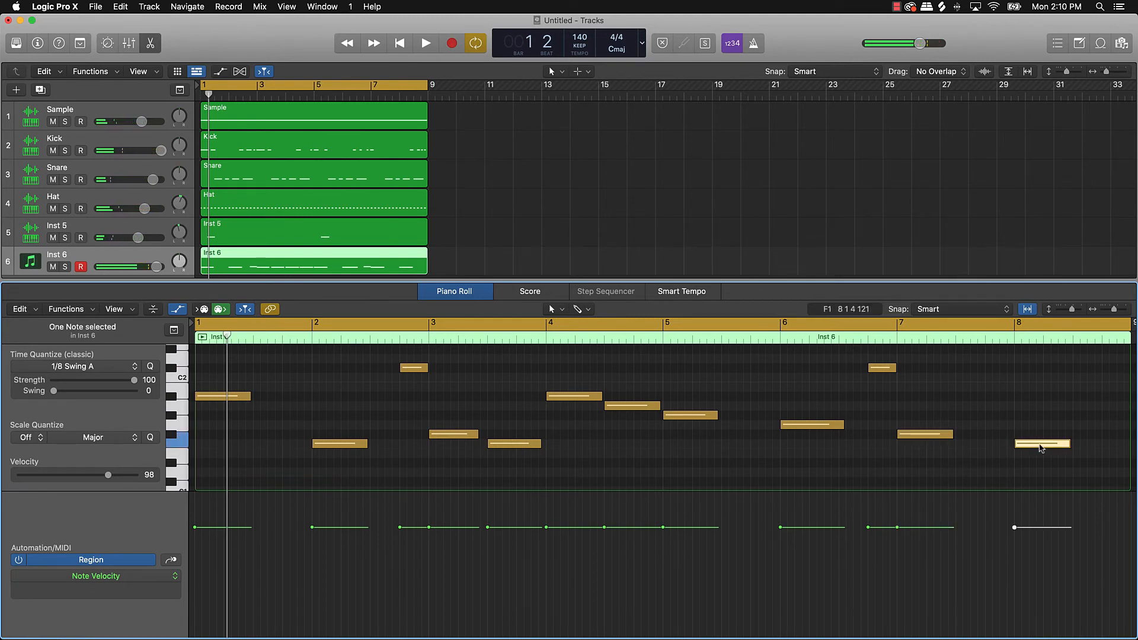
pyautogui.press('space')
pyautogui.click(986, 436)
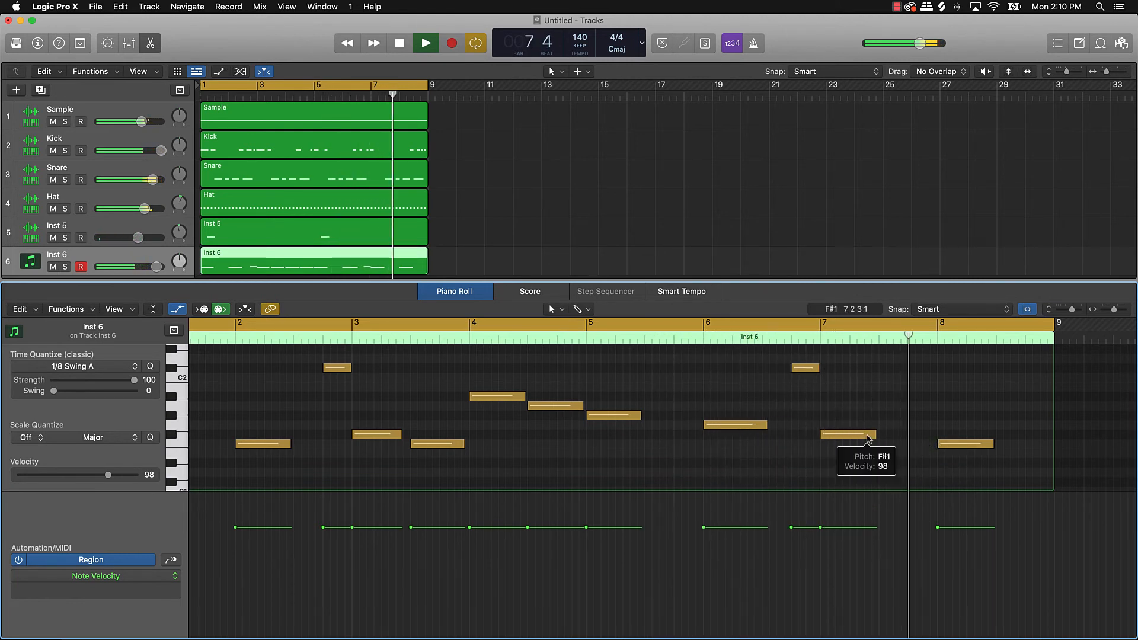
# - Add a D#1 bass note on beat 3 of bar 8 to finish the line, and play it back
pyautogui.press('space')
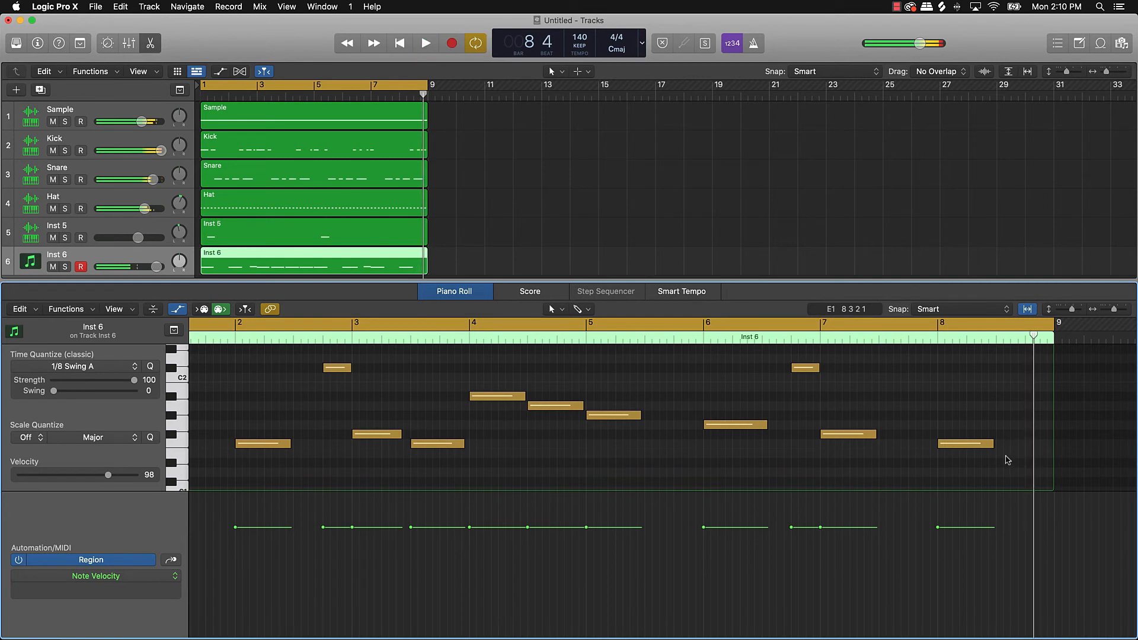
pyautogui.moveTo(1013, 465); pyautogui.dragTo(1005, 466)
pyautogui.click(979, 463)
pyautogui.press('space')
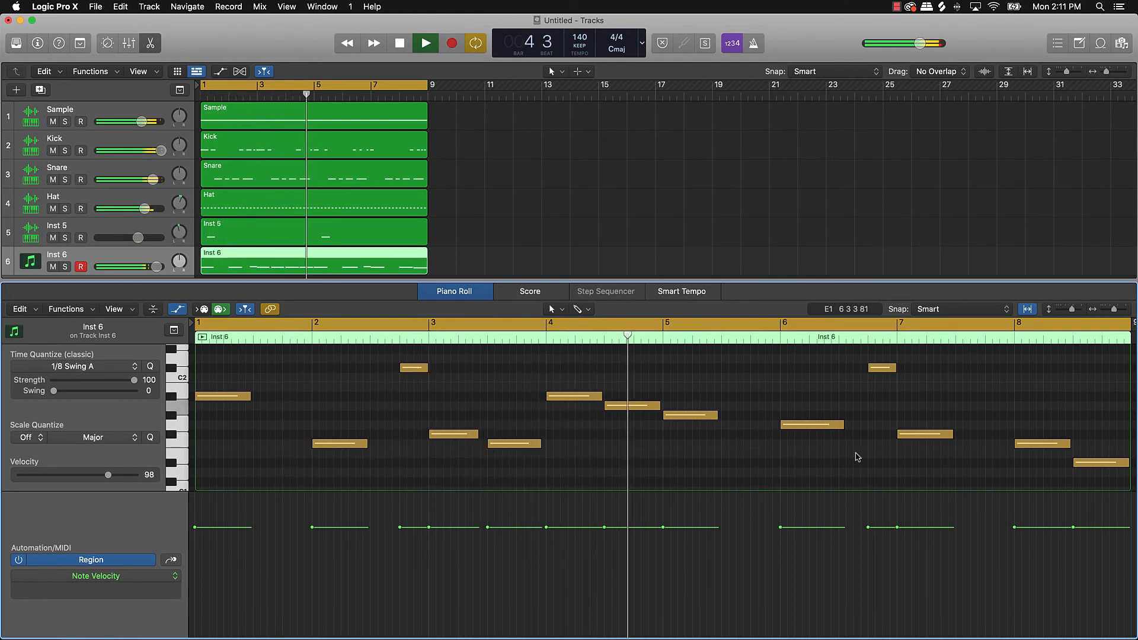
# - Add a one-beat low C#1 note on beat 4 of bar 5 and replay the loop from the start
pyautogui.press('space')
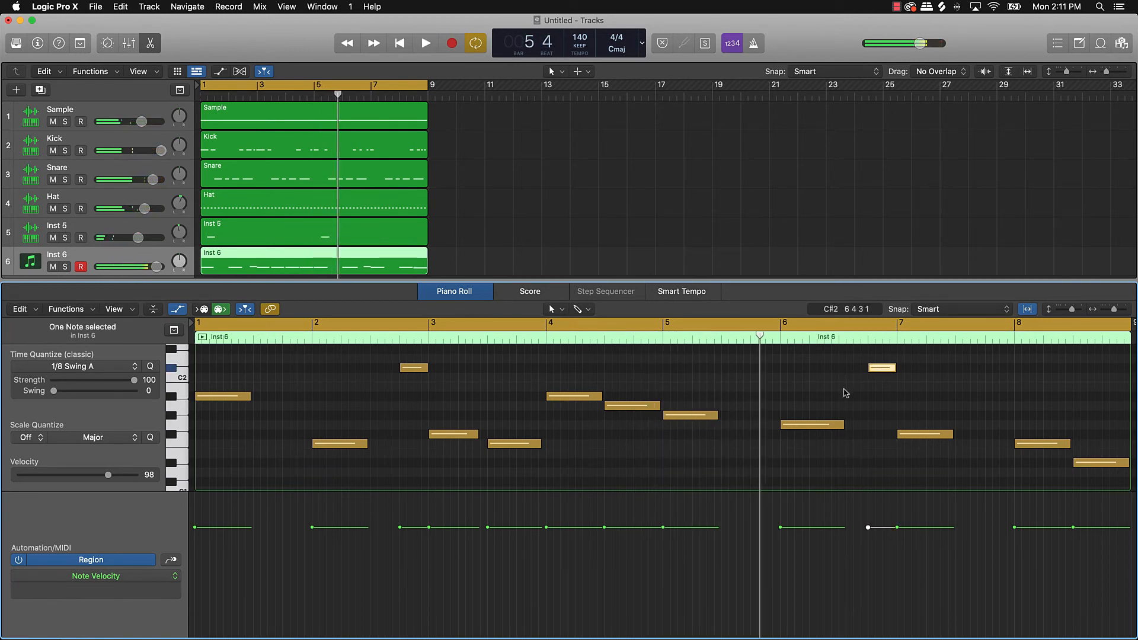
pyautogui.click(761, 445)
pyautogui.moveTo(763, 445); pyautogui.dragTo(762, 480)
pyautogui.press('Return')
pyautogui.press('space')
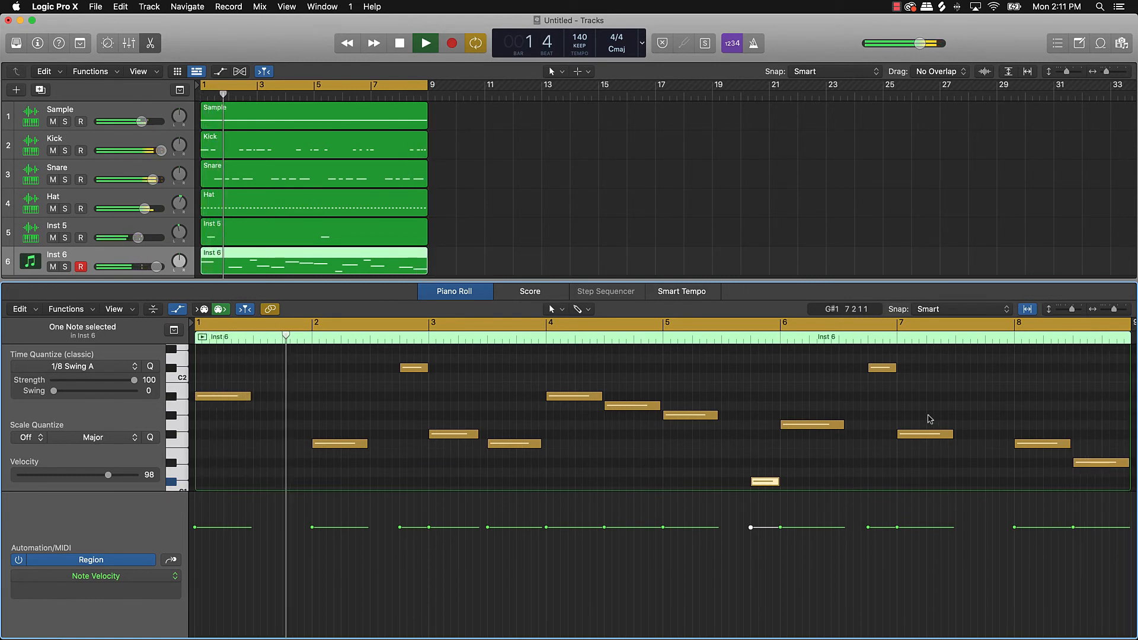
pyautogui.click(803, 461)
pyautogui.press('space')
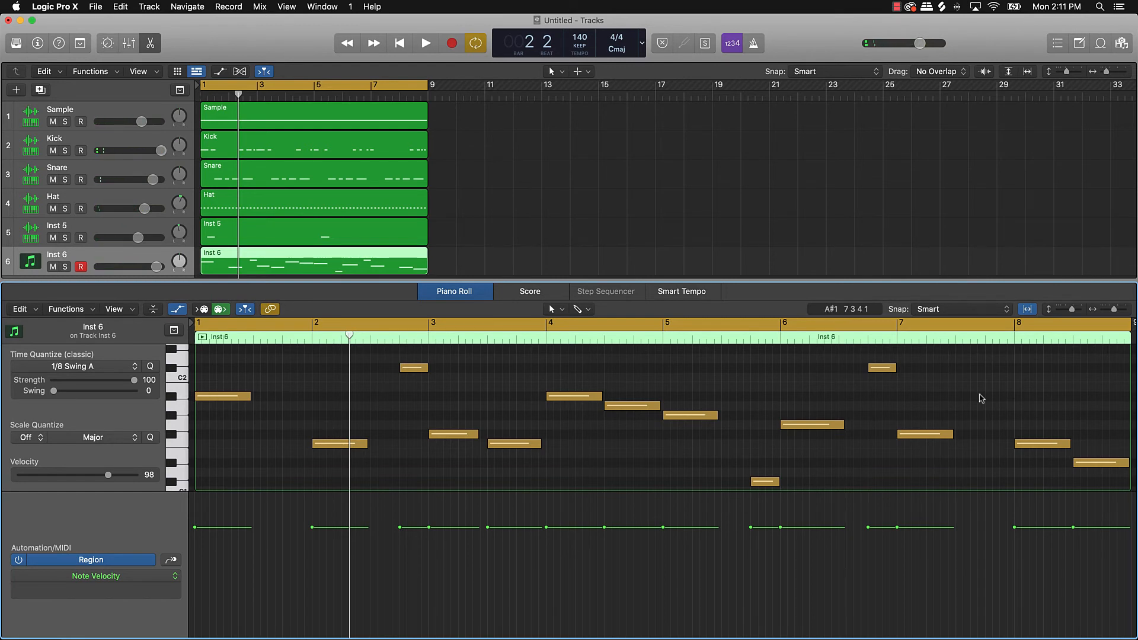
# - Play the loop from the start up to bar 7 and add a high F#2 note on beat 3 of that bar
pyautogui.press('Return')
pyautogui.press('space')
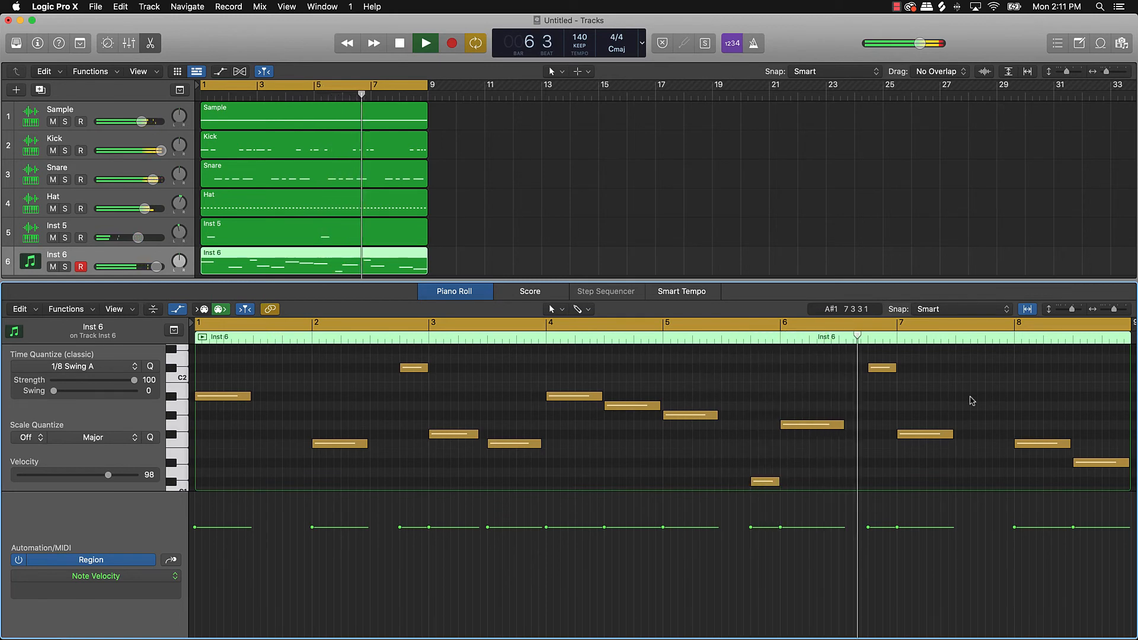
pyautogui.press('space')
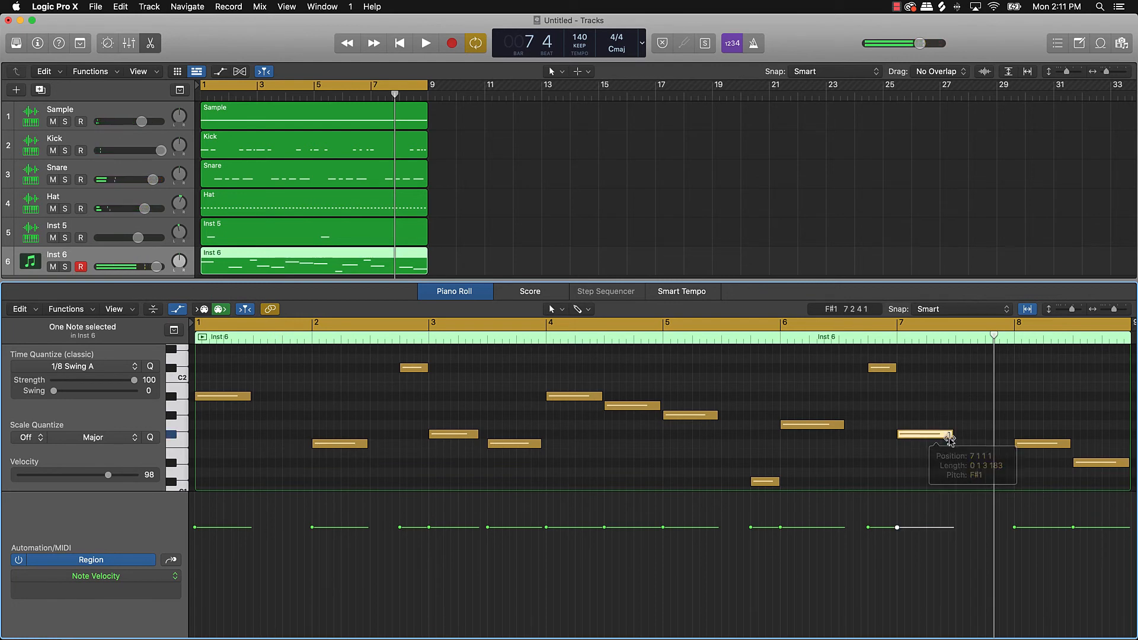
pyautogui.scroll(3, 972, 374)
pyautogui.click(972, 374)
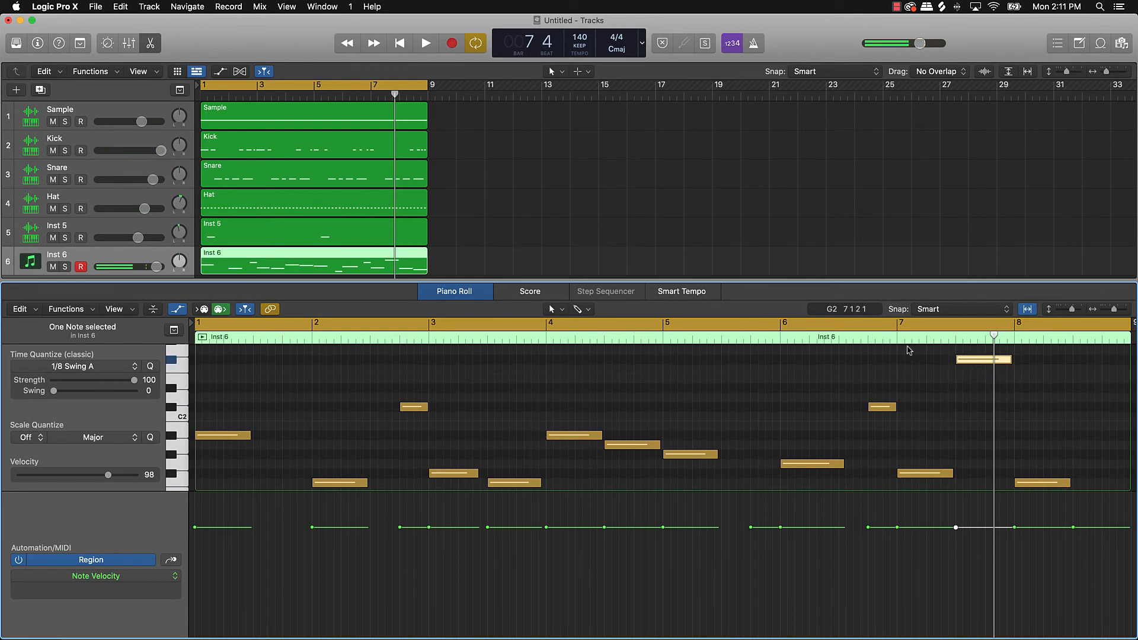
pyautogui.press('space')
pyautogui.click(942, 398)
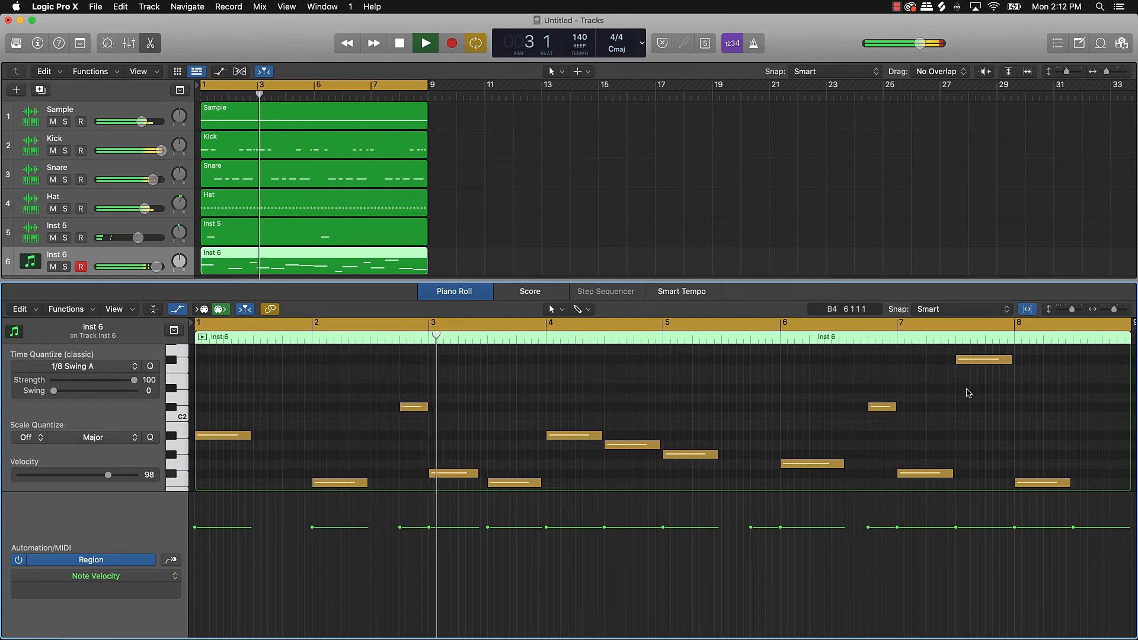
# - Raise the velocity of all Inst 6 bass notes to 127 and listen to the loop
pyautogui.press('super+a')
pyautogui.moveTo(401, 527); pyautogui.dragTo(402, 434)
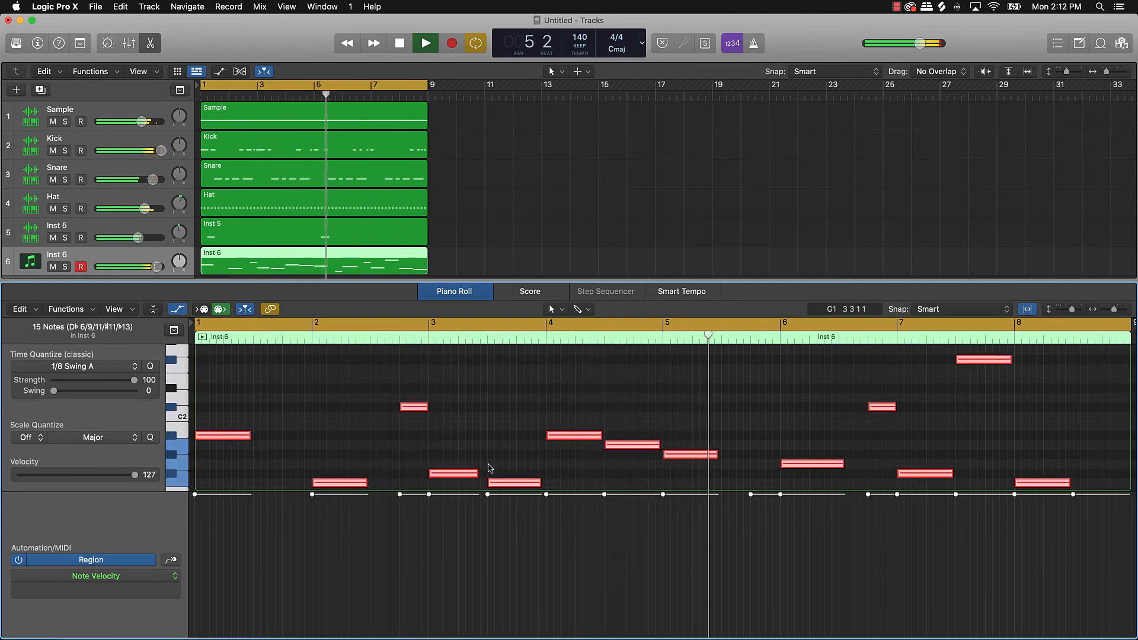
pyautogui.scroll(-4, 651, 444)
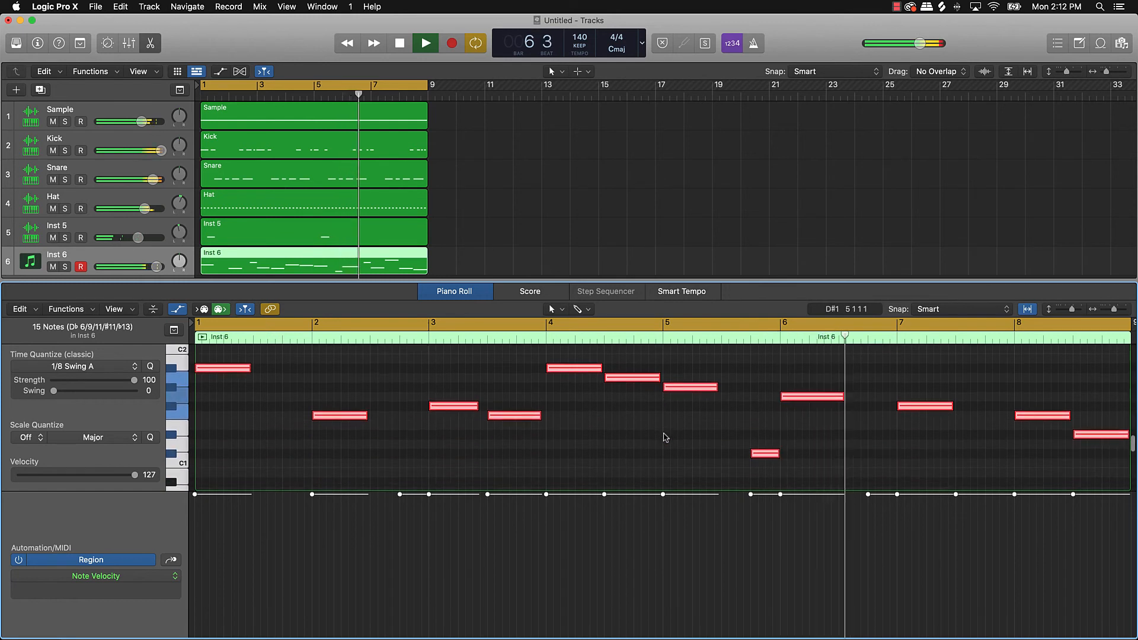
pyautogui.scroll(3, 665, 437)
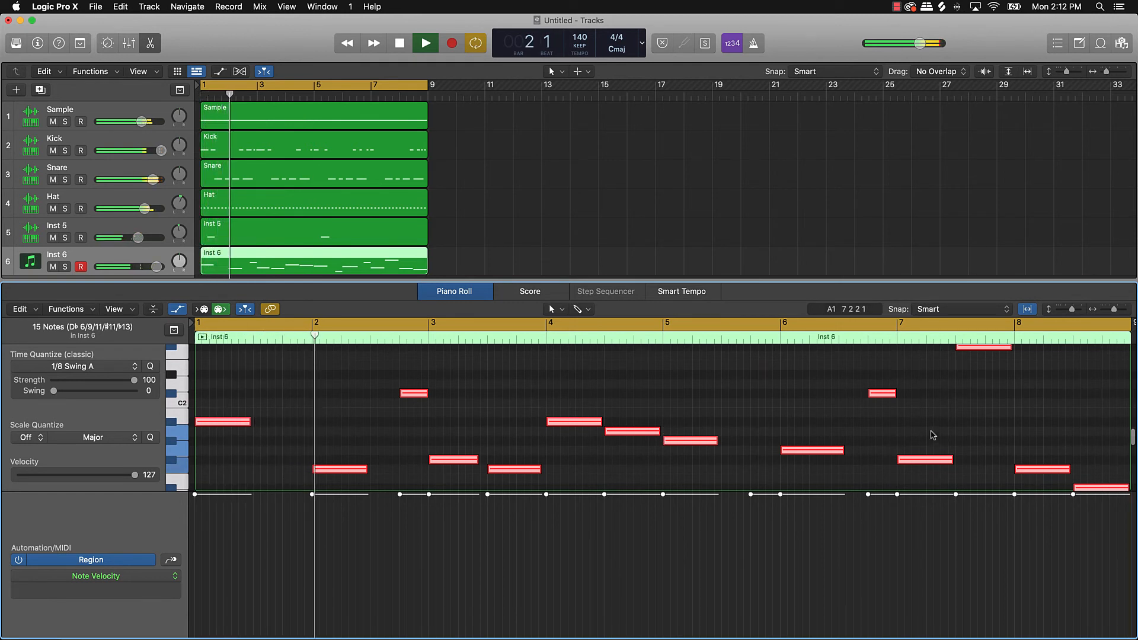
pyautogui.click(933, 436)
pyautogui.scroll(2, 933, 436)
pyautogui.press('space')
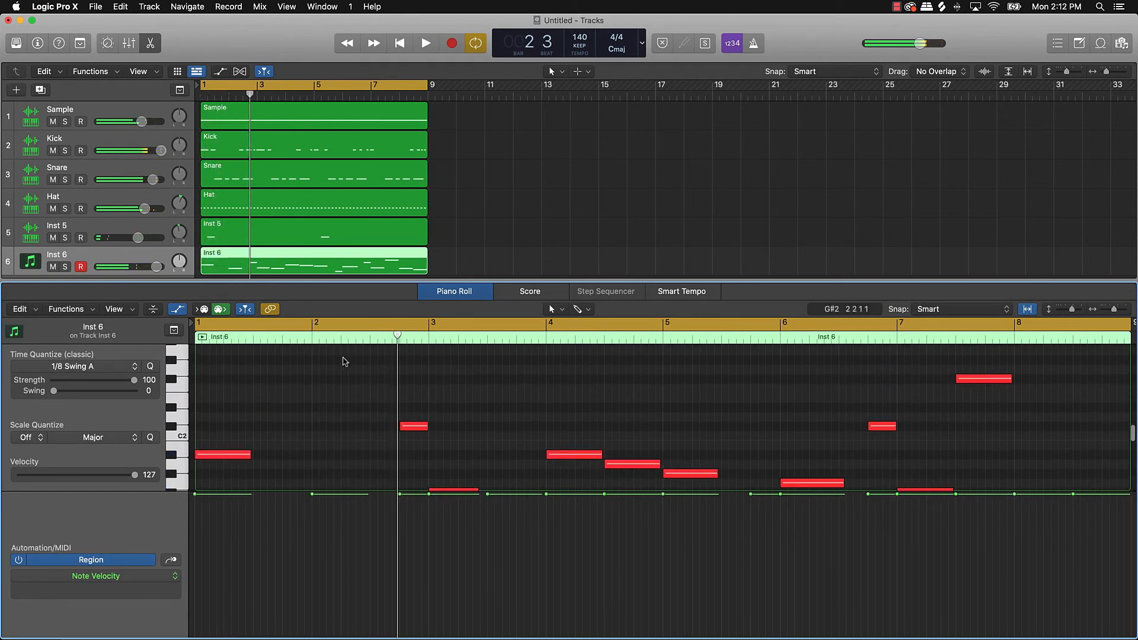
# - Extend all Inst 6 bass notes with Trim Note End to Following Notes (Force Legato)
pyautogui.press('super+a')
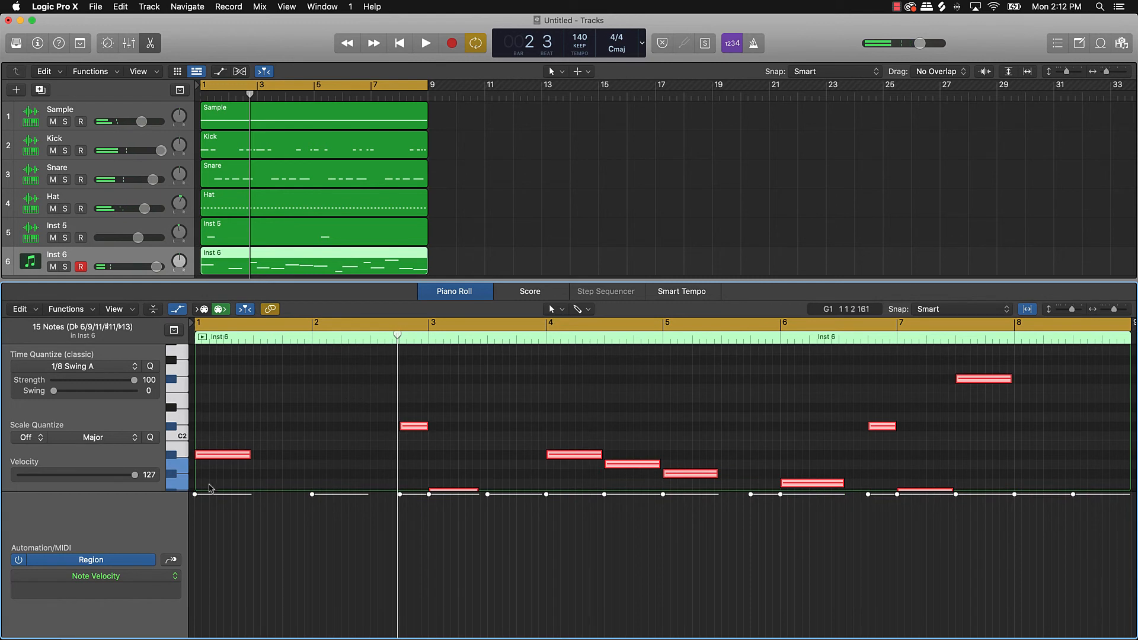
pyautogui.moveTo(233, 458)
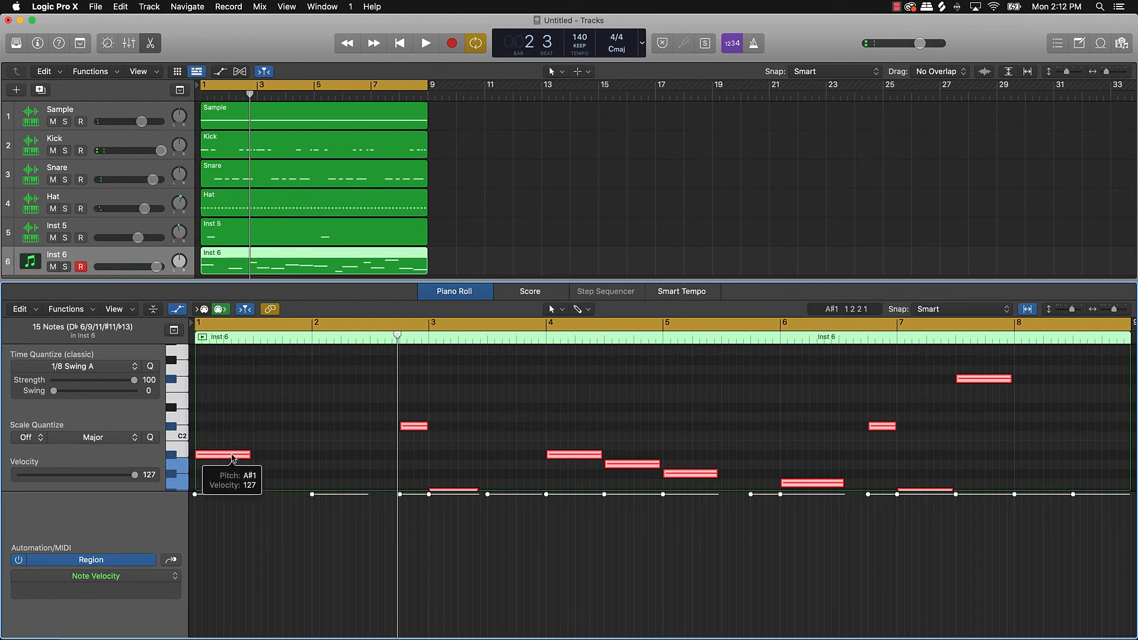
pyautogui.rightClick(232, 458)
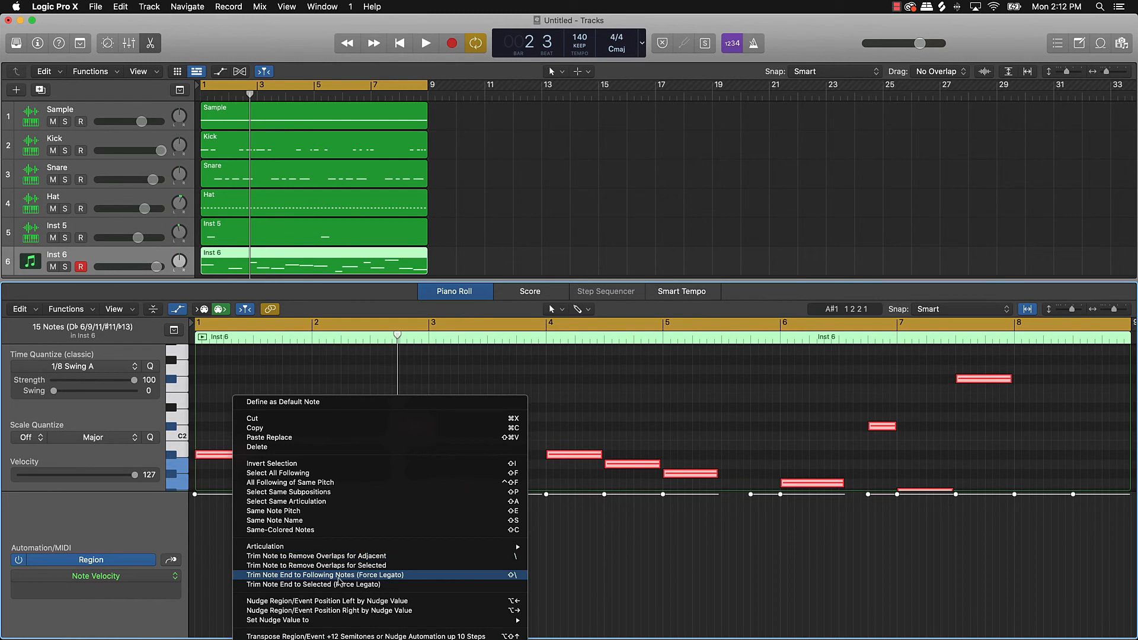
pyautogui.click(394, 576)
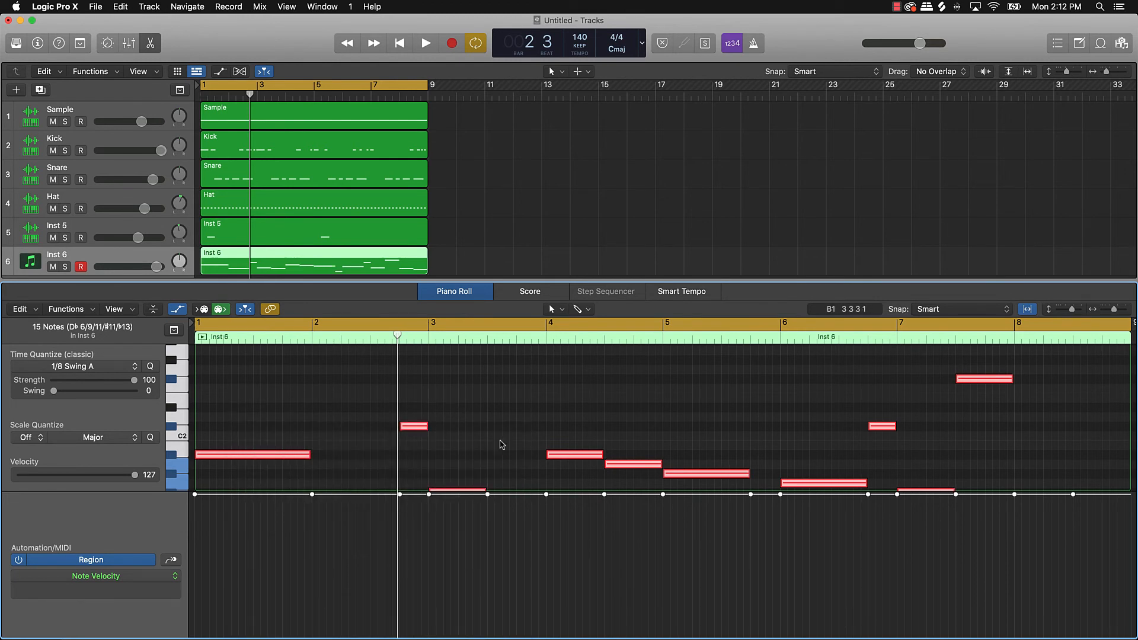
# - Hide the note velocity automation lane below the Inst 6 bass notes and play the loop
pyautogui.scroll(-3, 498, 448)
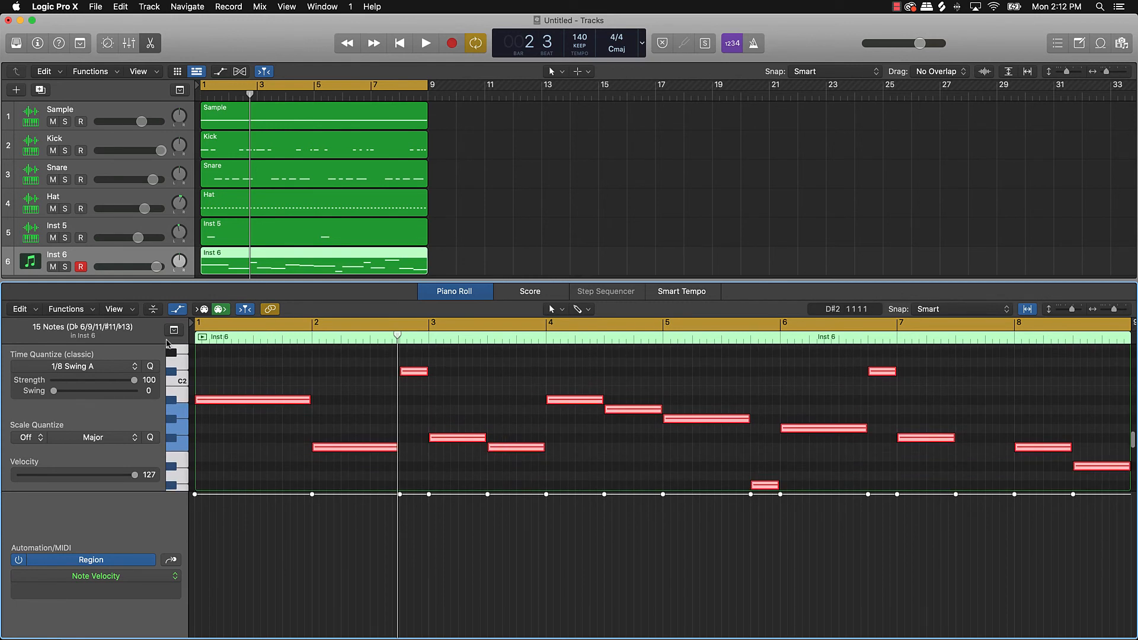
pyautogui.click(178, 309)
pyautogui.press('space')
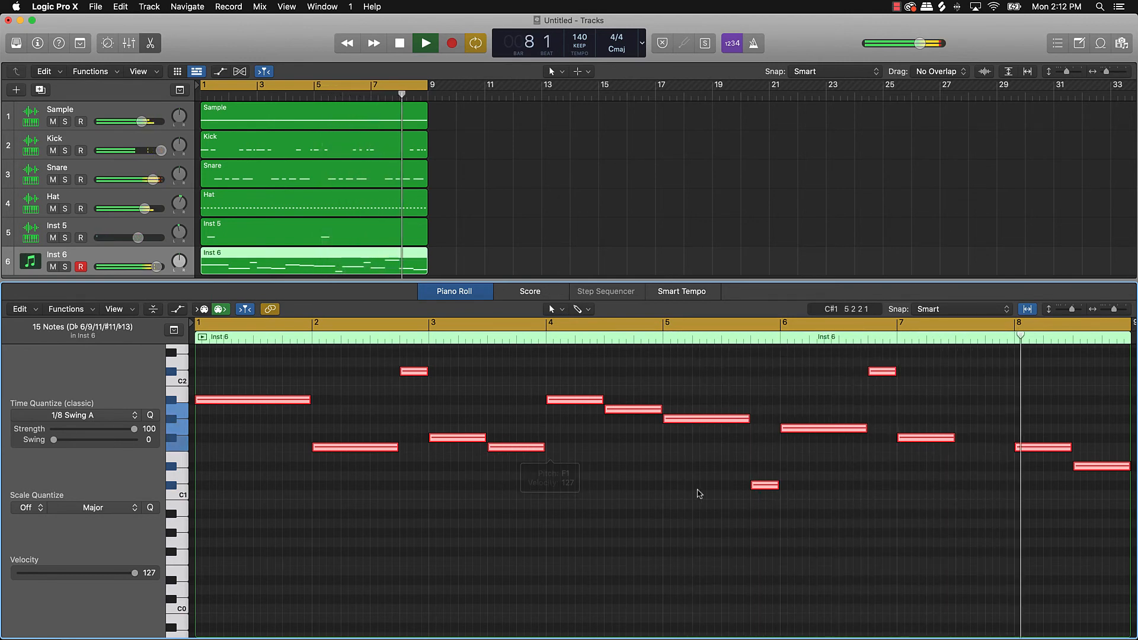
# - Lower the high F#2 bass note on beat 3 of bar 7 to F#1 and replay the loop
pyautogui.scroll(1, 768, 521)
pyautogui.scroll(5, 768, 521)
pyautogui.scroll(-1, 767, 520)
pyautogui.hscroll(10, 762, 502)
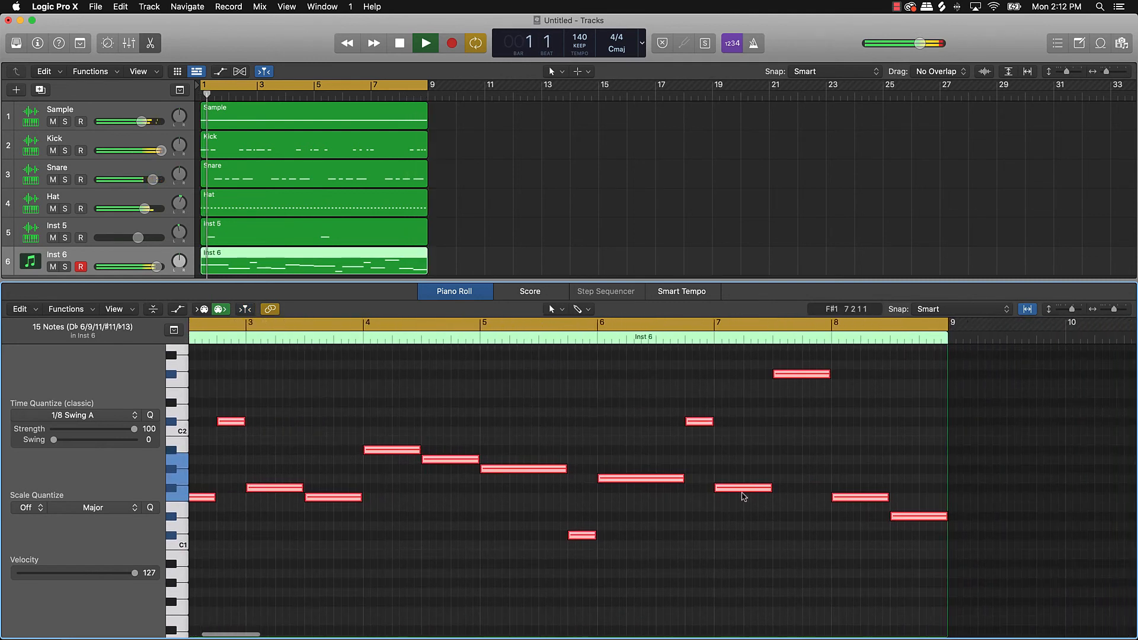
pyautogui.press('space')
pyautogui.moveTo(778, 374); pyautogui.dragTo(778, 489)
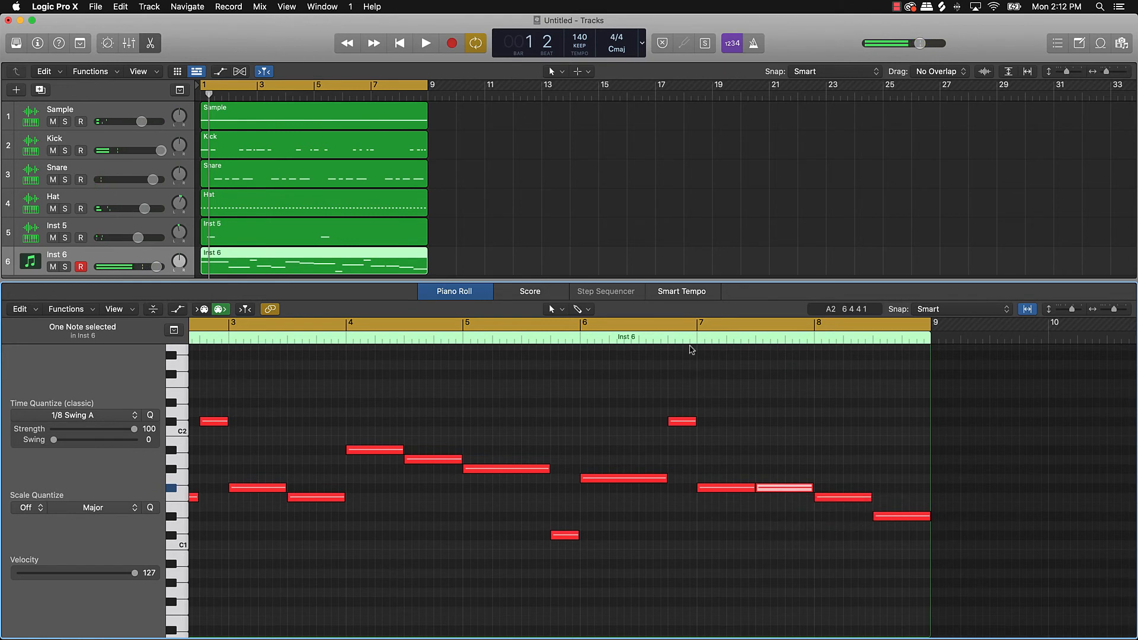
pyautogui.press('space')
pyautogui.click(734, 394)
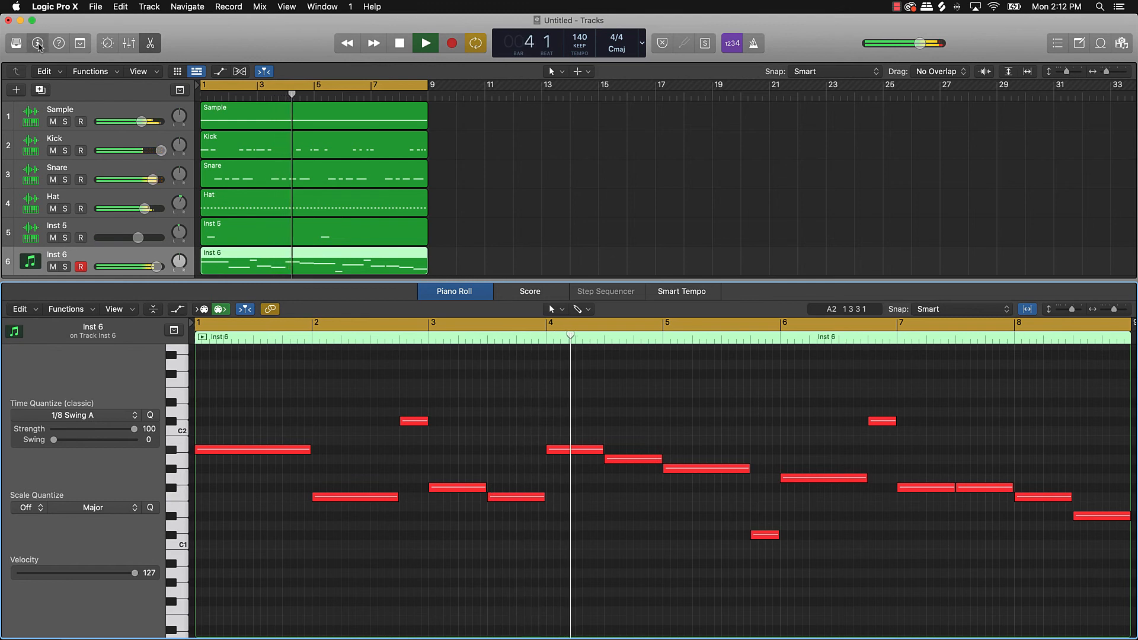
# - Lower the Octave Deluxe low-pass cutoff on Inst 6 to a bit below its midpoint during playback, and close the plug-in
pyautogui.press('i')
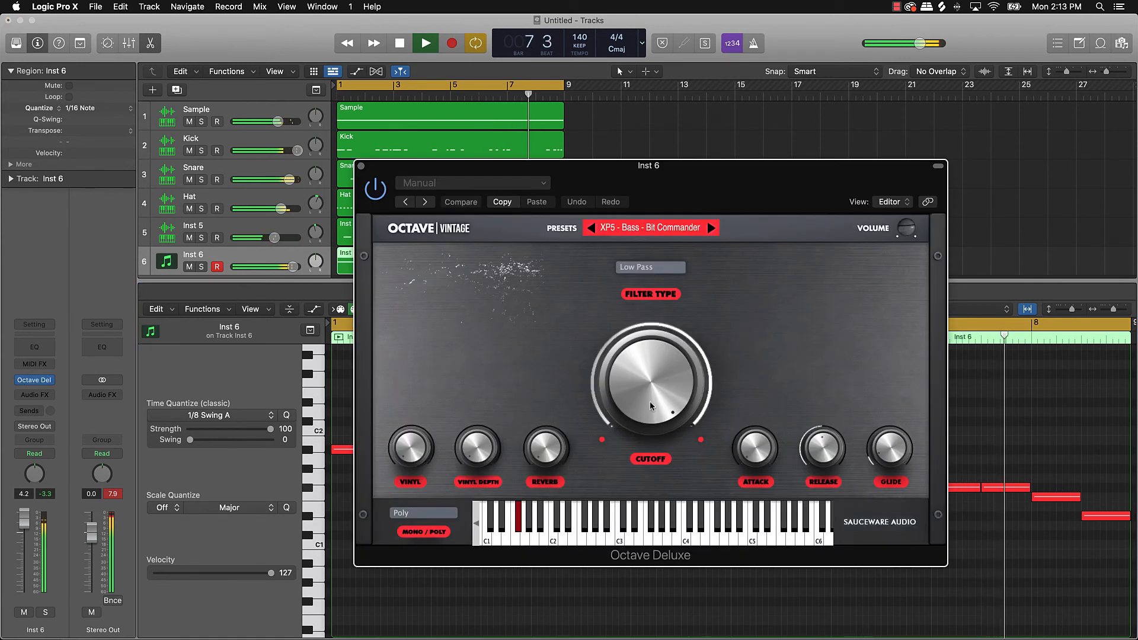
pyautogui.moveTo(651, 387); pyautogui.dragTo(630, 469)
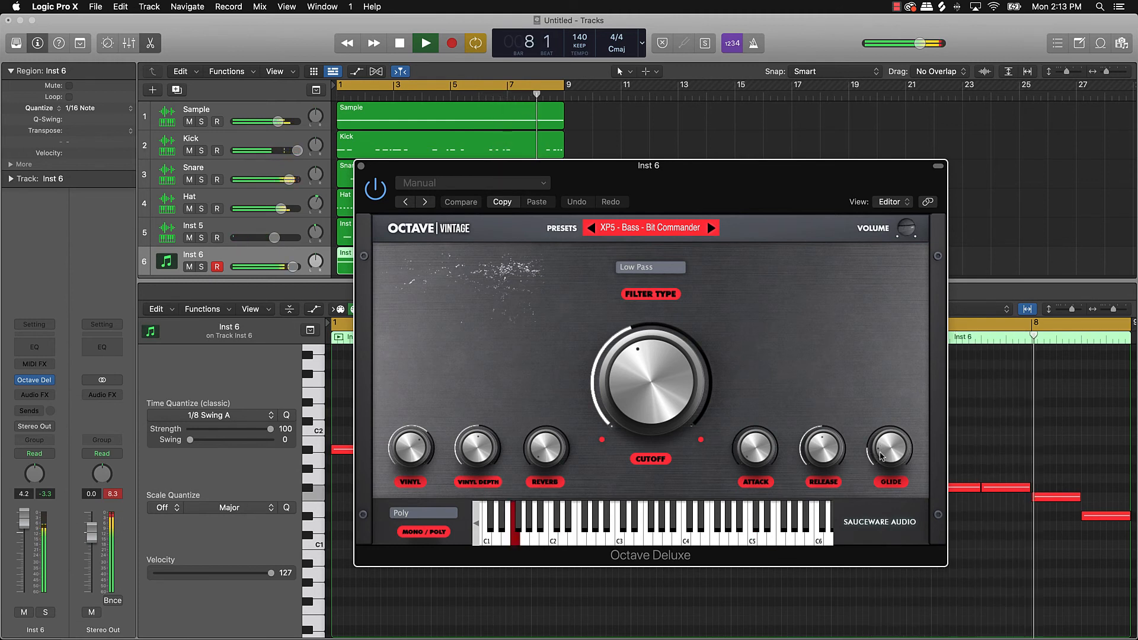
pyautogui.moveTo(629, 379)
pyautogui.mouseDown()
pyautogui.moveTo(623, 358)
pyautogui.moveTo(612, 388)
pyautogui.mouseUp()
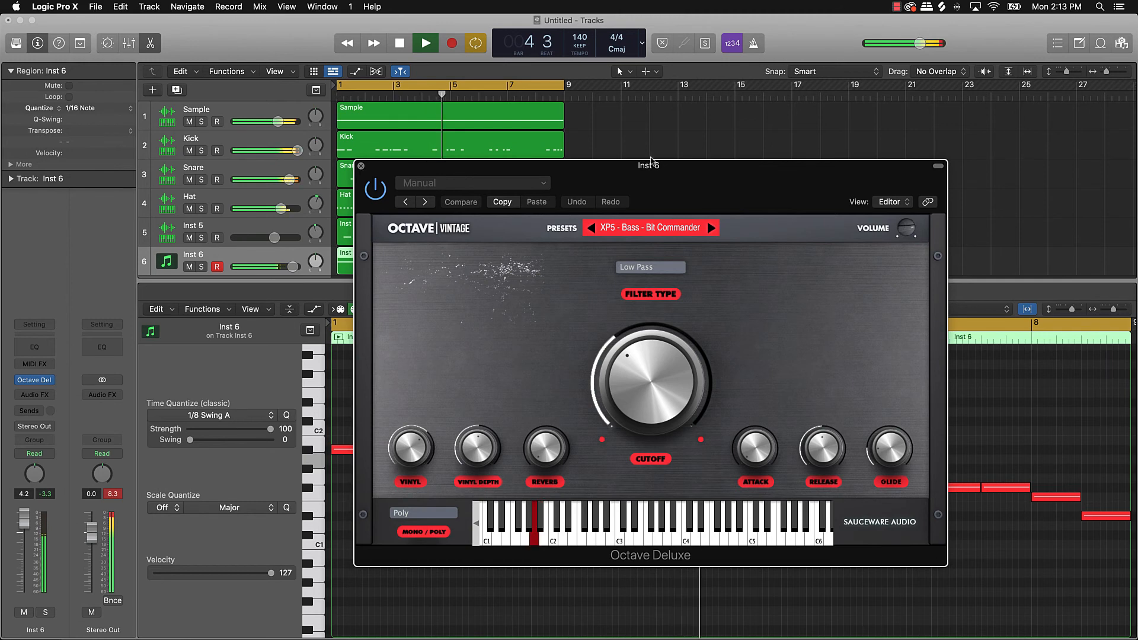
pyautogui.click(361, 166)
pyautogui.click(658, 158)
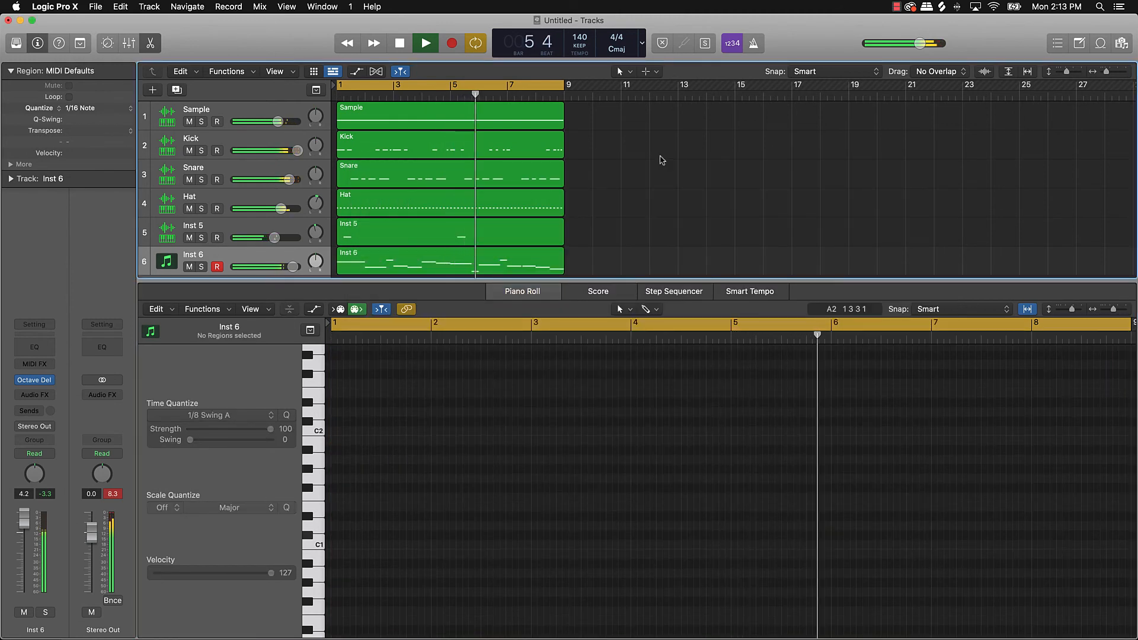
pyautogui.press('space')
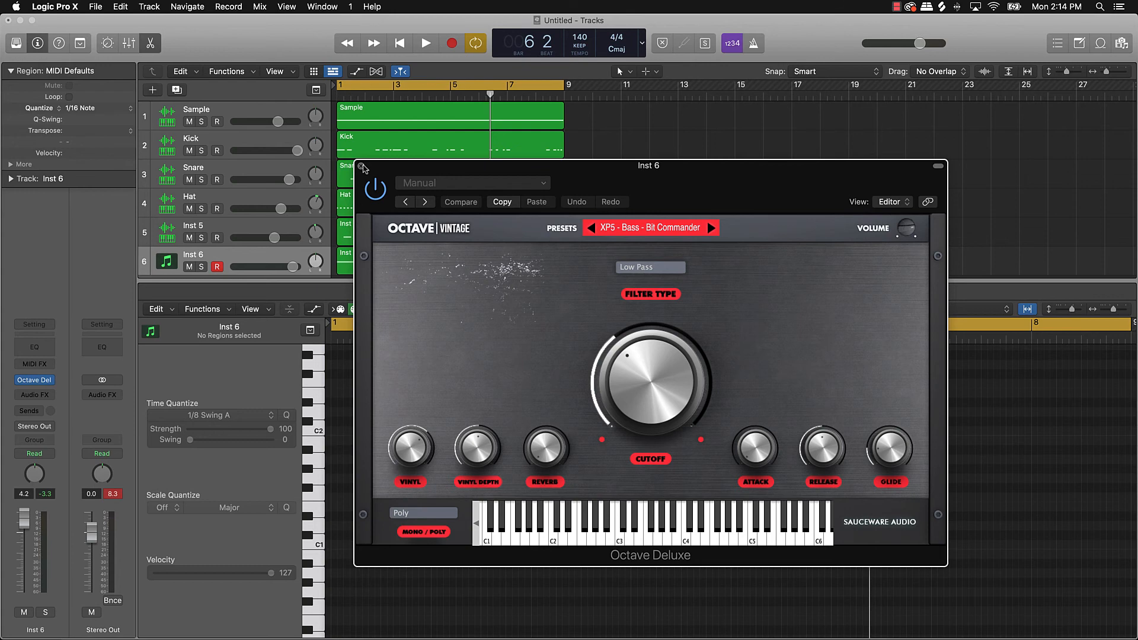
pyautogui.click(361, 166)
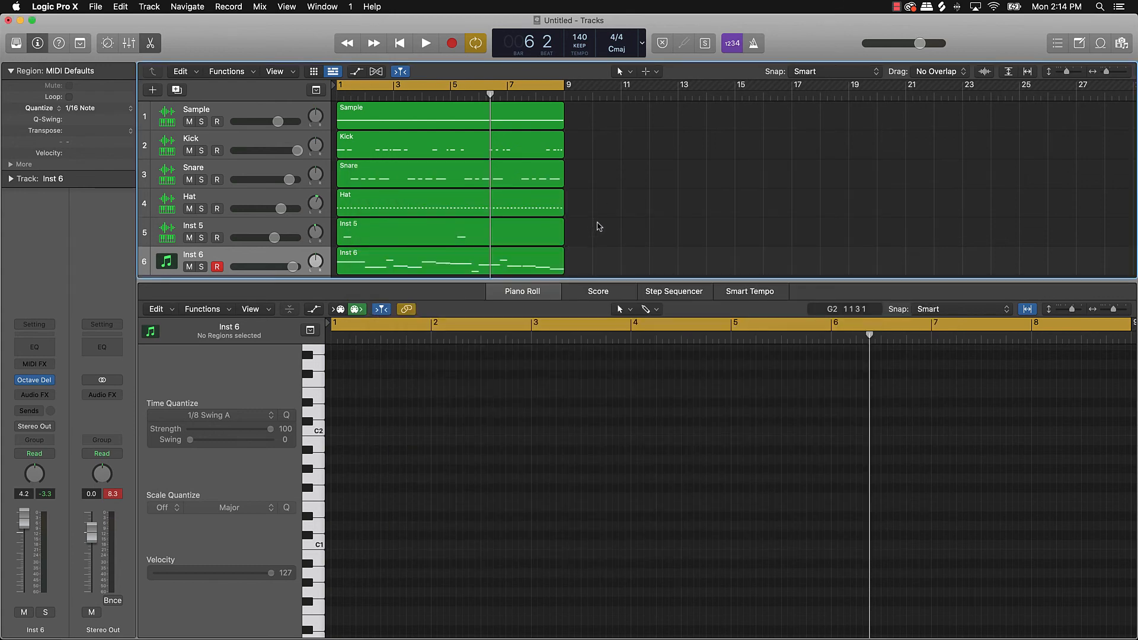
# - Rename the Inst 6 track Bass and the Inst 5 track Open, and name all regions after their tracks
pyautogui.doubleClick(204, 259)
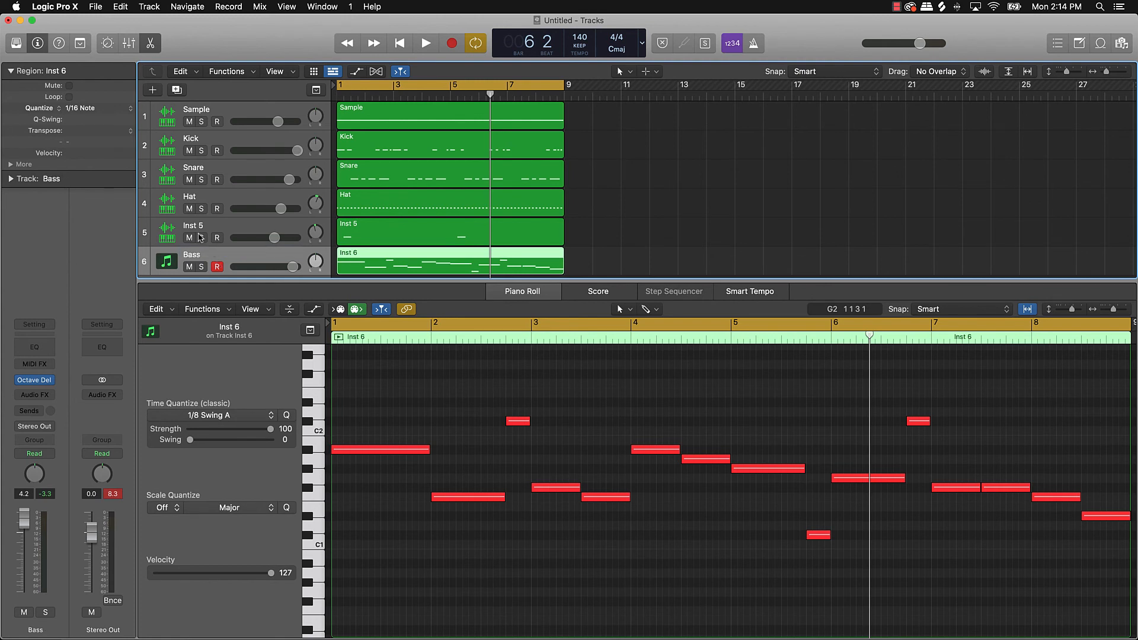
pyautogui.doubleClick(189, 222)
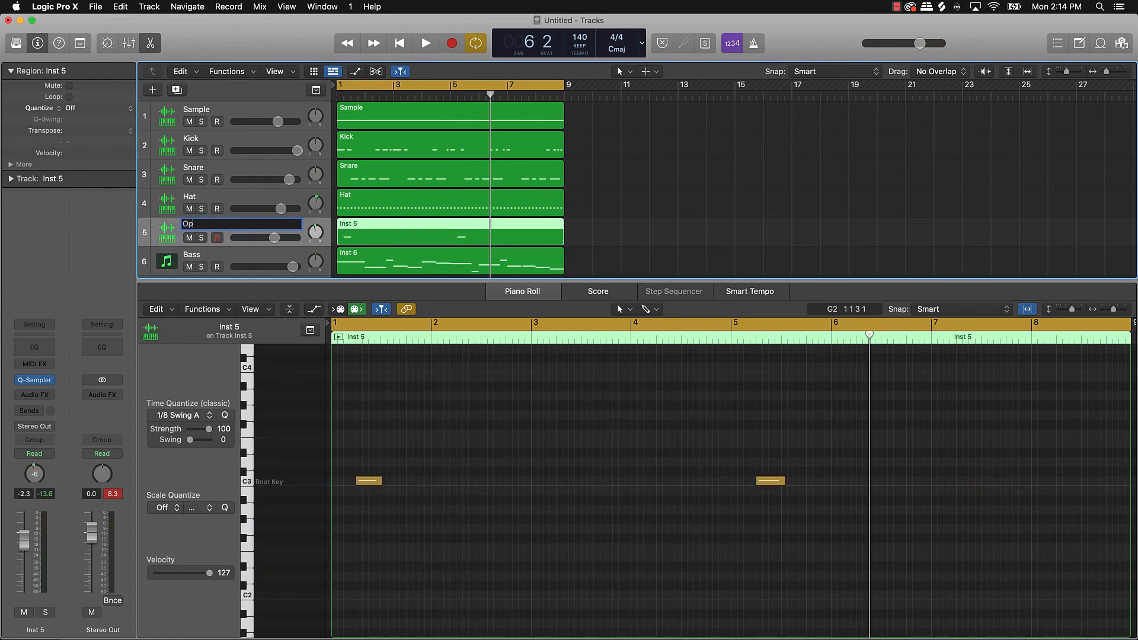
pyautogui.press('super+a')
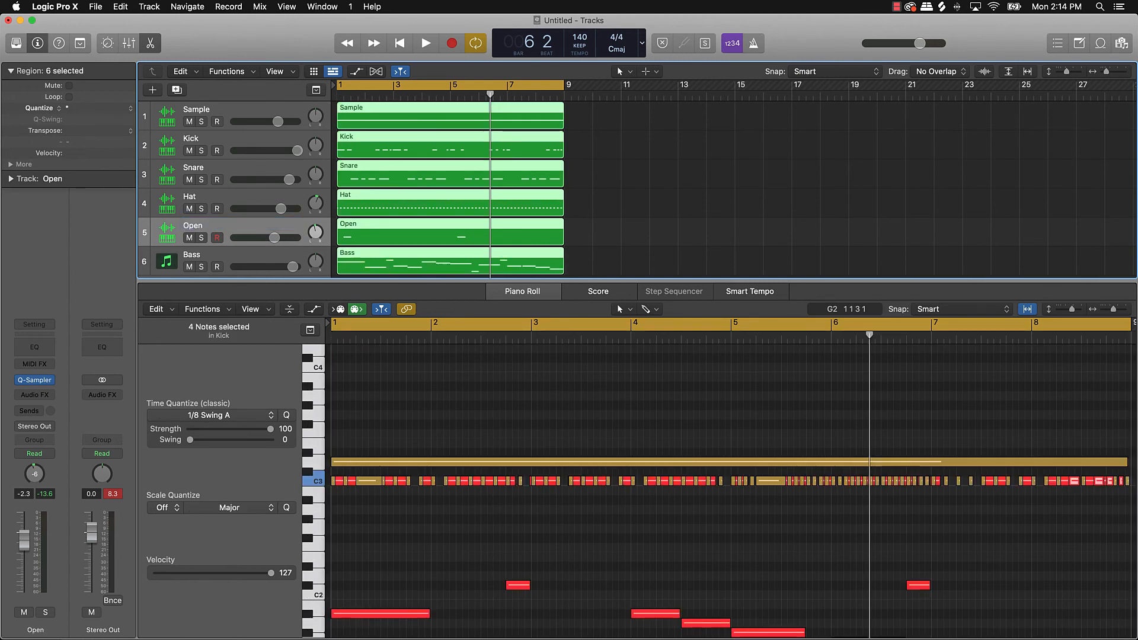
pyautogui.click(583, 181)
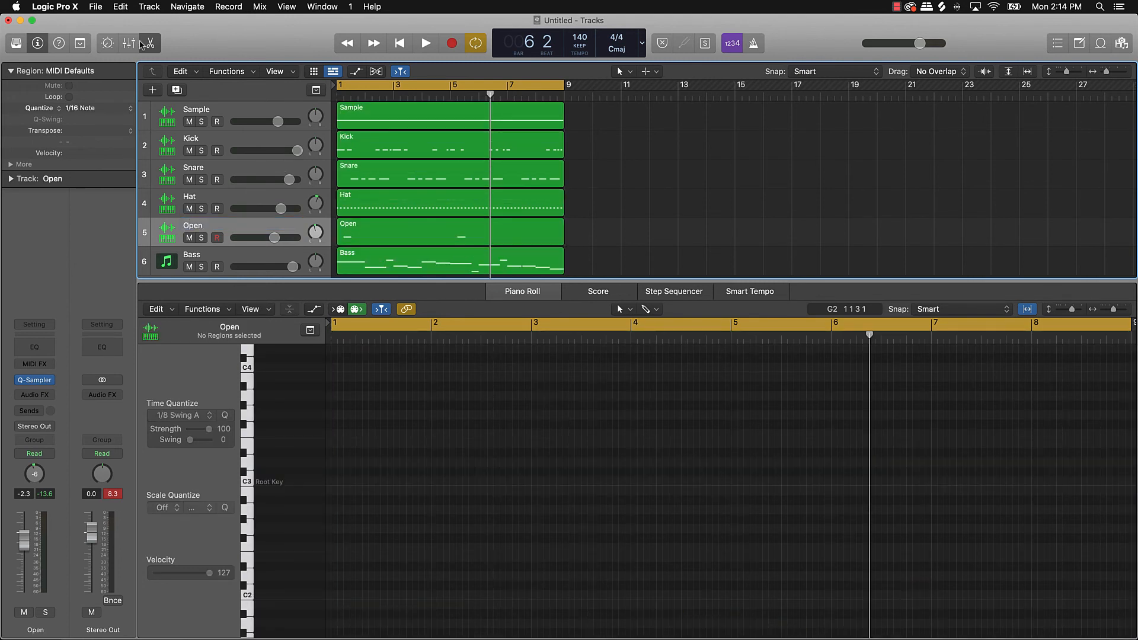
# - Close the editor and, during playback, set the Snare volume to +4.6 dB and the Sample volume to -0.3 dB
pyautogui.click(142, 44)
pyautogui.press('space')
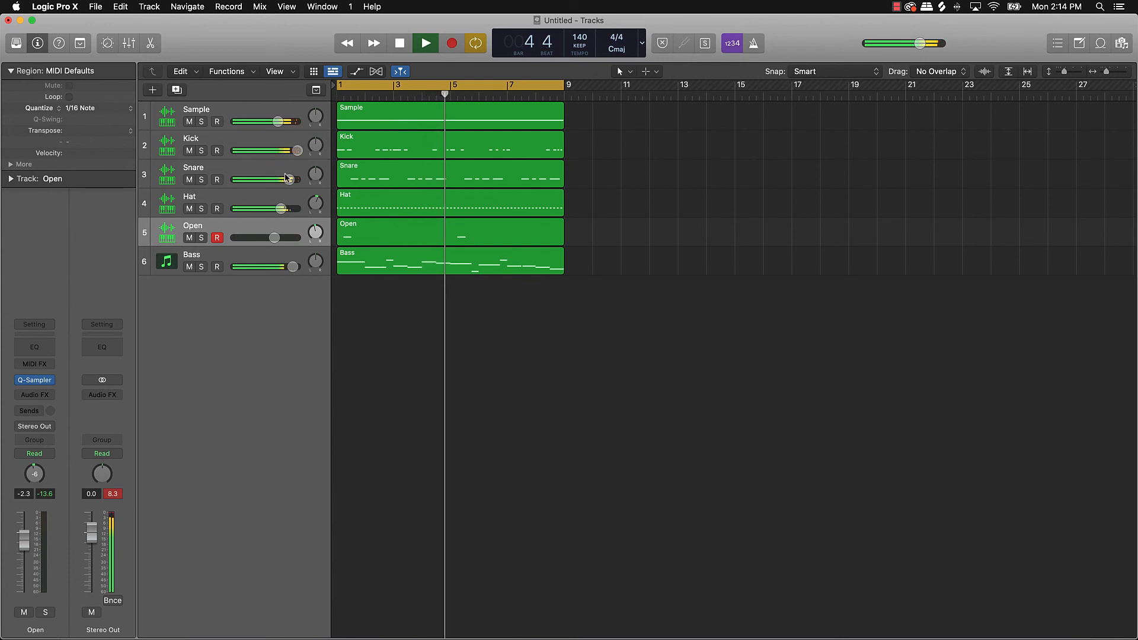
pyautogui.moveTo(289, 179)
pyautogui.mouseDown()
pyautogui.moveTo(298, 150)
pyautogui.moveTo(294, 180)
pyautogui.mouseUp()
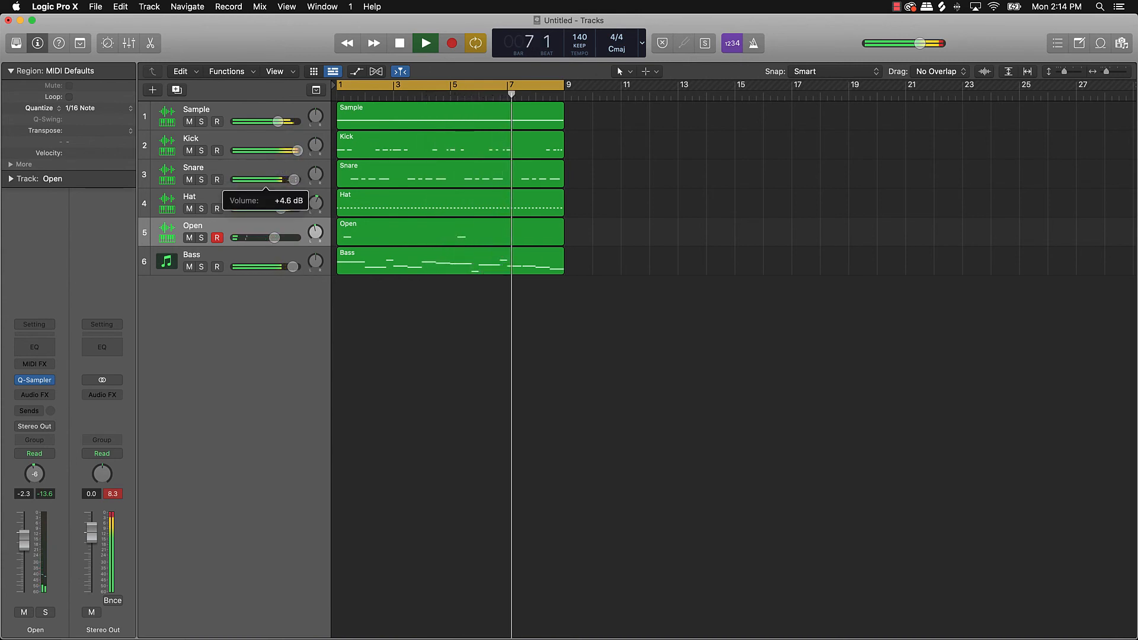
pyautogui.moveTo(277, 121); pyautogui.dragTo(279, 121)
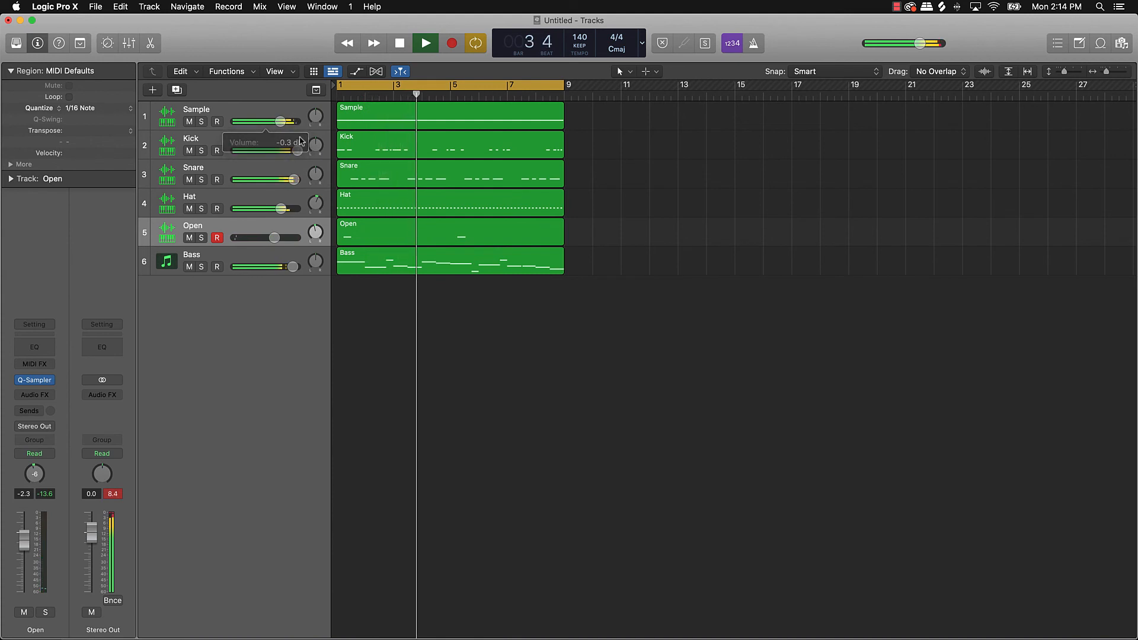
# - Insert the Cableguys HalfTime plug-in after Vinyl on the Sample track and play the loop
pyautogui.click(225, 114)
pyautogui.press('space')
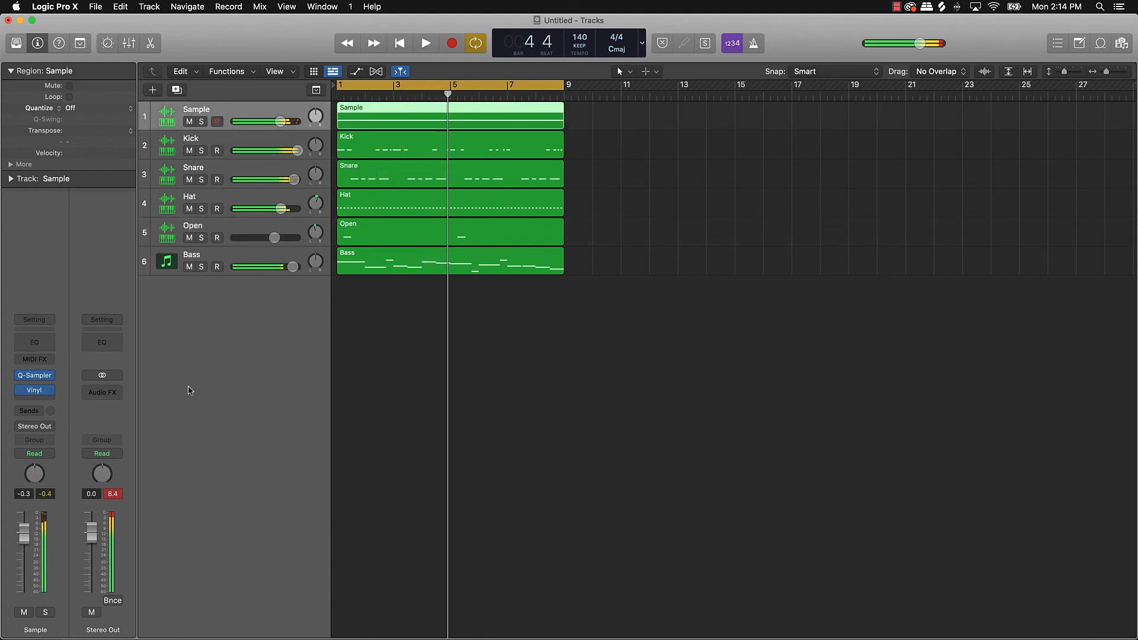
pyautogui.click(557, 342)
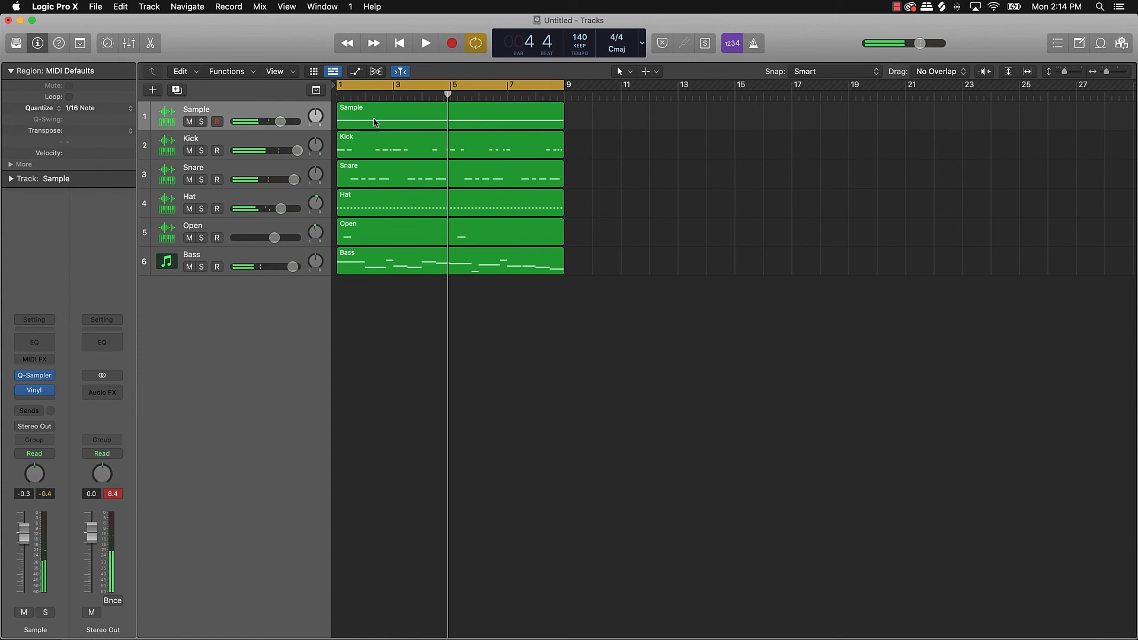
pyautogui.click(375, 120)
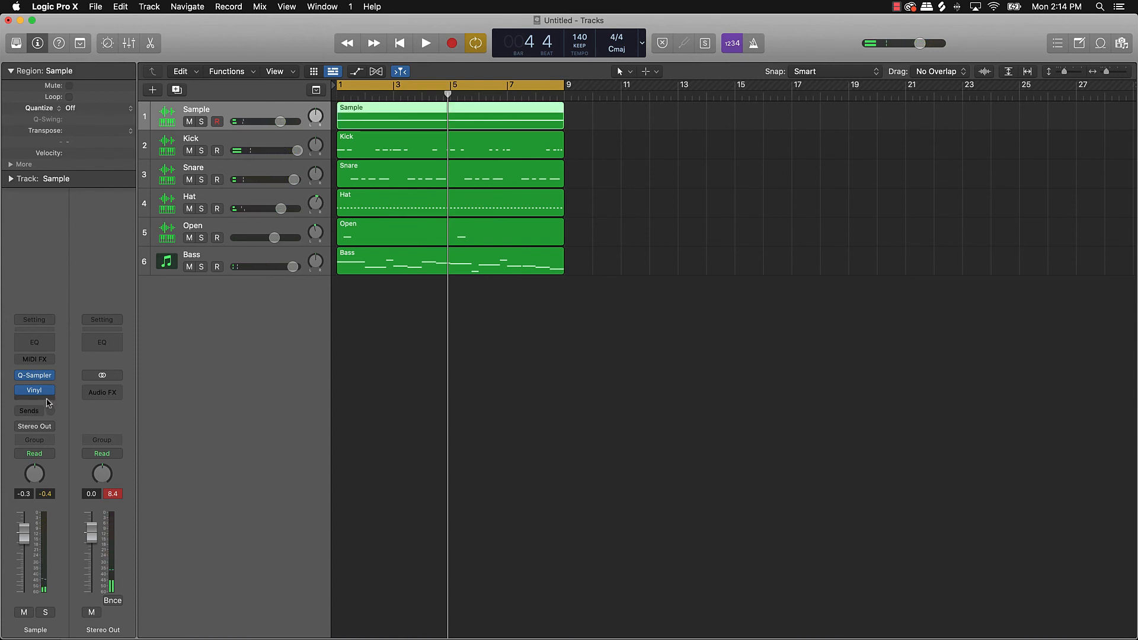
pyautogui.click(48, 400)
pyautogui.moveTo(74, 619)
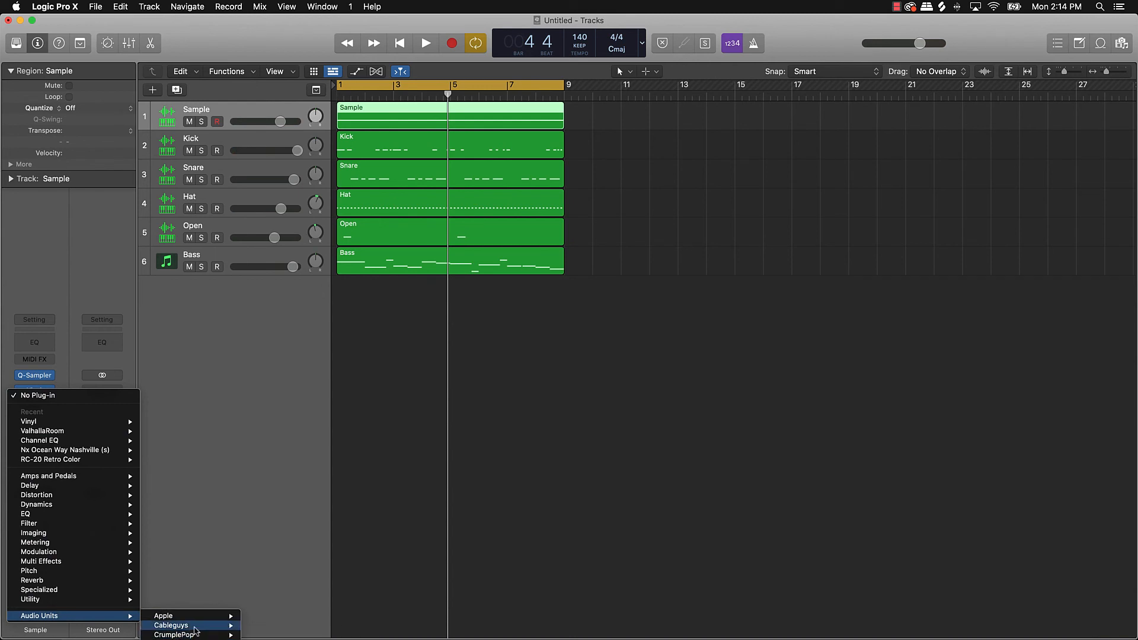
pyautogui.moveTo(190, 626)
pyautogui.click(336, 630)
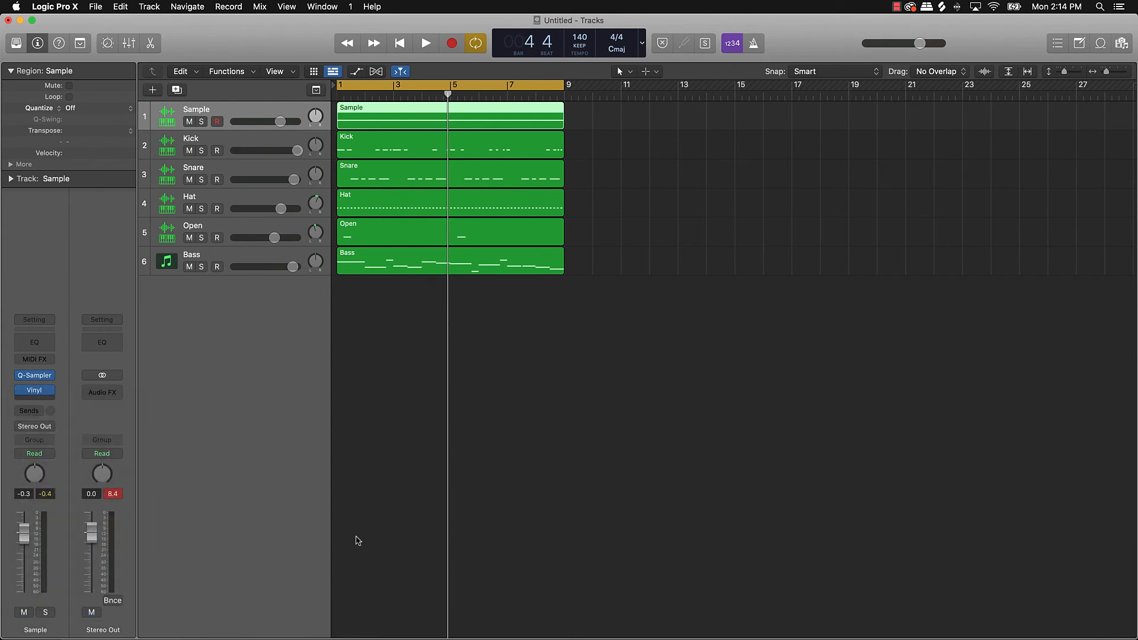
pyautogui.press('space')
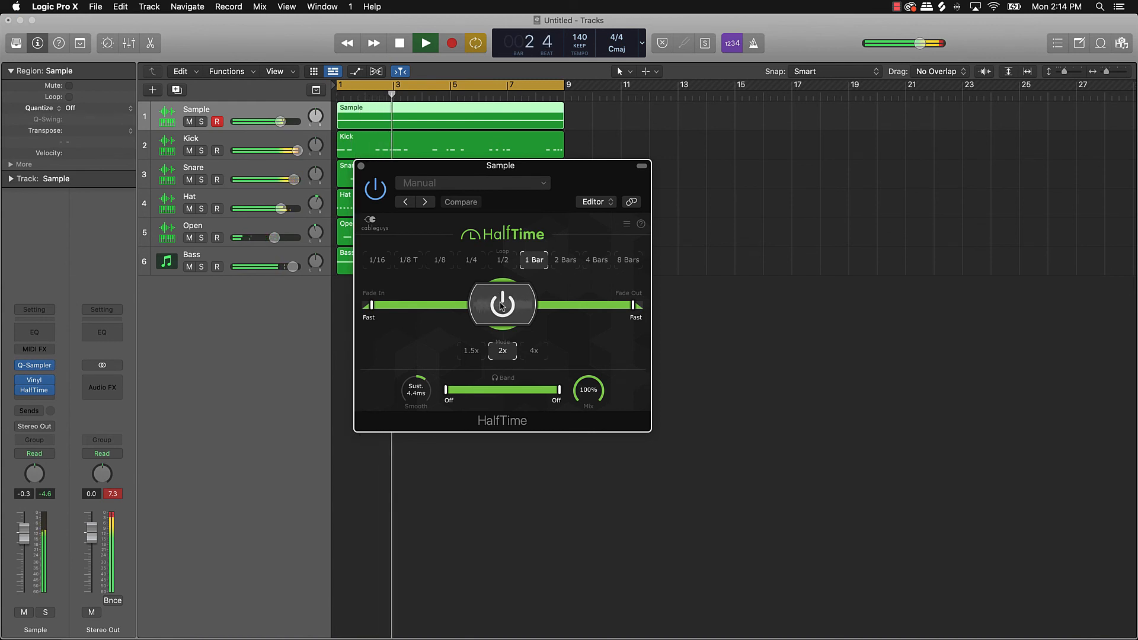
# - Mute the Bass track and try a 2 Bars loop length in HalfTime on the Sample track
pyautogui.click(187, 266)
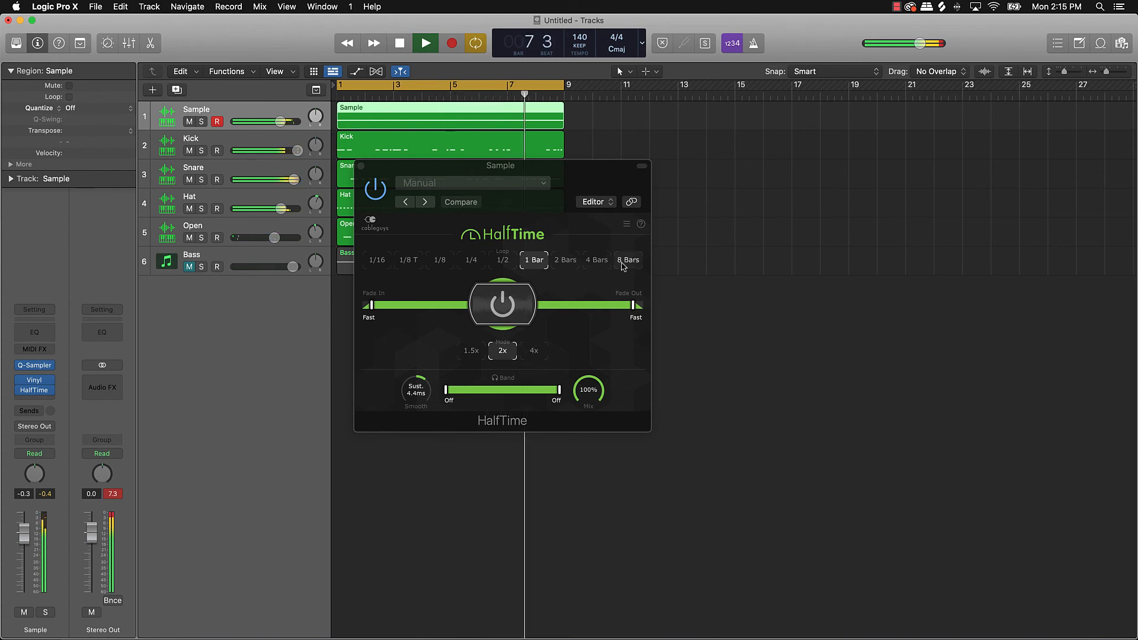
pyautogui.click(567, 264)
pyautogui.click(567, 264)
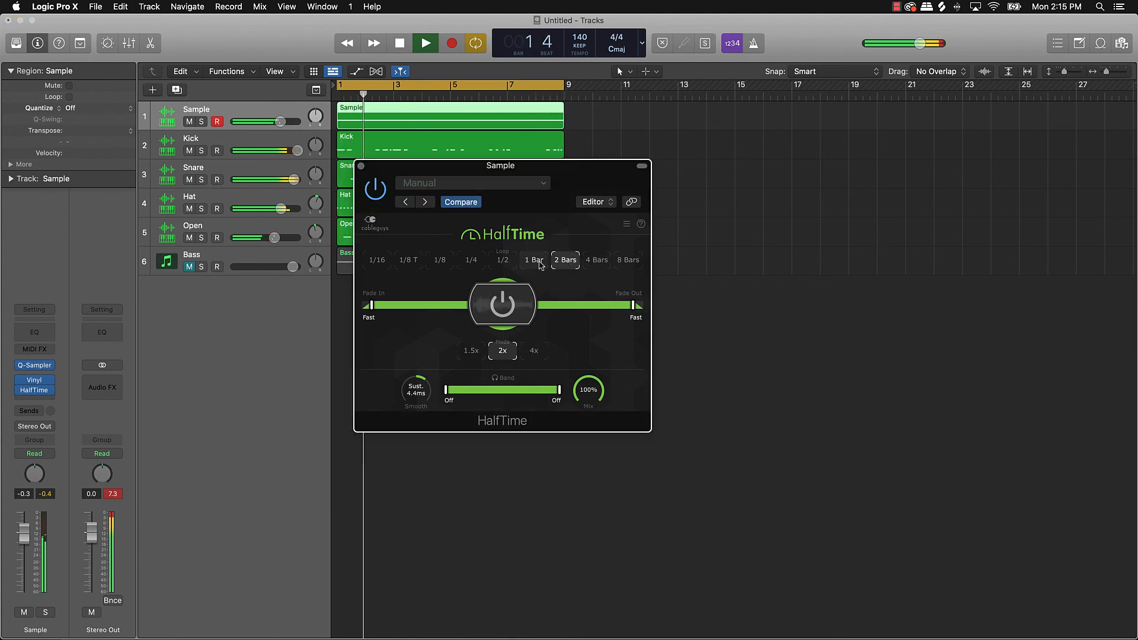
pyautogui.press('space')
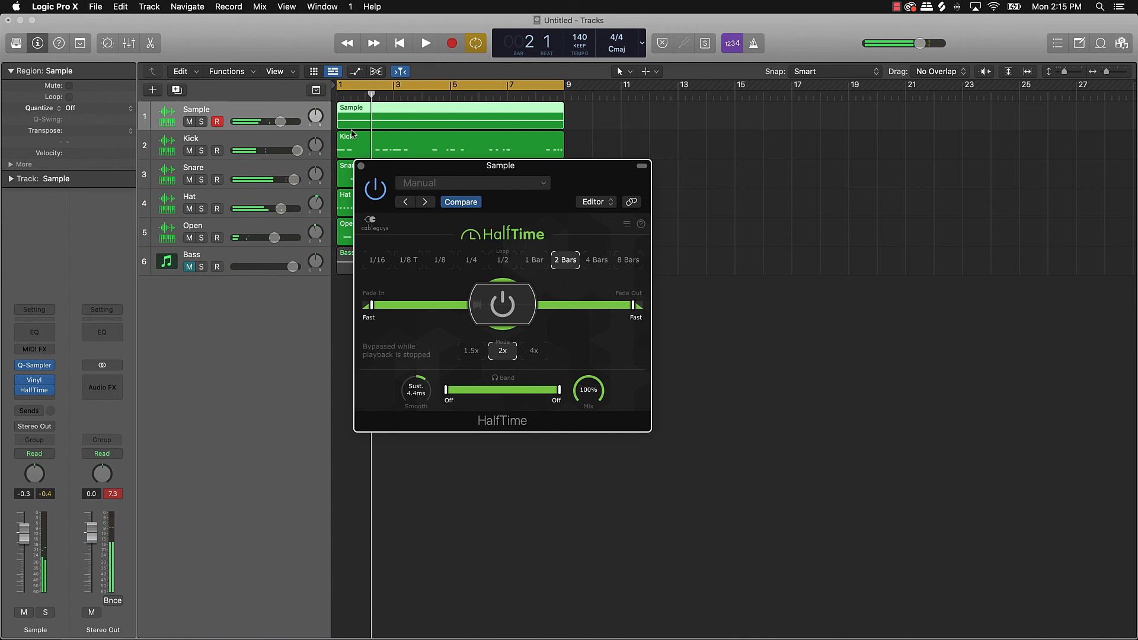
# - Close HalfTime and remove it from the Sample track
pyautogui.click(361, 166)
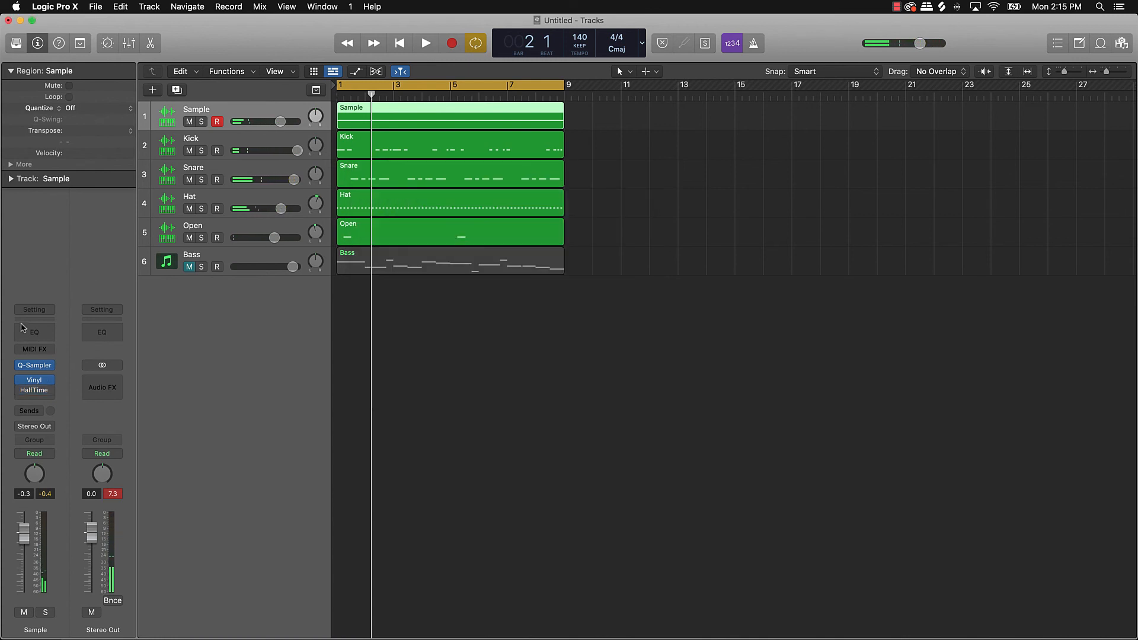
pyautogui.click(50, 393)
pyautogui.click(33, 320)
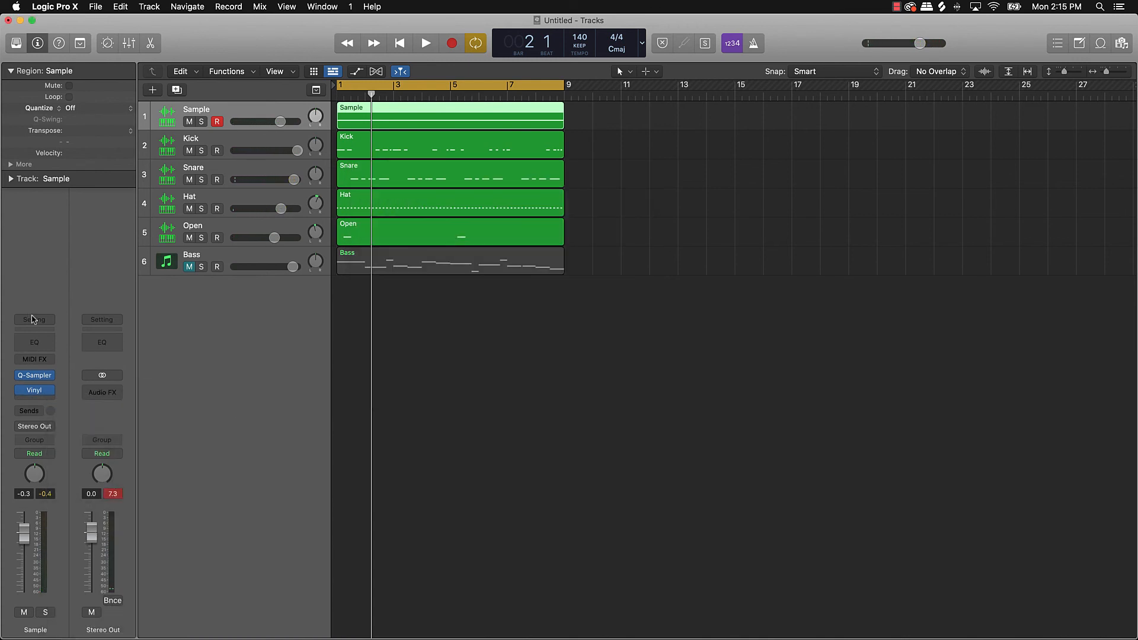
# - Add a Channel EQ to the Sample track, enable its high-cut filter at 665 Hz, and play the loop
pyautogui.click(34, 341)
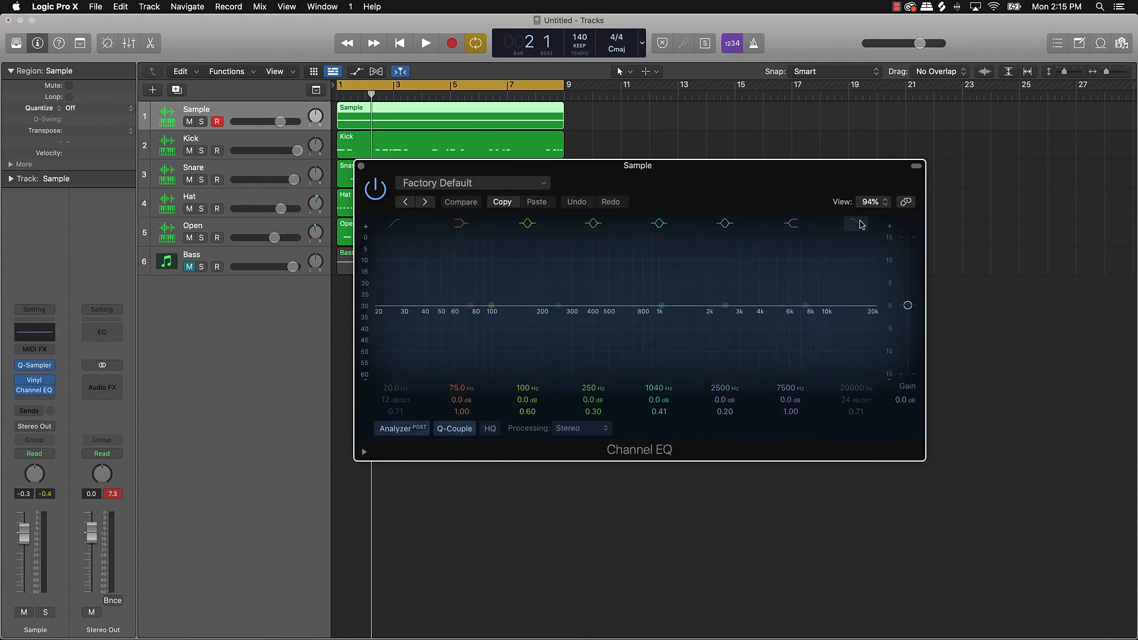
pyautogui.moveTo(844, 397); pyautogui.dragTo(844, 468)
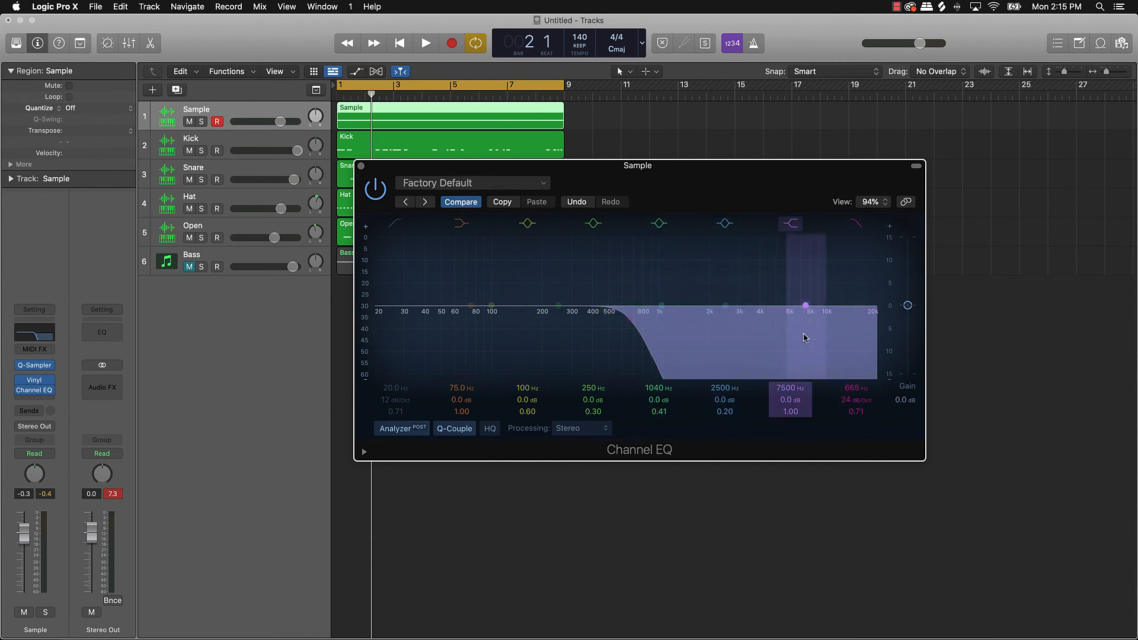
pyautogui.press('space')
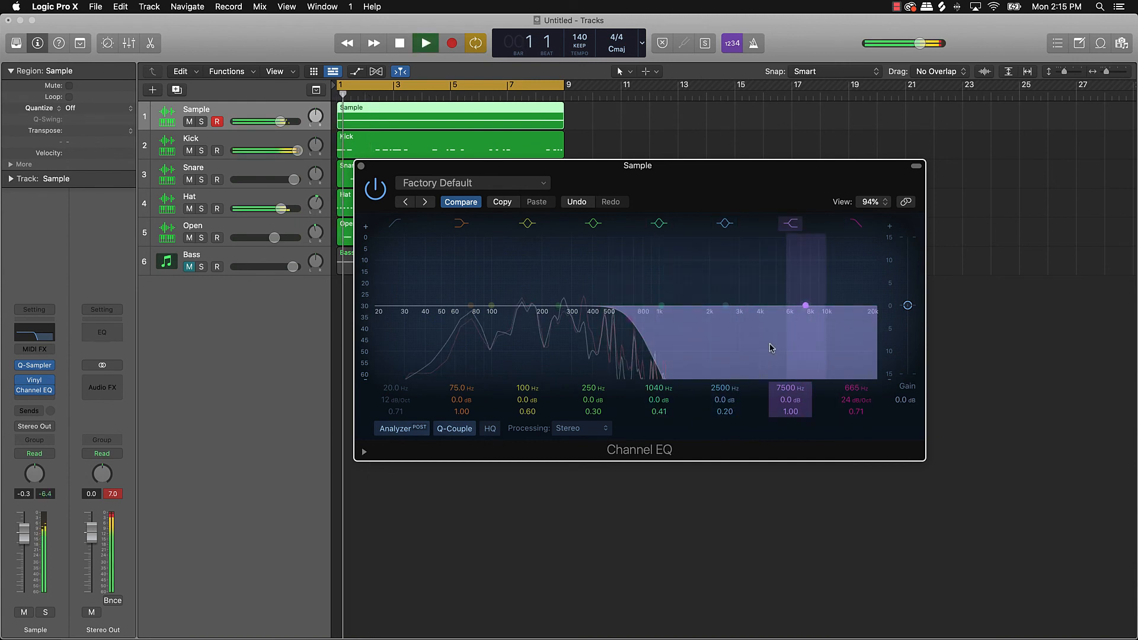
# - Lower the Sample track's high-cut frequency to 314 Hz, unmute the Bass track, and close the EQ
pyautogui.moveTo(855, 388); pyautogui.dragTo(855, 410)
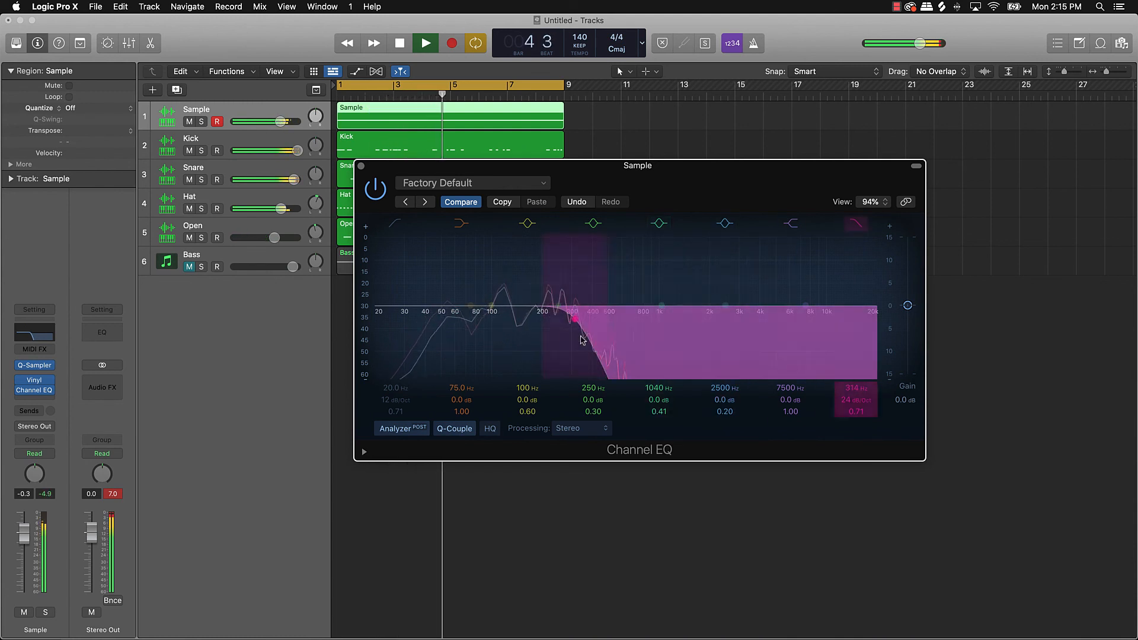
pyautogui.click(189, 266)
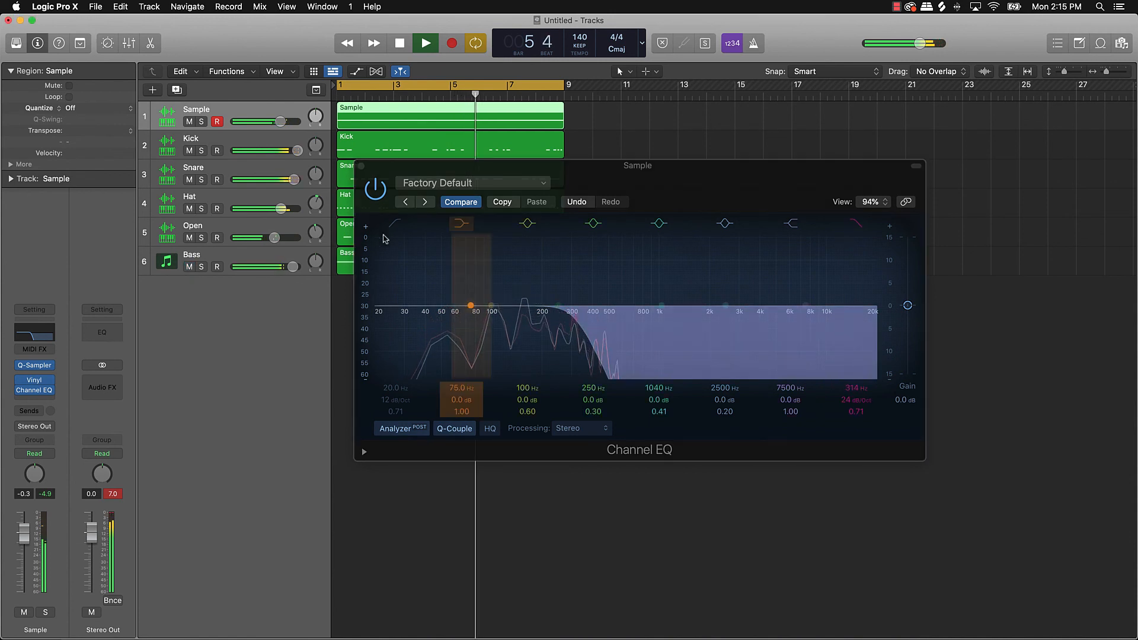
pyautogui.press('super+w')
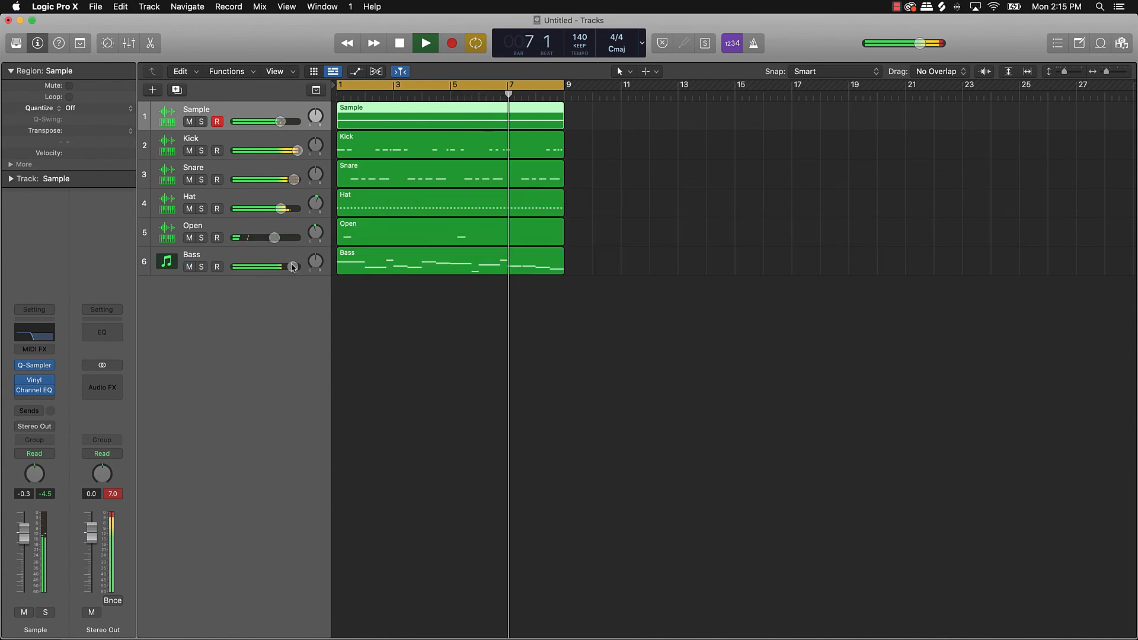
# - Set the Bass track's volume to +4.6 dB and replay the loop with the Sample track's Channel EQ bypassed
pyautogui.moveTo(294, 266); pyautogui.dragTo(294, 266)
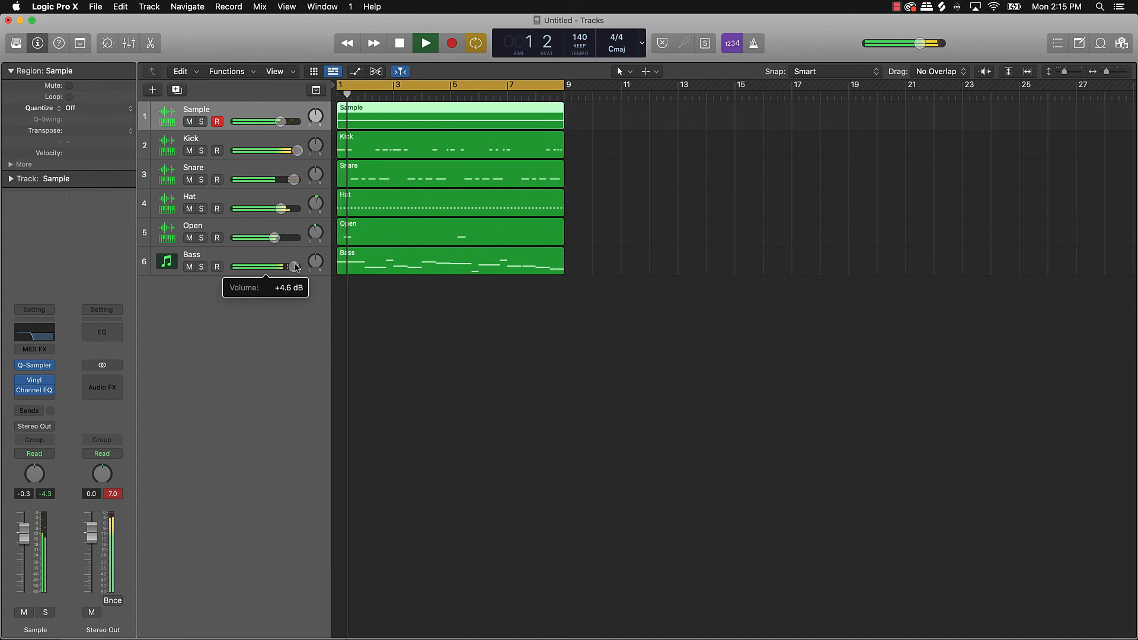
pyautogui.click(461, 310)
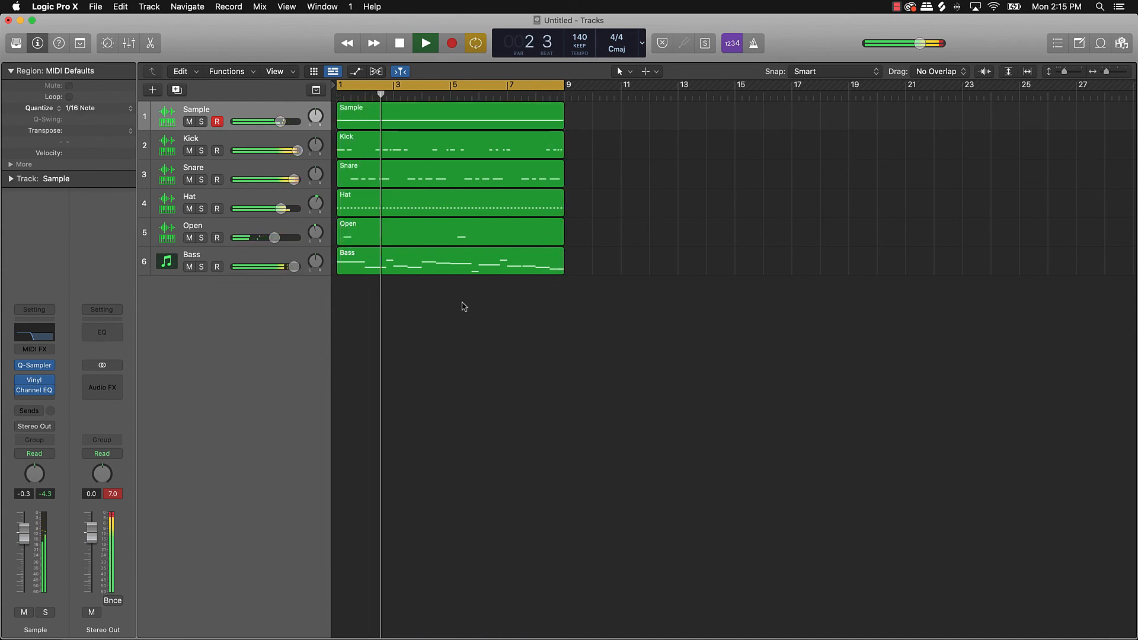
pyautogui.press('space')
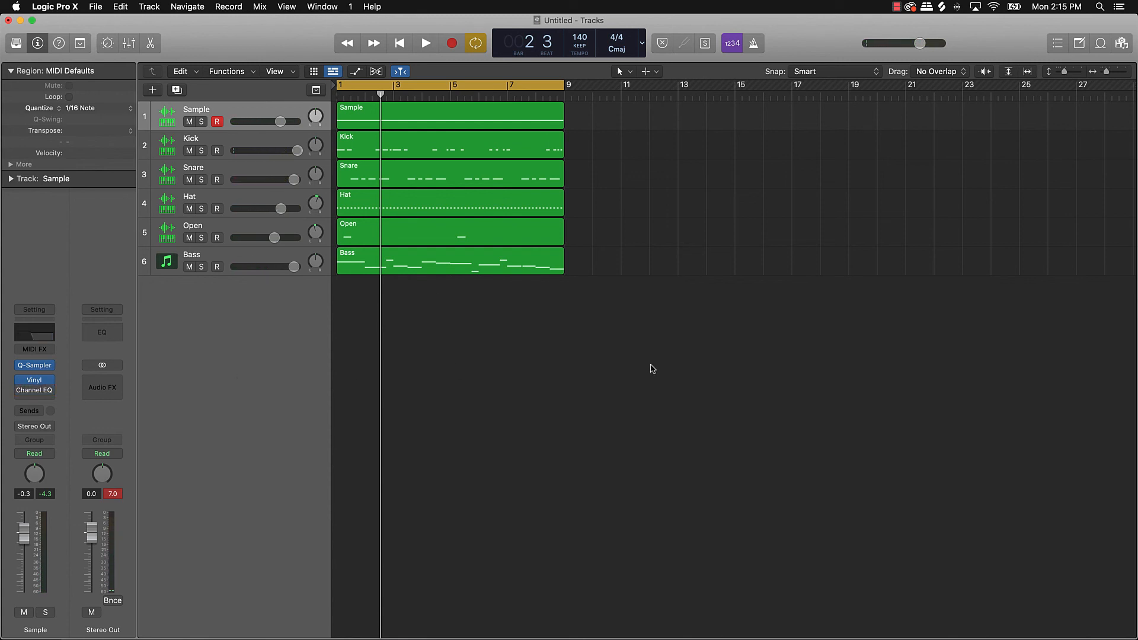
pyautogui.press('space')
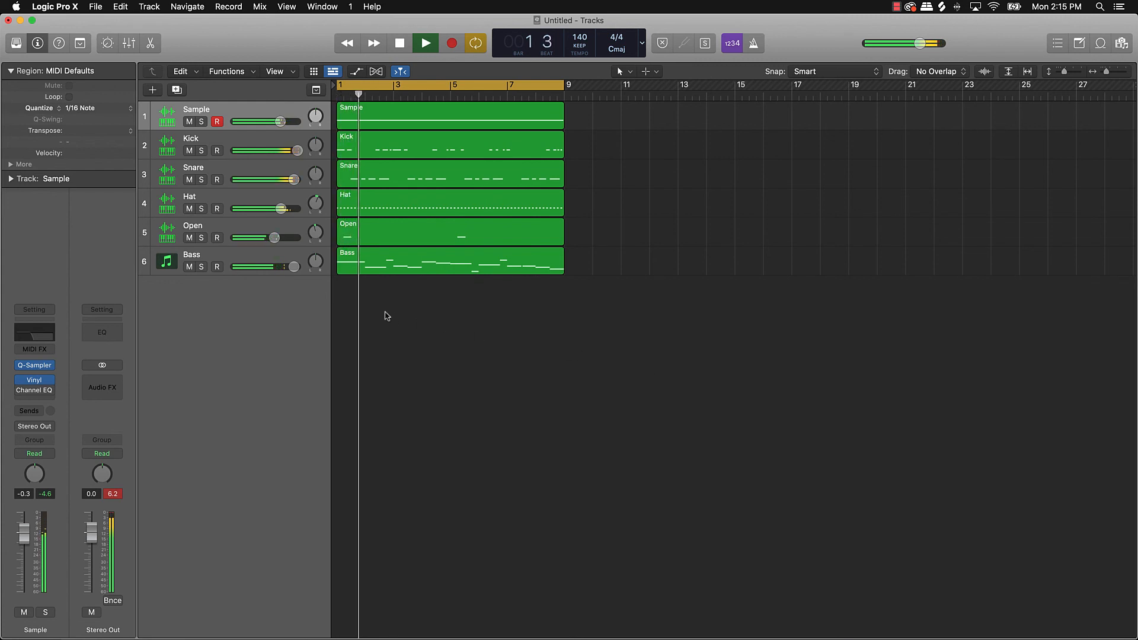
# - View the Sample track's Quick Sampler during playback, close it, and stop the loop
pyautogui.click(253, 111)
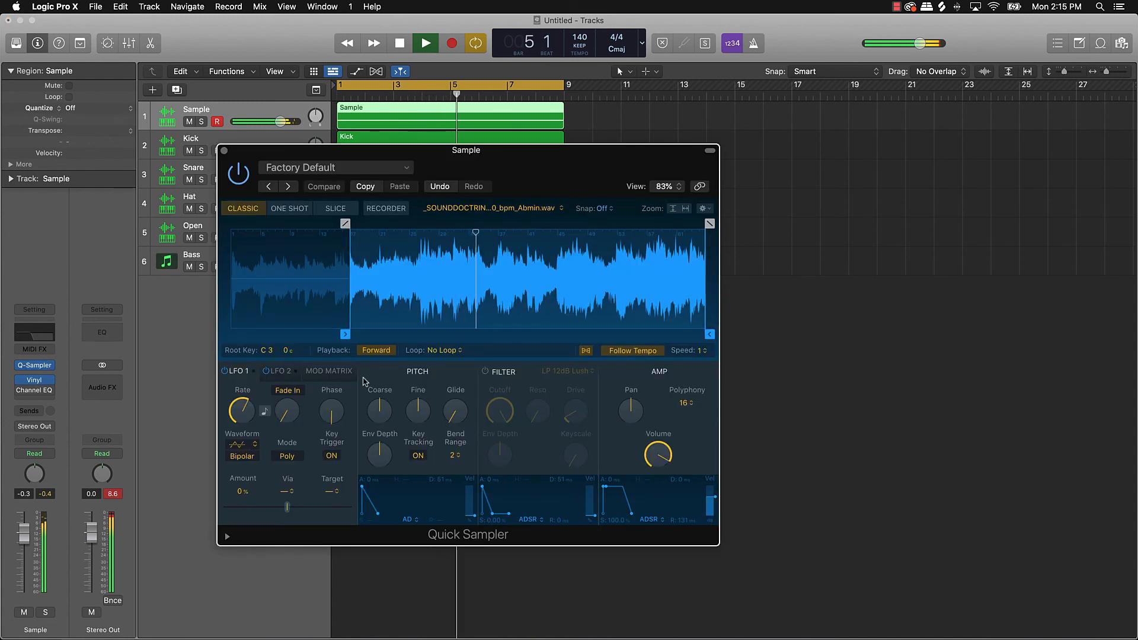
pyautogui.click(223, 151)
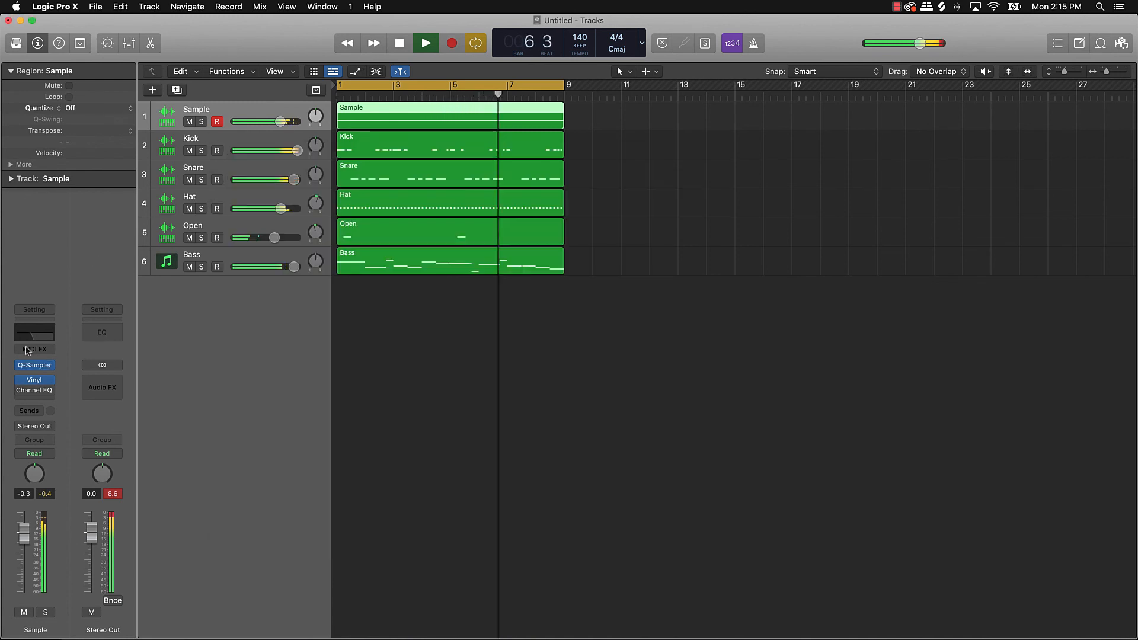
pyautogui.press('space')
# - Add a second stereo Channel EQ to the Sample track, set its low-cut filter to 87 Hz, and play the loop
pyautogui.click(39, 401)
pyautogui.moveTo(89, 422)
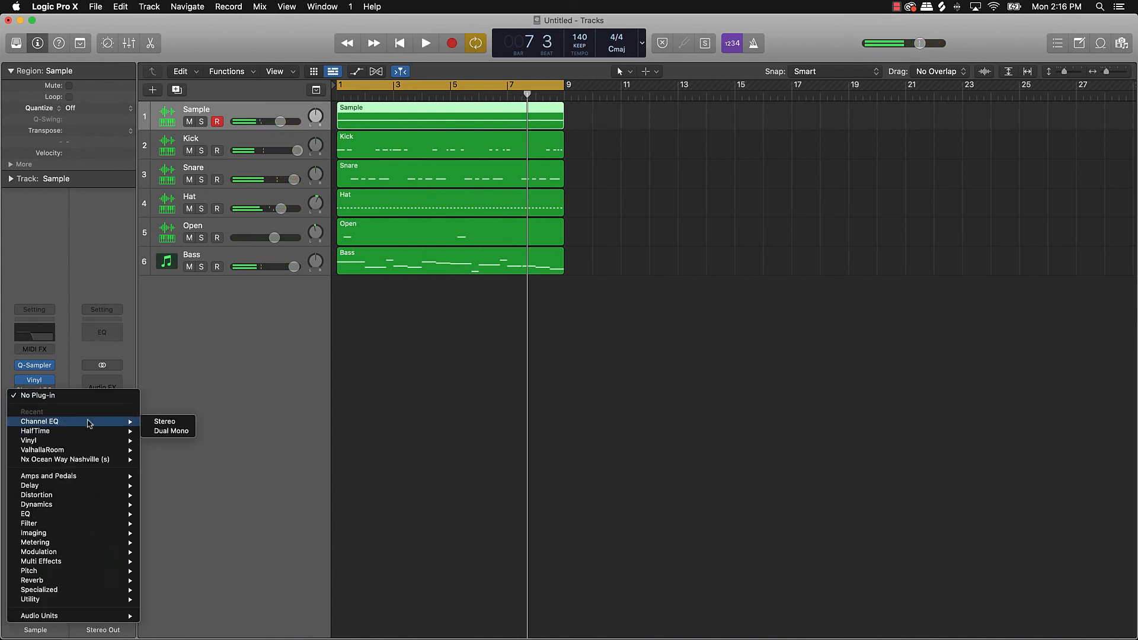
pyautogui.click(167, 421)
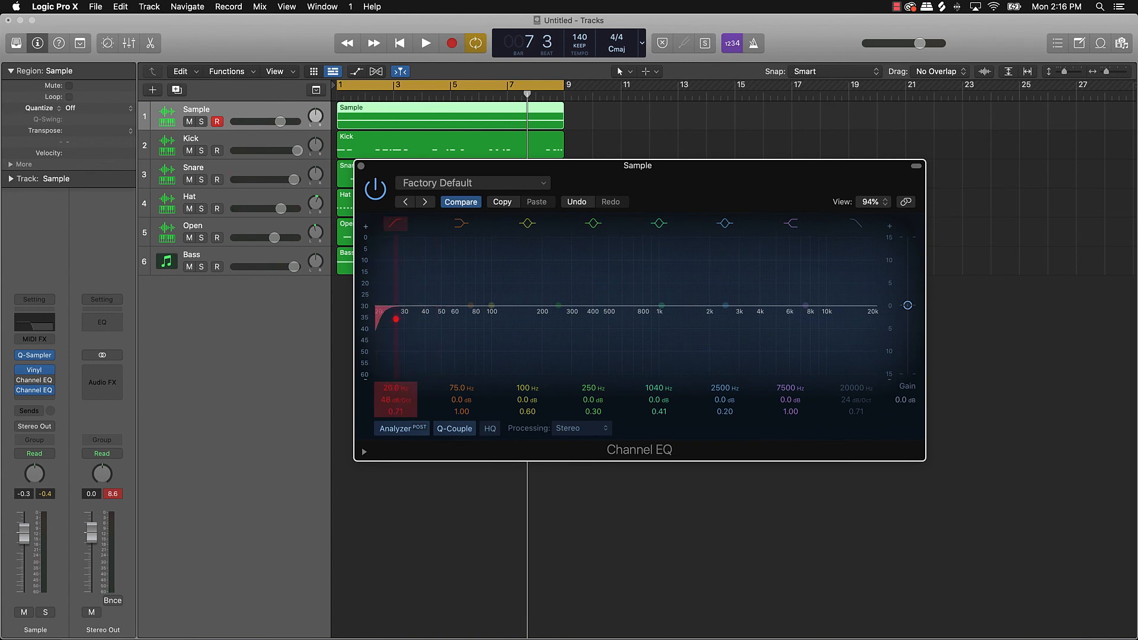
pyautogui.moveTo(396, 319); pyautogui.dragTo(481, 319)
pyautogui.press('space')
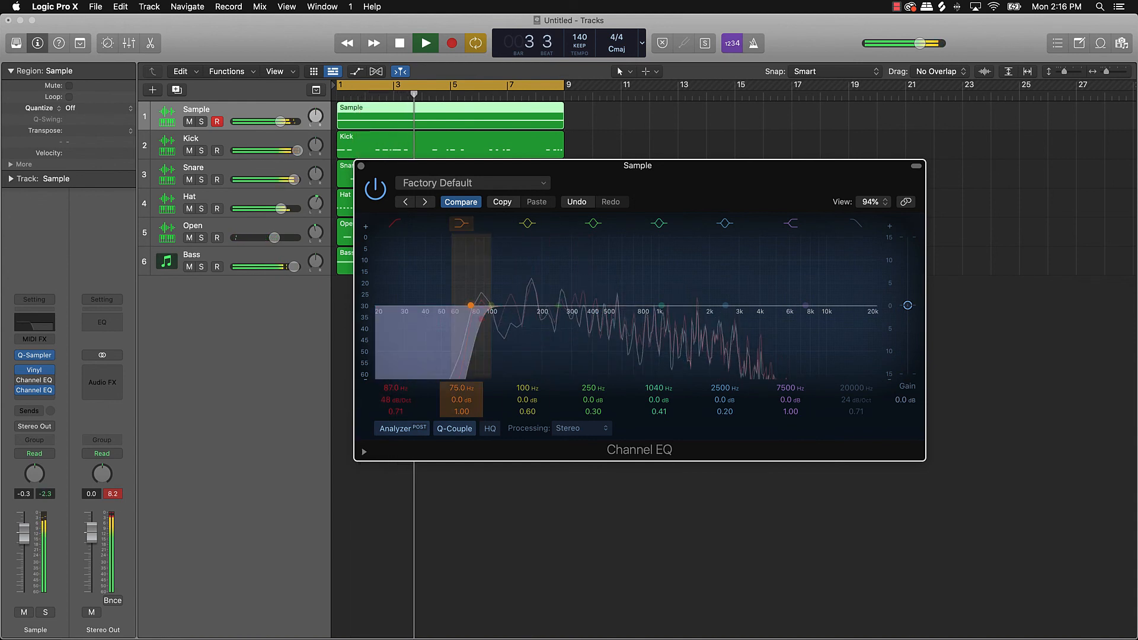
# - Boost the Sample EQ's upper-mid band by 6.3 dB at 3540 Hz and enable its high-cut filter at 7450 Hz
pyautogui.press('space')
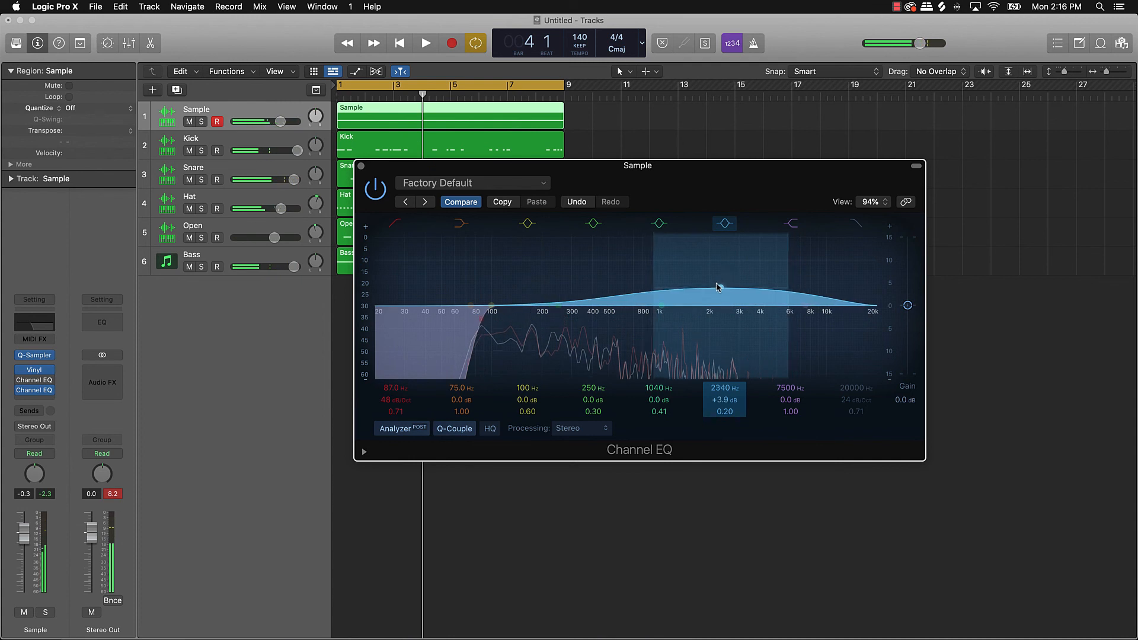
pyautogui.moveTo(717, 287); pyautogui.dragTo(752, 277)
pyautogui.press('space')
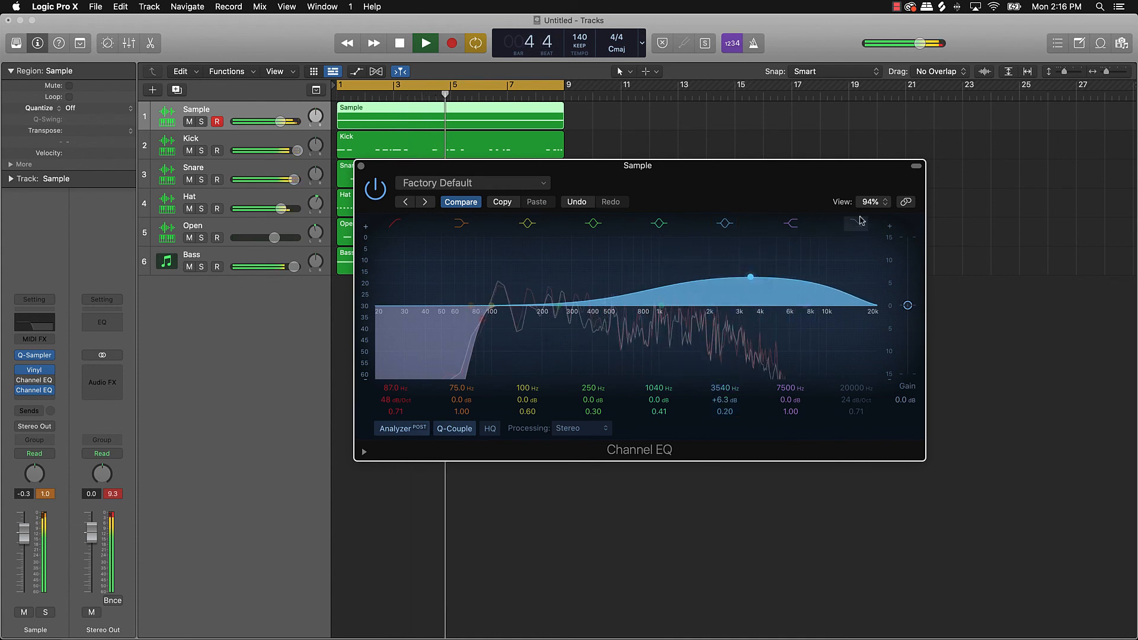
pyautogui.click(859, 224)
pyautogui.moveTo(849, 384); pyautogui.dragTo(849, 409)
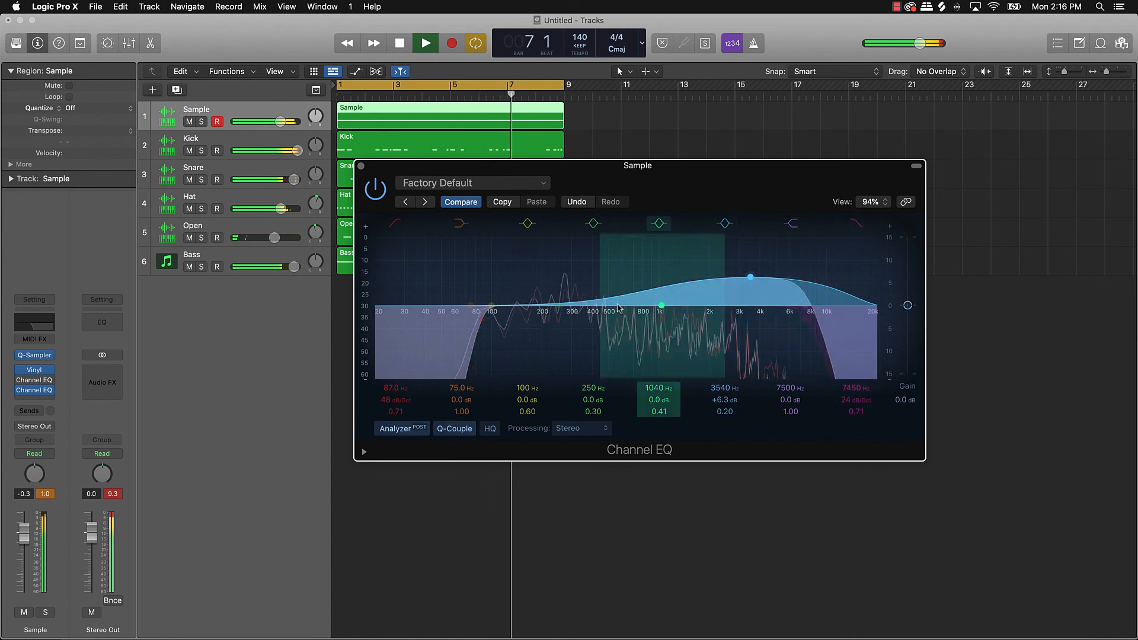
# - Set the upper-mid boost to +5.5 dB at 3160 Hz, lower the low-mid band by 2.7 dB at 226 Hz, and close the EQ
pyautogui.moveTo(750, 276)
pyautogui.mouseDown()
pyautogui.moveTo(755, 287)
pyautogui.moveTo(742, 280)
pyautogui.mouseUp()
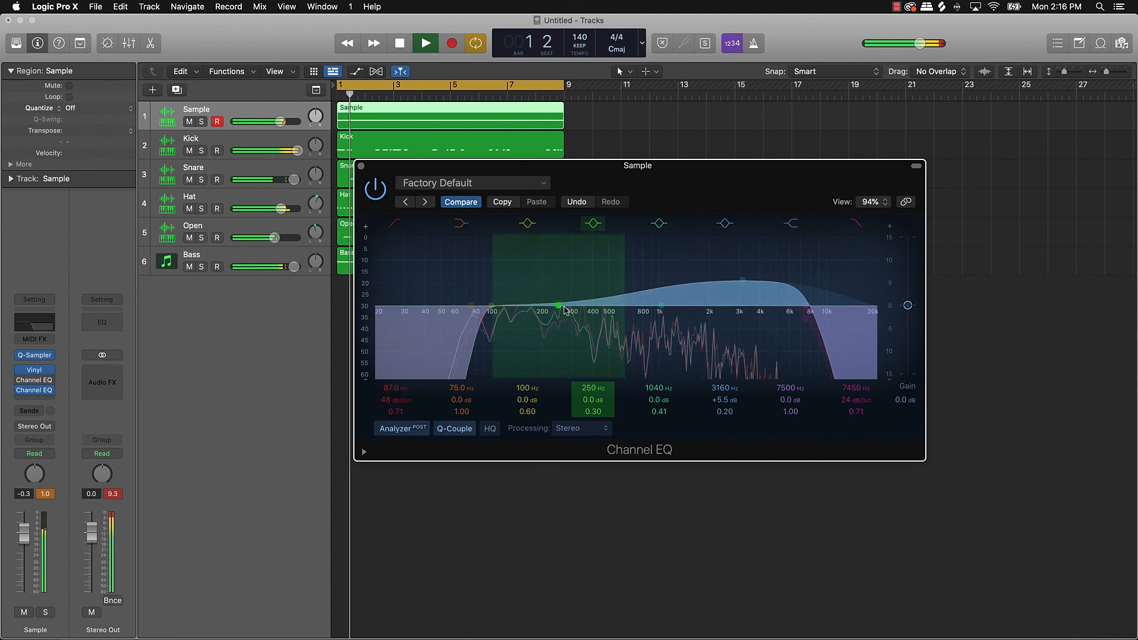
pyautogui.moveTo(559, 308)
pyautogui.mouseDown()
pyautogui.moveTo(629, 332)
pyautogui.moveTo(562, 321)
pyautogui.mouseUp()
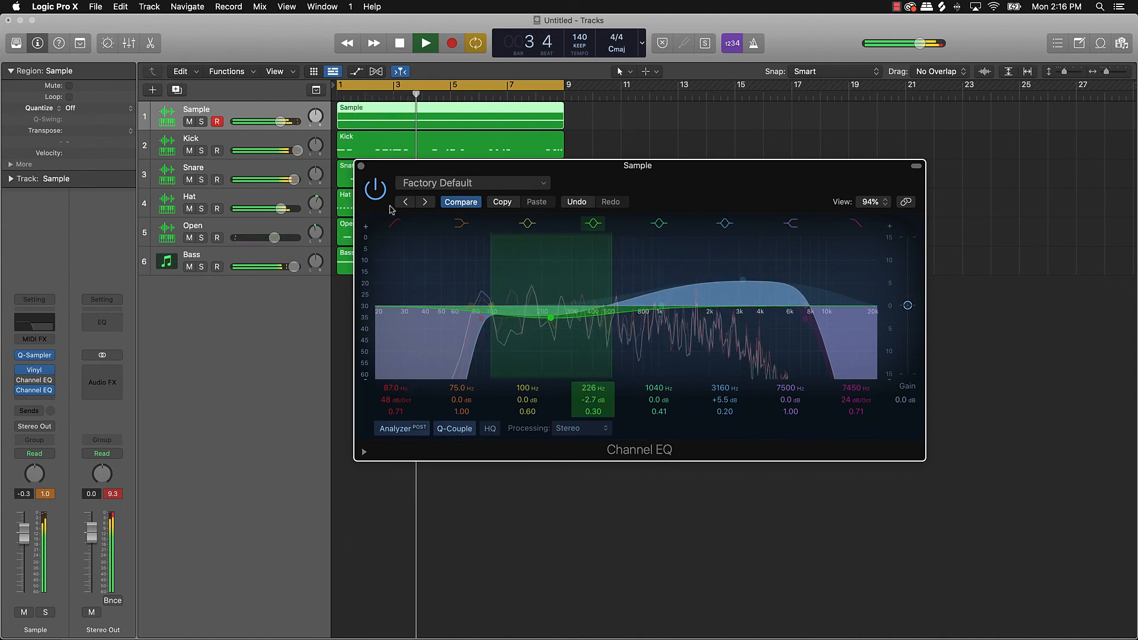
pyautogui.click(361, 166)
pyautogui.click(768, 294)
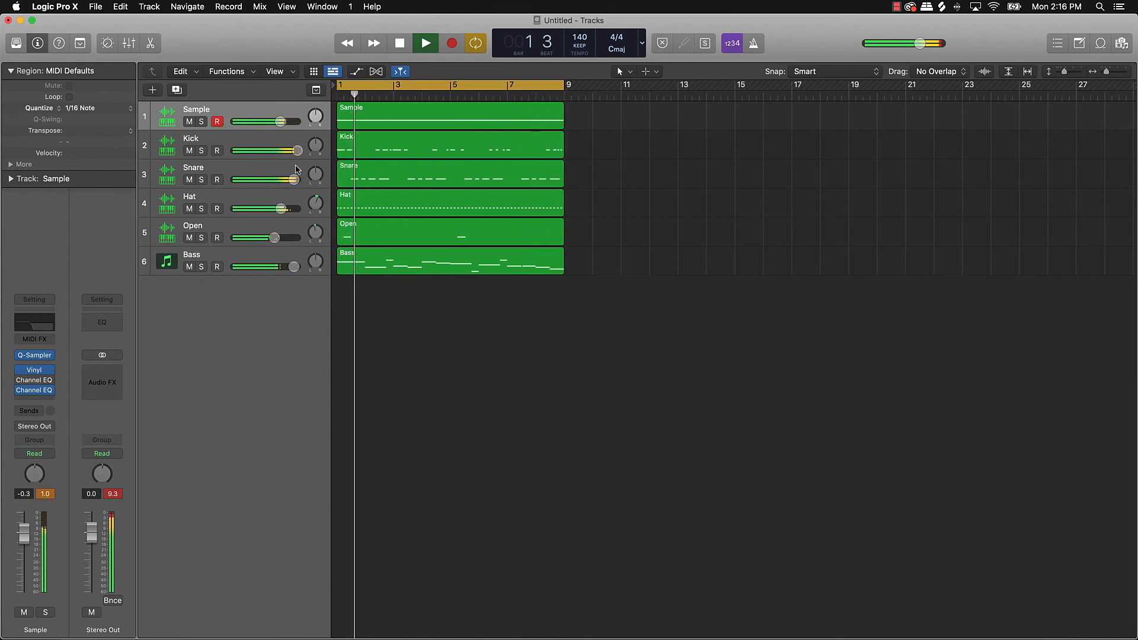
# - Select the Snare track, open Musical Typing at octave C2, and rehearse extra snare hits on C3 over the loop
pyautogui.click(223, 173)
pyautogui.press('super+k')
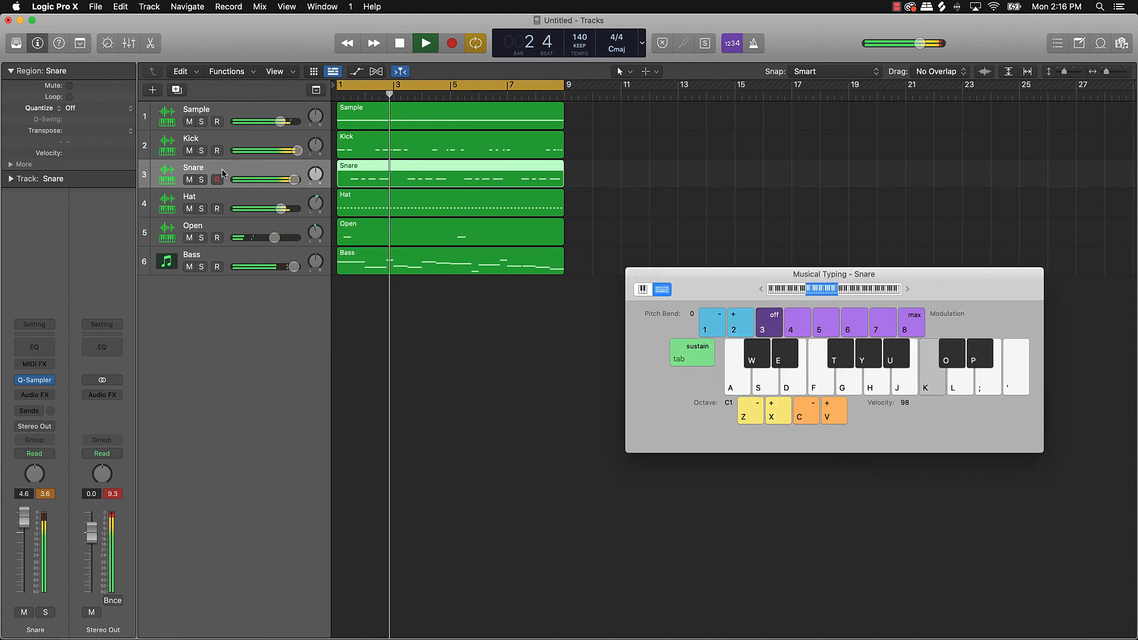
pyautogui.press('x')
pyautogui.press('k')
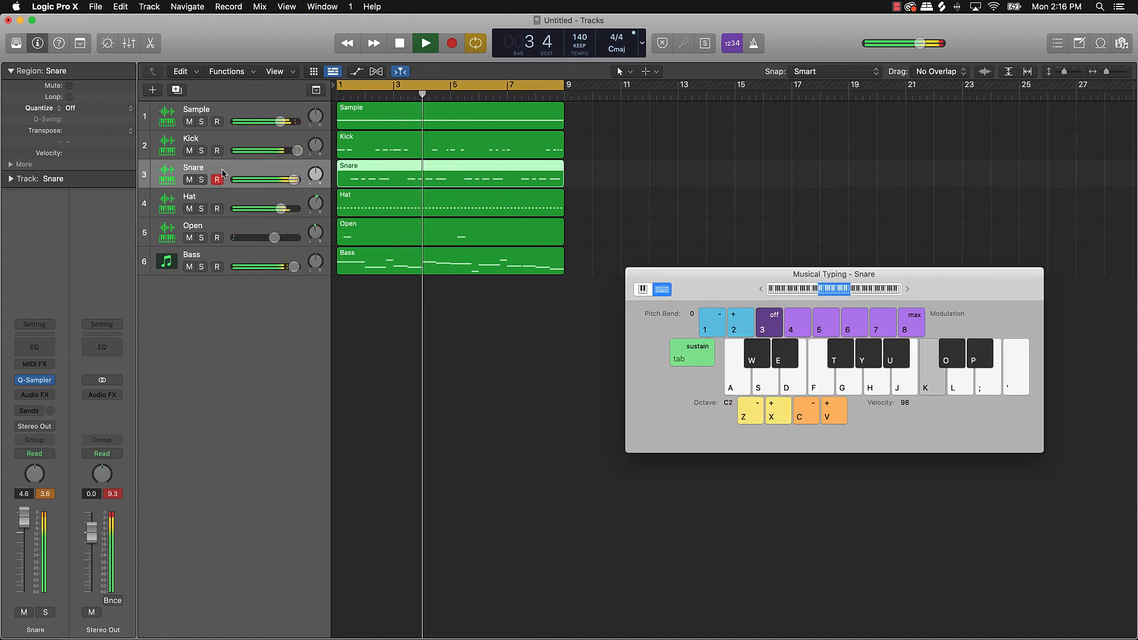
pyautogui.press('k')
pyautogui.press('k')
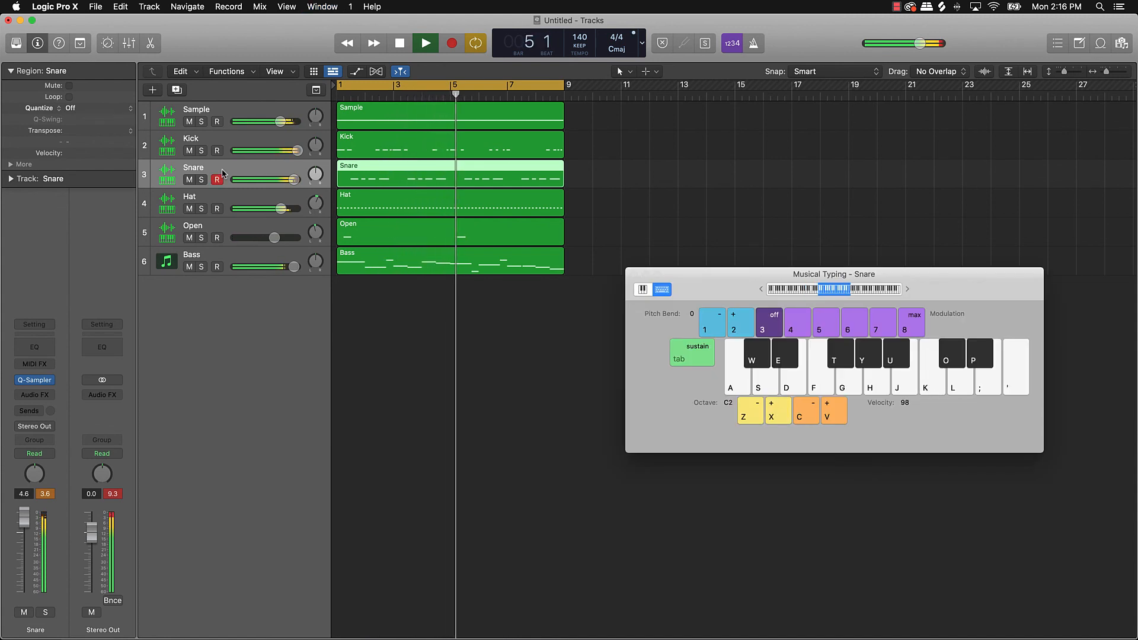
pyautogui.press('k')
pyautogui.press('k')
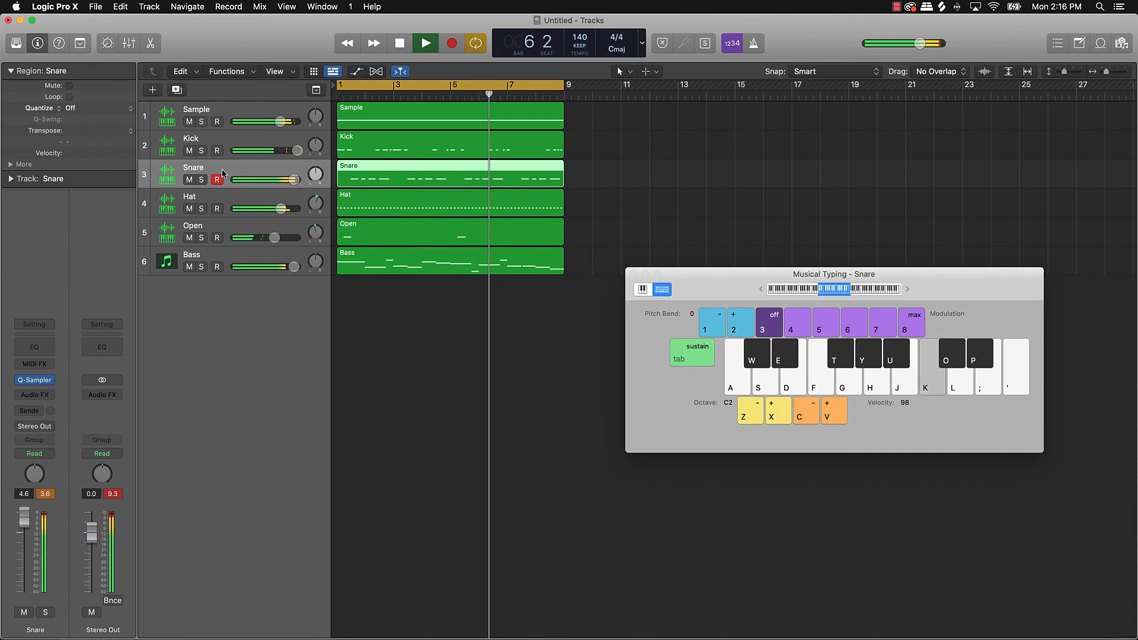
pyautogui.press('k')
pyautogui.press('k')
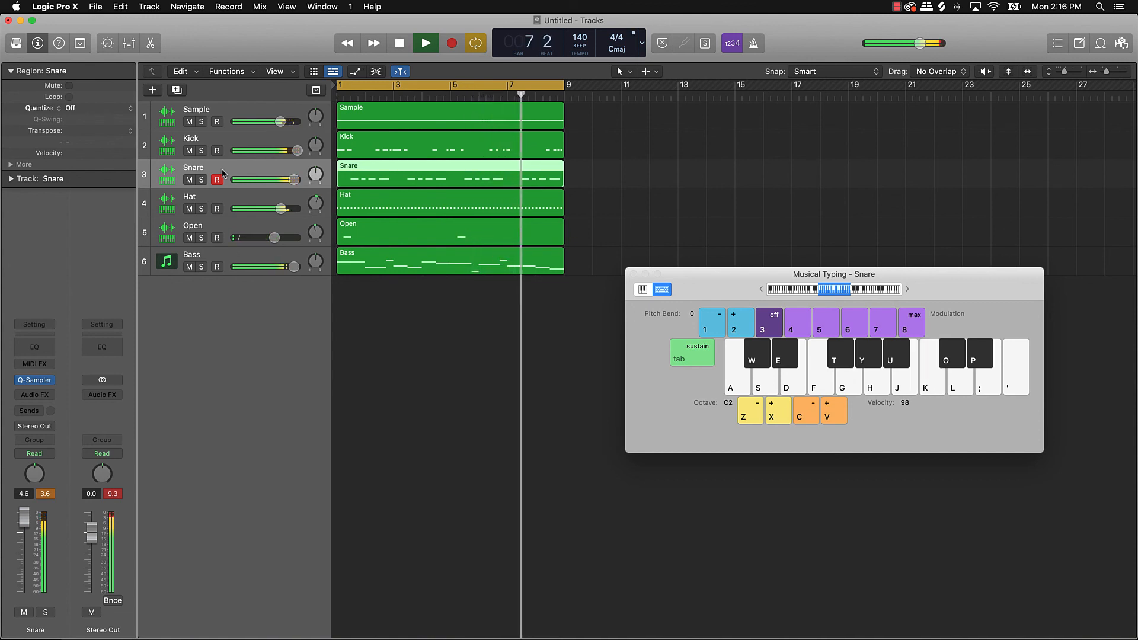
pyautogui.press('k')
pyautogui.press('k')
pyautogui.press('k')
pyautogui.press('k')
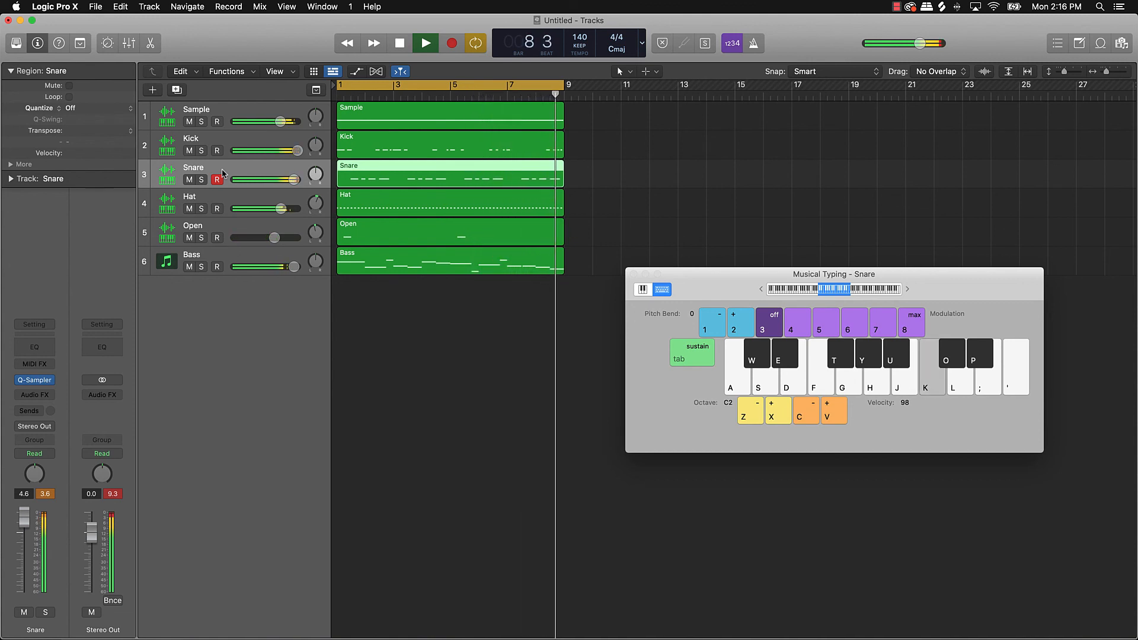
pyautogui.press('k')
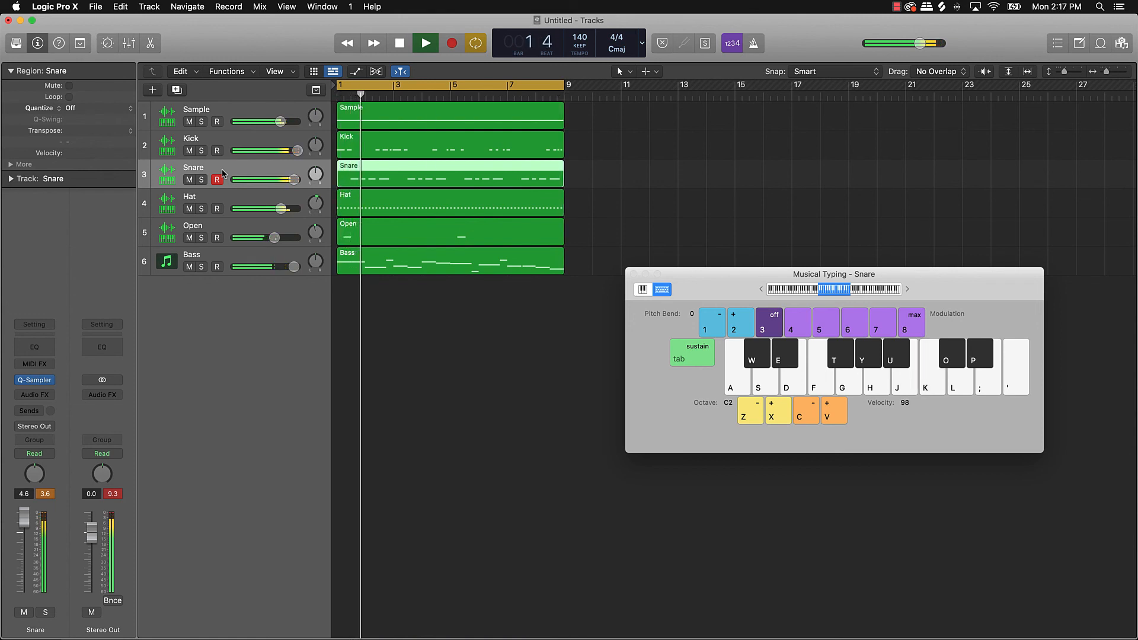
pyautogui.press('k')
pyautogui.press('k')
pyautogui.press('k')
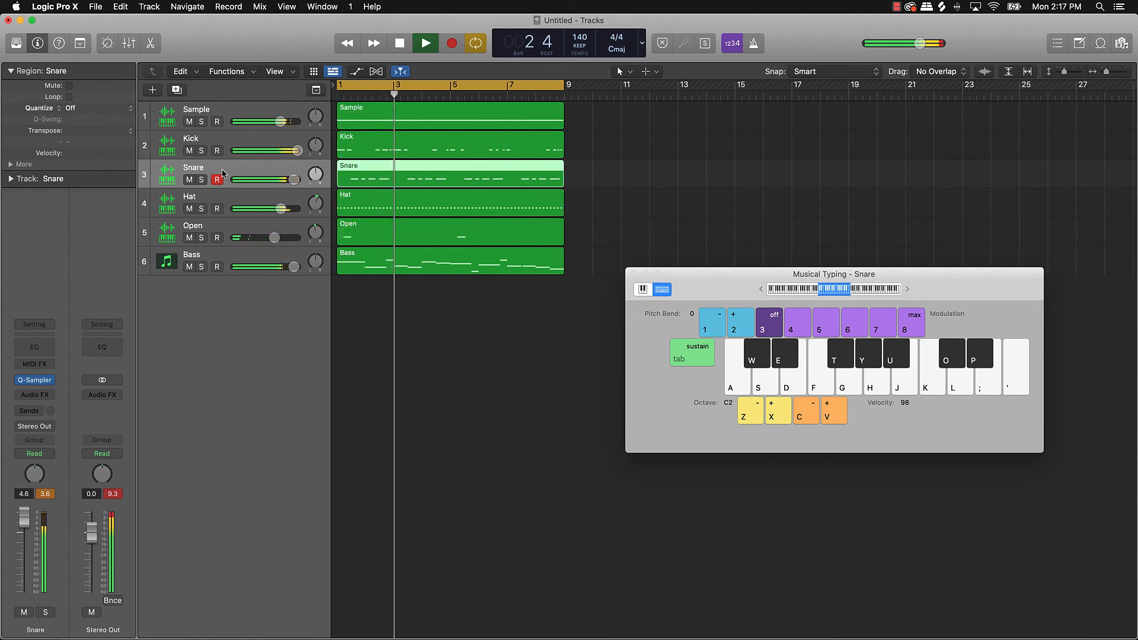
pyautogui.press('k')
# - Record extra C3 snare hits on the Snare track from about bar 3 to the end of the loop
pyautogui.press('r')
pyautogui.press('k')
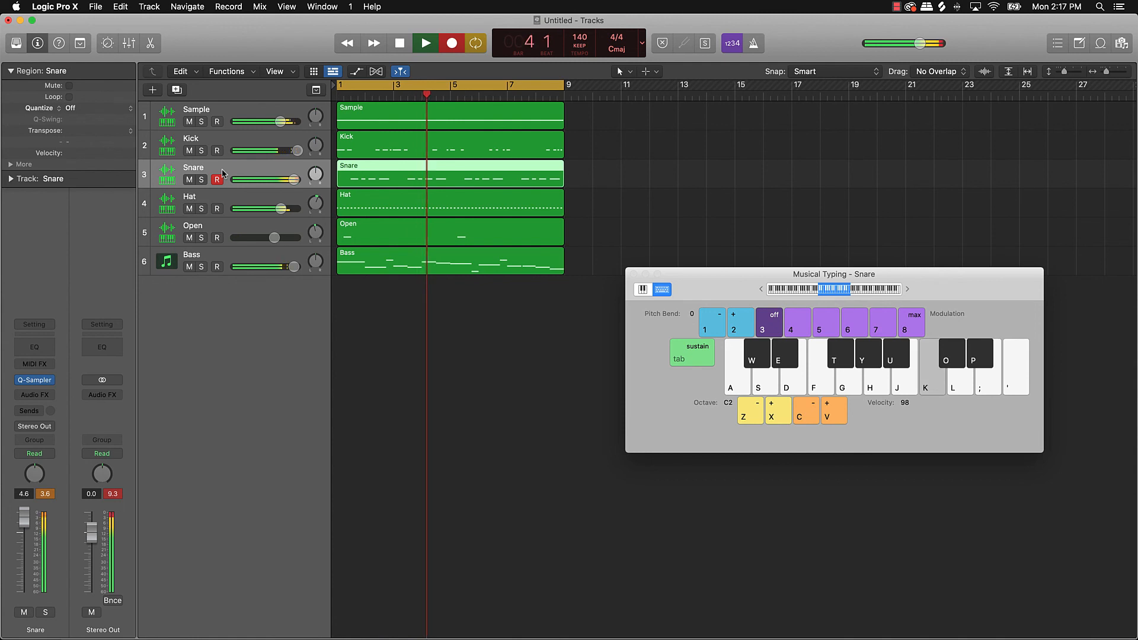
pyautogui.press('k')
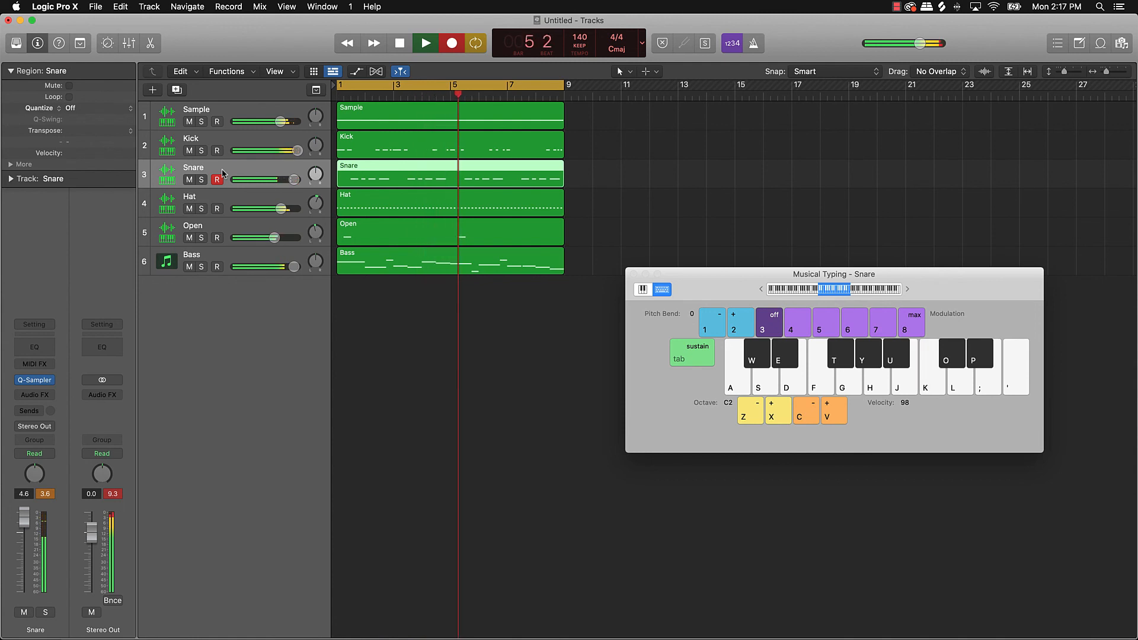
pyautogui.press('k')
pyautogui.press('k')
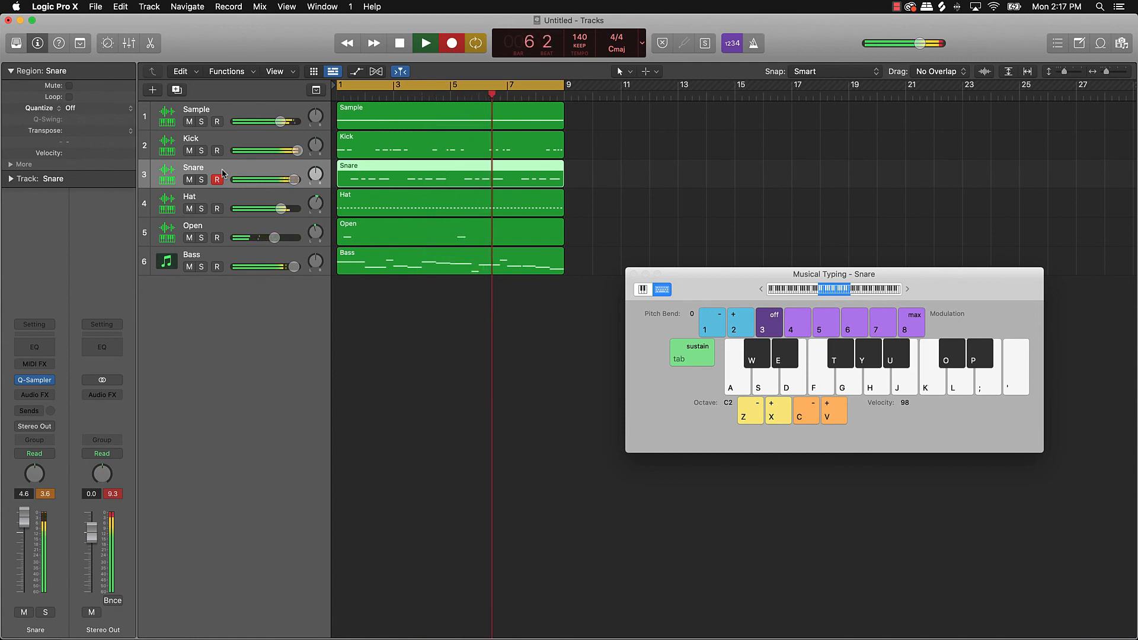
pyautogui.press('k')
pyautogui.press('k')
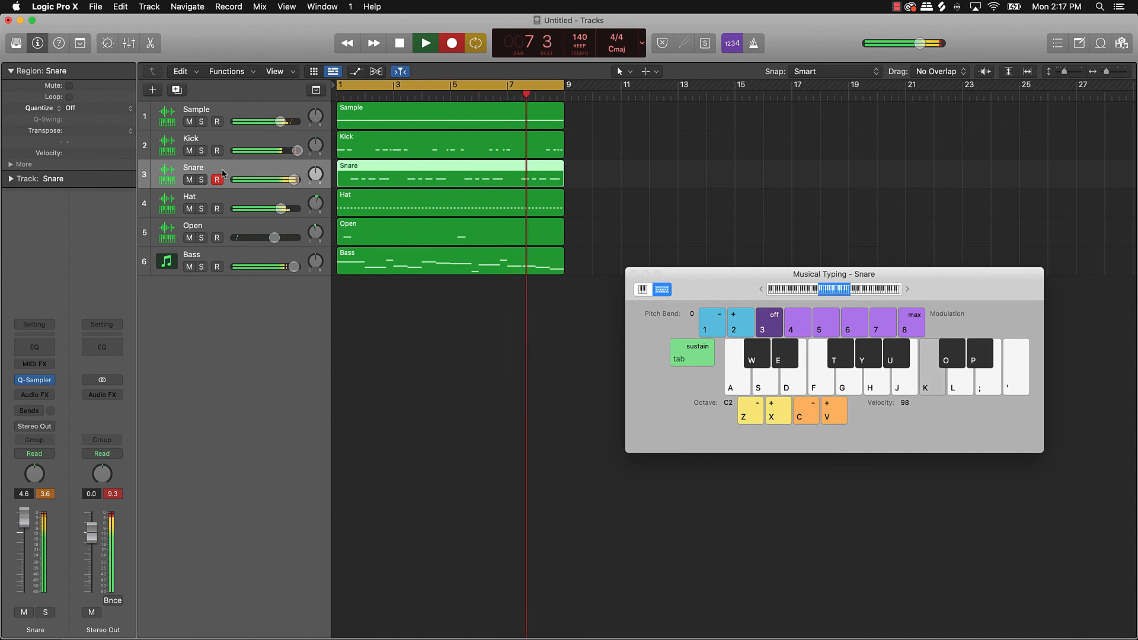
pyautogui.press('k')
pyautogui.press('k')
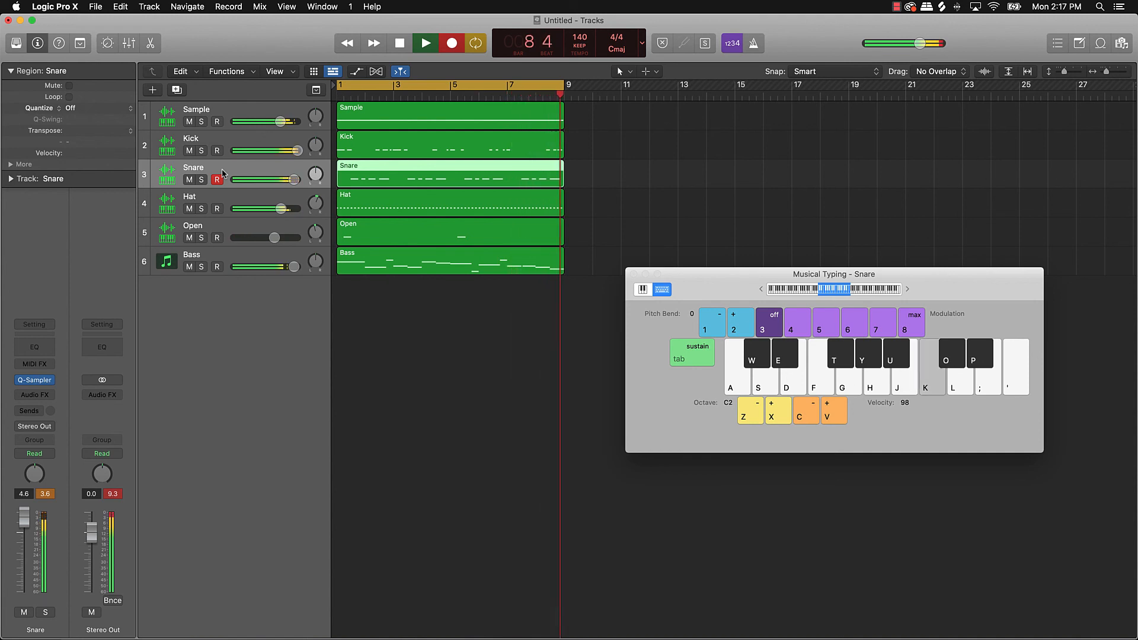
pyautogui.press('k')
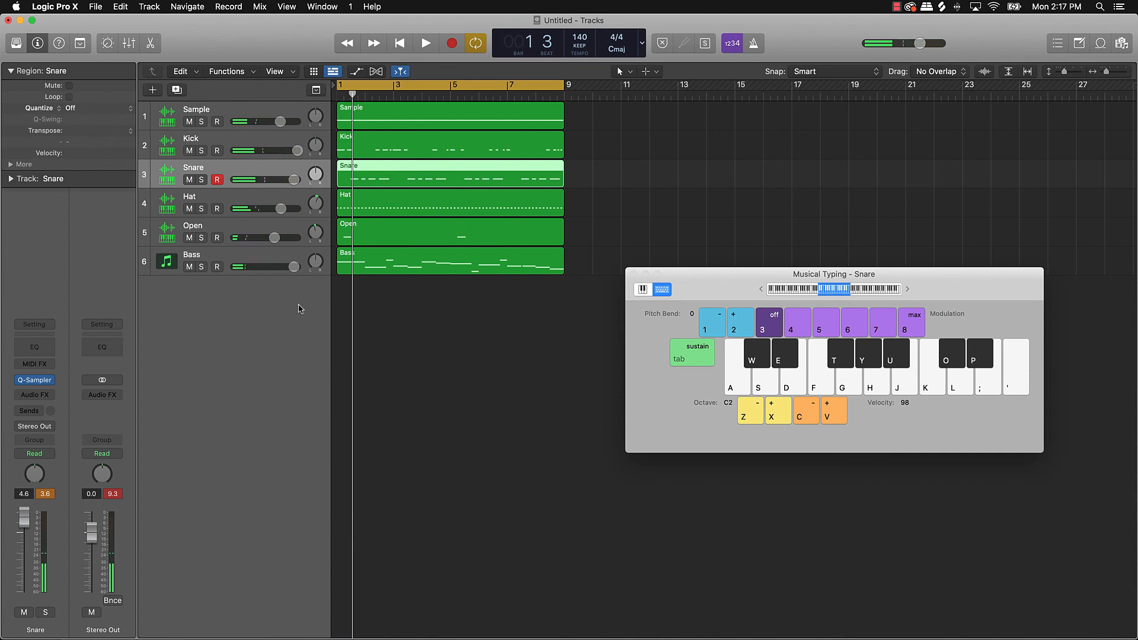
# - Examine the Snare region's notes in the Piano Roll, and close Musical Typing and the editor
pyautogui.doubleClick(368, 177)
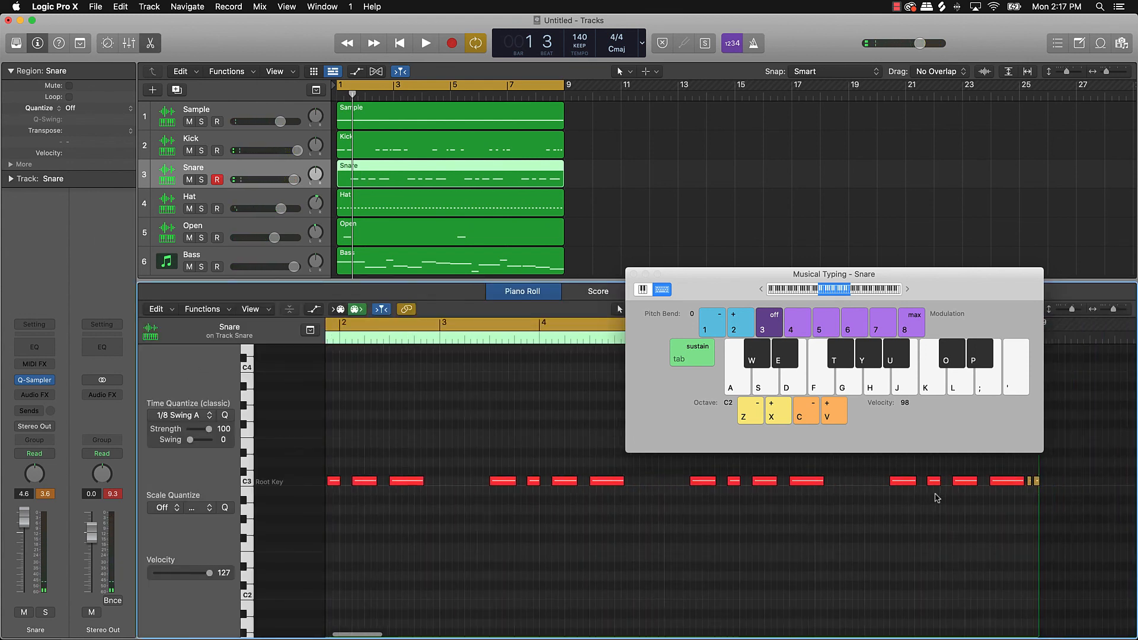
pyautogui.click(634, 274)
pyautogui.click(624, 170)
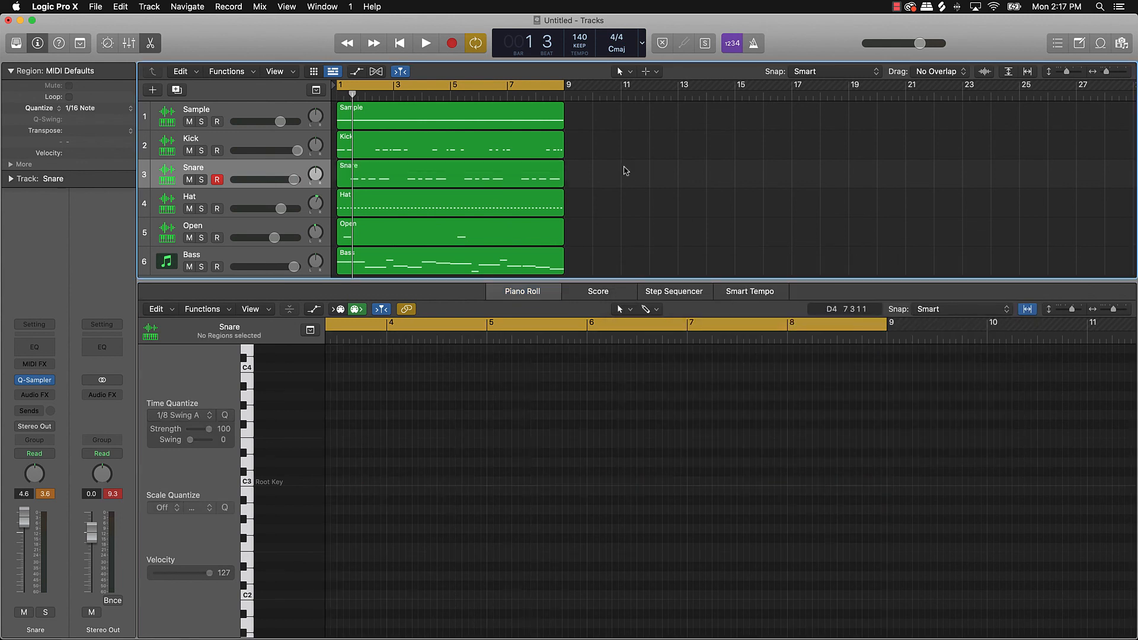
pyautogui.press('e')
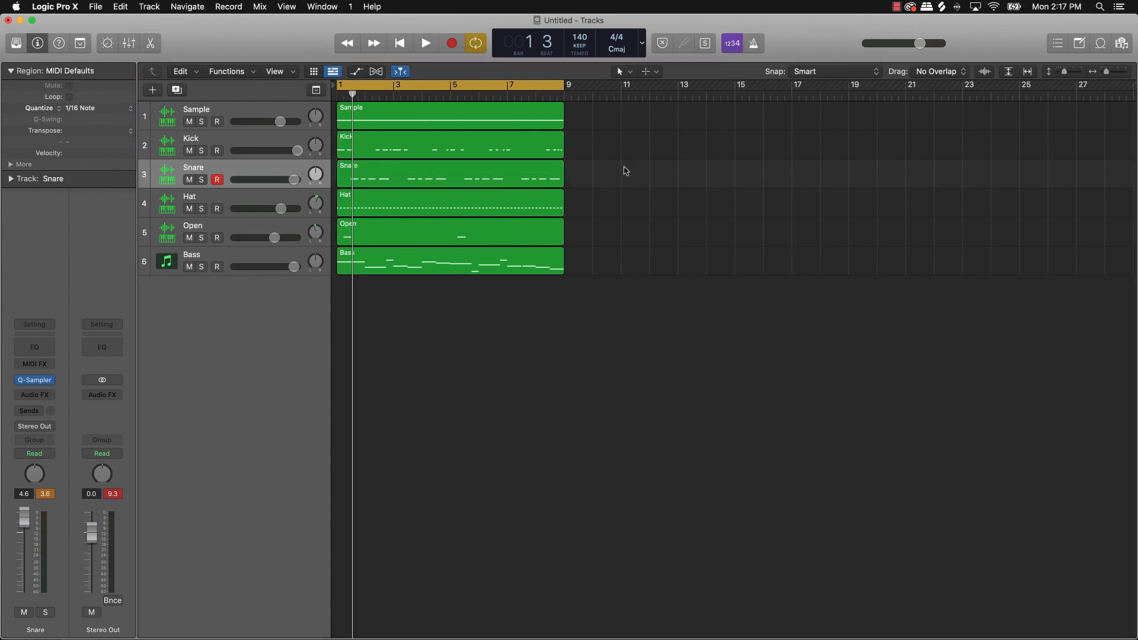